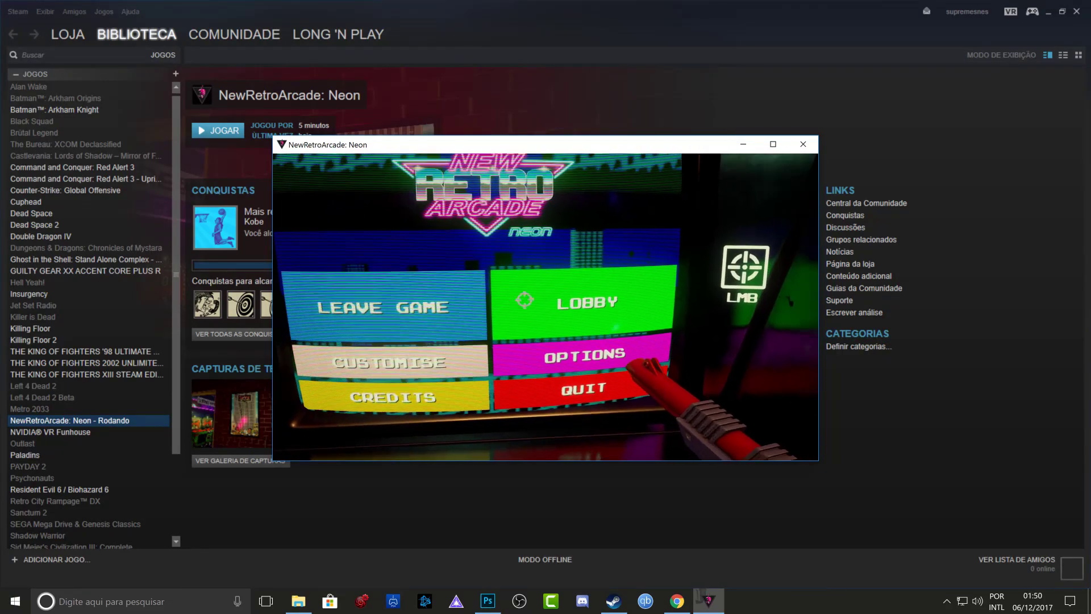
Step: Quit NewRetroArcade: Neon, confirming with Jack Out, and minimize the Steam library to reveal the desktop
click(546, 296)
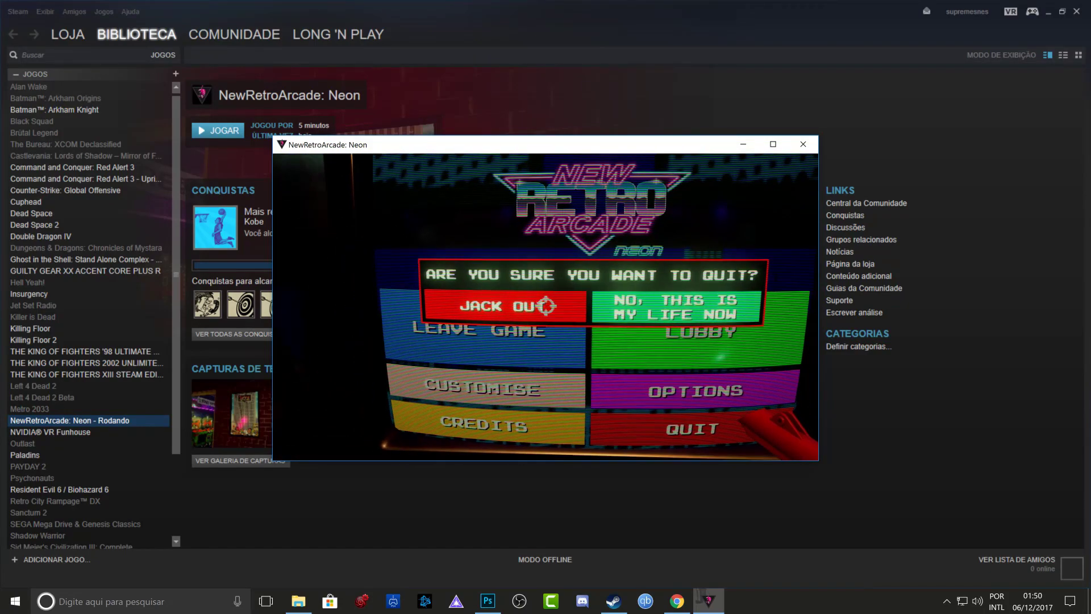
click(547, 305)
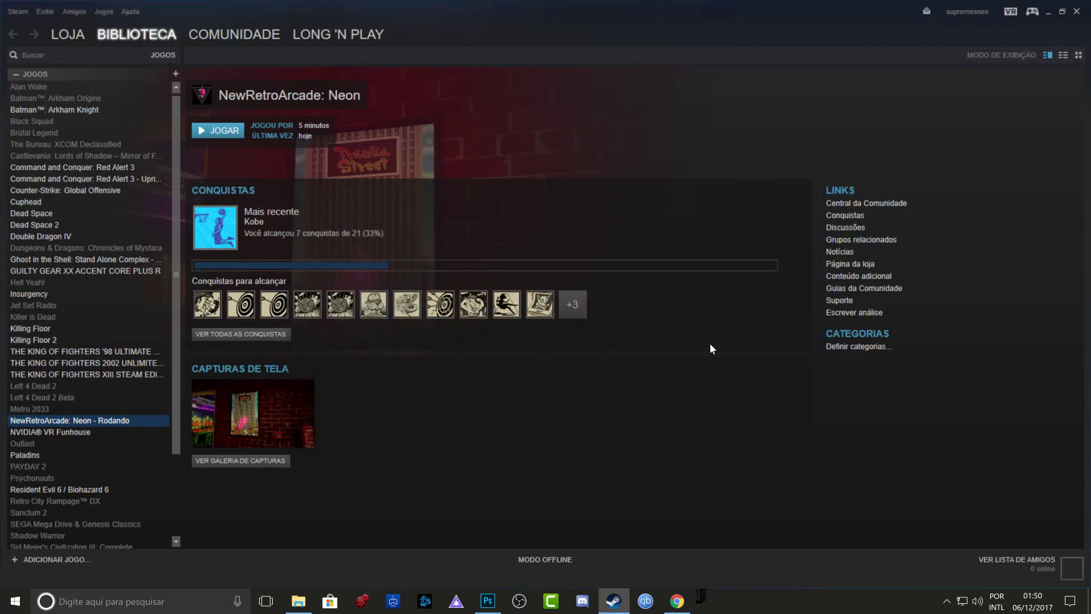
click(1049, 12)
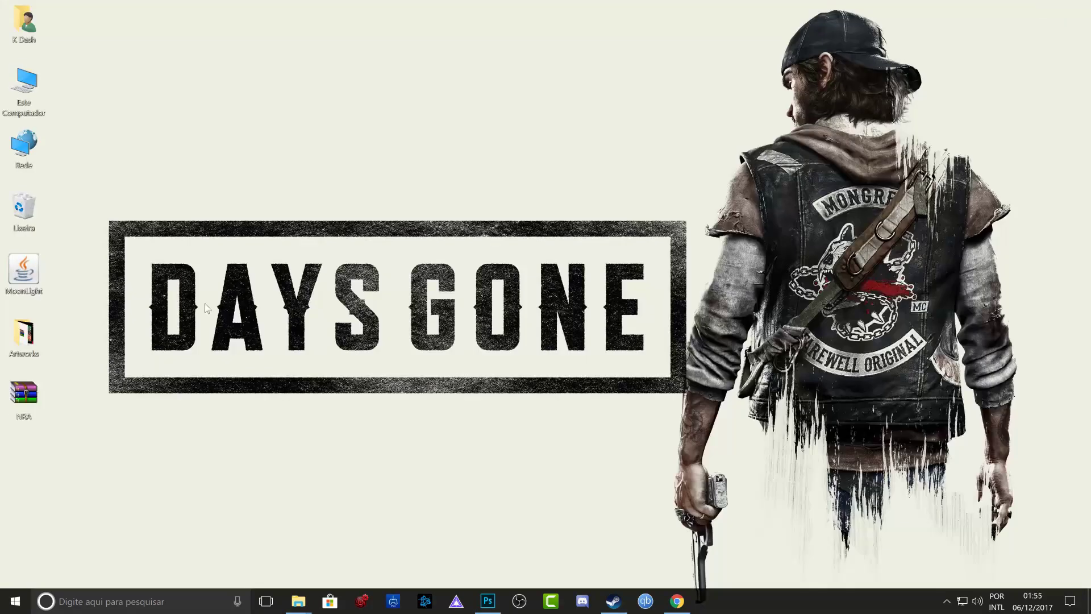
Step: Move the NRA archive to an empty area of the desktop and extract its contents there
drag(38, 392, 504, 139)
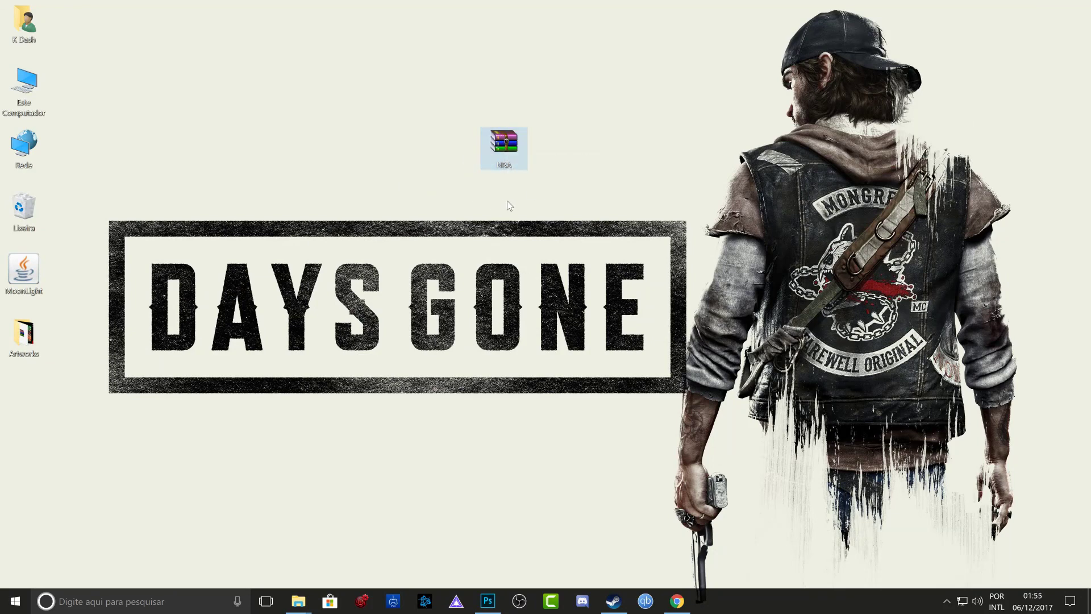
click(465, 77)
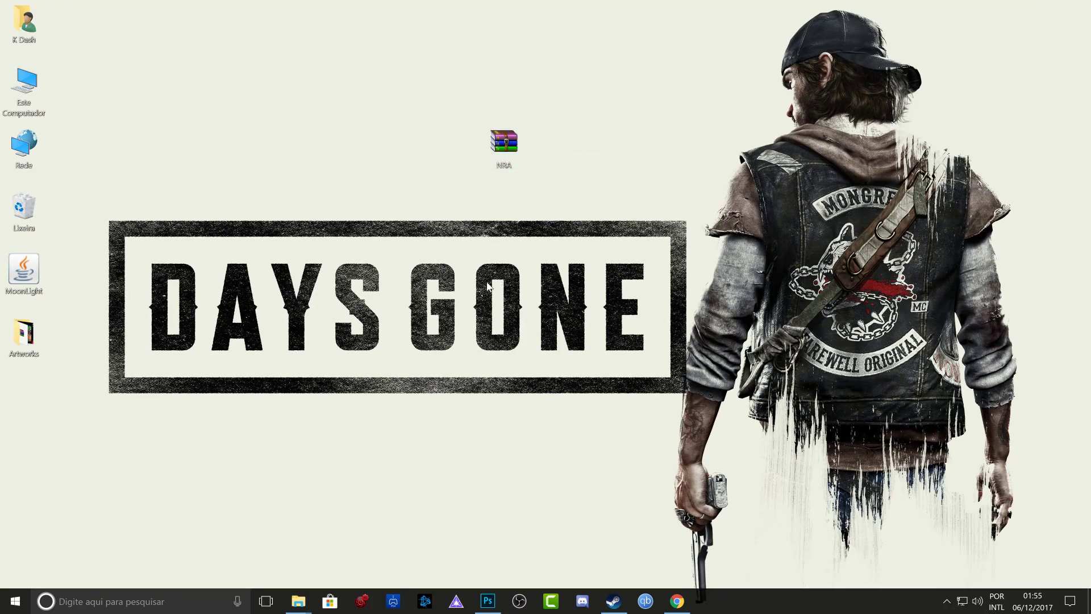
click(503, 138)
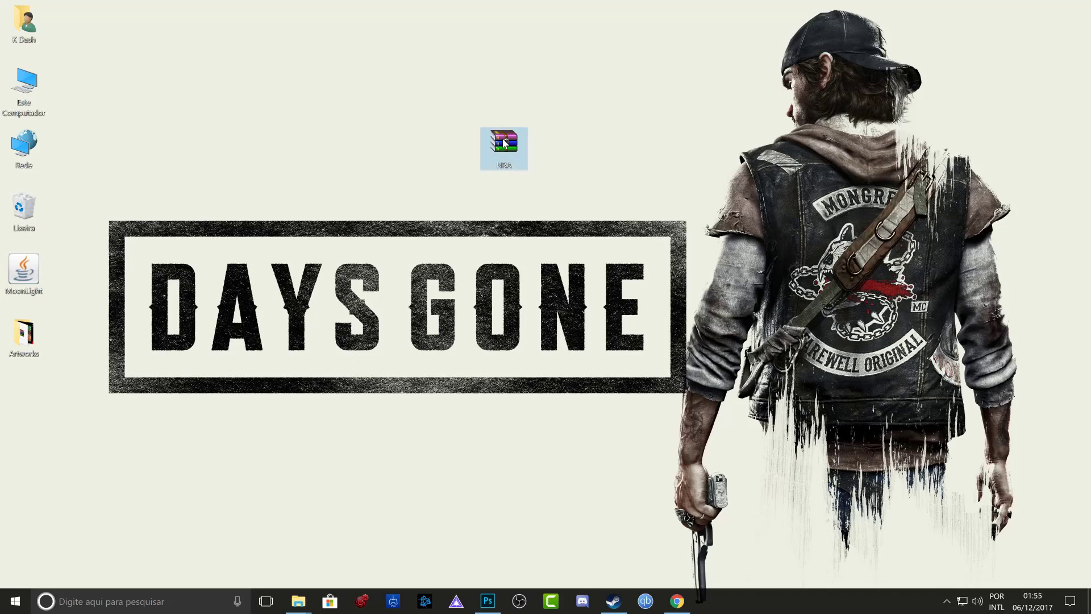
right_click(503, 149)
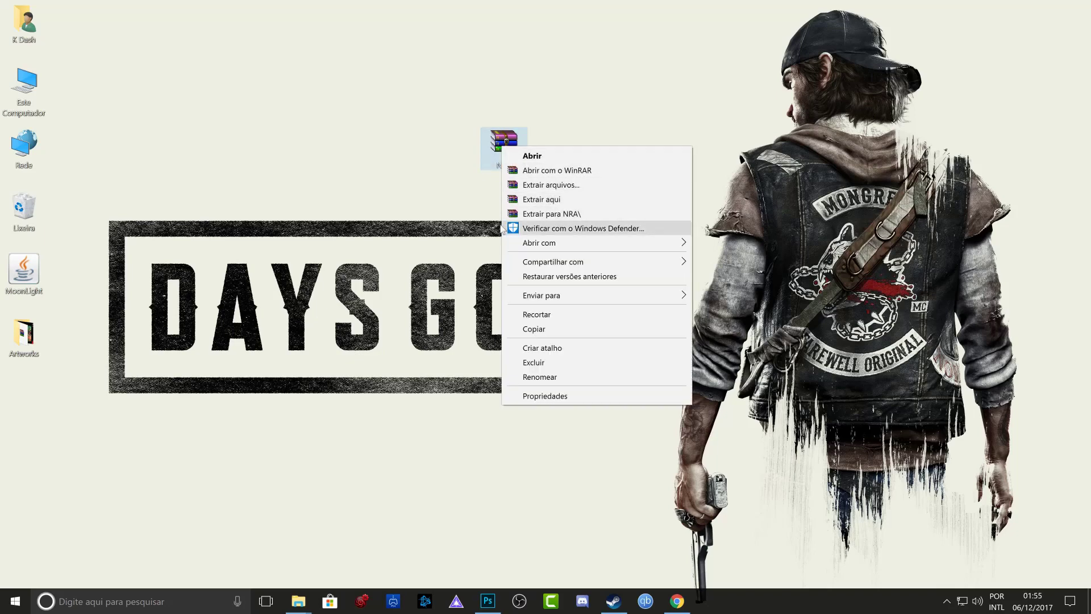
click(542, 200)
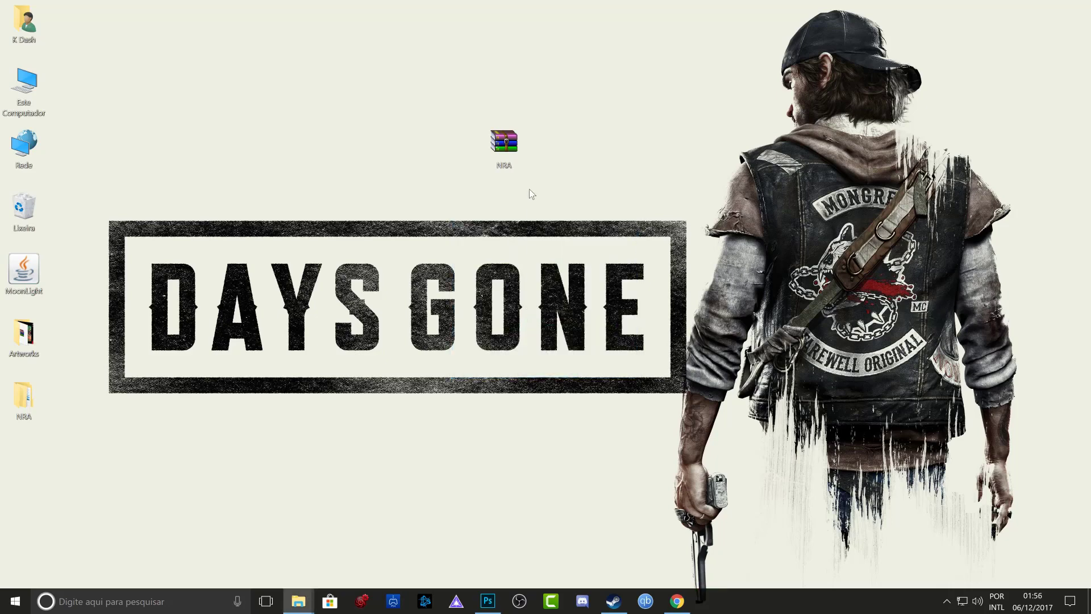
Step: Open the extracted NRA folder and examine the contents of its Emulators, Modelos and Photoshop DDS Plugin subfolders
double_click(35, 391)
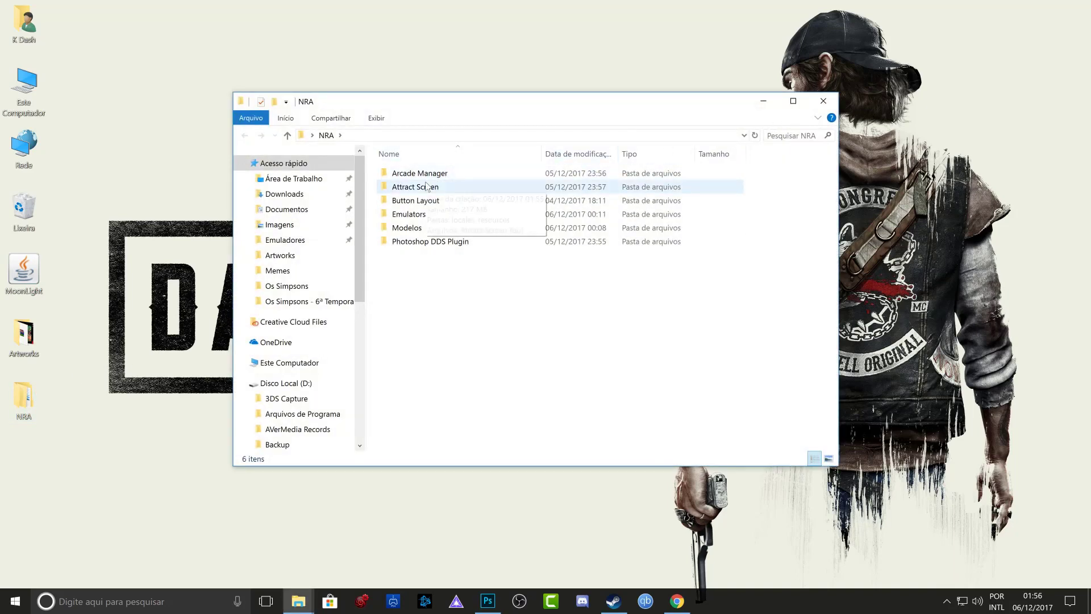
mouse_move(425, 194)
mouse_move(405, 208)
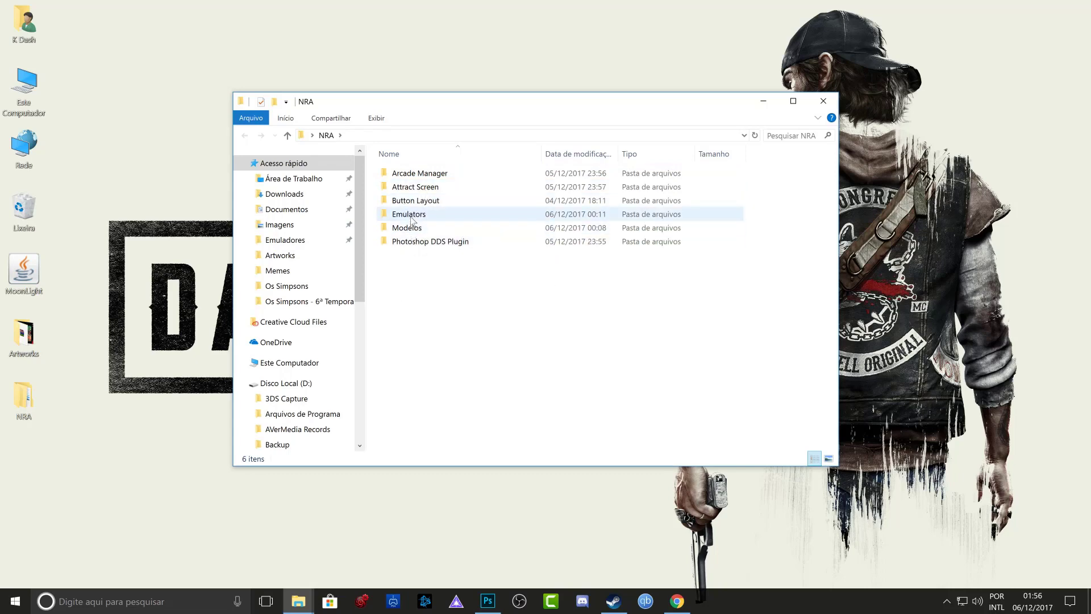
double_click(411, 216)
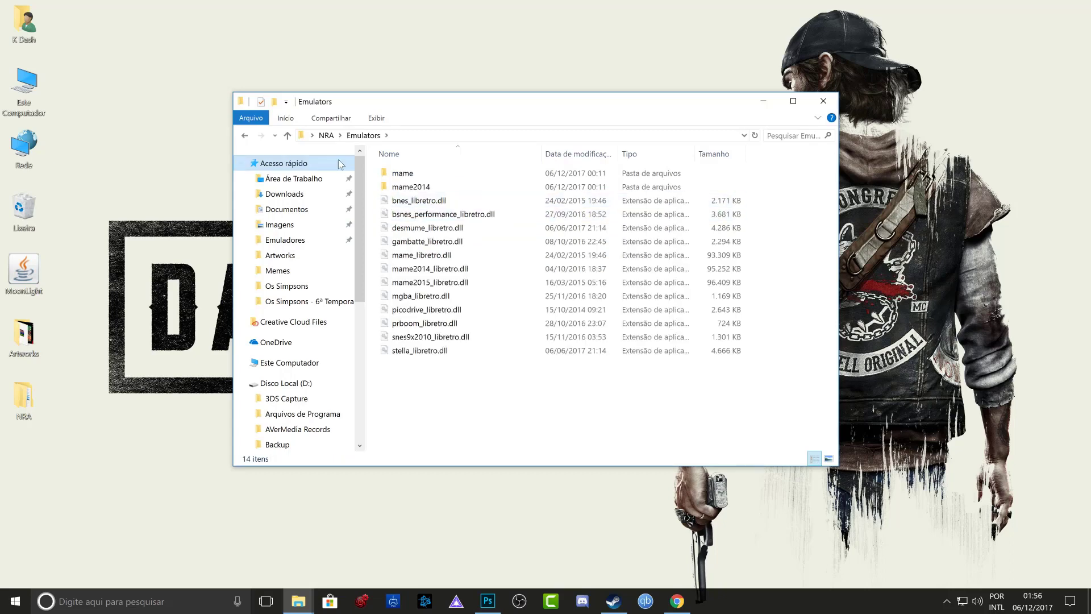
click(289, 137)
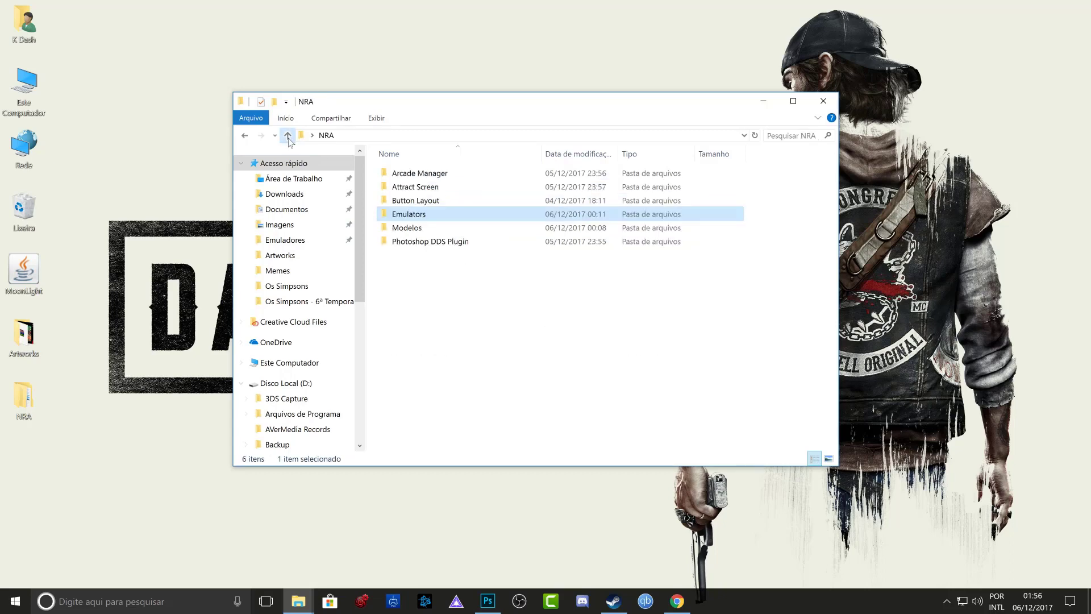
double_click(406, 231)
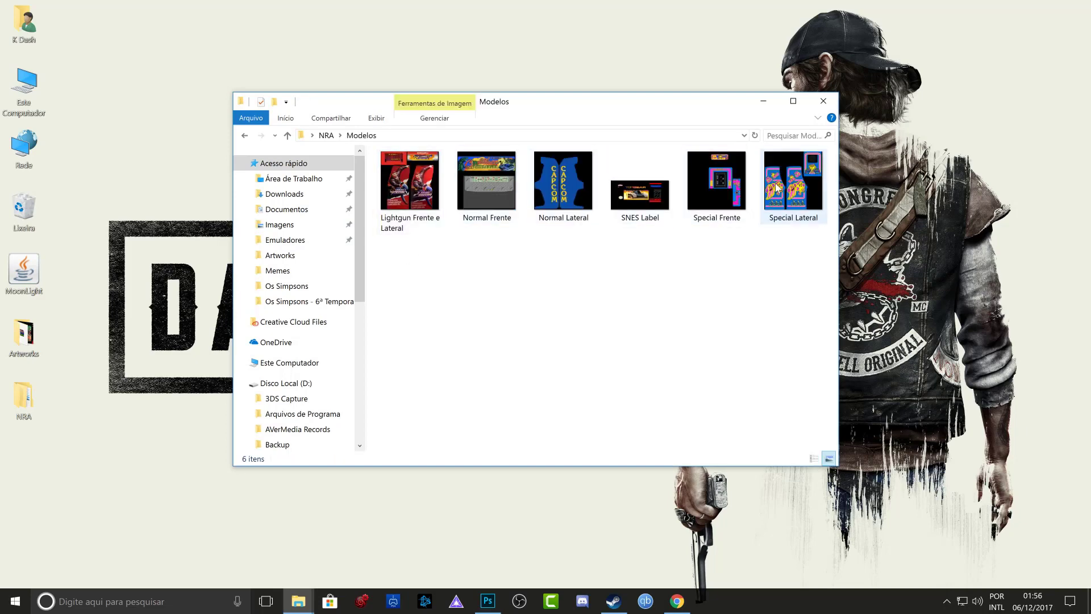
mouse_move(776, 188)
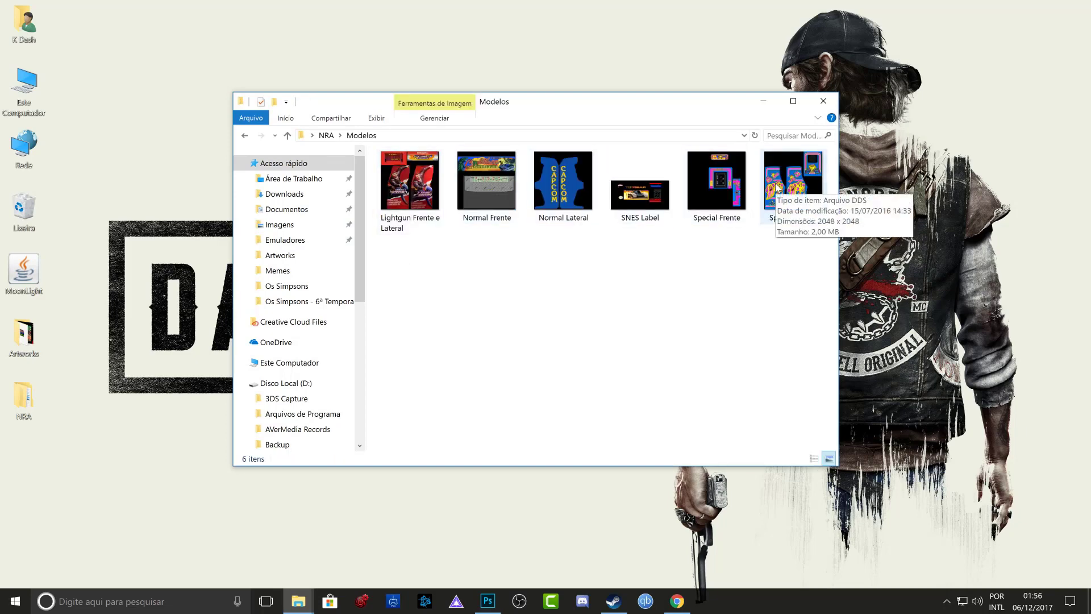
click(287, 135)
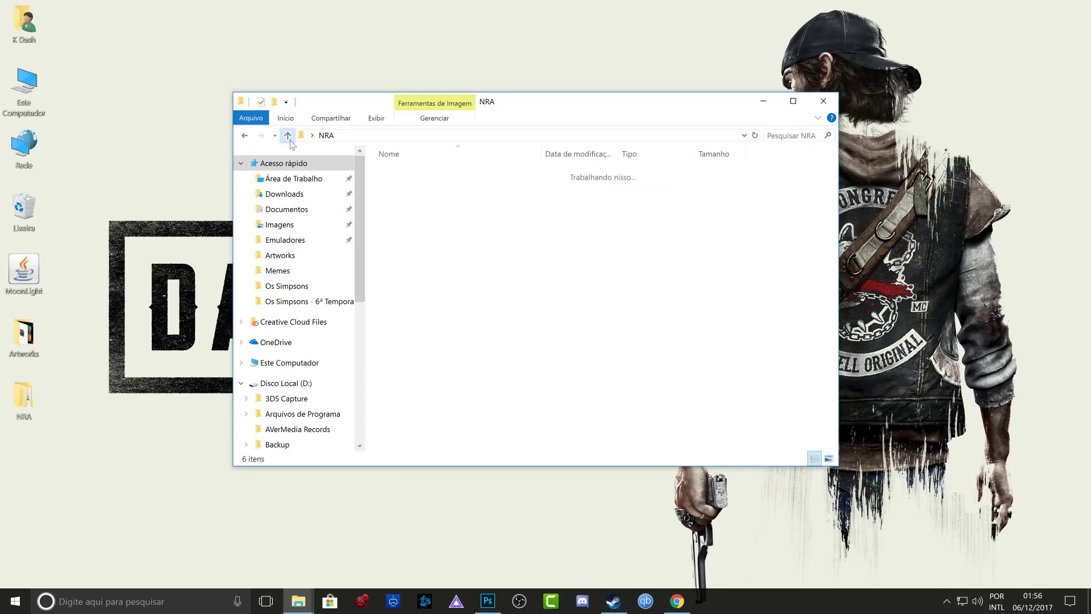
double_click(397, 244)
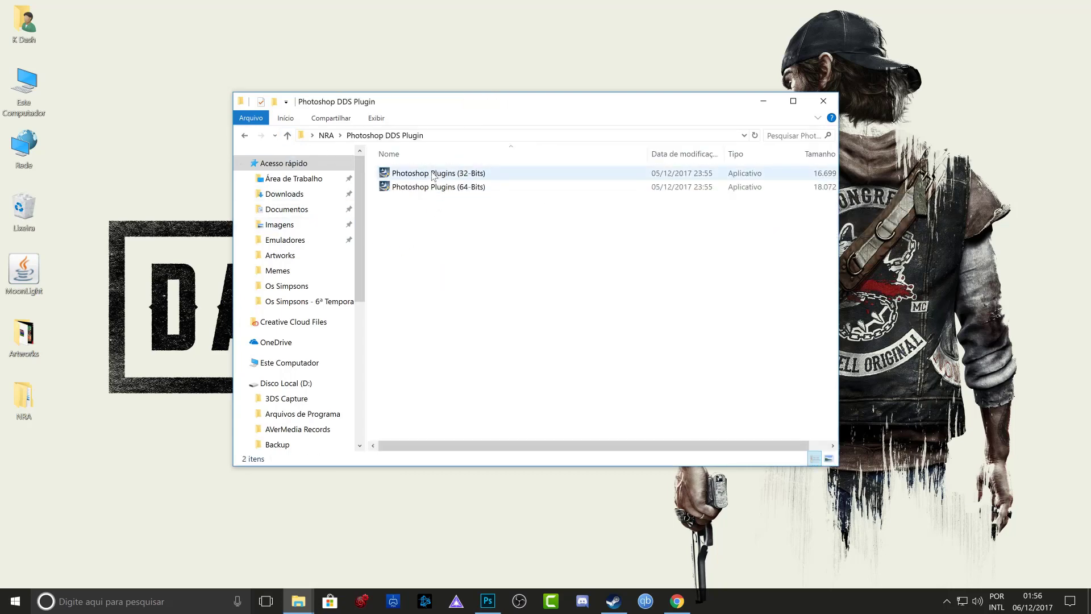
click(287, 136)
Step: Check the file type of the Lightgun Frente e Lateral image in the Modelos folder, then return to NRA
double_click(412, 228)
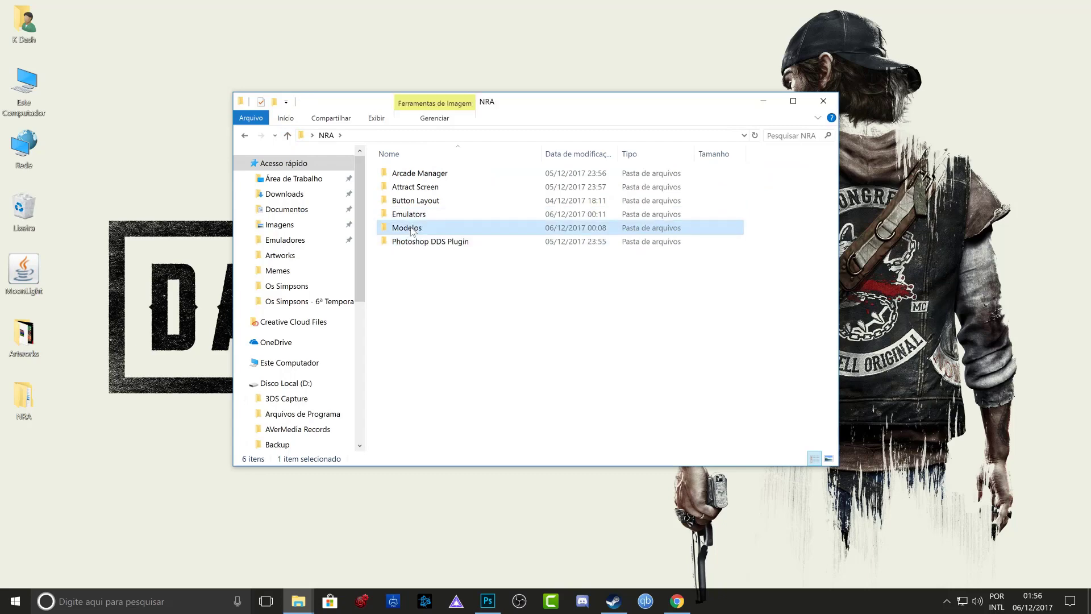
right_click(409, 189)
click(465, 459)
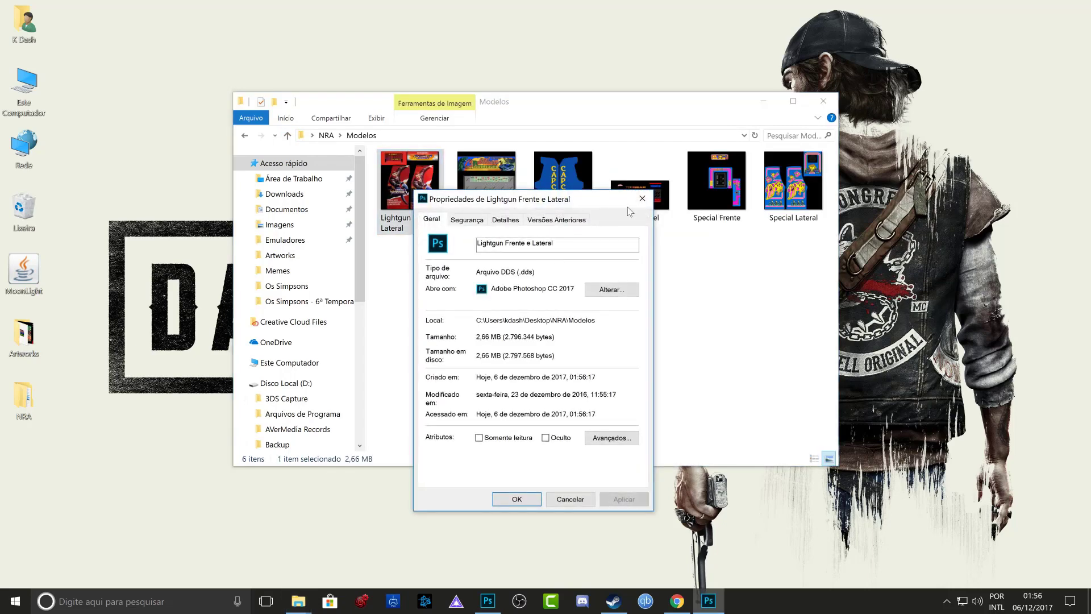
click(642, 198)
click(284, 137)
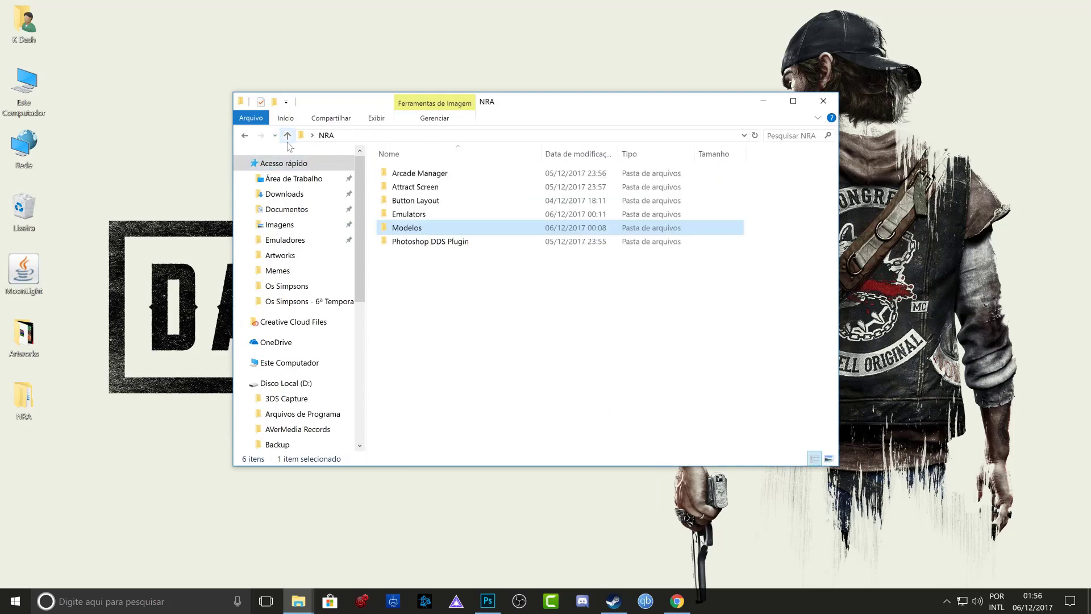
Step: Examine the 32-bit and 64-bit installers in the Photoshop DDS Plugin folder, then return to the NRA folder
double_click(429, 242)
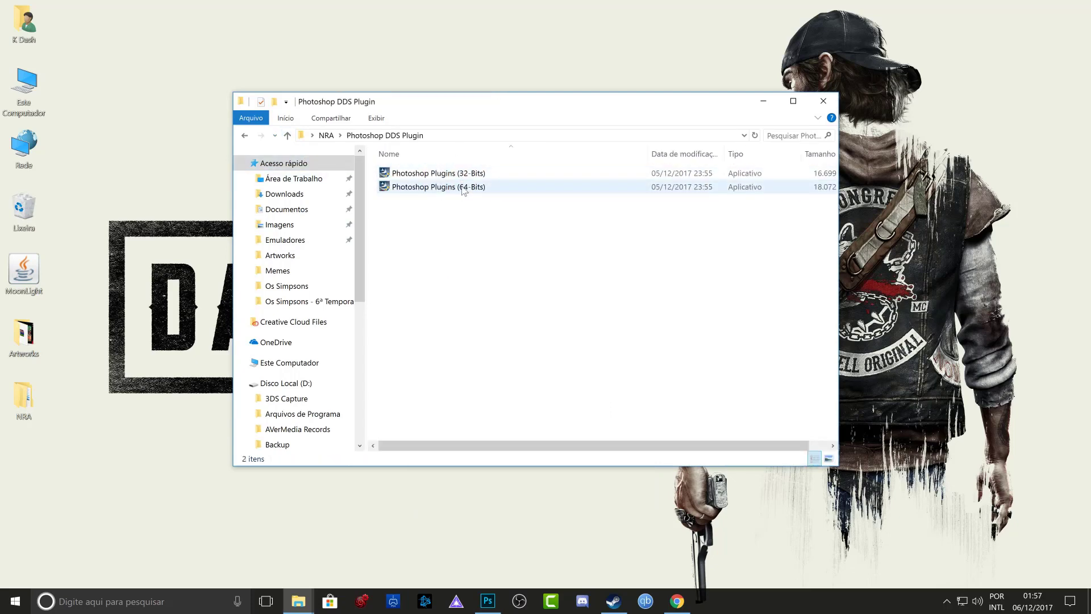
click(287, 135)
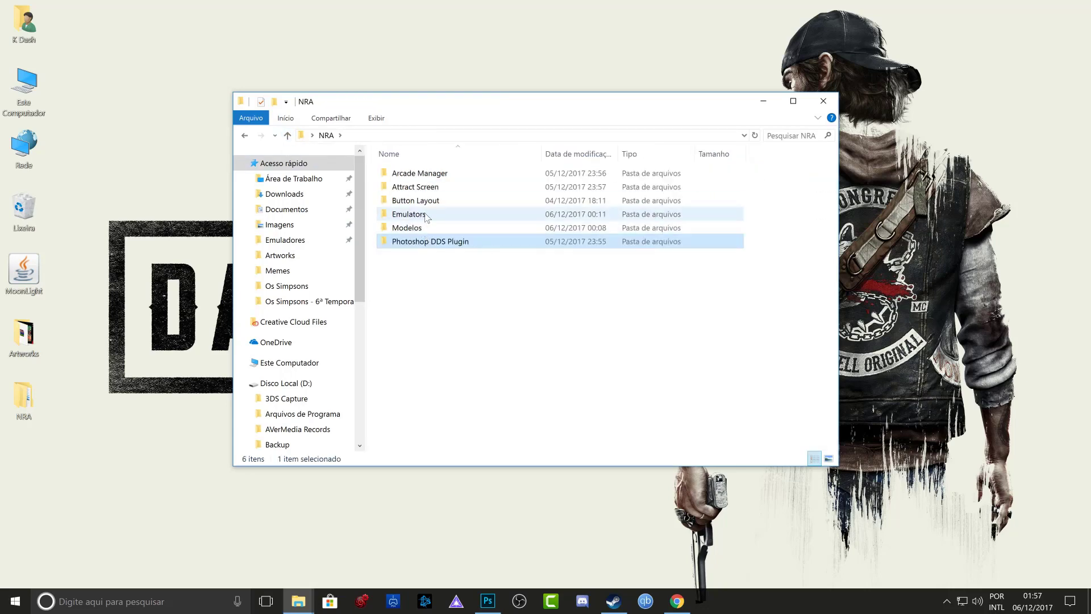
mouse_move(418, 231)
click(412, 289)
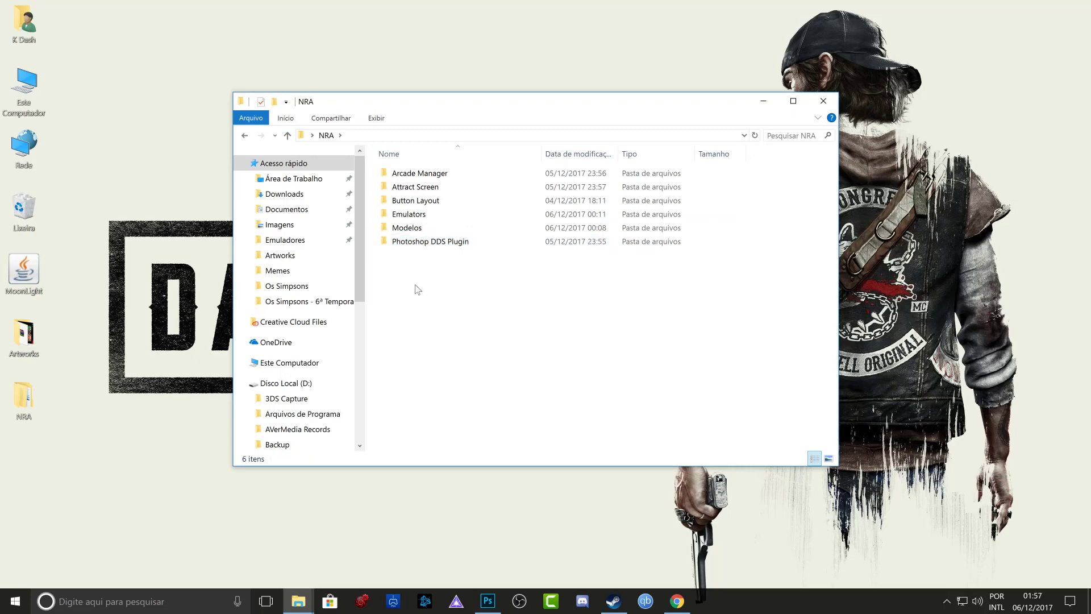
click(422, 205)
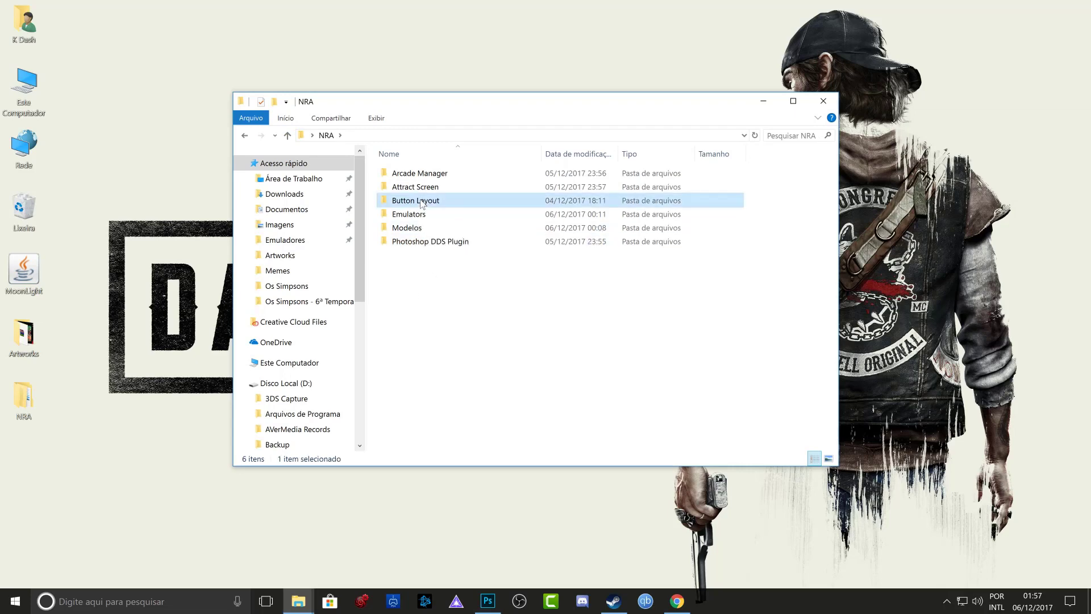
Step: Inspect the properties of the Lightgun Frente e Lateral template in Modelos again and go back to the NRA folder
double_click(447, 228)
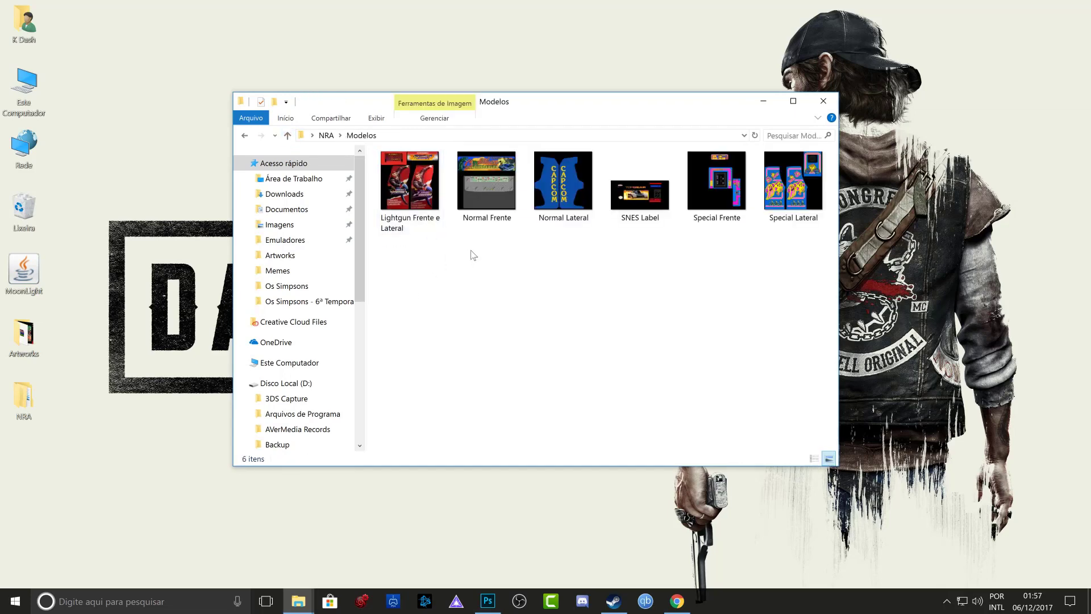
alt+double_click(398, 198)
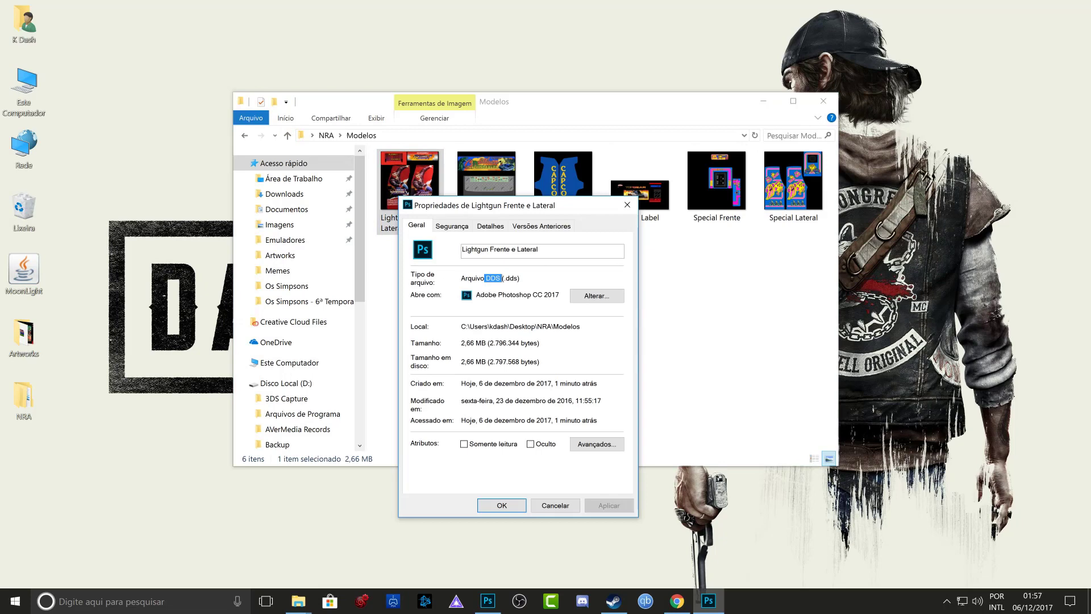
click(627, 207)
click(510, 333)
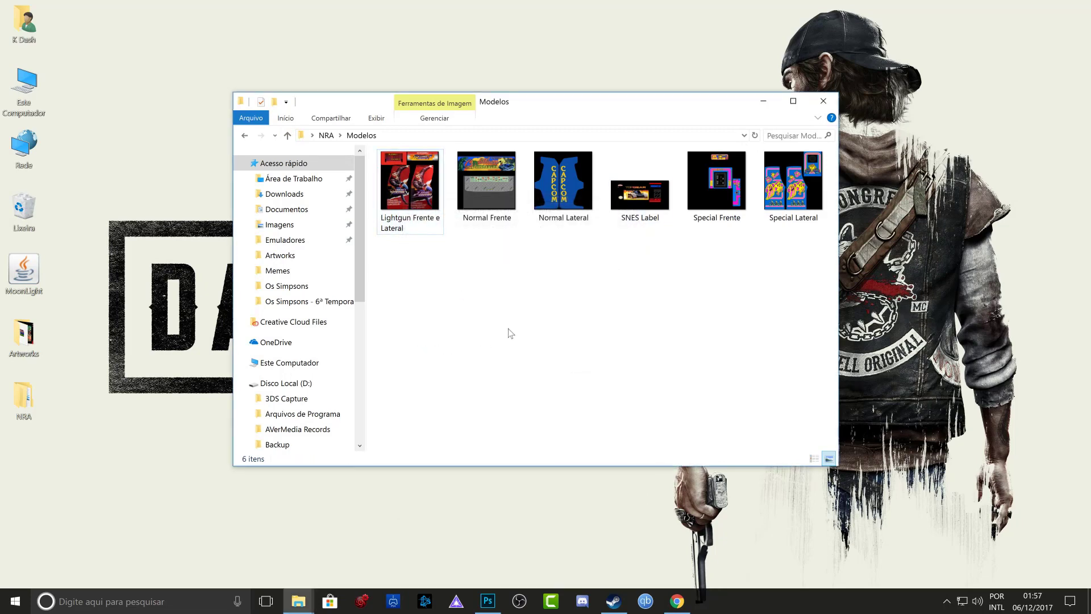
click(287, 136)
click(244, 136)
right_click(426, 192)
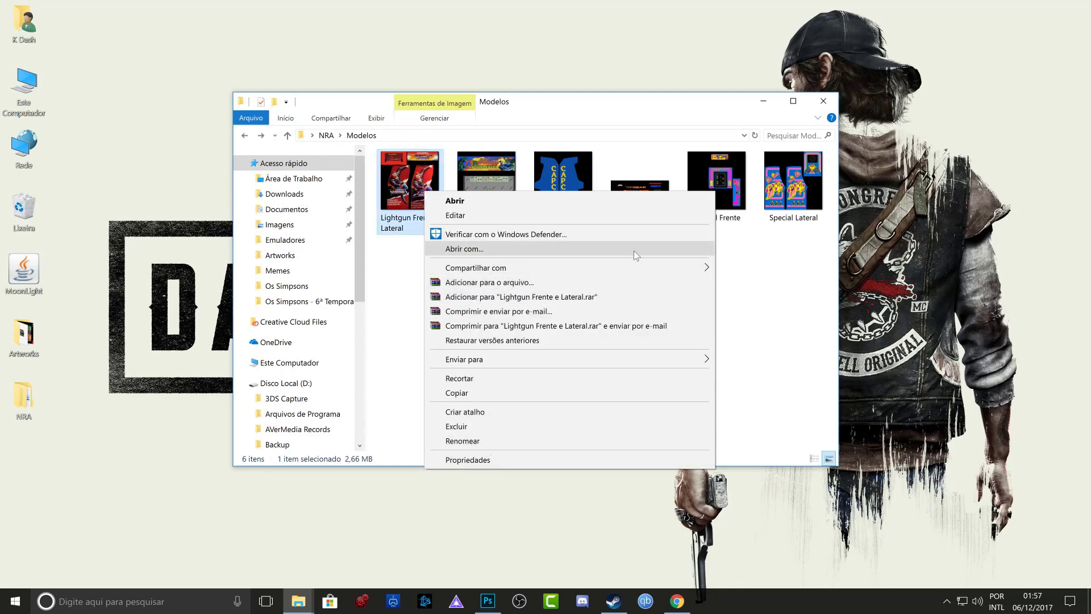
click(288, 136)
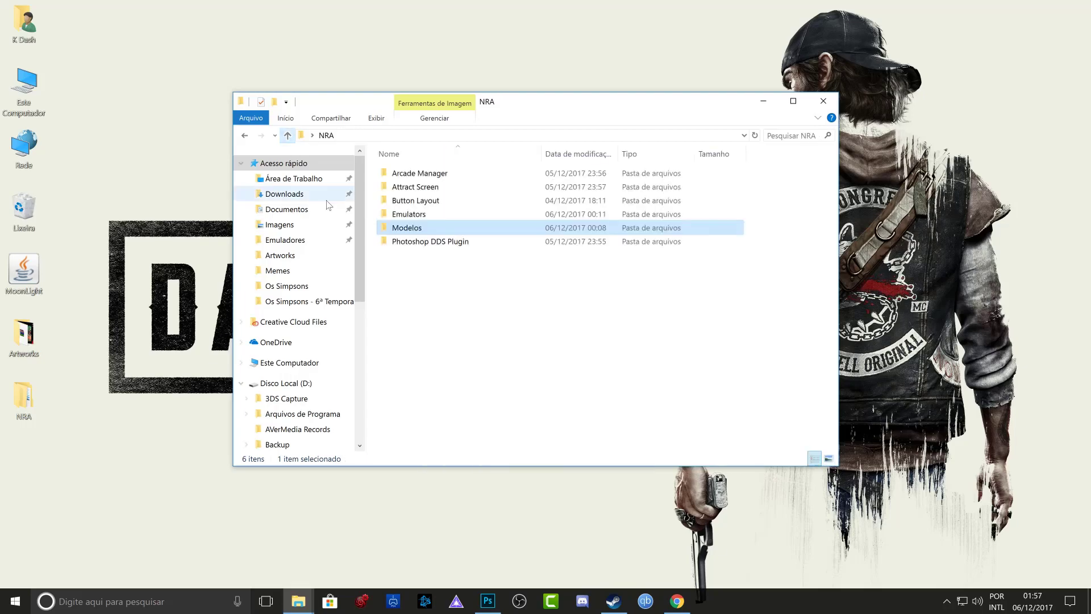
Step: Switch to Steam, browse the local files of NewRetroArcade: Neon, and open its NewRetroArcade folder in a maximized window
key(alt+Tab)
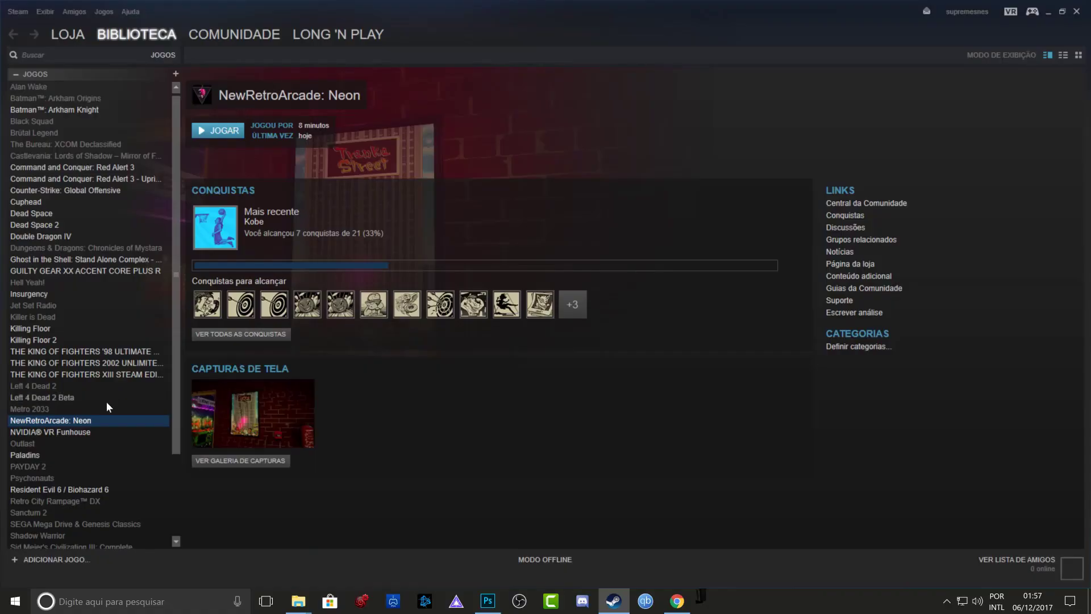
right_click(81, 419)
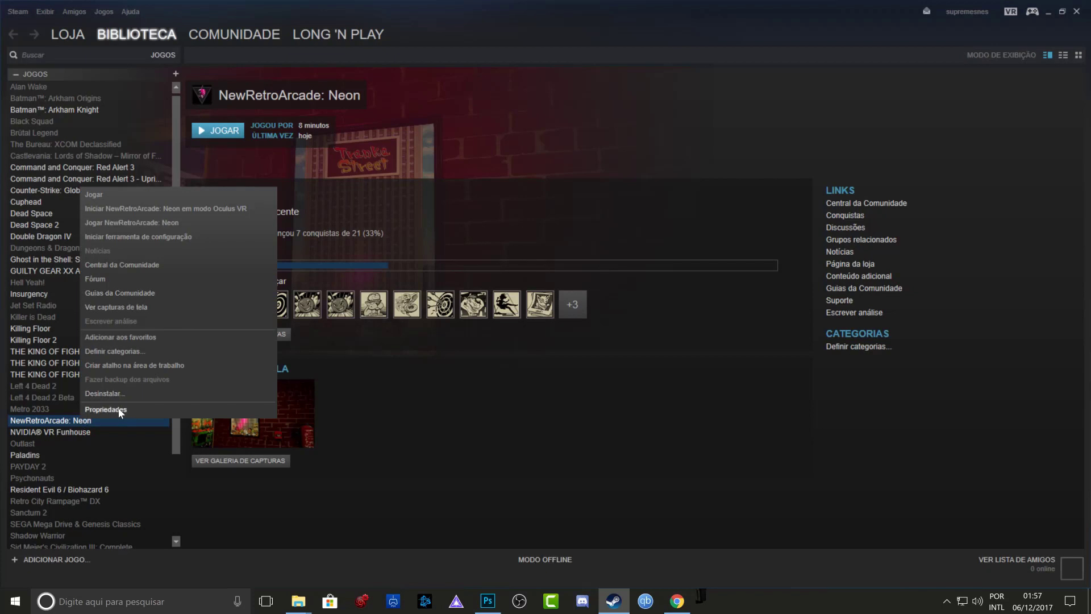
click(100, 410)
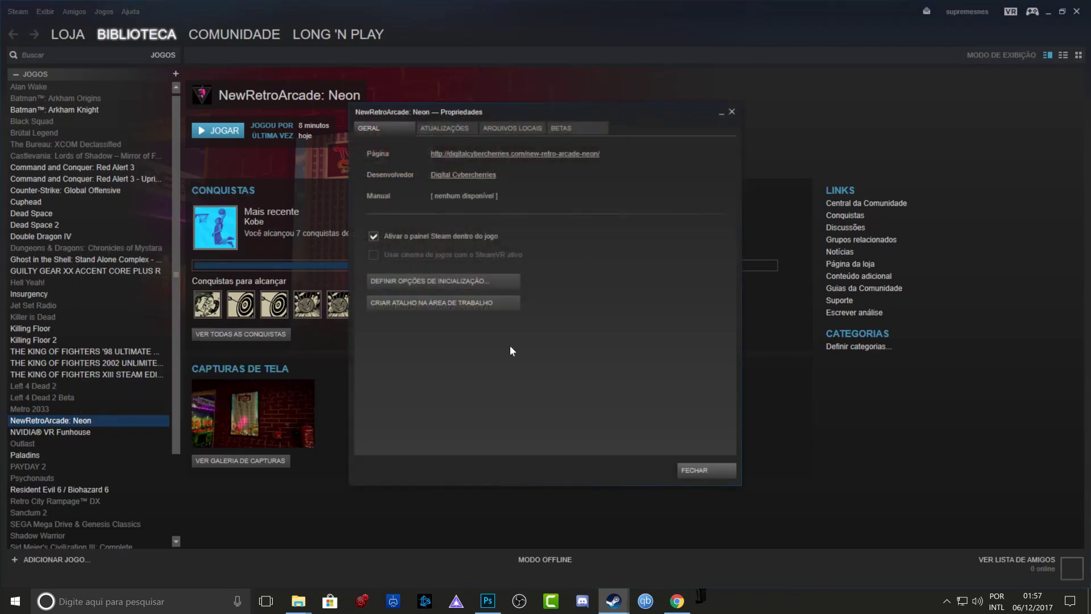
click(499, 129)
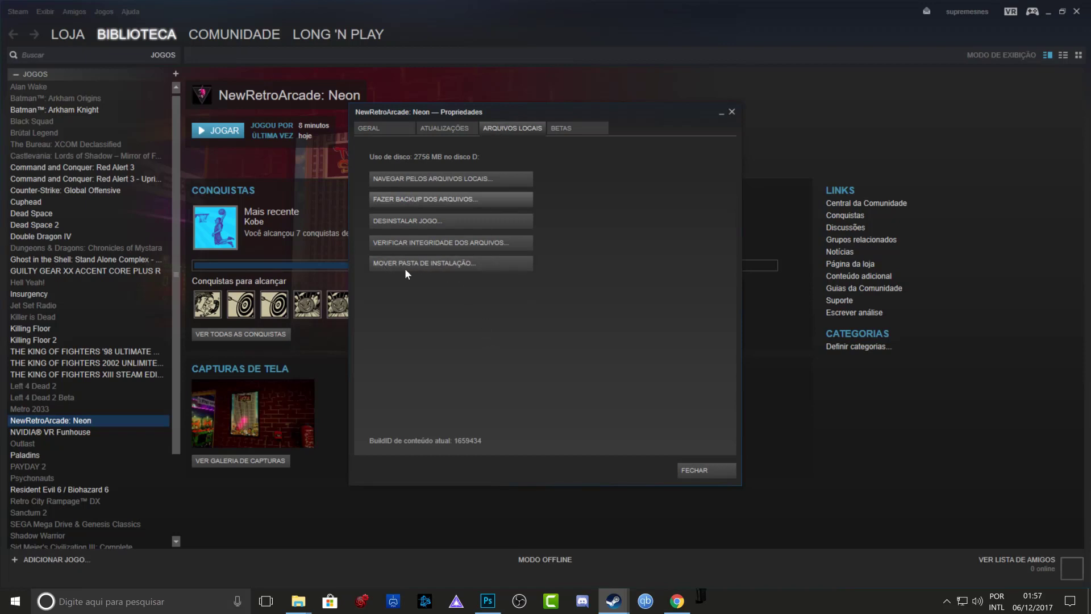
click(401, 180)
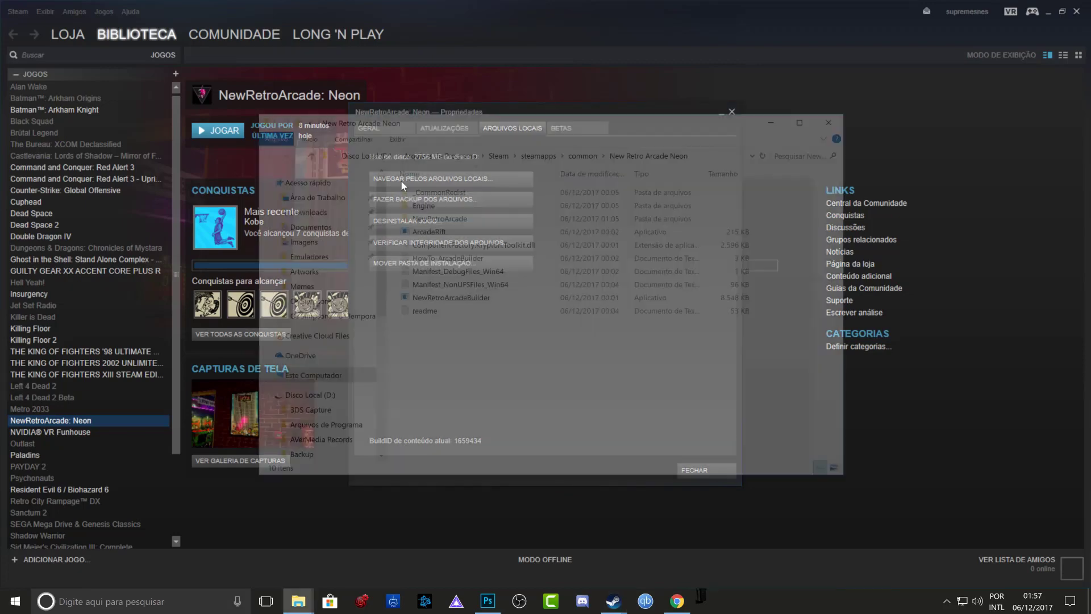
click(808, 117)
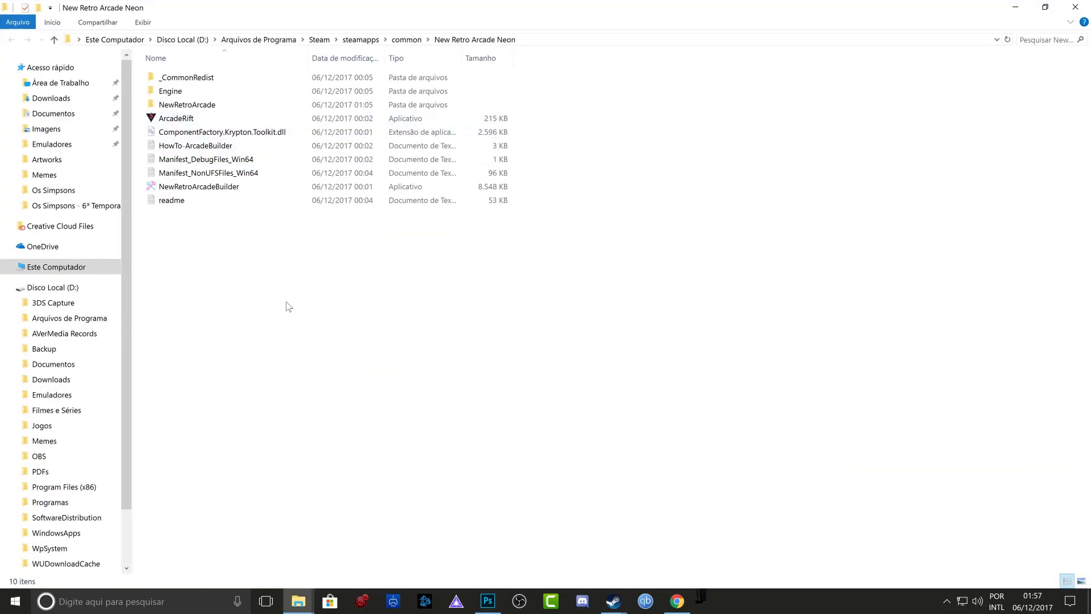
double_click(205, 108)
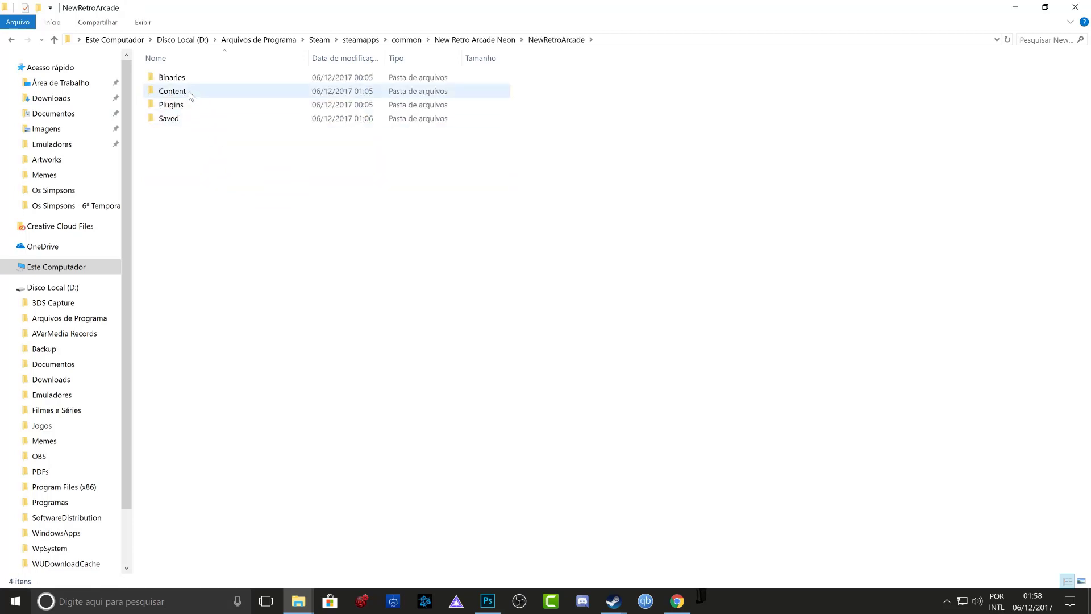
Step: Open the game's Content folder, examine the screen images in its Roms folder, and return to Content
double_click(190, 94)
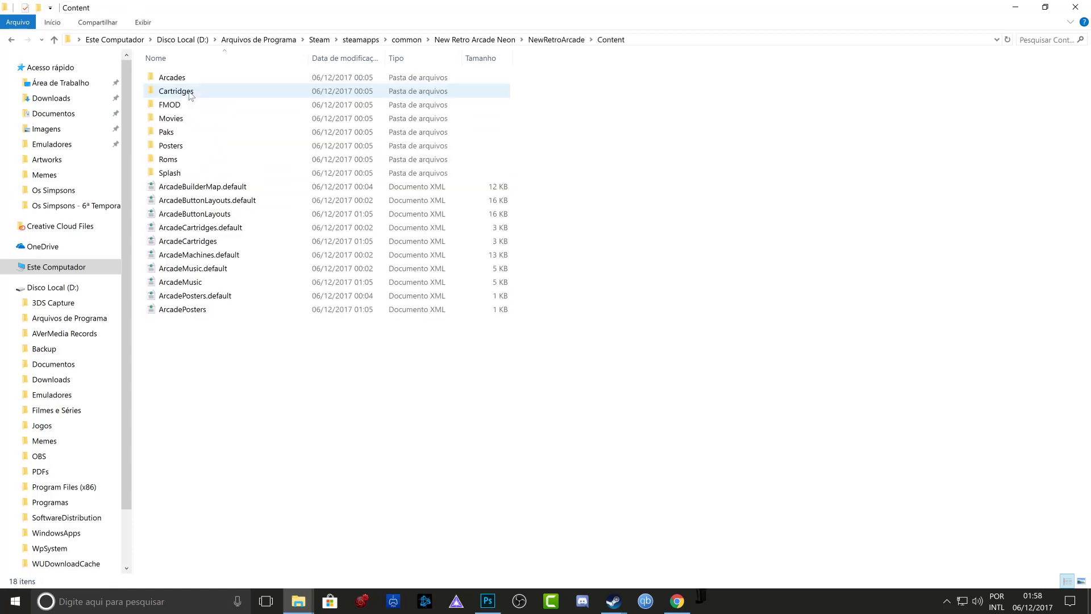
double_click(168, 159)
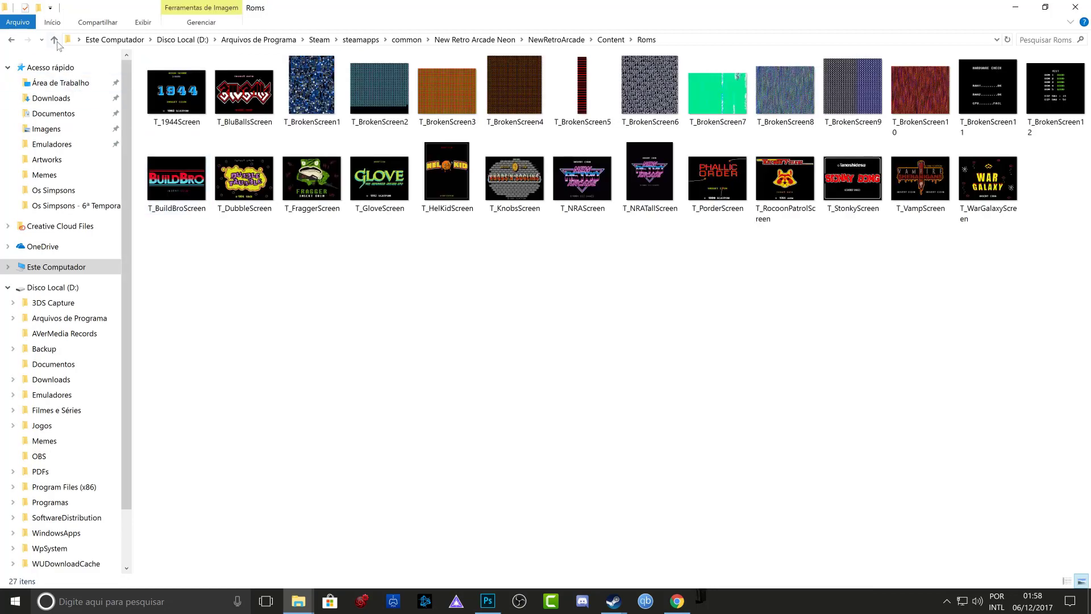
click(54, 39)
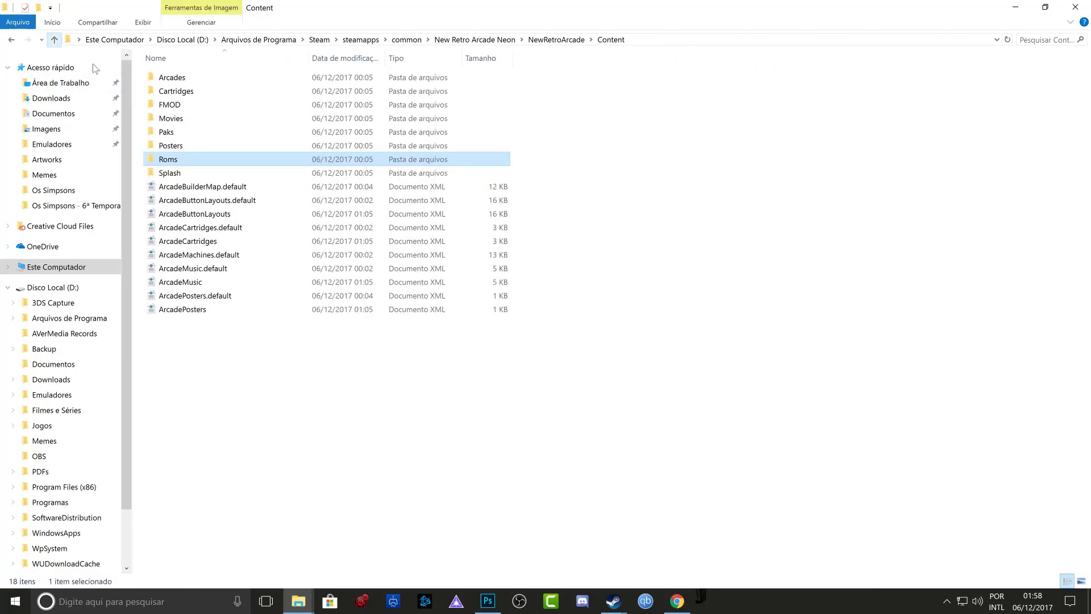
double_click(168, 164)
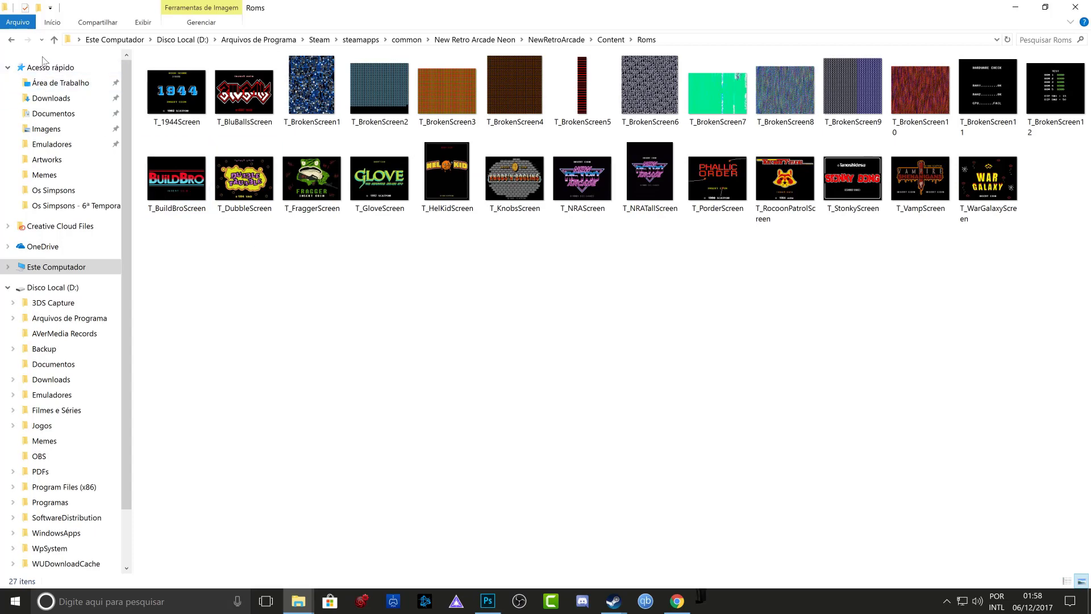
click(54, 40)
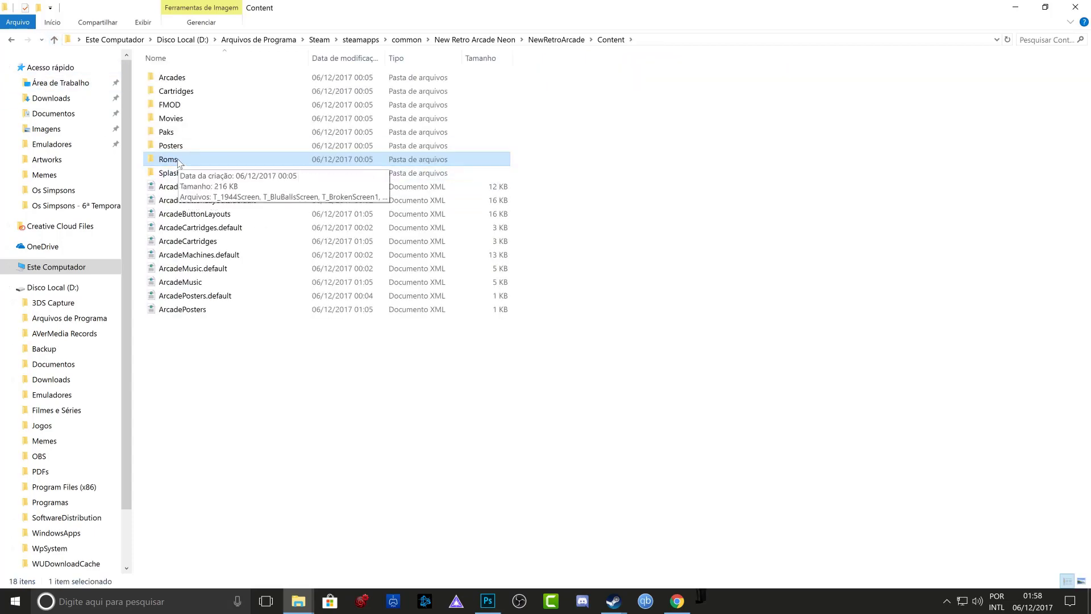
double_click(178, 163)
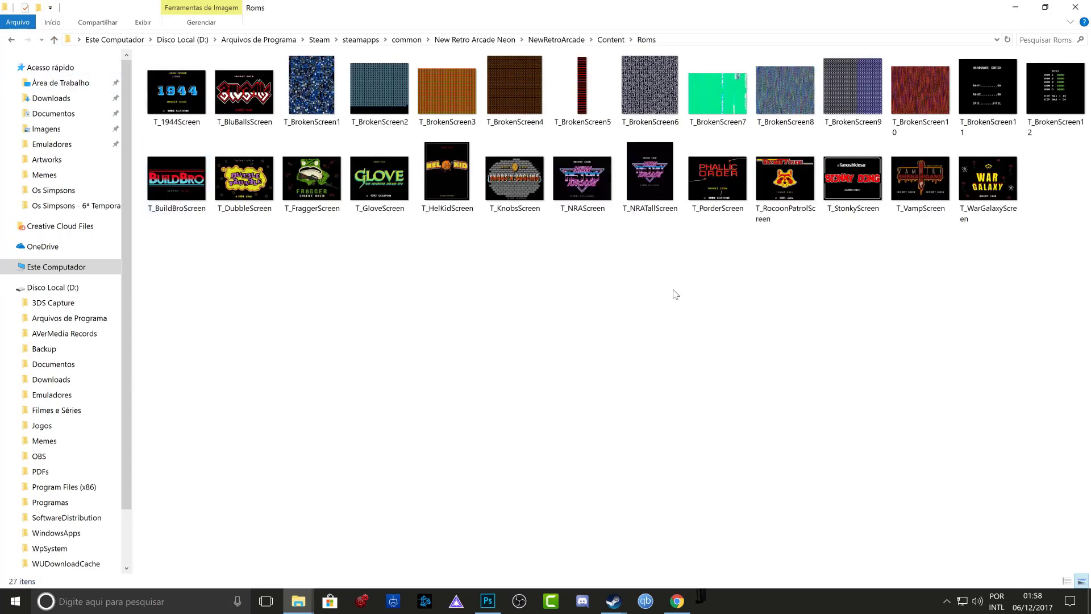
click(54, 40)
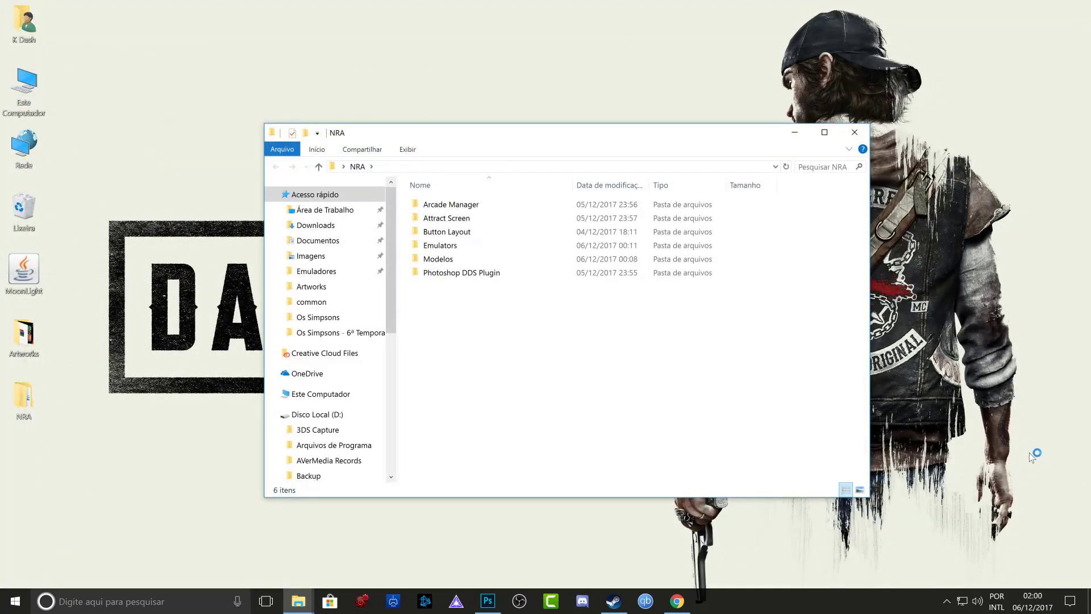
Step: Reopen the NRA folder from the desktop in a maximized window and go to the Roms folder inside Arcade Manager
click(827, 140)
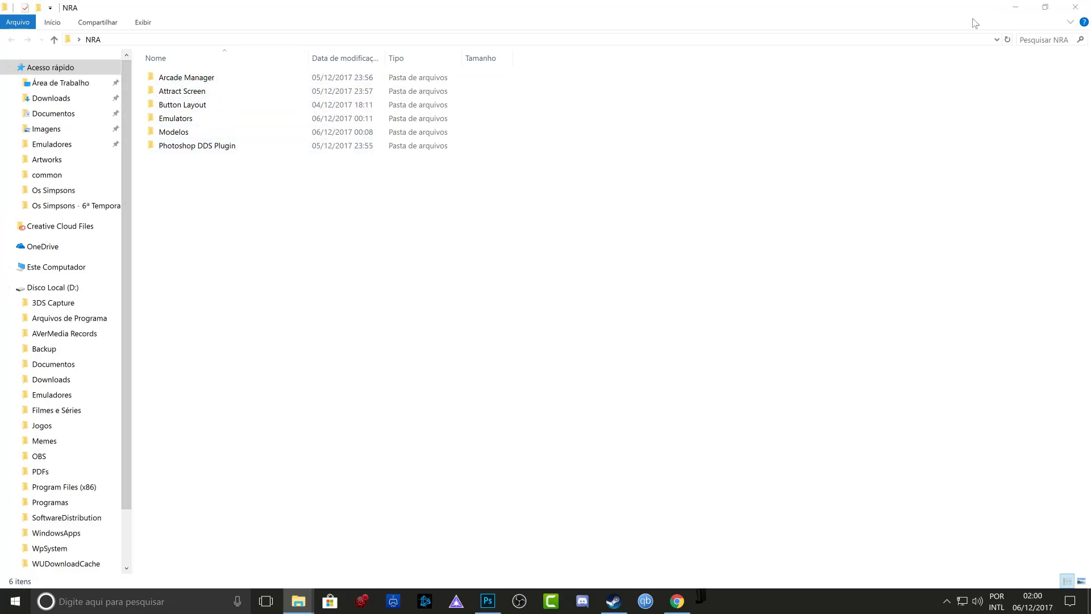
click(1059, 9)
double_click(24, 398)
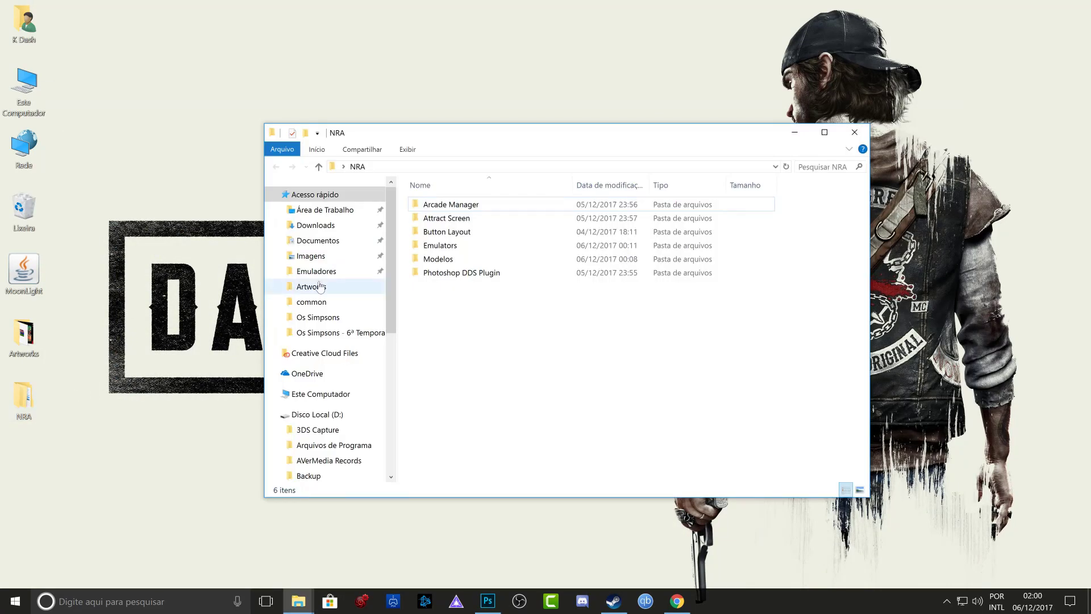
click(826, 138)
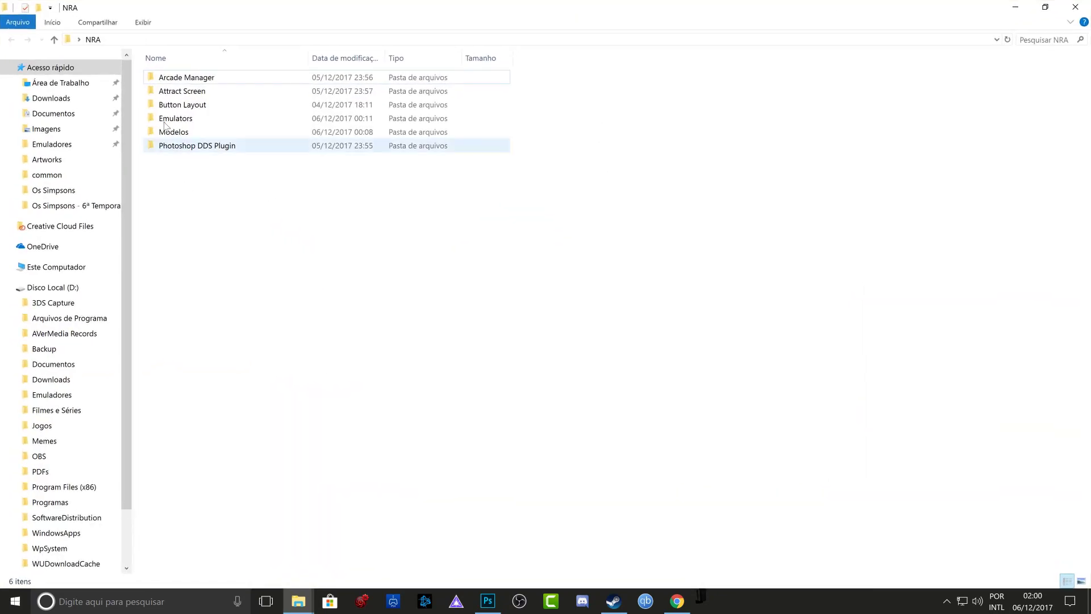
double_click(176, 77)
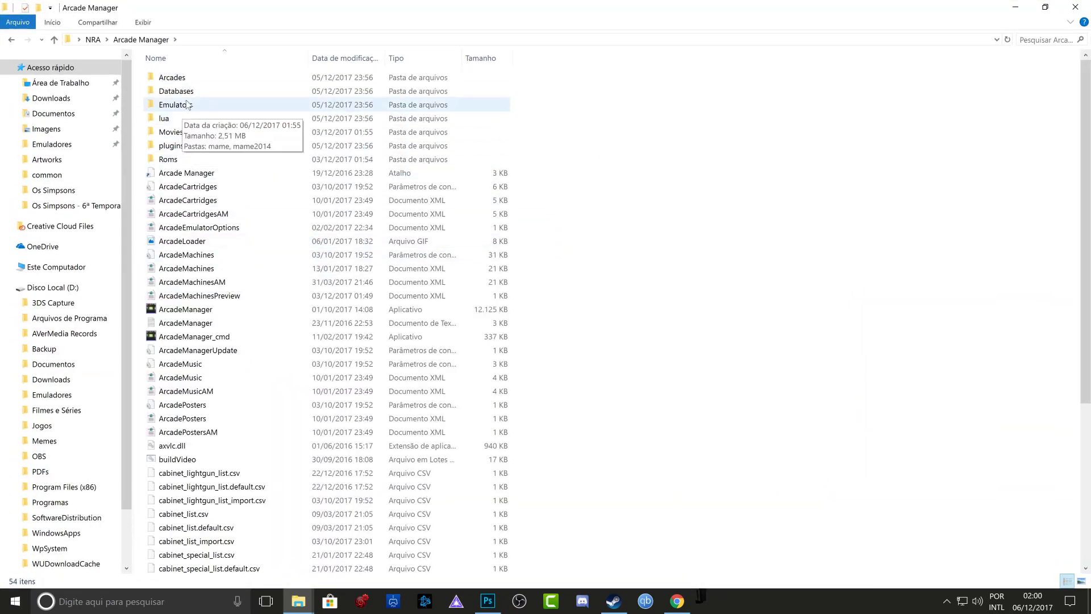
double_click(174, 159)
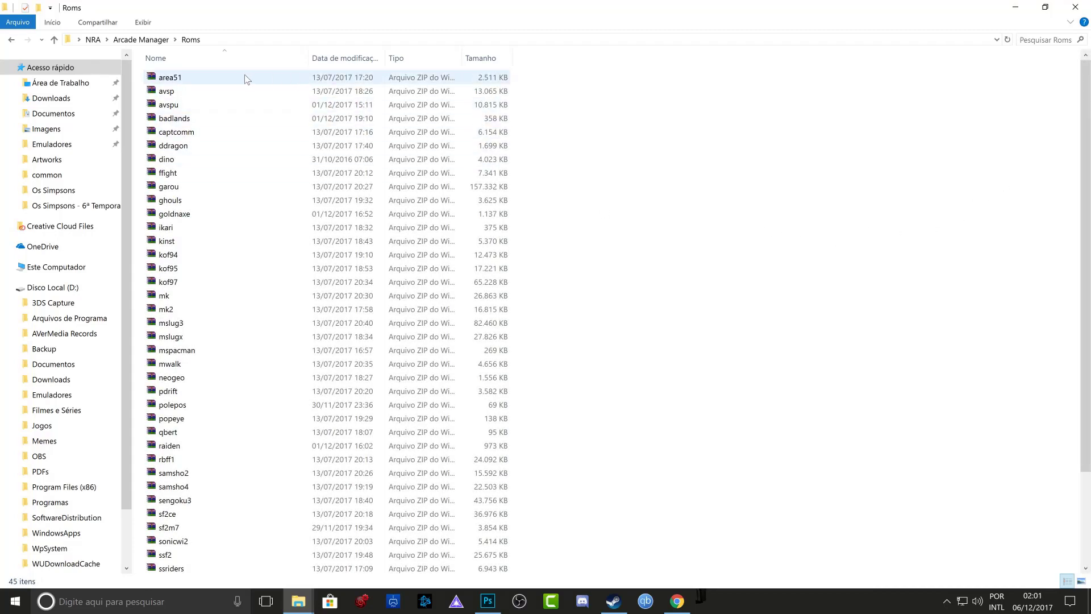
Step: Examine the ROM ZIP files in the Roms folder, selecting all of them to check their total size and deselecting them
scroll(330, 87, down, 3)
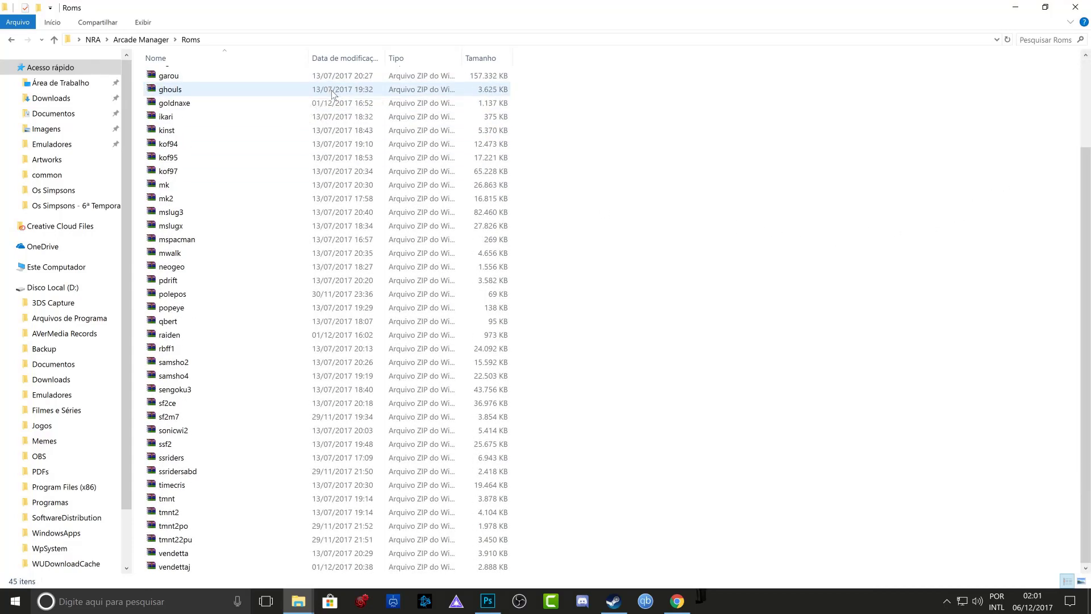
scroll(757, 281, up, 3)
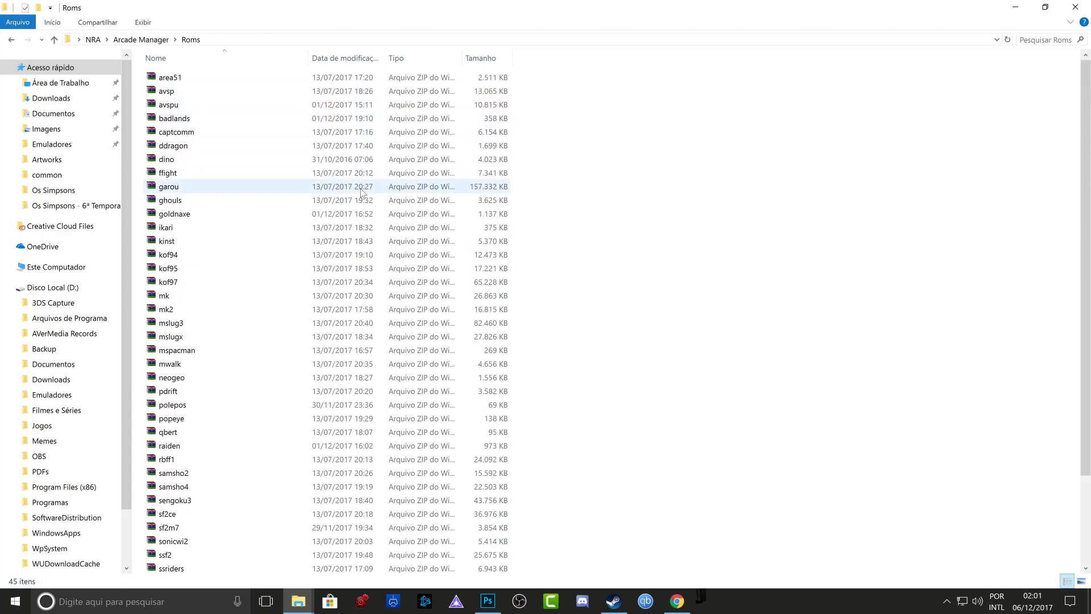
scroll(361, 196, down, 3)
scroll(256, 318, up, 3)
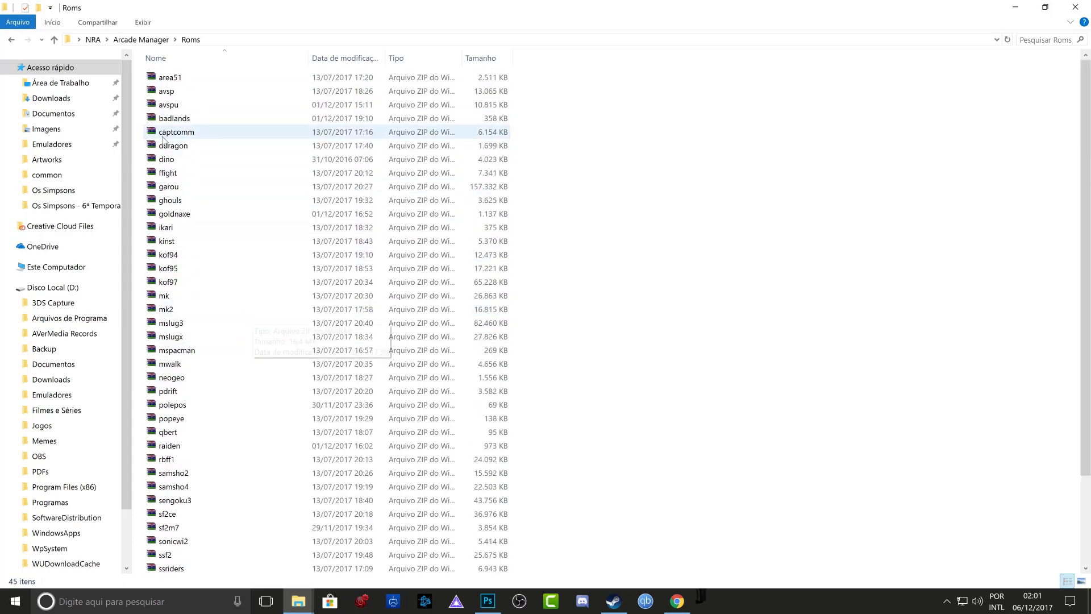
scroll(216, 244, down, 3)
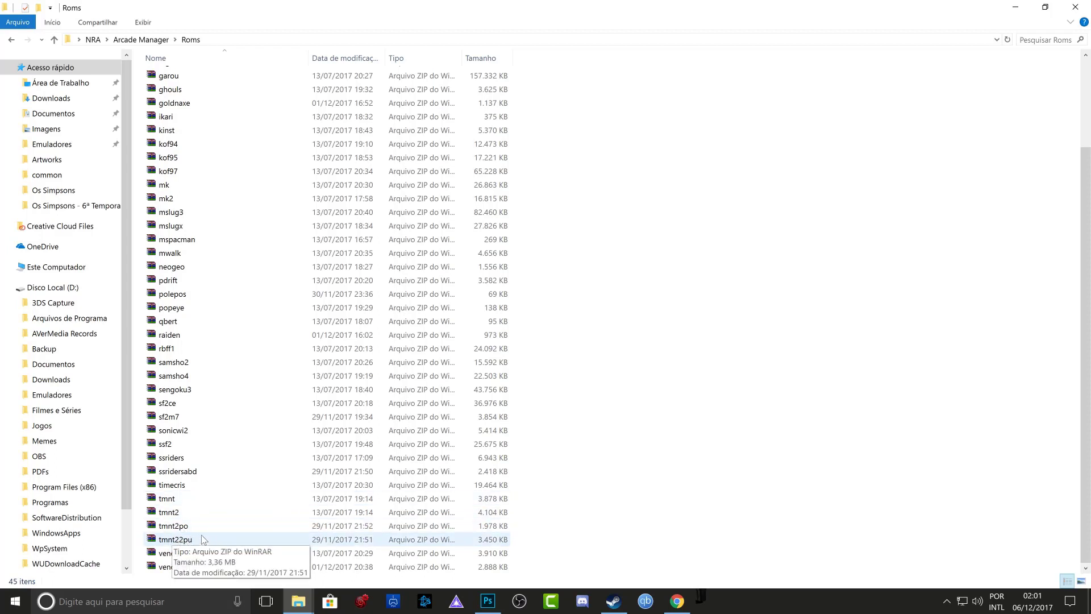
click(229, 245)
key(ctrl+a)
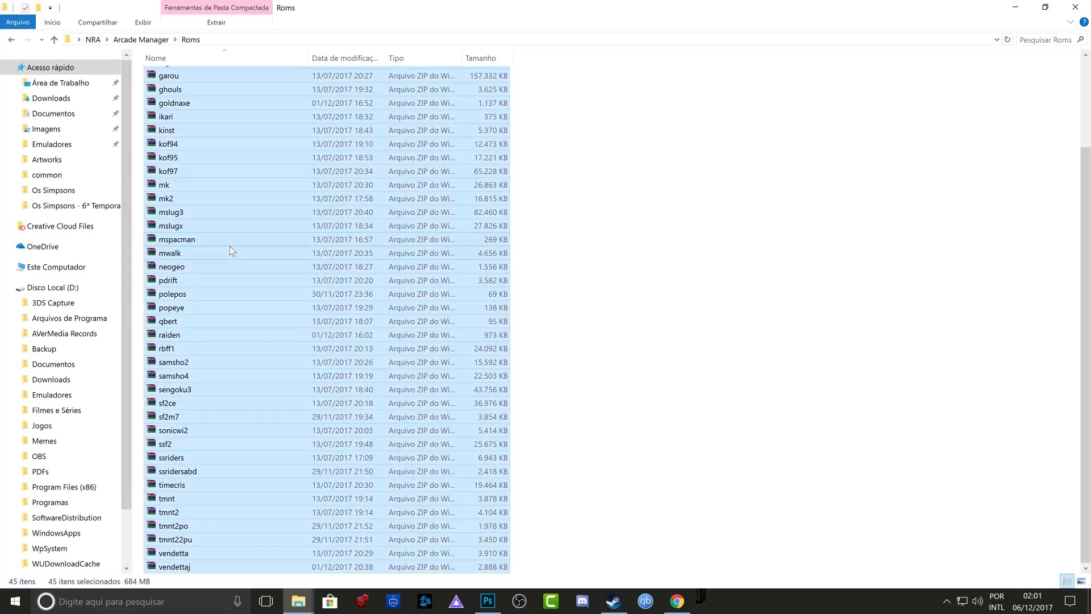
click(564, 250)
scroll(564, 250, up, 3)
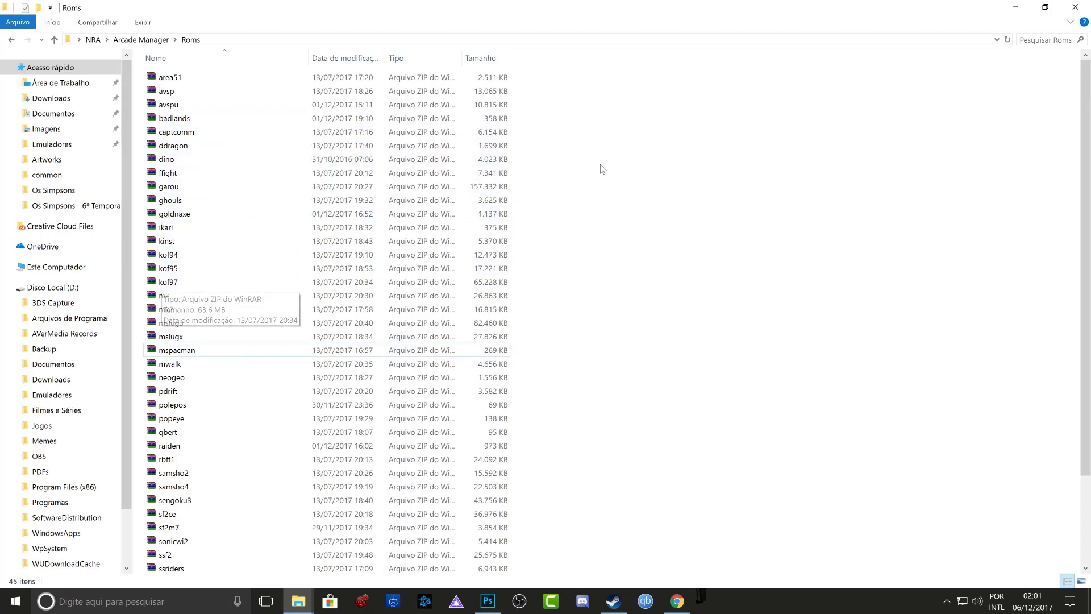
scroll(224, 168, down, 3)
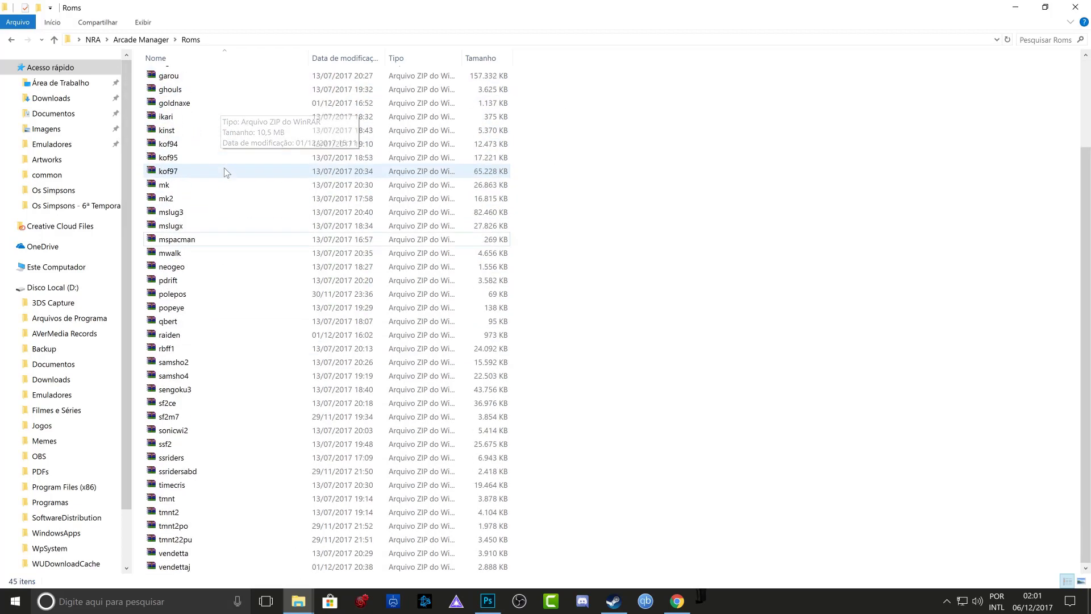
scroll(646, 245, up, 3)
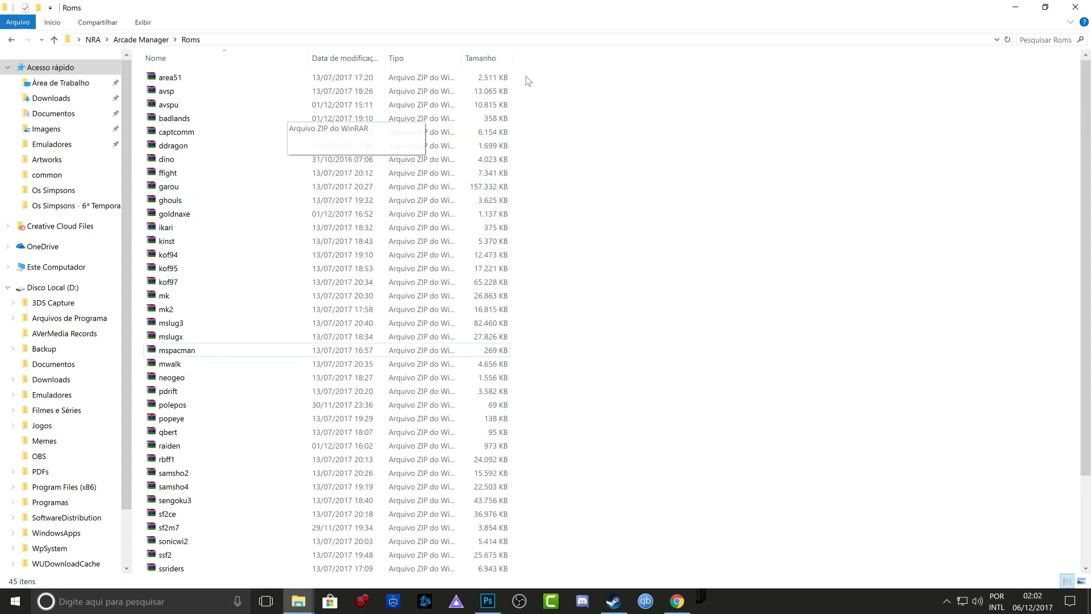
scroll(645, 224, down, 3)
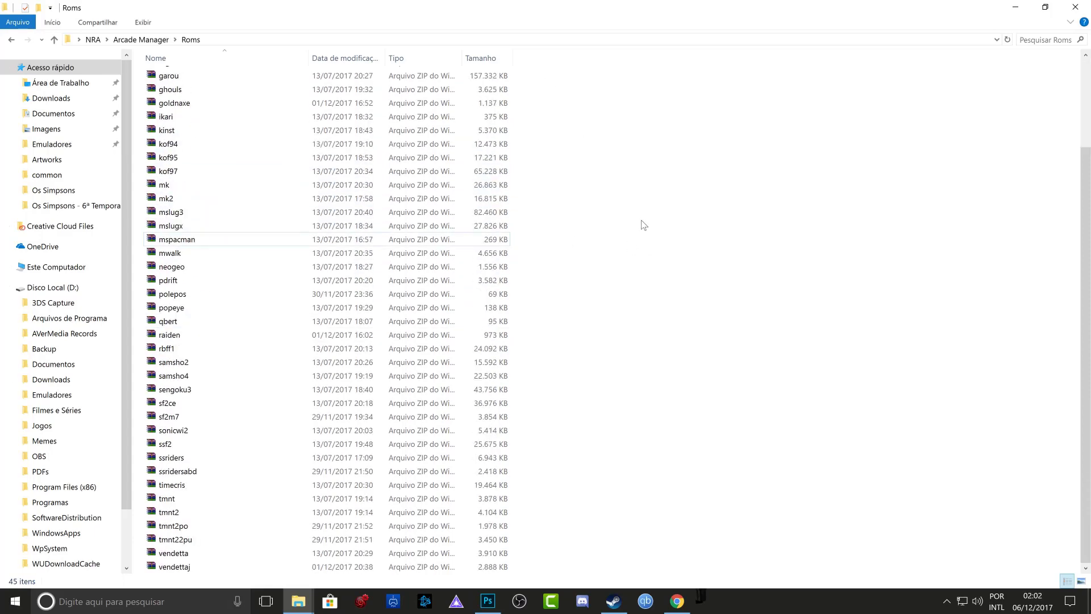
Step: Launch the ArcadeManager application from the Arcade Manager folder, dismiss its startup messages, and move its window fully into view
click(55, 40)
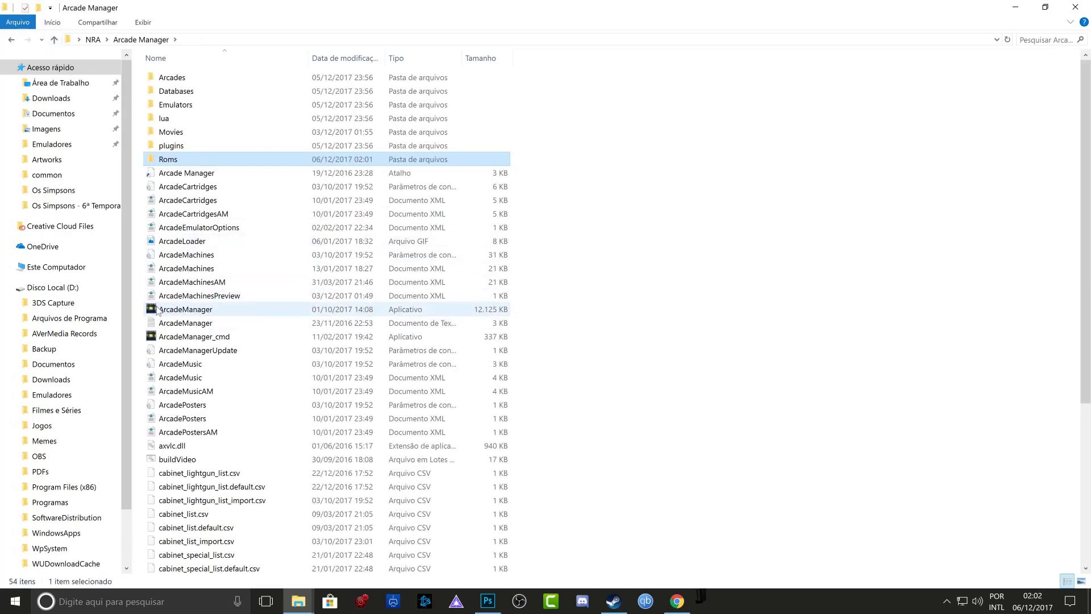
mouse_move(169, 314)
double_click(174, 312)
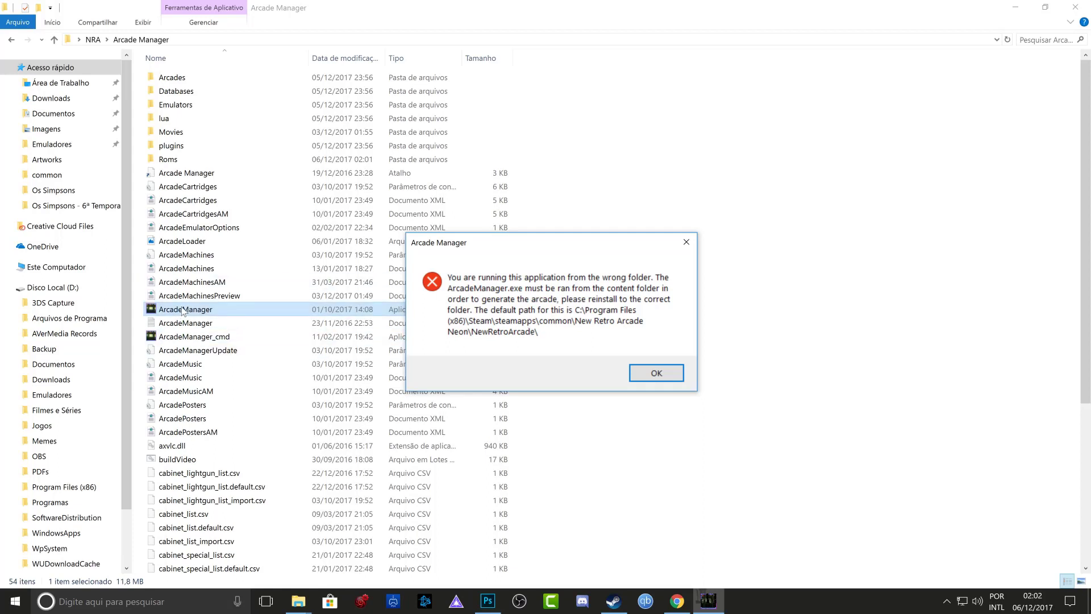
click(656, 372)
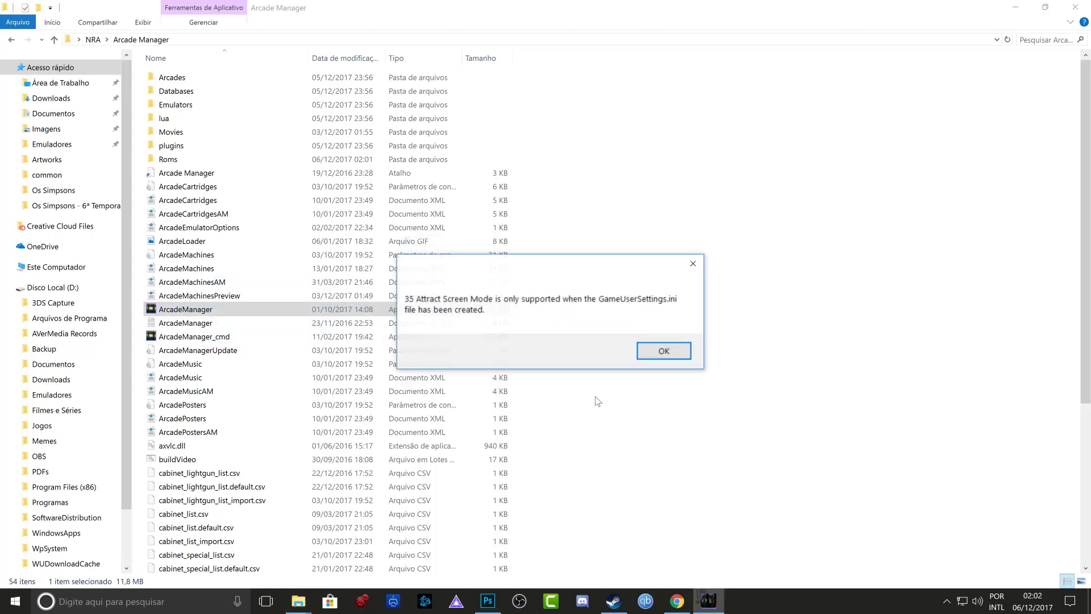
click(652, 353)
click(660, 355)
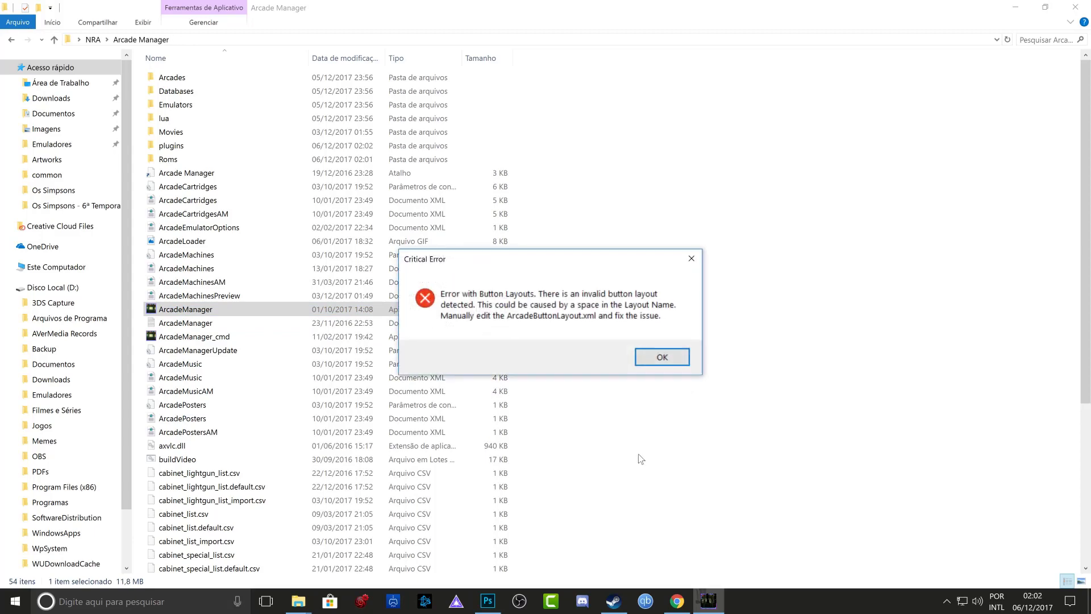
click(665, 359)
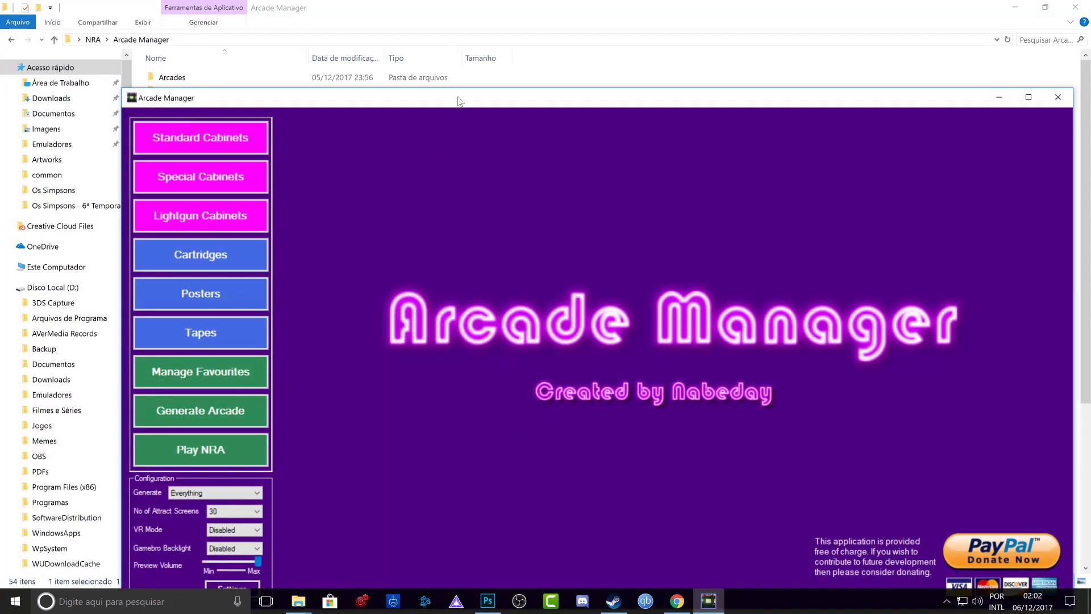
drag(460, 101, 421, 44)
Step: Add a new row to the Standard Cabinets list, select it, and increase its row height
click(173, 91)
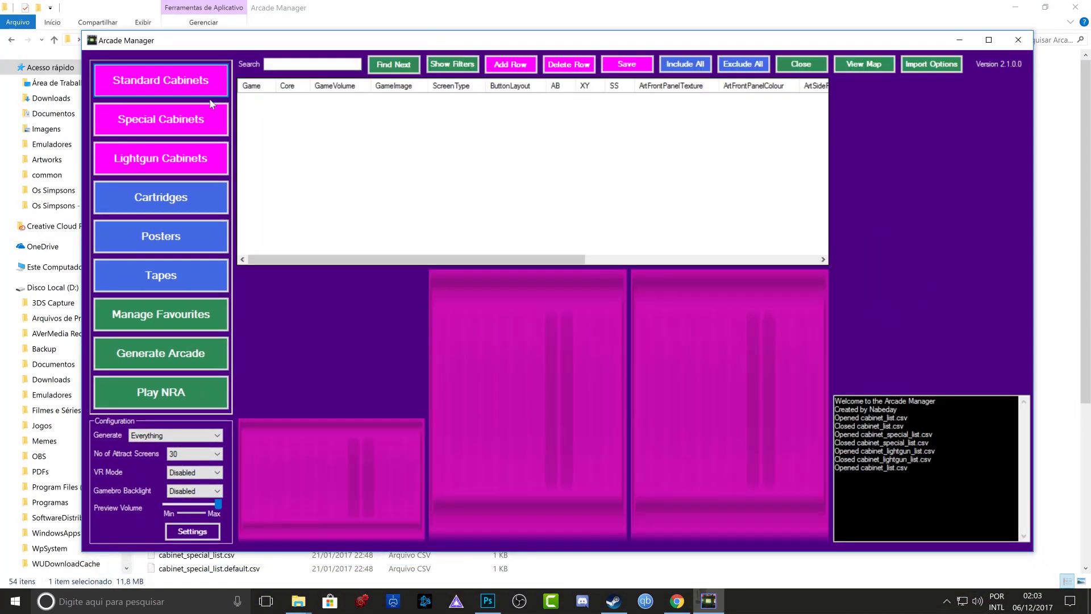
click(173, 91)
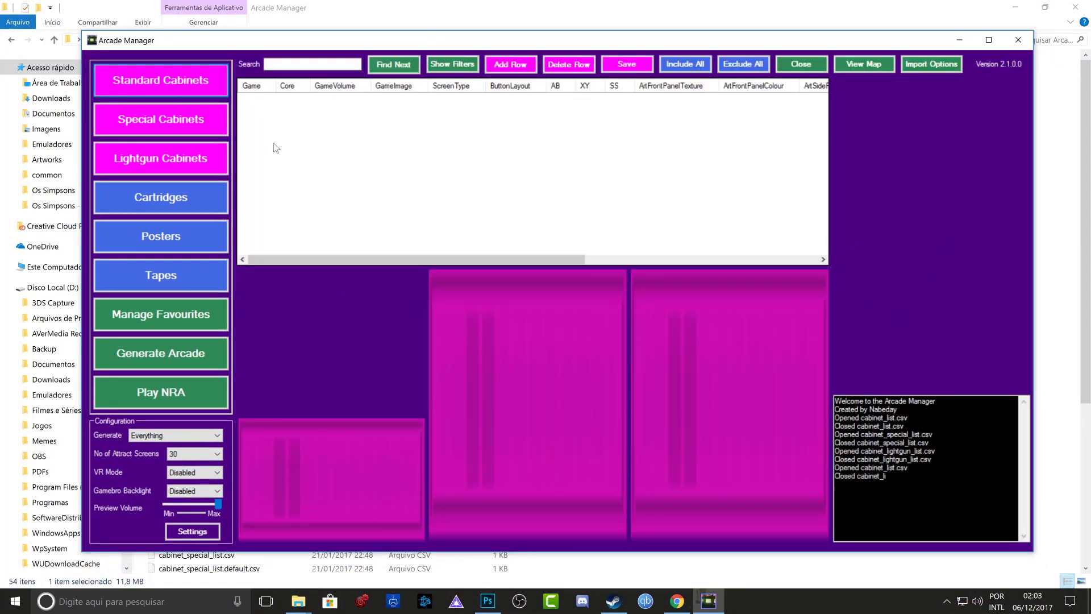
click(510, 66)
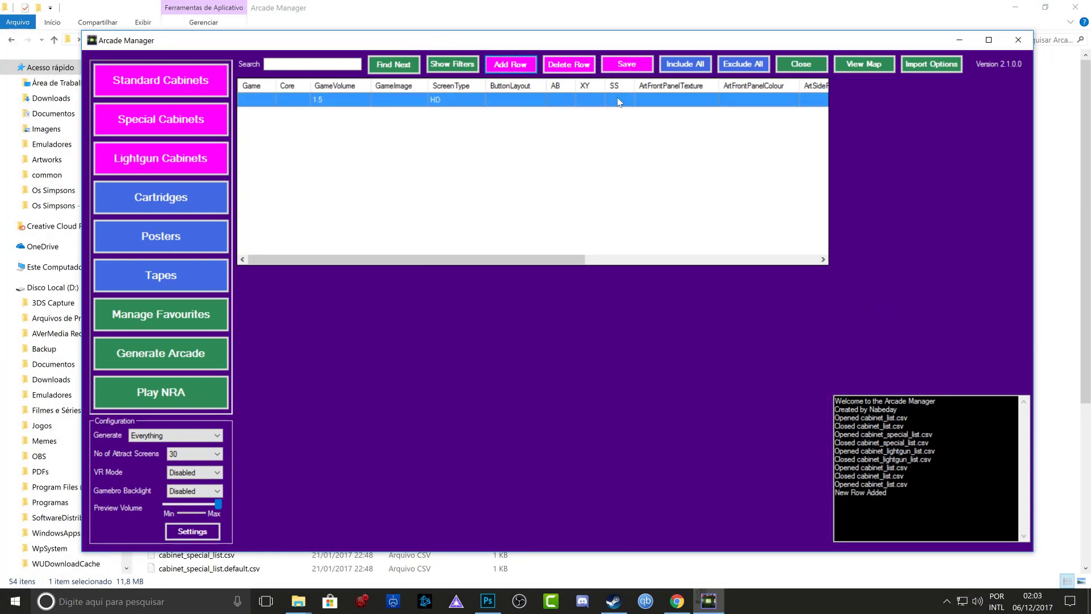
click(277, 100)
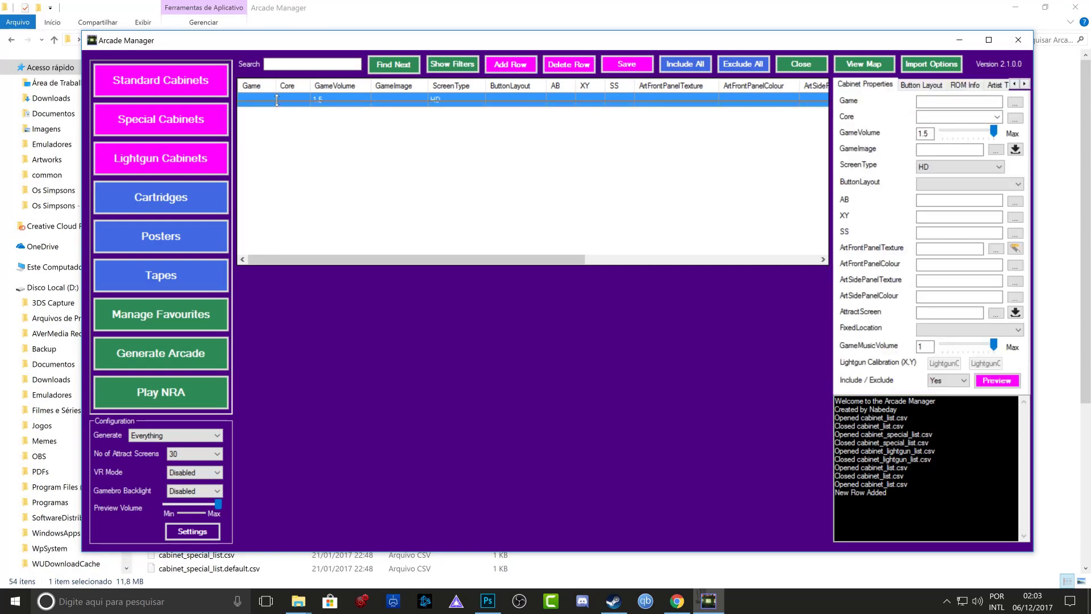
drag(277, 100, 377, 202)
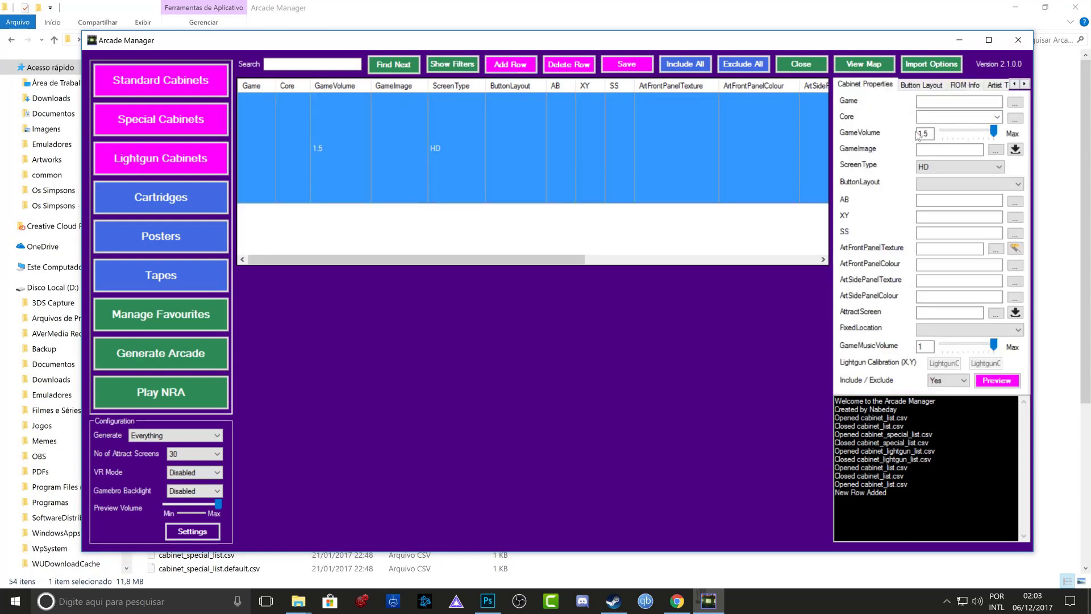
Step: Set the new cabinet's Game to the area51 ROM from the Arcade Manager Roms folder
click(1015, 102)
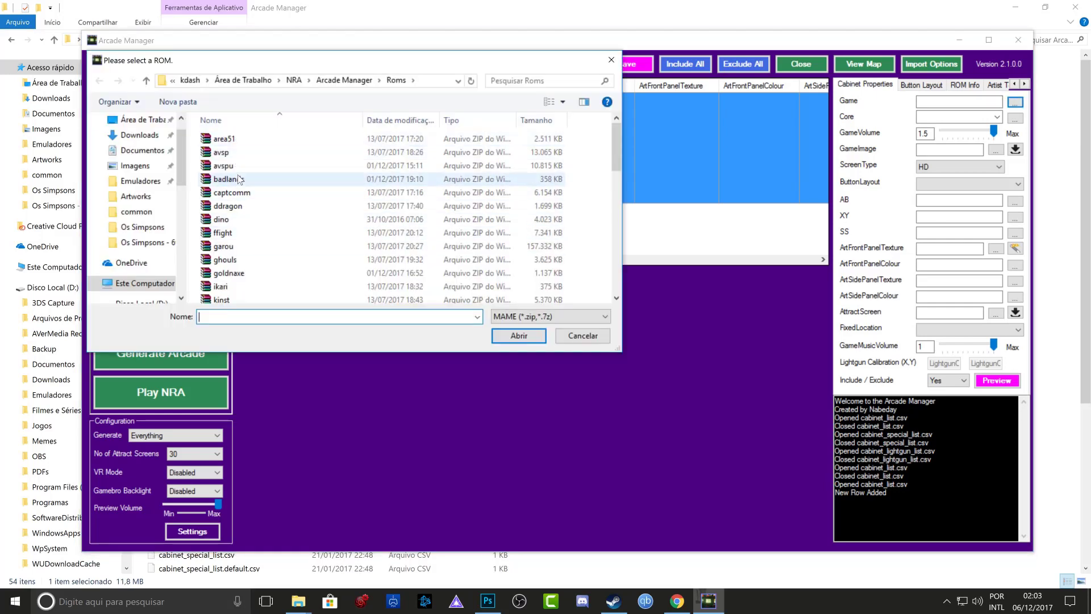
scroll(239, 180, down, 5)
scroll(237, 171, up, 5)
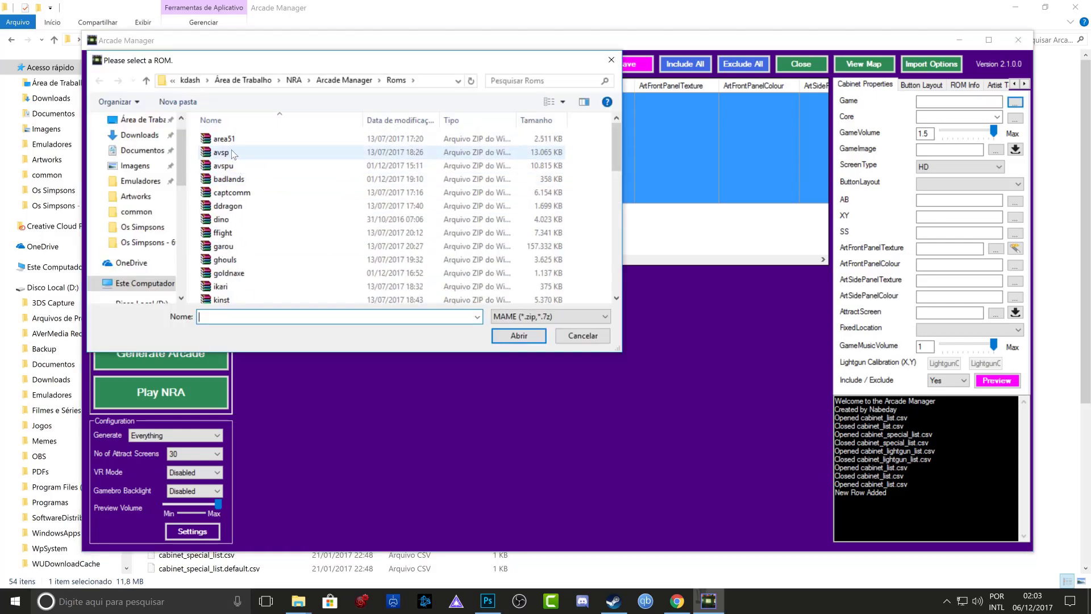
click(229, 142)
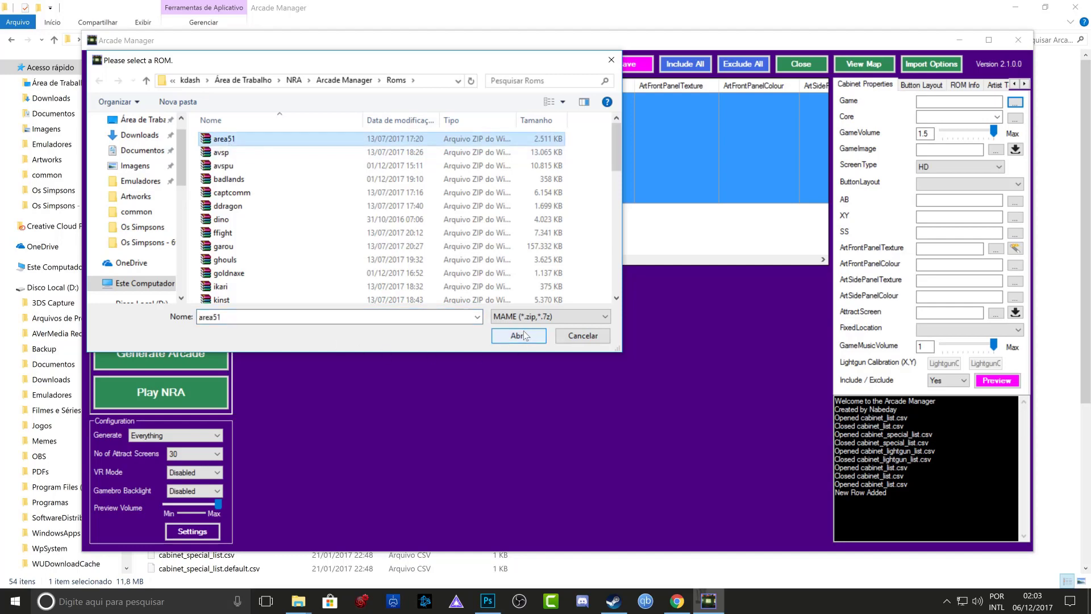
click(519, 336)
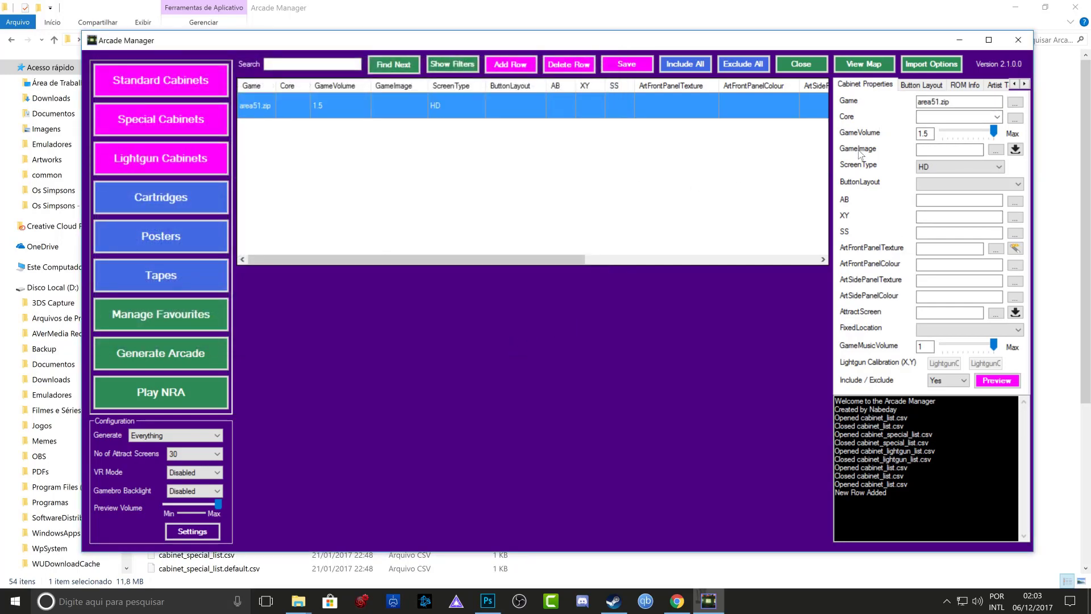
Step: Download the area51 game image and attract screen video for the cabinet, and set the preview volume to minimum
click(1015, 148)
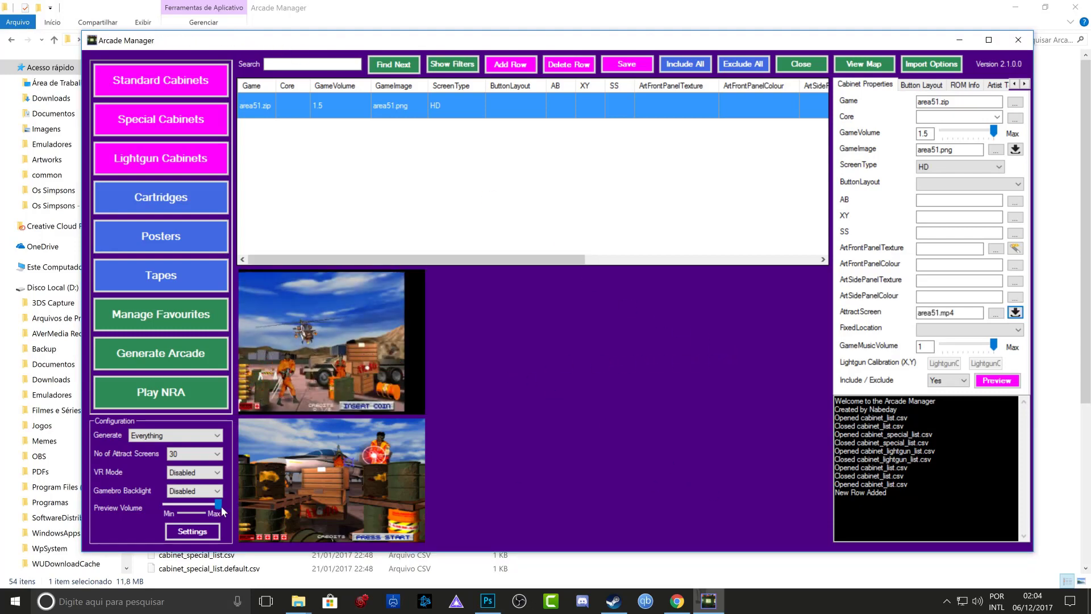
drag(218, 504, 166, 509)
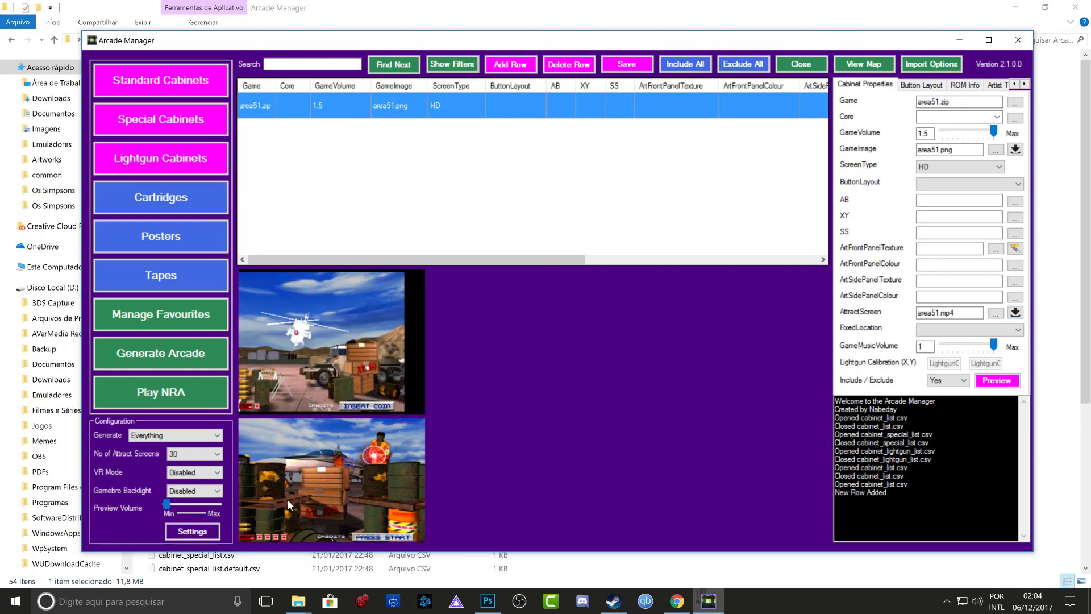
Step: Lower Arcade Manager's application volume in the Windows volume mixer, then close the mixer
right_click(980, 601)
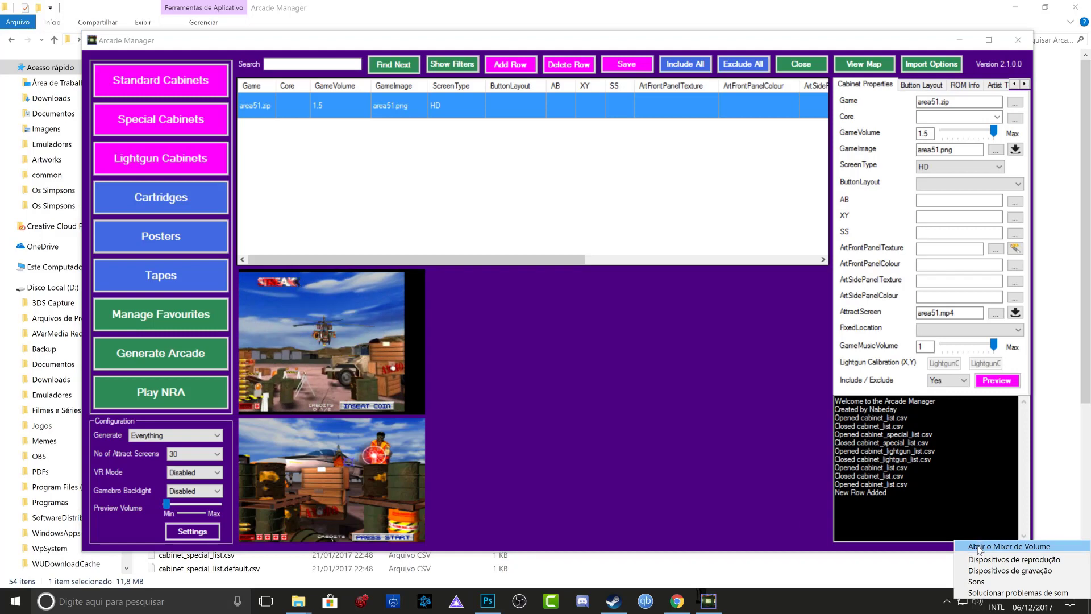
click(983, 546)
drag(973, 445, 976, 518)
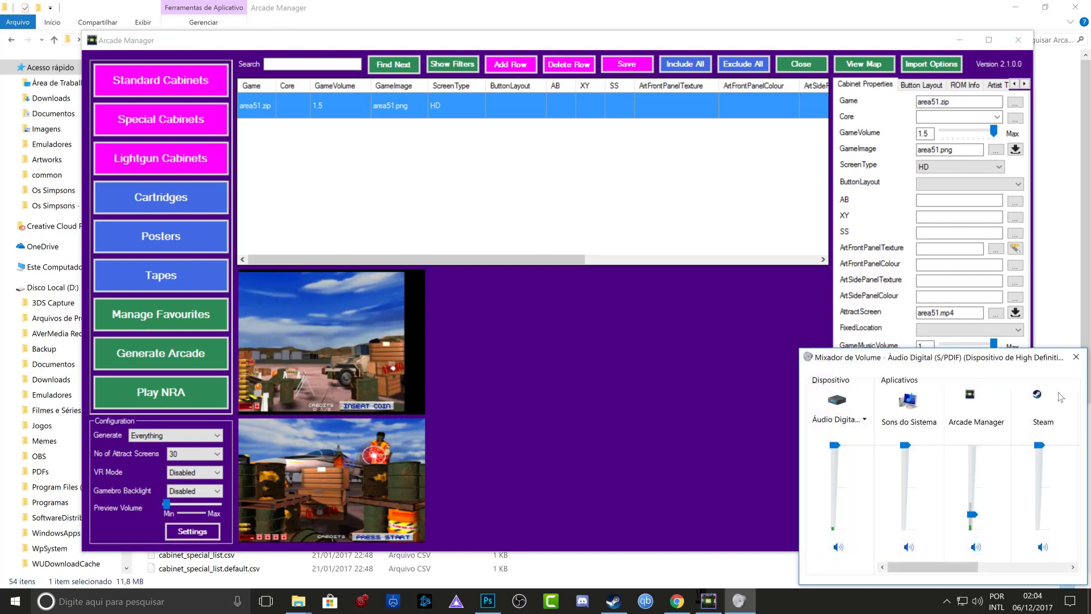
click(1076, 357)
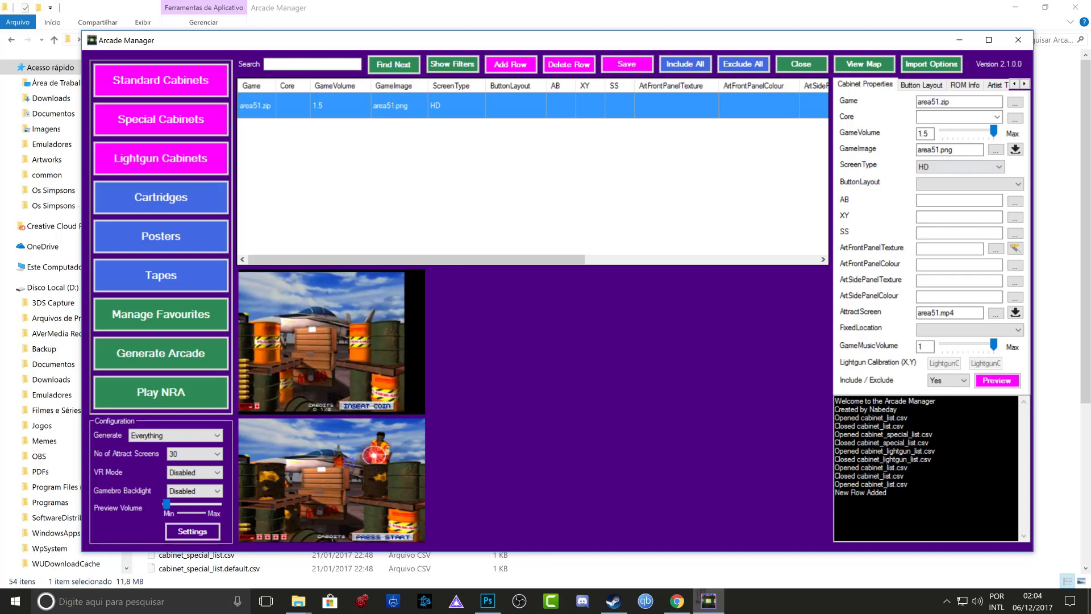
Step: Change the cabinet's Game to the avsp ROM and download its matching game image and attract screen video
click(1016, 103)
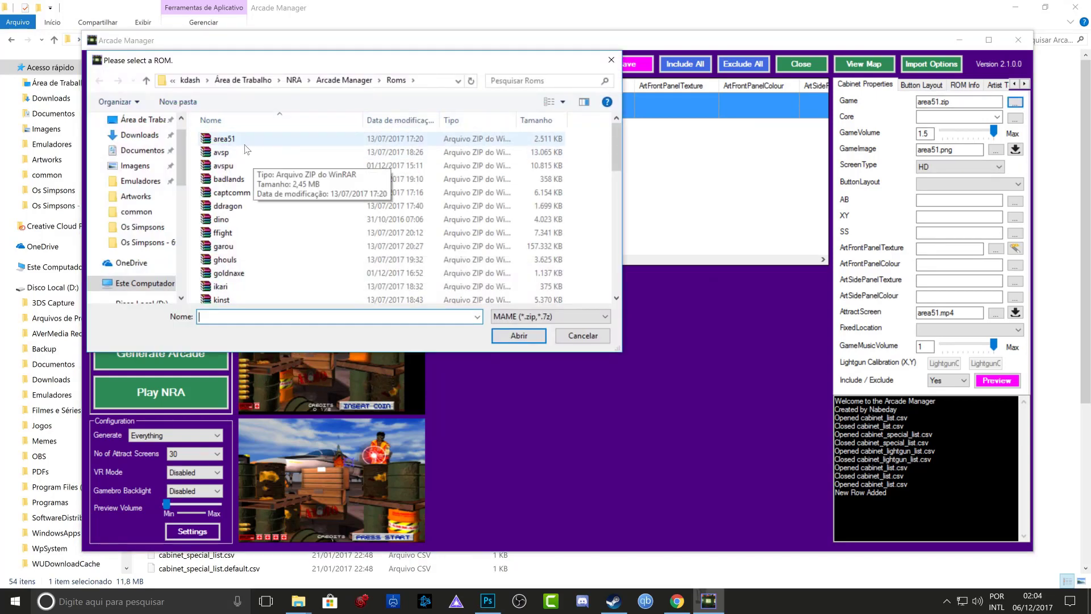
click(238, 153)
click(519, 335)
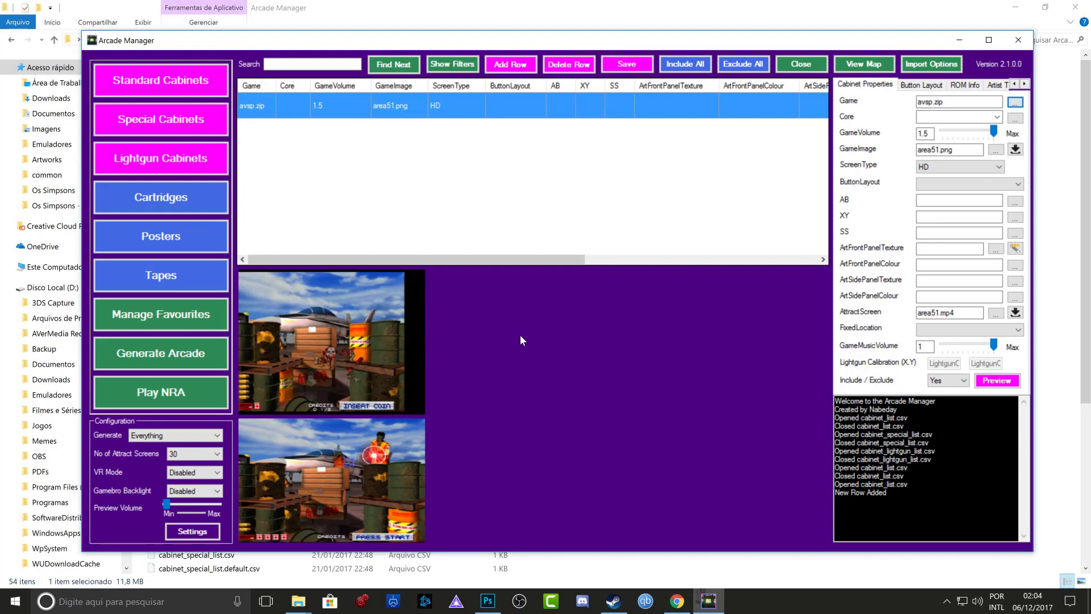
click(275, 104)
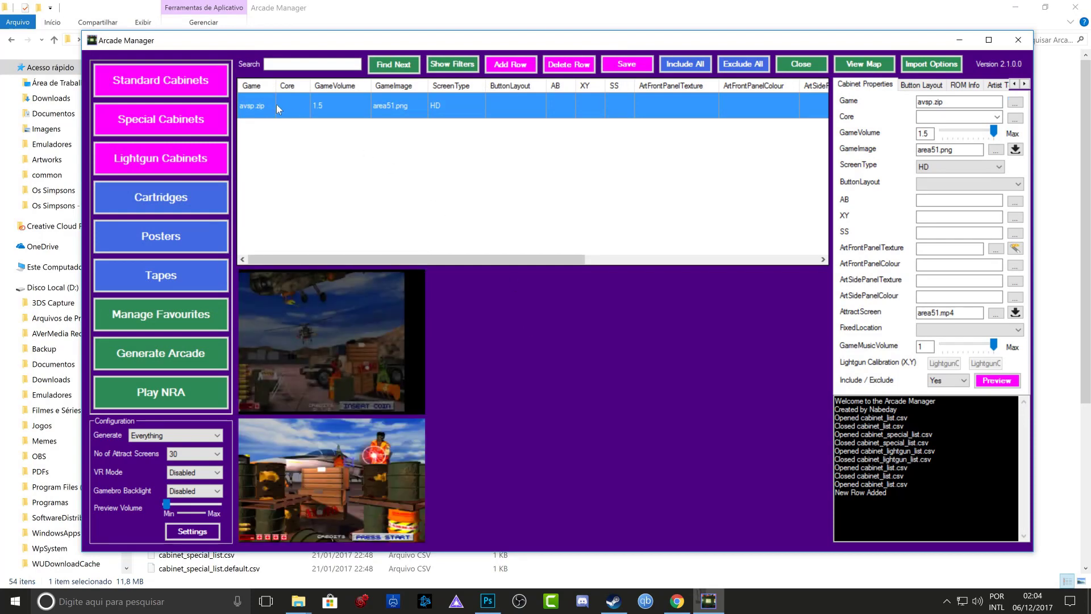
click(1016, 149)
click(1016, 312)
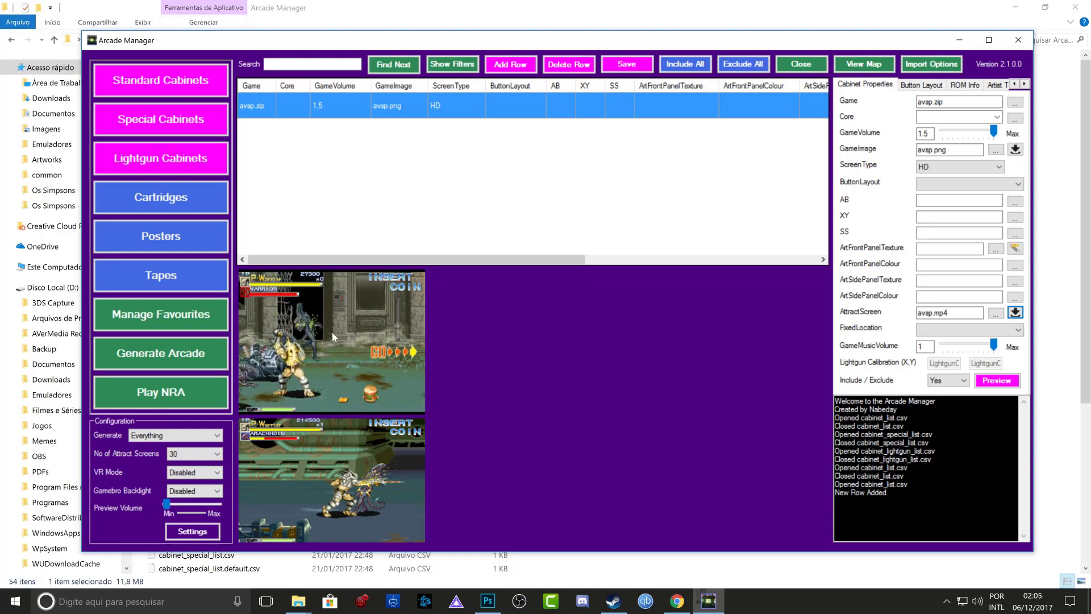
click(1015, 106)
scroll(343, 176, down, 10)
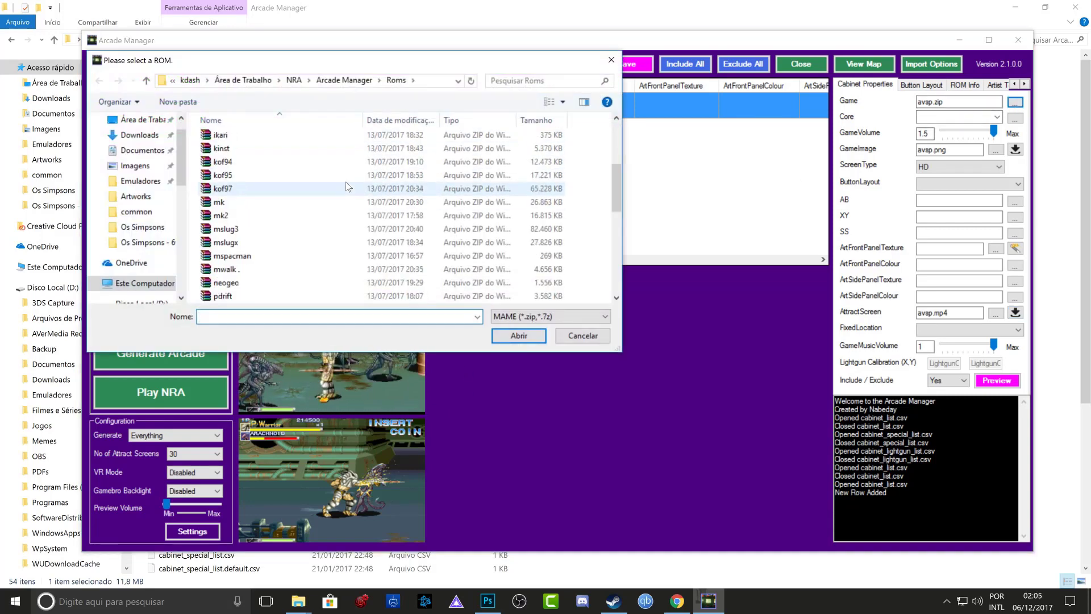
scroll(343, 176, up, 5)
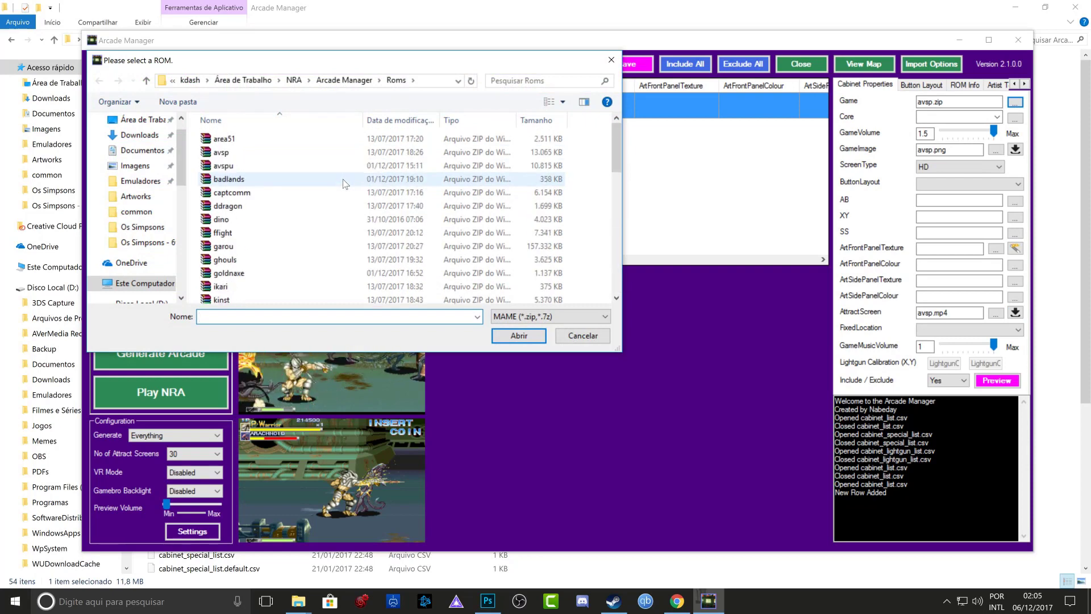
key(Escape)
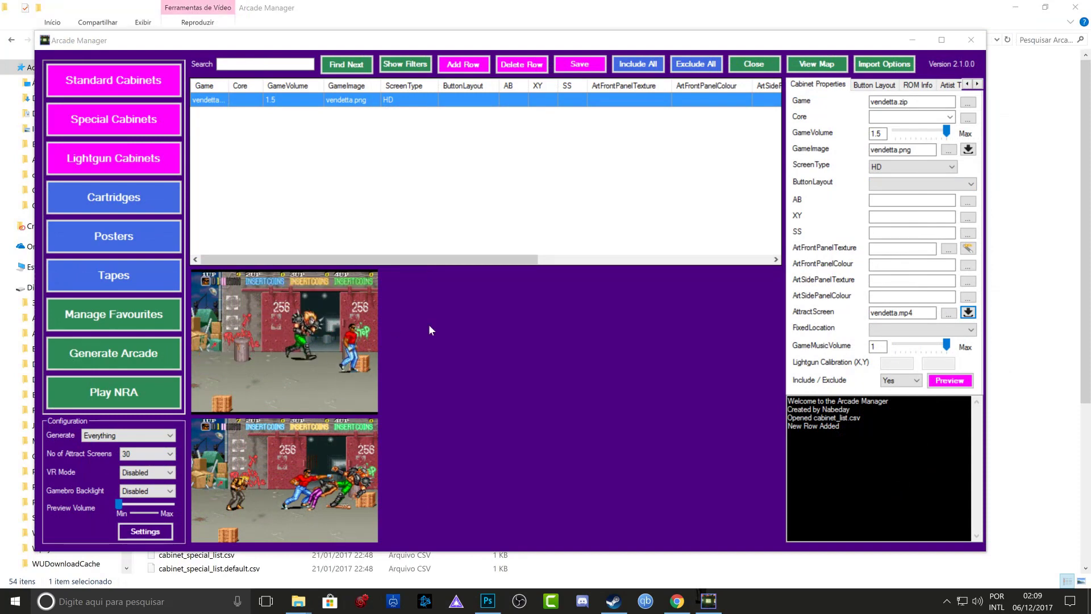
Step: Close Arcade Manager and open the Arcade Manager Roms folder to review the game images and ROM ZIP files
mouse_move(469, 260)
mouse_down()
mouse_move(498, 260)
mouse_move(471, 259)
mouse_up()
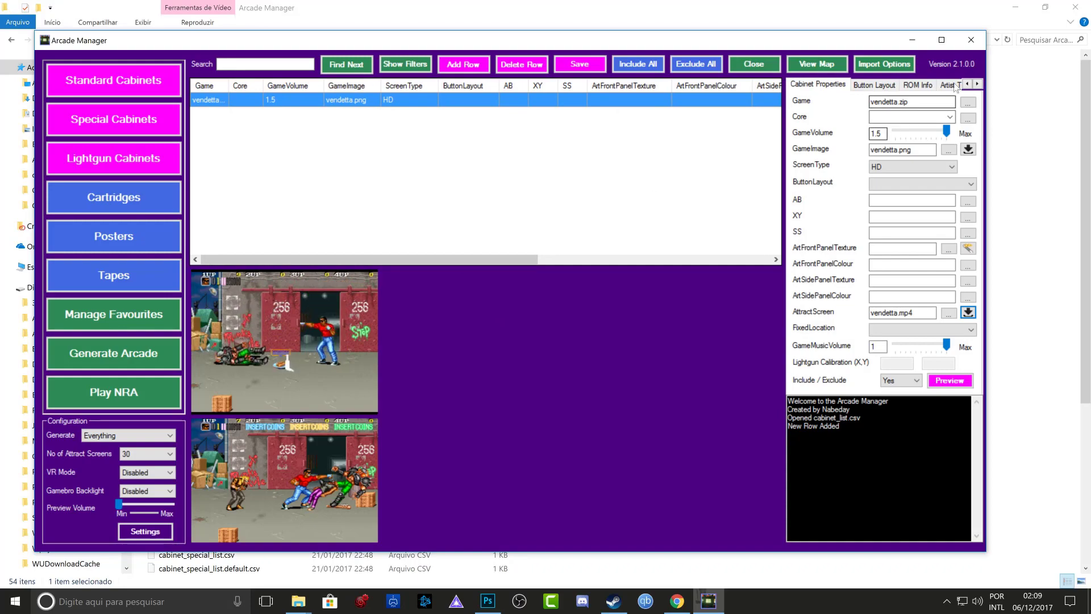
click(971, 40)
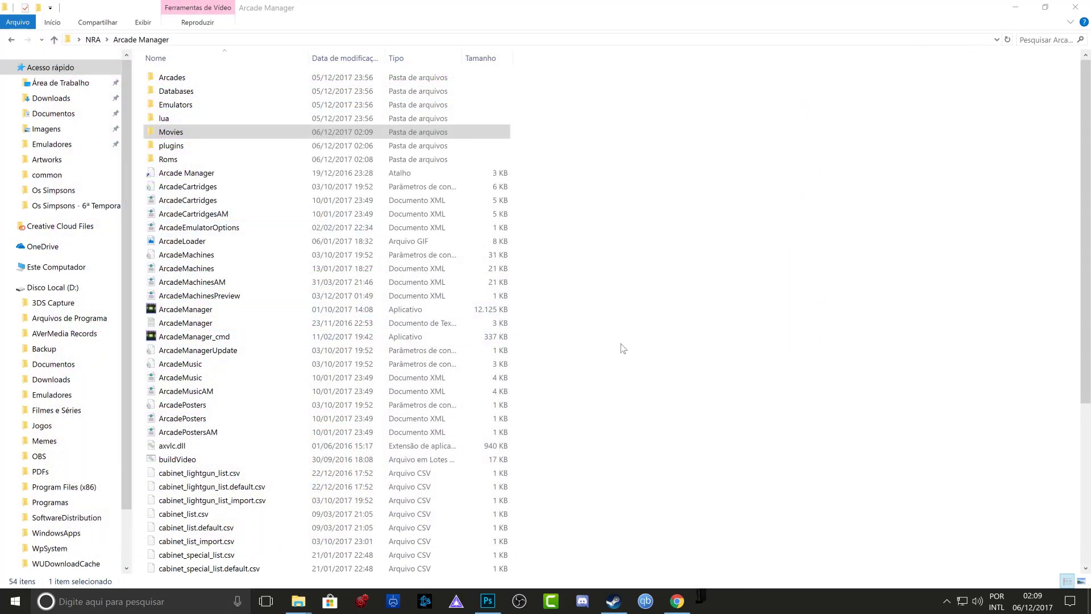
double_click(225, 159)
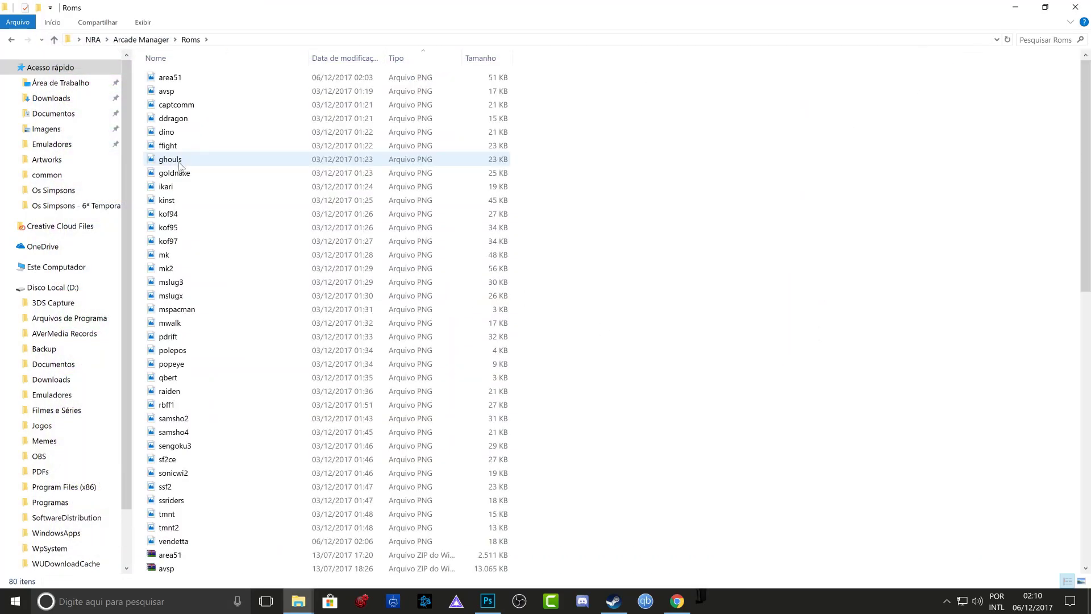
scroll(560, 170, down, 14)
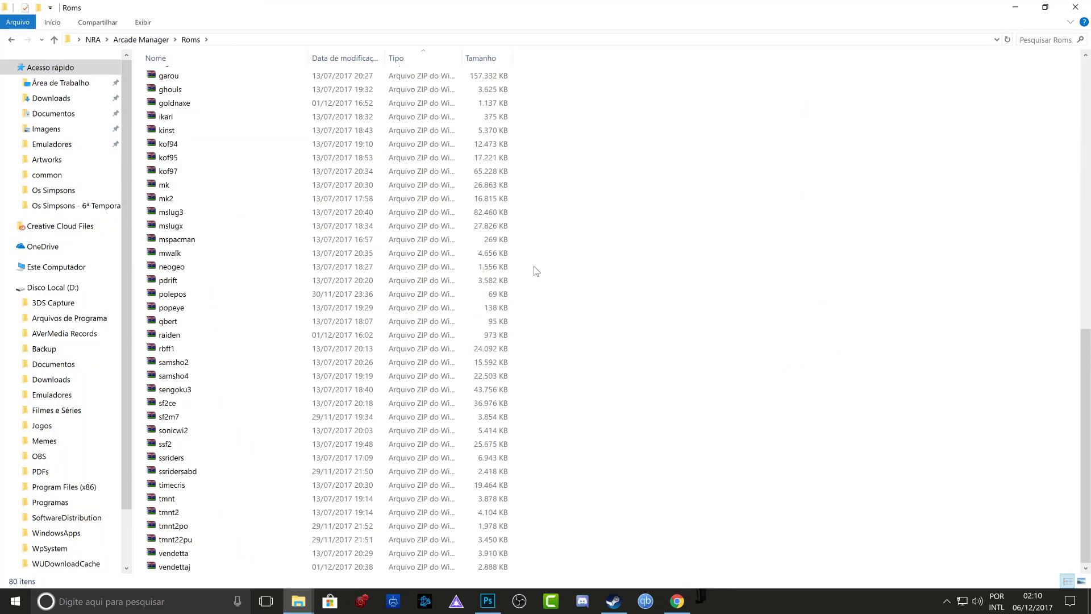
scroll(536, 270, up, 6)
scroll(536, 271, up, 8)
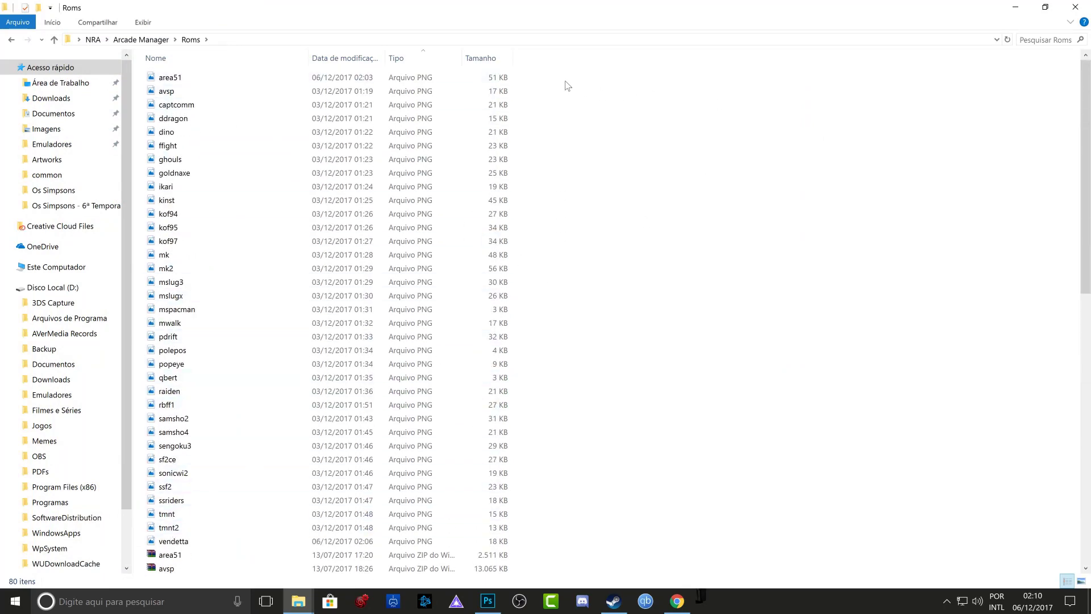
Step: Select all image and ROM files in the Arcade Manager Roms folder and cut them
drag(536, 80, 251, 585)
right_click(230, 305)
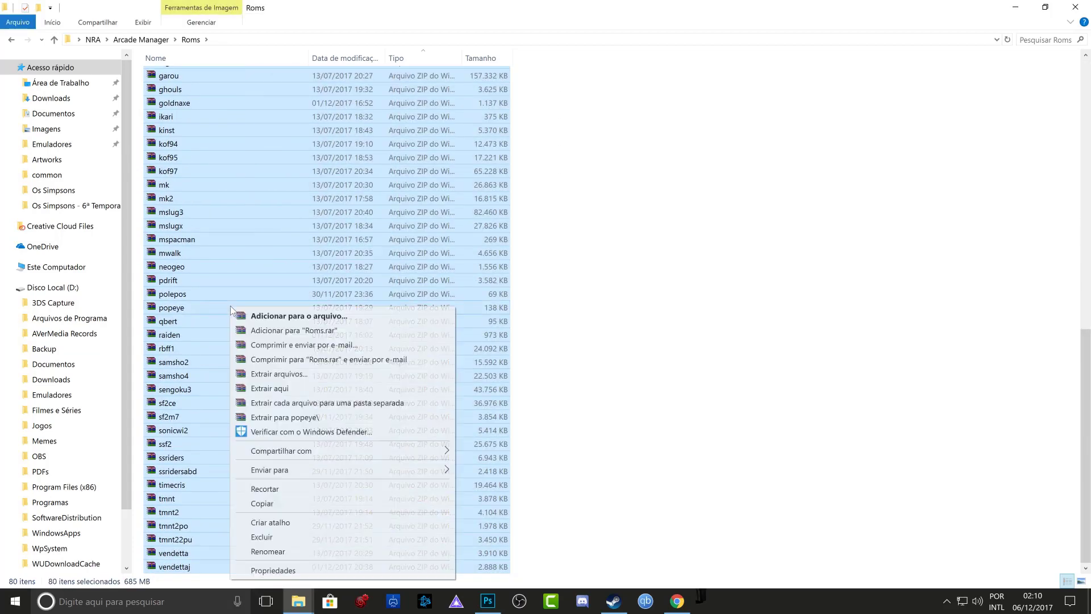
click(278, 489)
scroll(578, 347, up, 15)
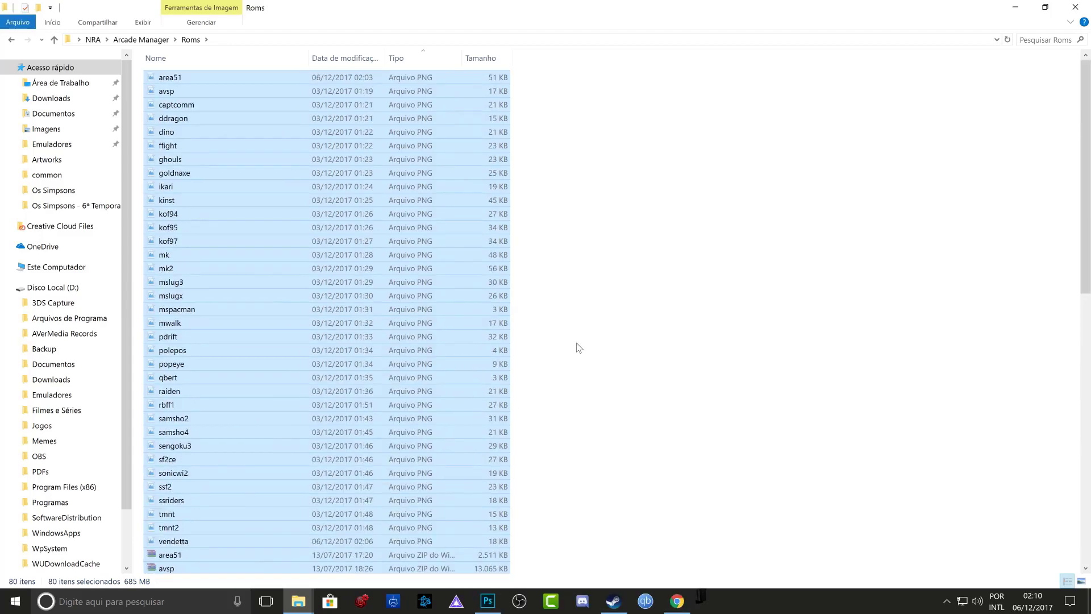
Step: Switch to Steam and open the local files folder of NewRetroArcade: Neon from its properties, maximizing the folder window
click(615, 600)
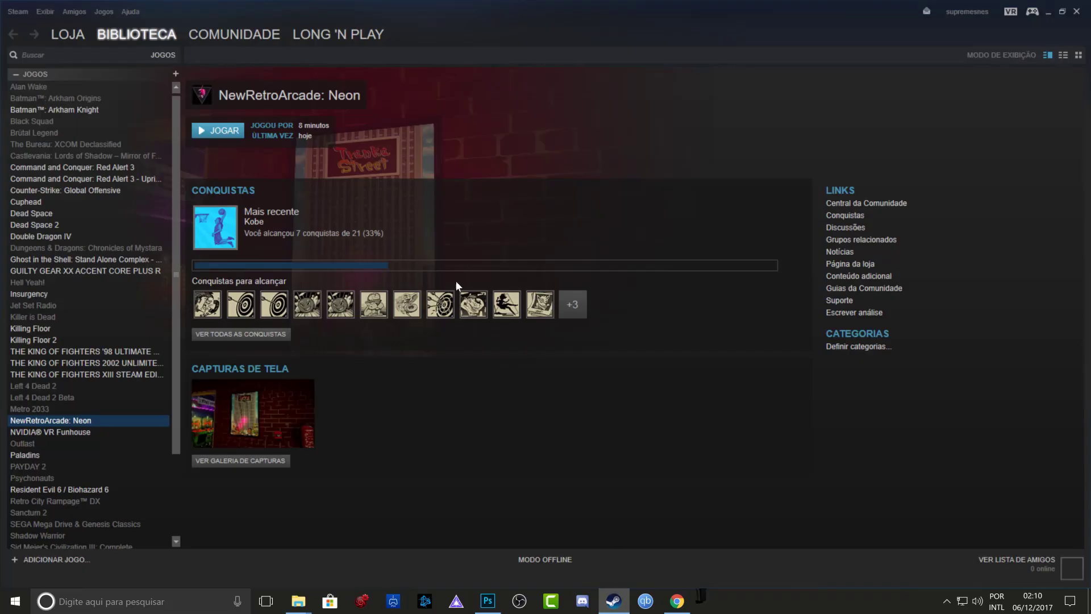
right_click(79, 425)
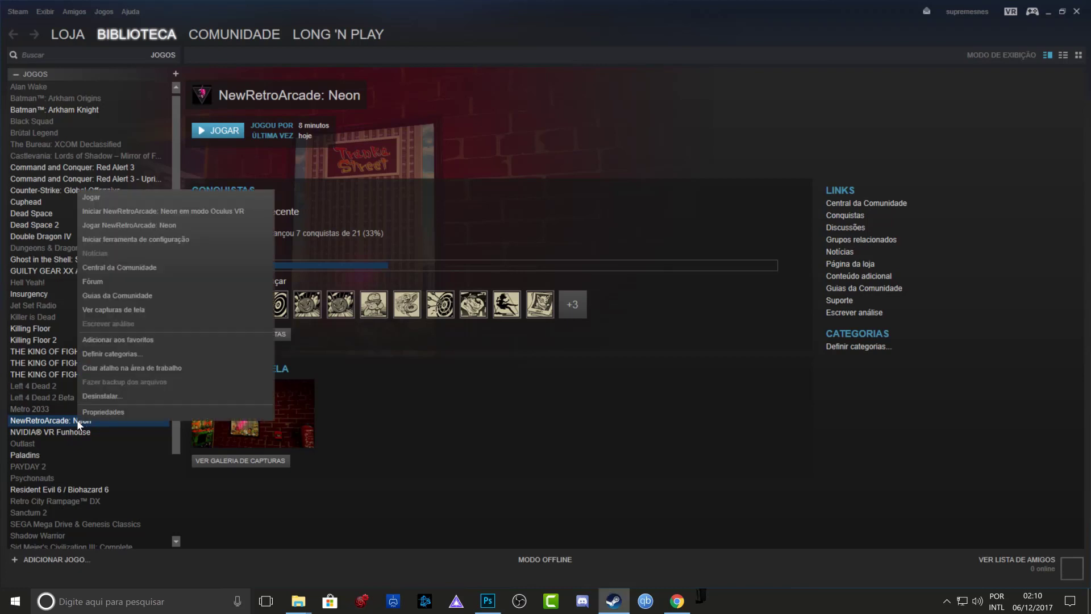
click(105, 411)
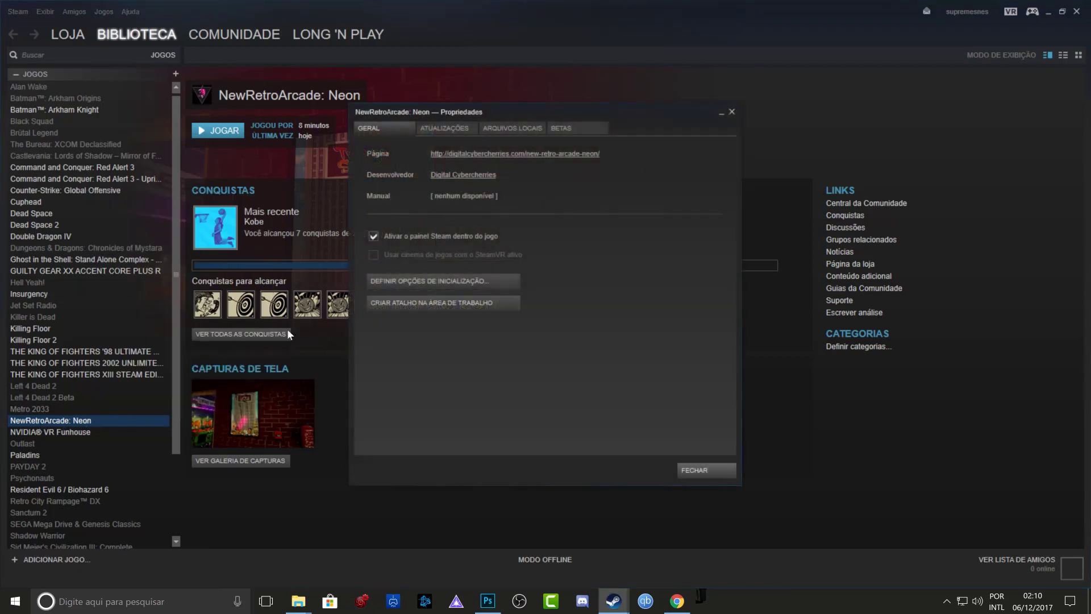
click(523, 129)
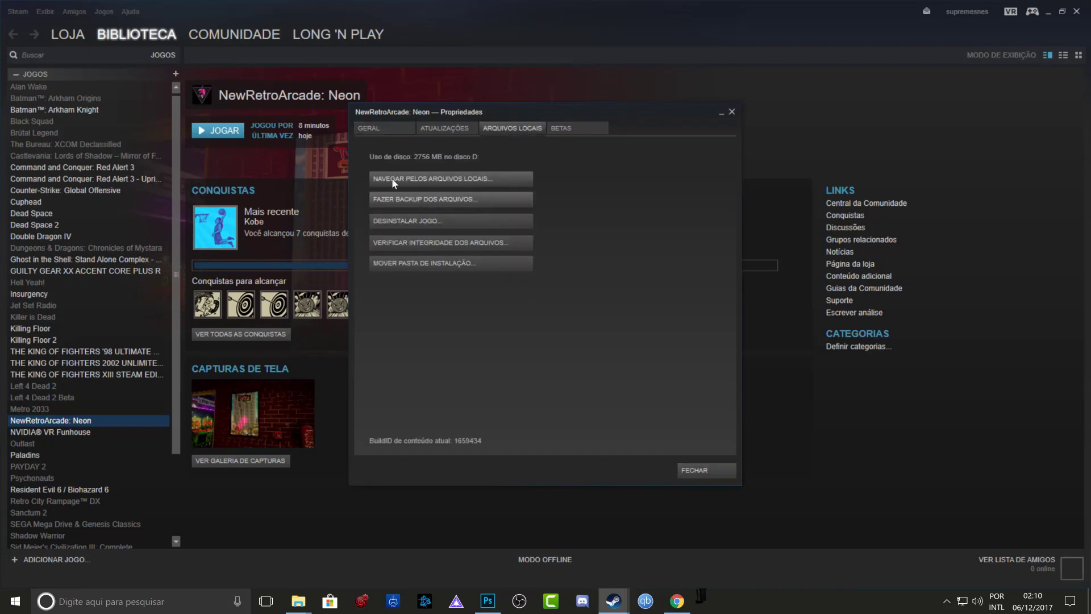
click(448, 179)
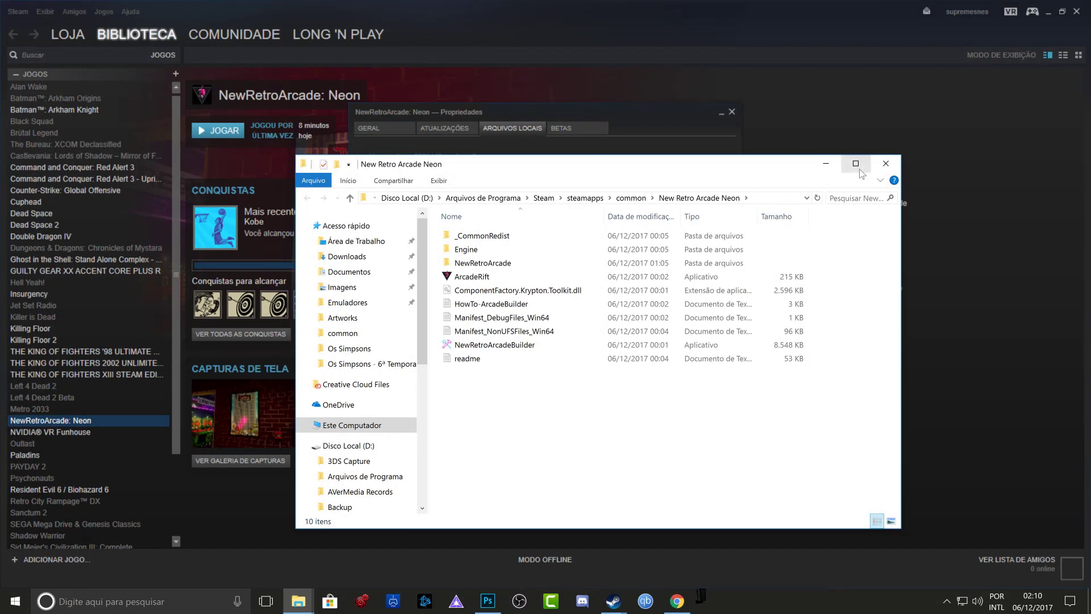
click(859, 171)
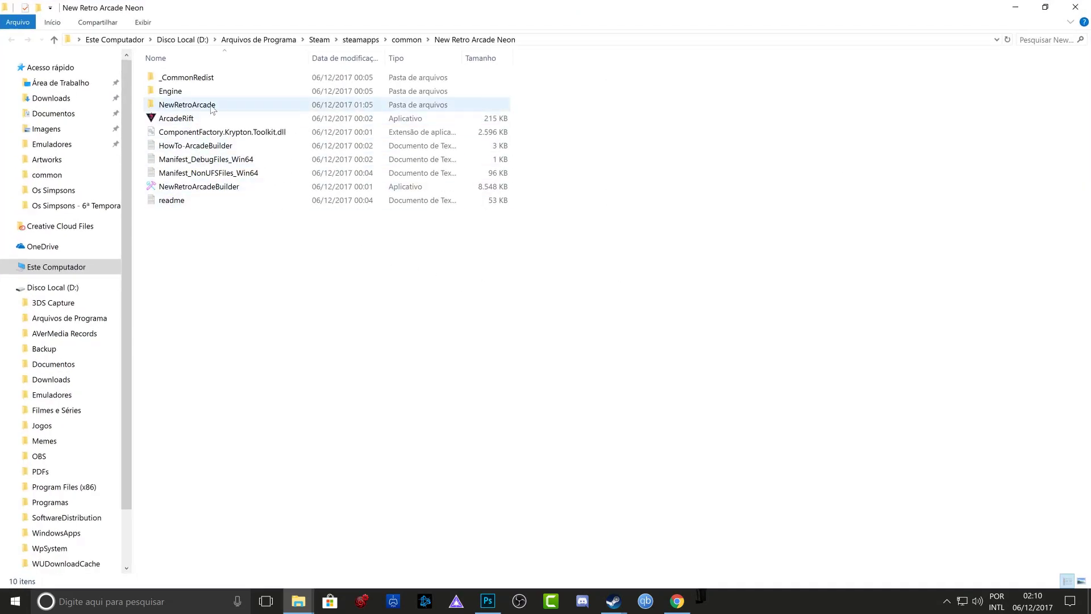
Step: Paste the cut ROMs and images into the game's NewRetroArcade\Content\Roms folder and deselect them
double_click(196, 106)
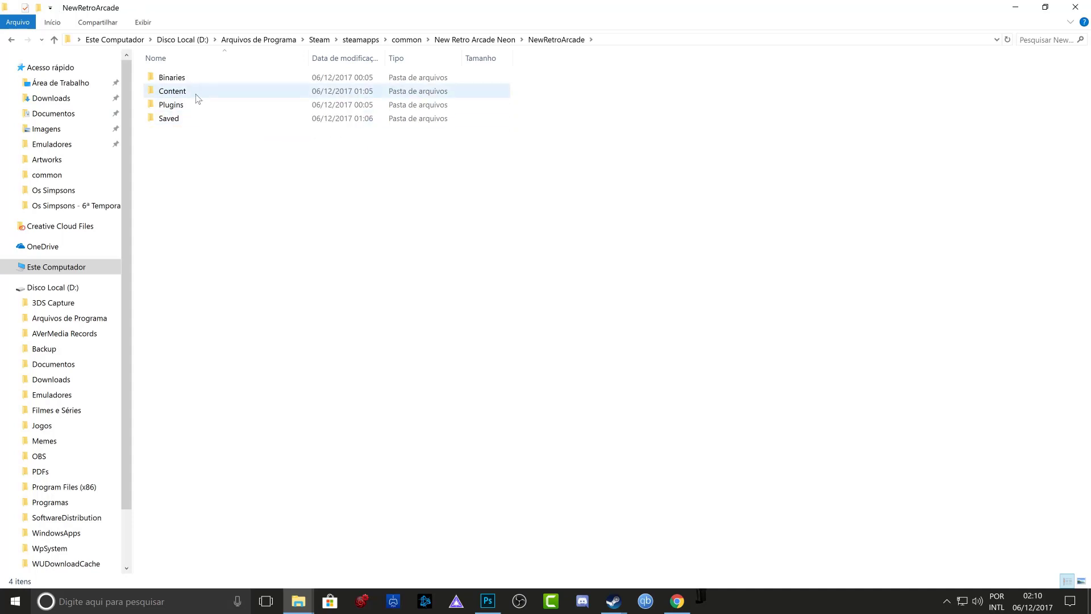
double_click(196, 94)
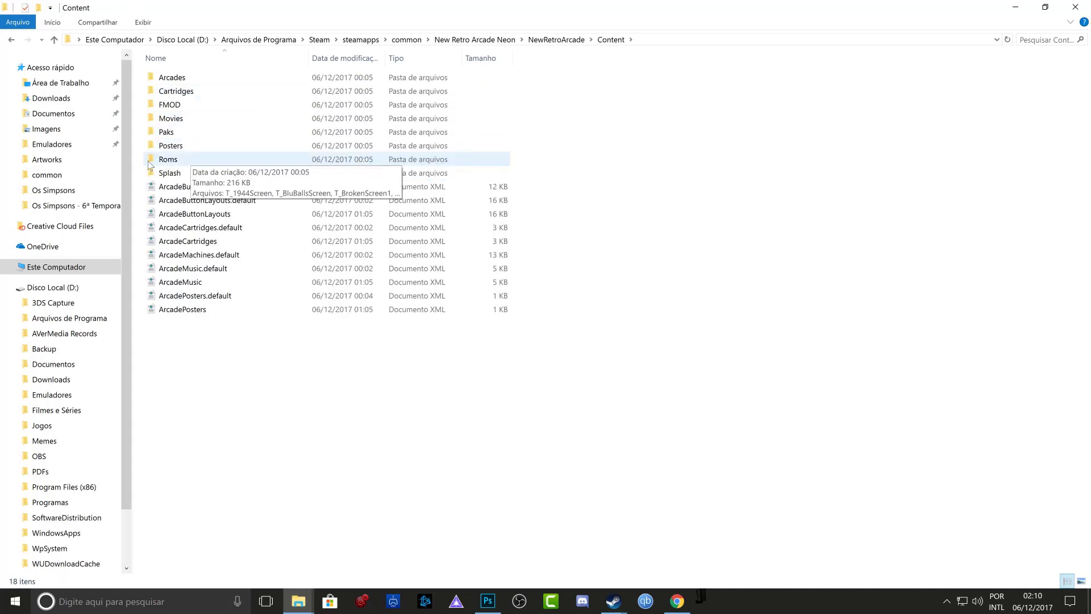
double_click(168, 161)
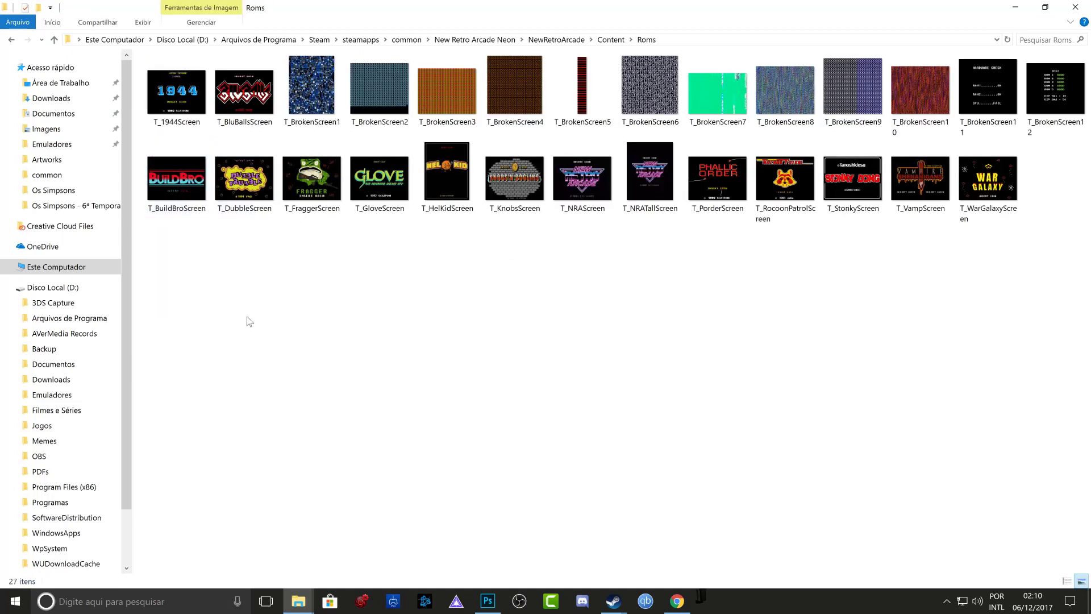
right_click(248, 321)
click(288, 409)
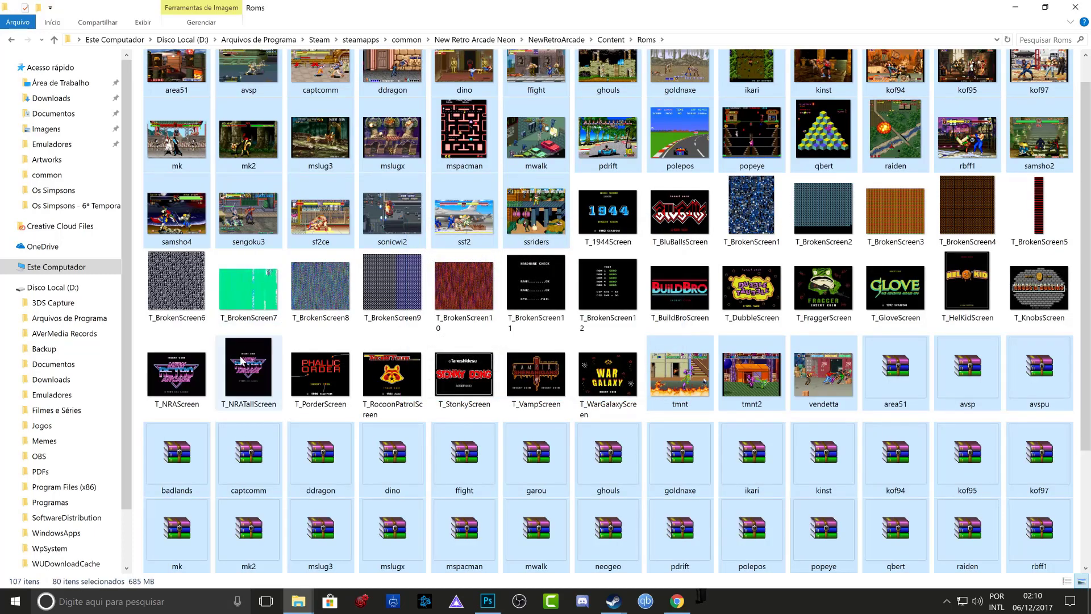
click(141, 362)
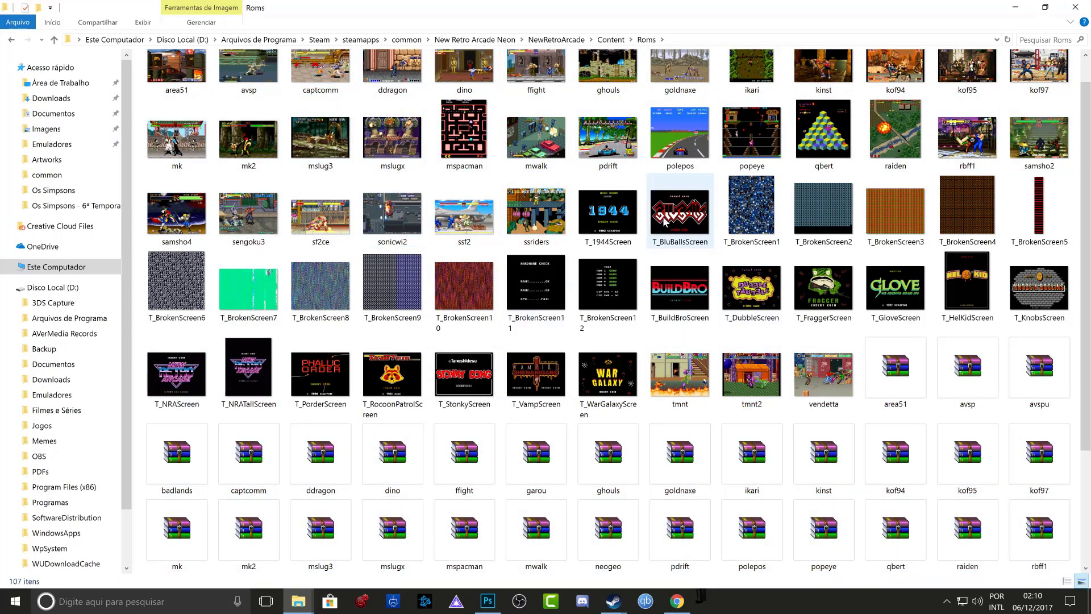
scroll(665, 222, down, 3)
Step: Open the Movies folder inside Arcade Manager from the NRA folder on the desktop, with the folder window maximized
key(super+d)
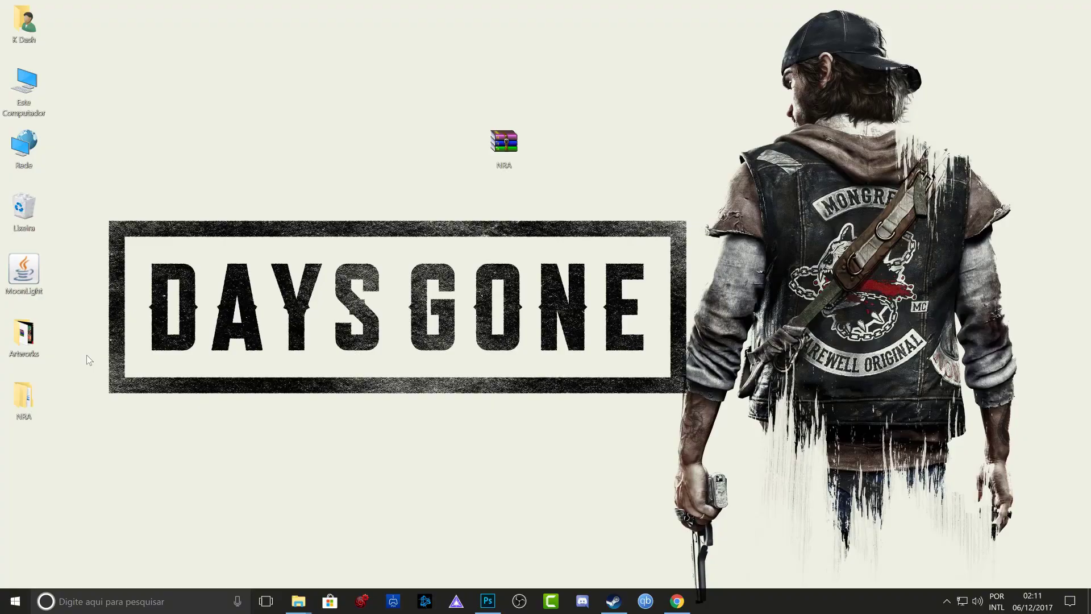
double_click(33, 393)
click(486, 256)
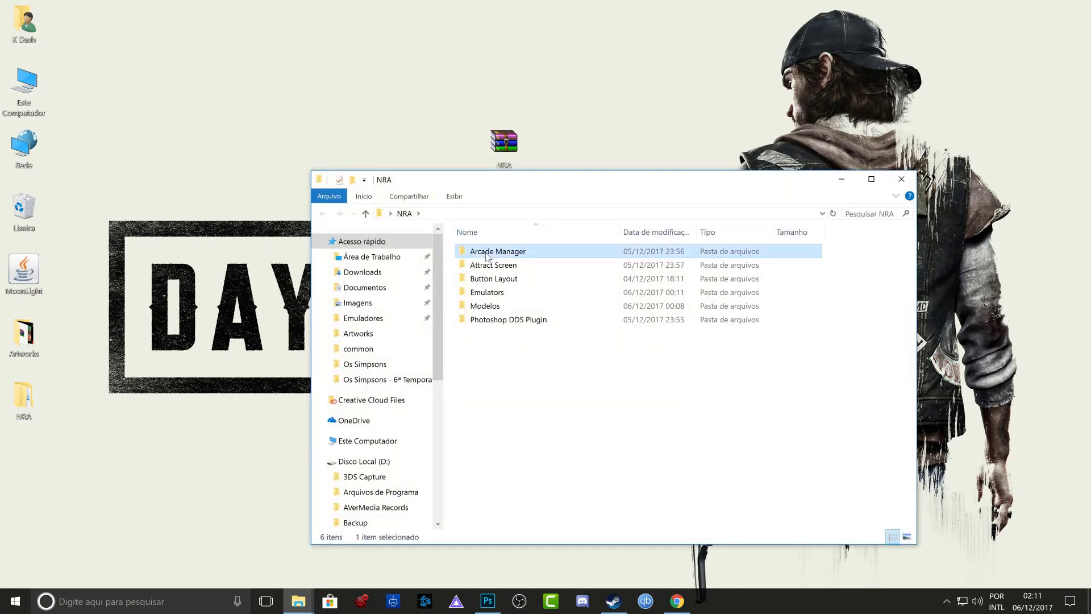
double_click(486, 255)
click(871, 179)
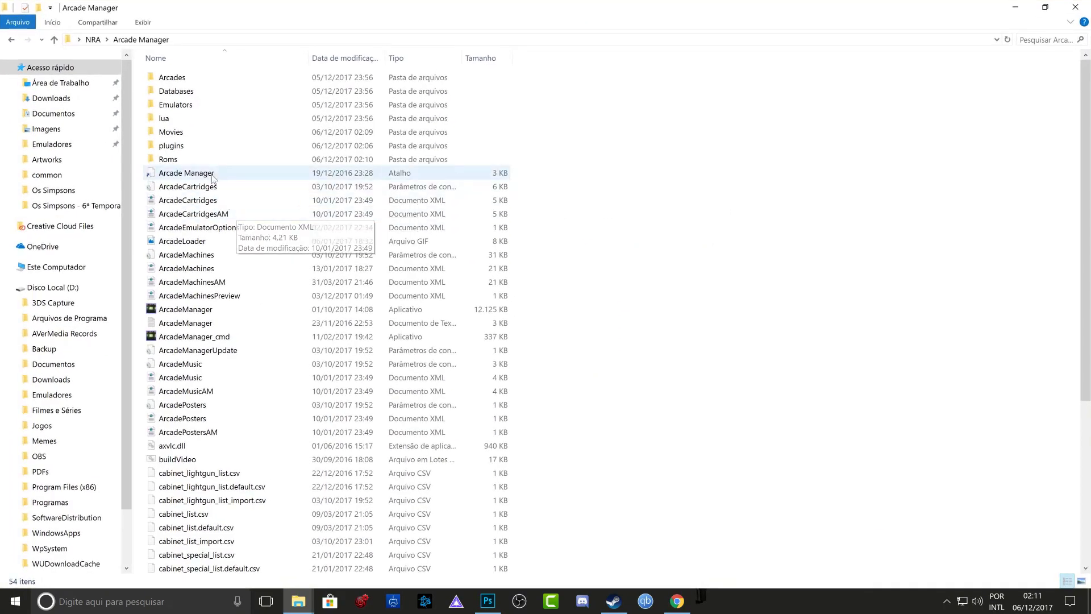
double_click(186, 134)
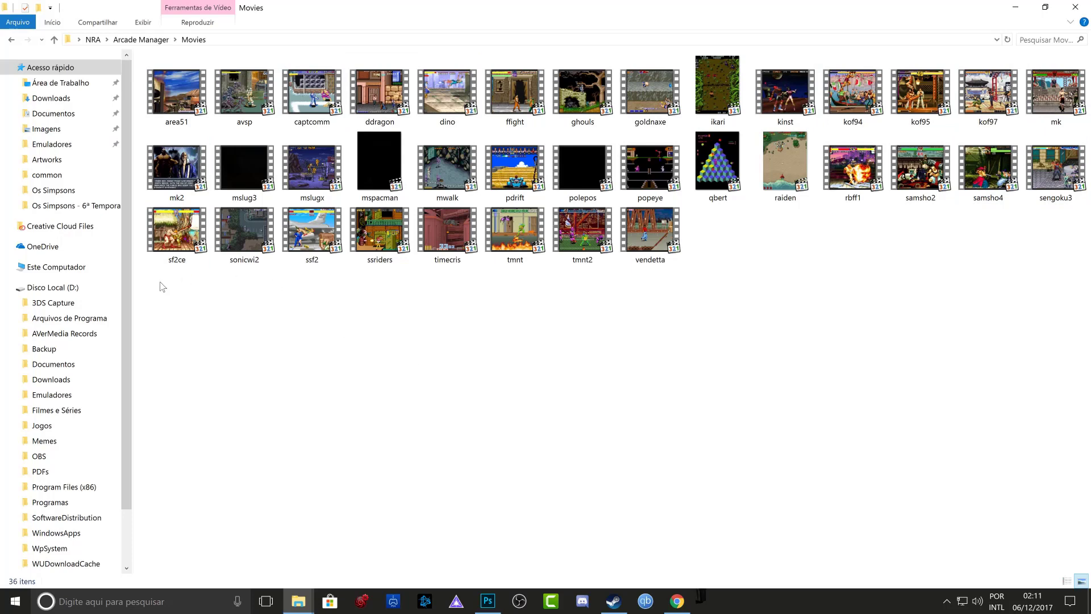
Step: Select all the game videos in the Arcade Manager Movies folder, cut them, and minimize the folder window
drag(159, 304, 1086, 56)
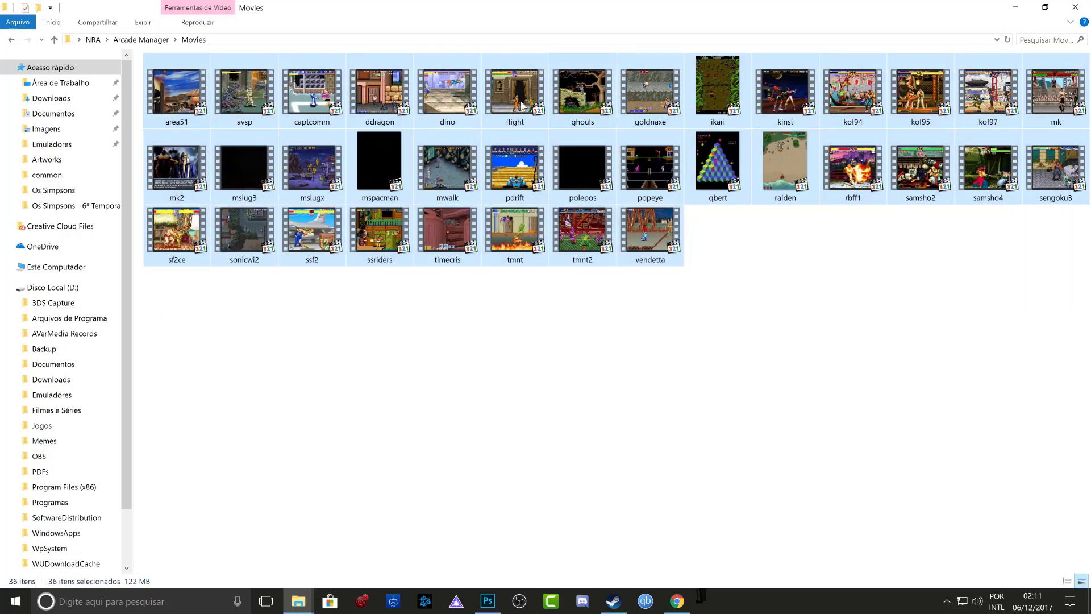
right_click(205, 103)
click(239, 251)
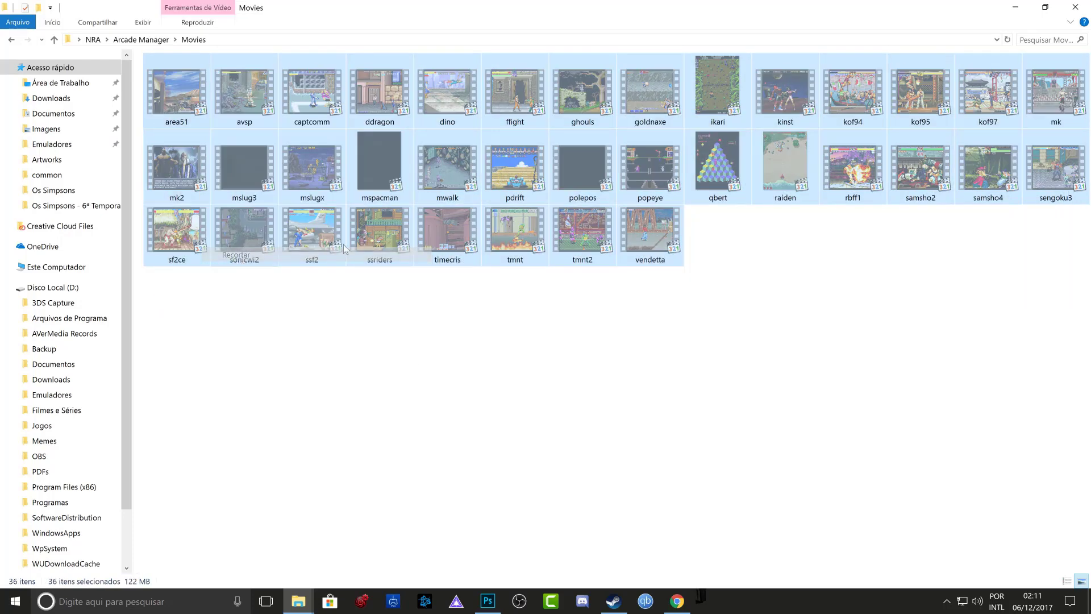
click(1015, 7)
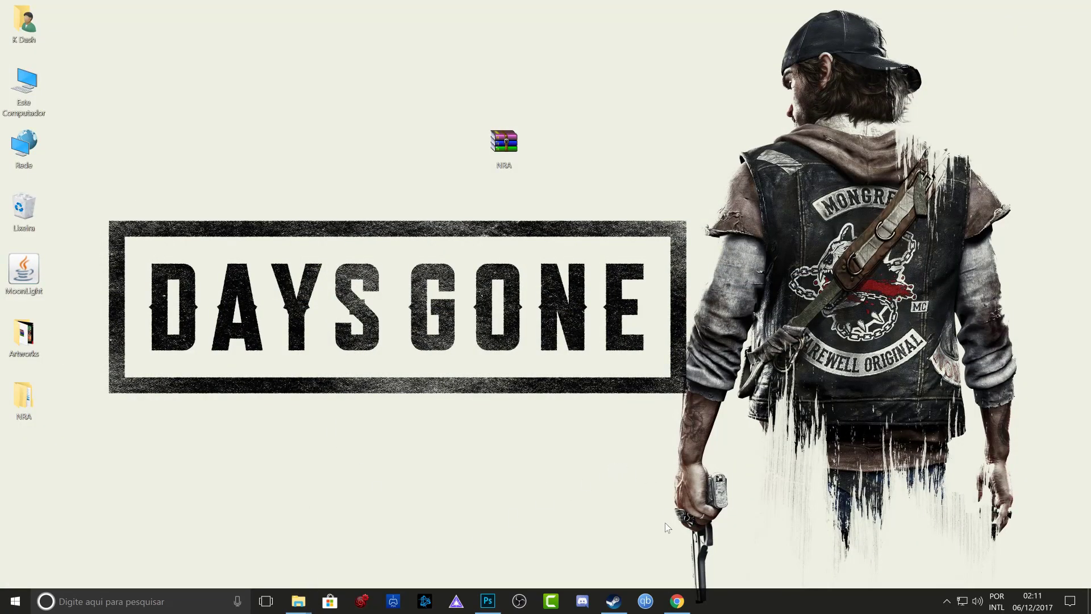
Step: Switch to the game's Roms folder window and open the neighbouring NewRetroArcade\Content\Movies folder
key(alt+Tab)
key(alt+Tab)
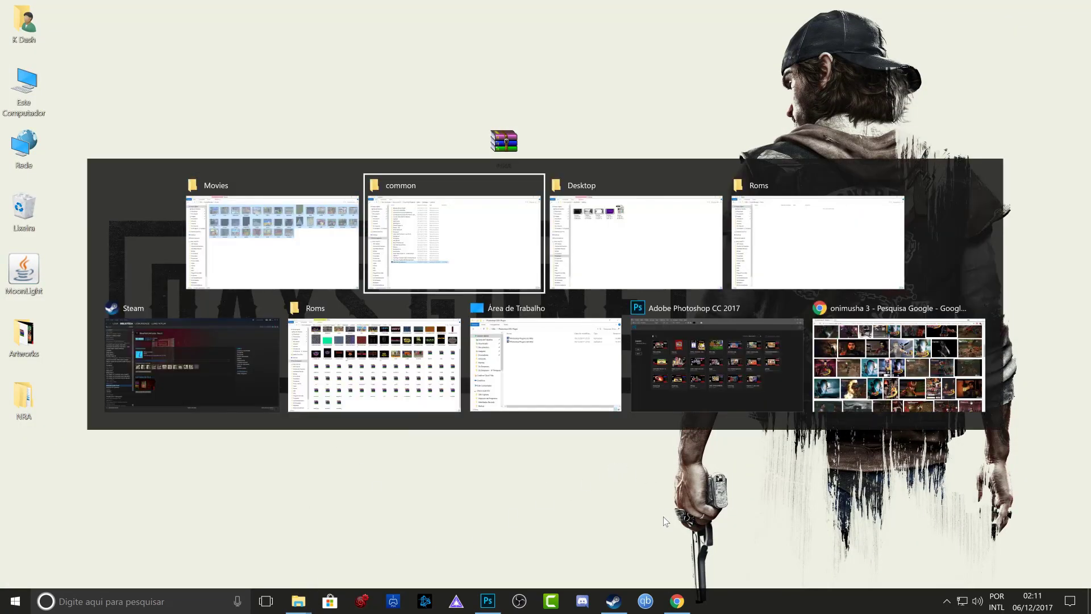
key(alt+Tab)
key(alt+Tab)
key(alt+Tab)
key(alt+Tab)
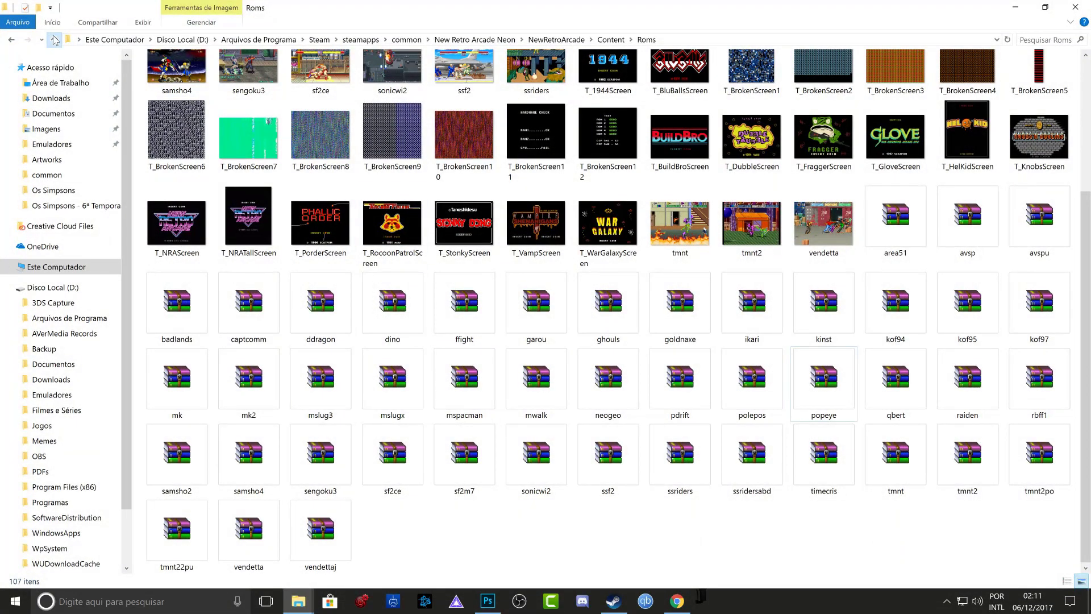
click(55, 39)
click(183, 121)
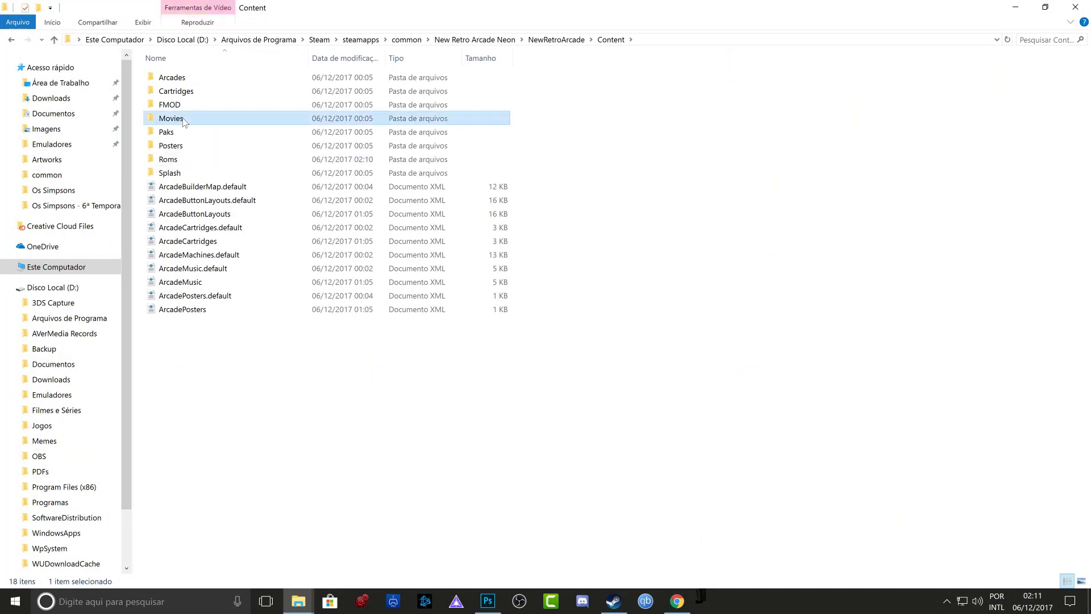
double_click(183, 121)
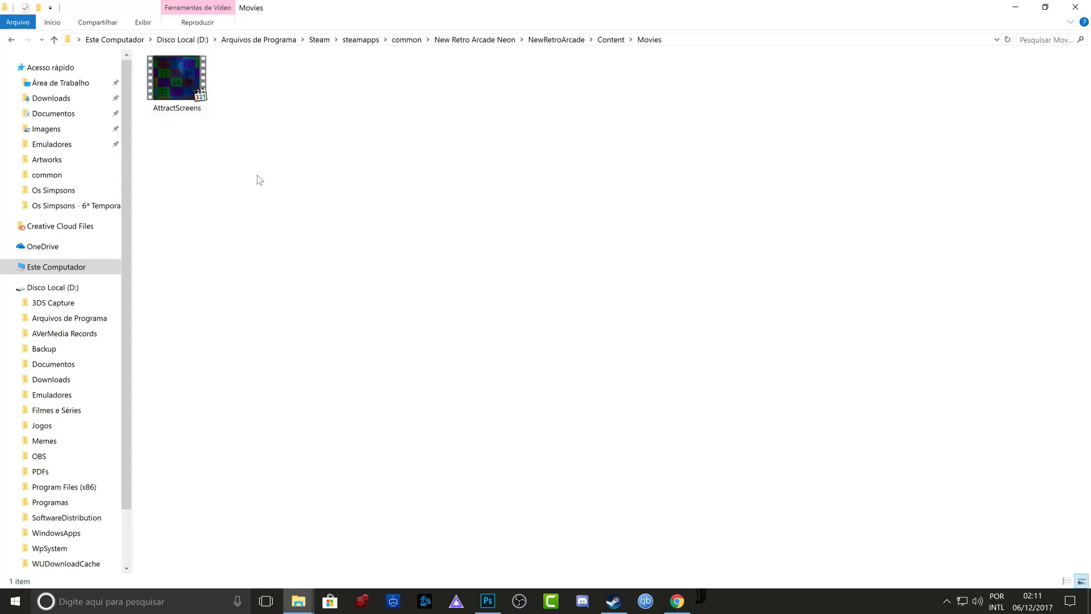
Step: Paste the cut videos into the game's Movies folder, go back to the Content folder and clear the selection
right_click(302, 160)
click(356, 250)
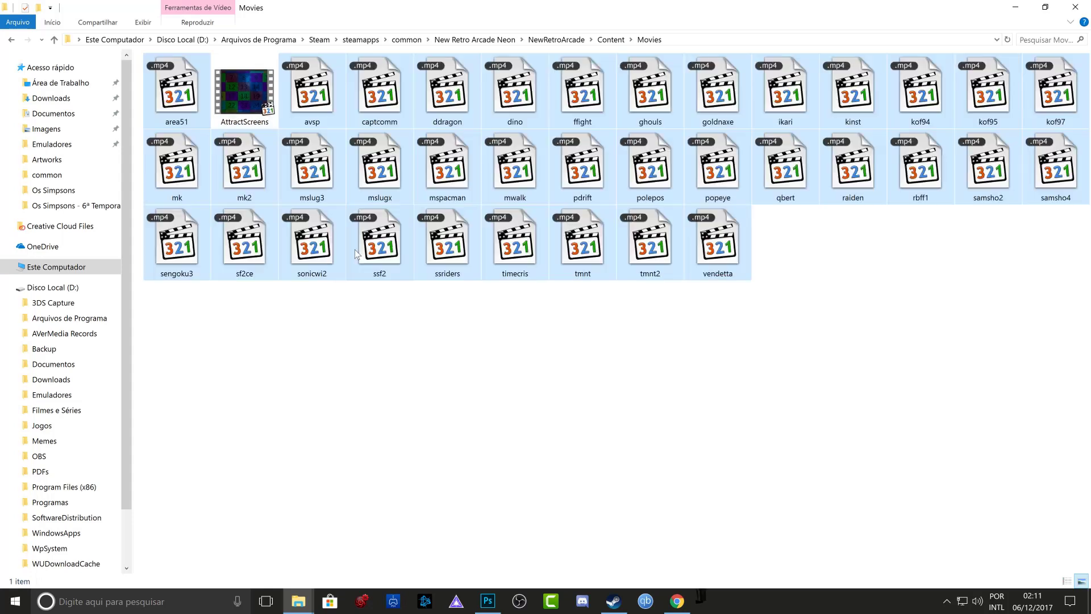
key(alt+Up)
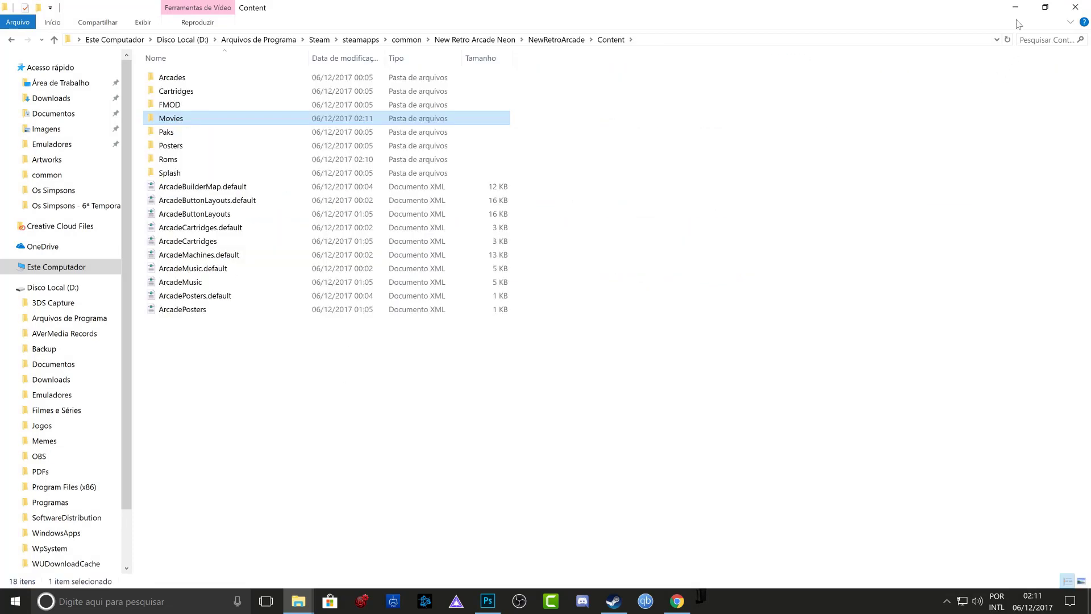
click(294, 422)
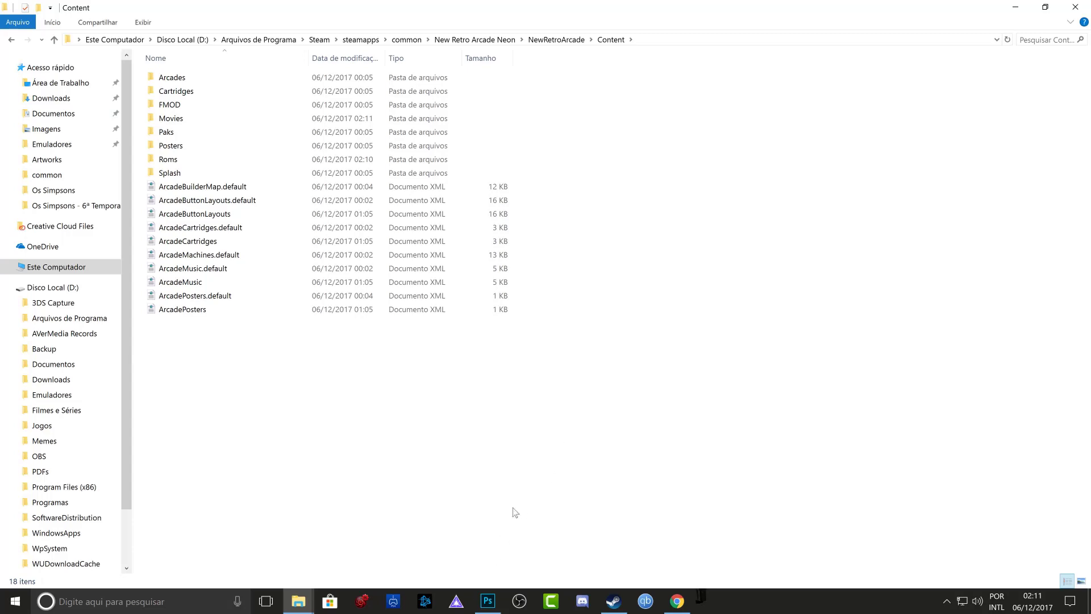
Step: Clear the open windows from the desktop and open the Photoshop DDS Plugin folder inside the NRA folder in a maximized window
click(488, 600)
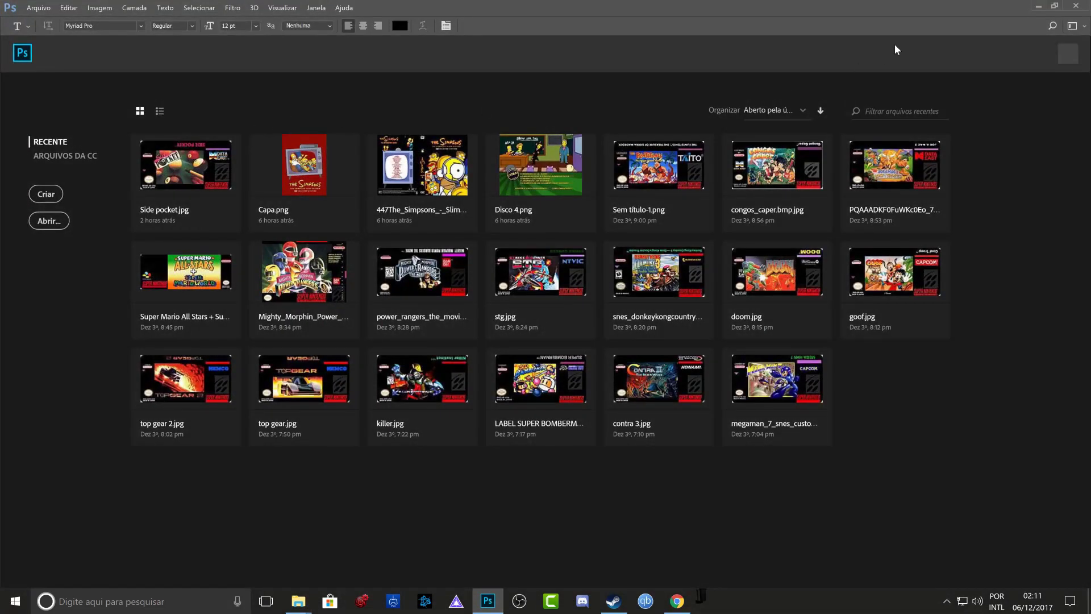
click(1039, 4)
click(1014, 11)
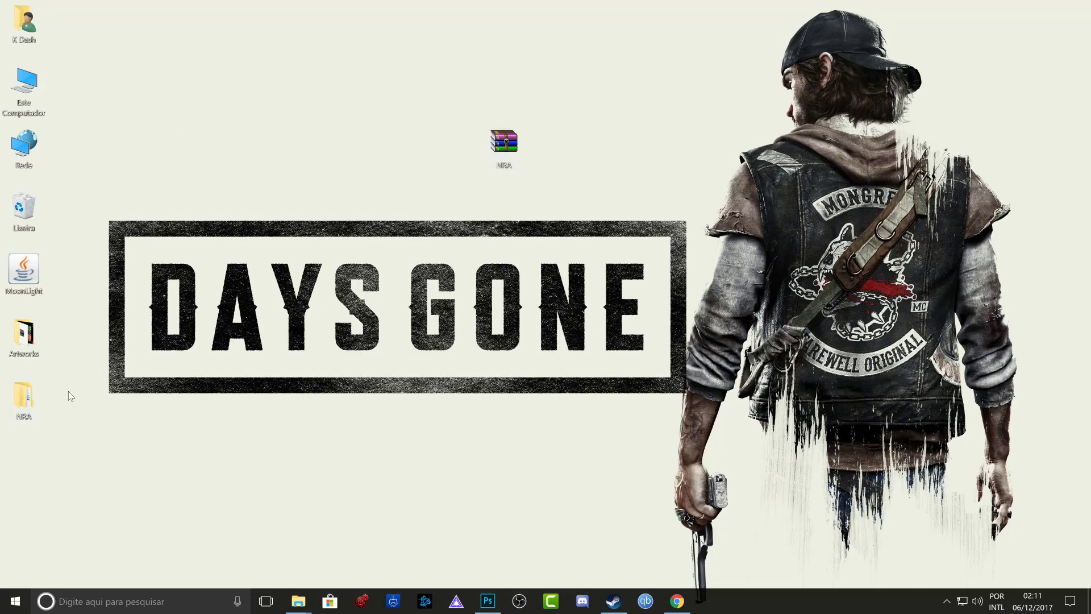
double_click(26, 401)
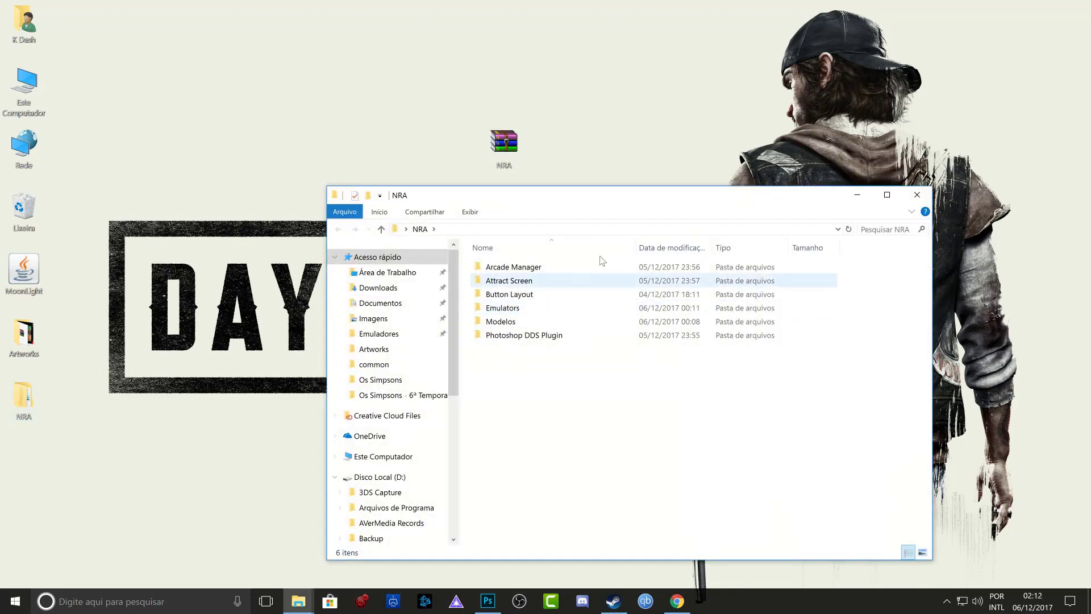
click(892, 192)
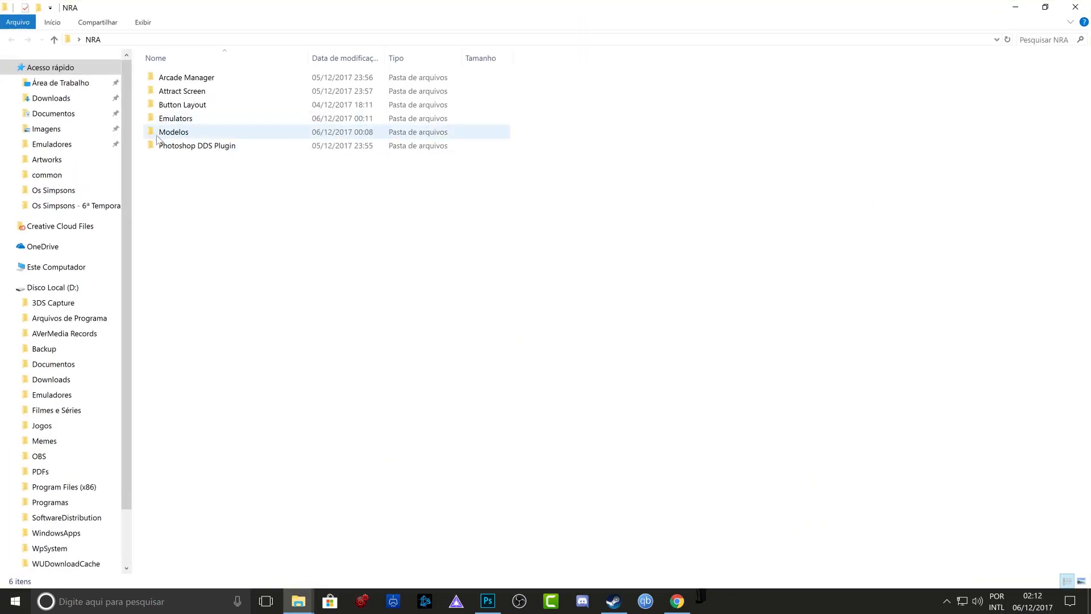
double_click(194, 147)
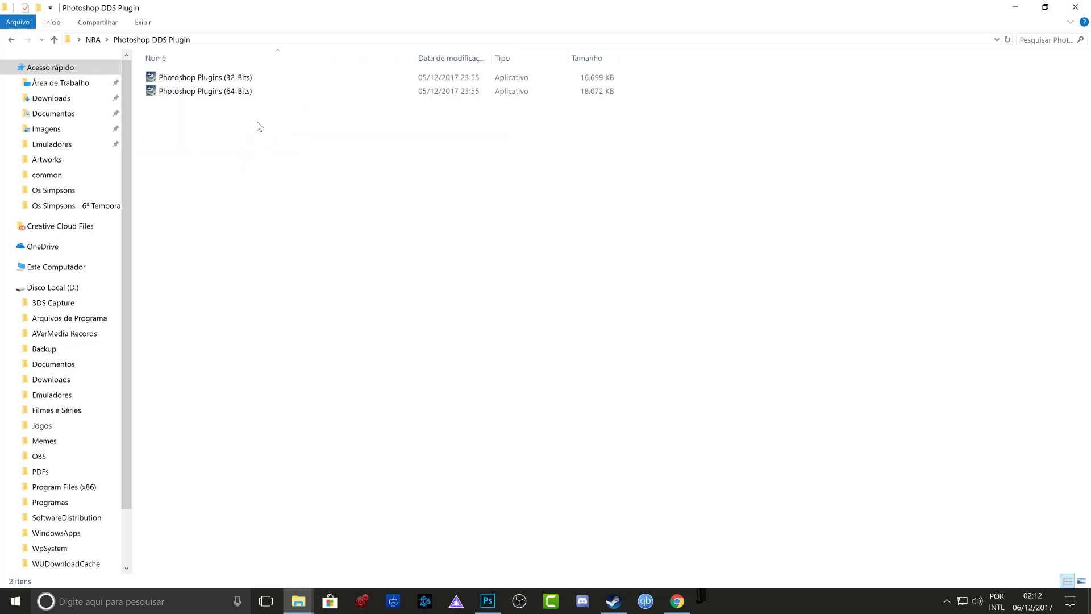
Step: Start the Photoshop Plugins (64-Bits) installer, allow it to make changes, accept the previous-version notice, and cancel out of the setup wizard
click(227, 96)
double_click(227, 94)
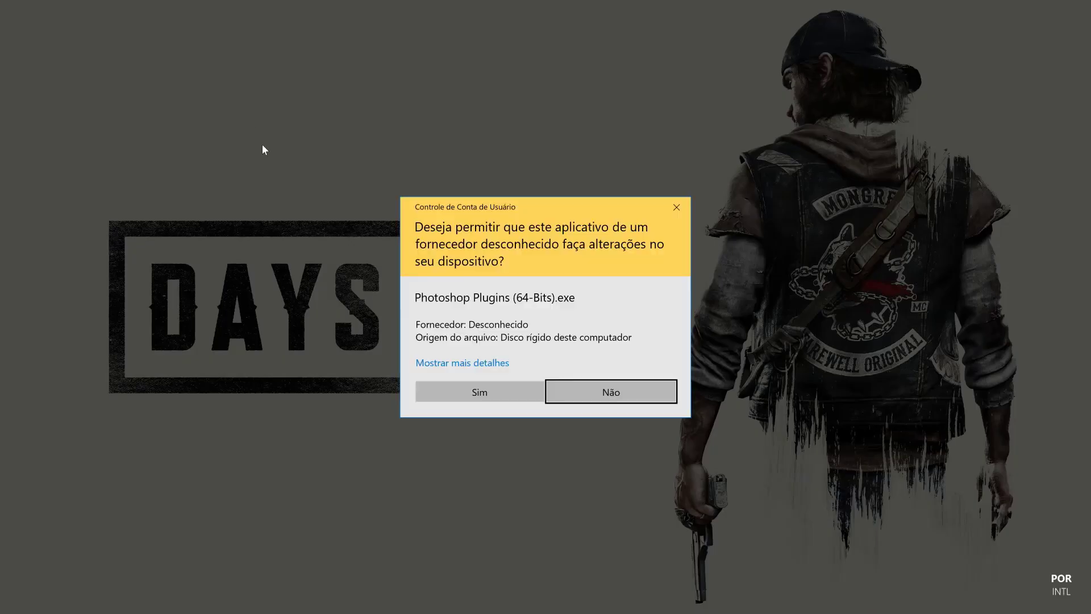
click(477, 390)
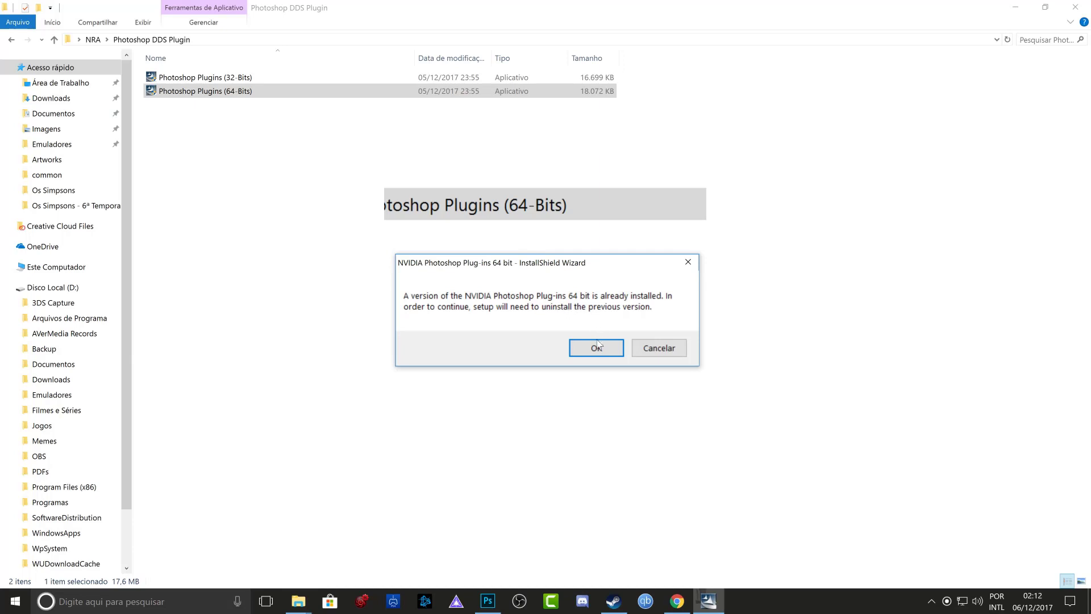
click(597, 346)
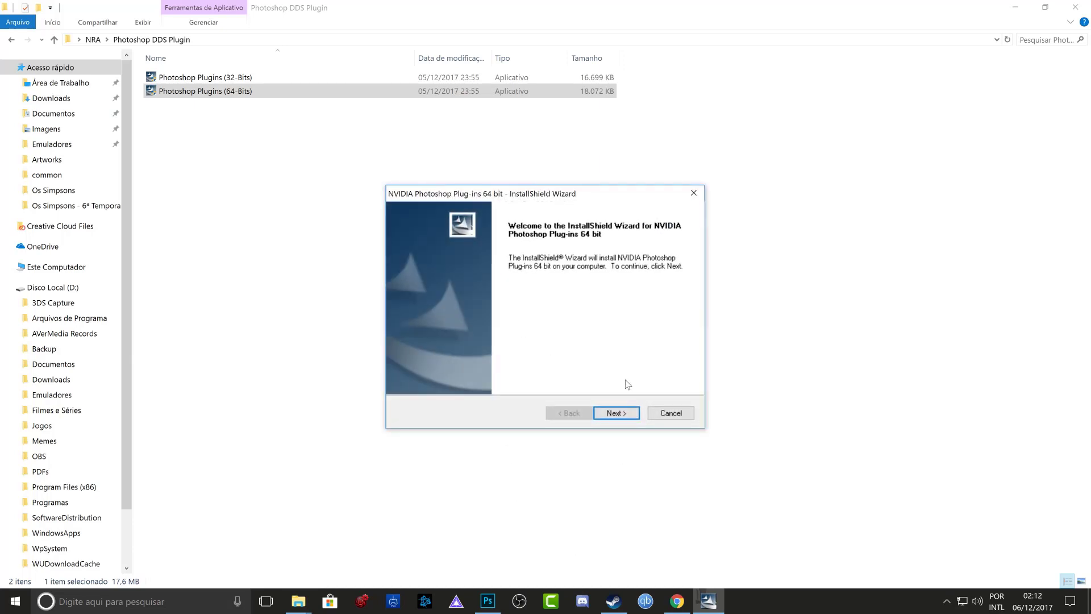
click(669, 413)
click(554, 345)
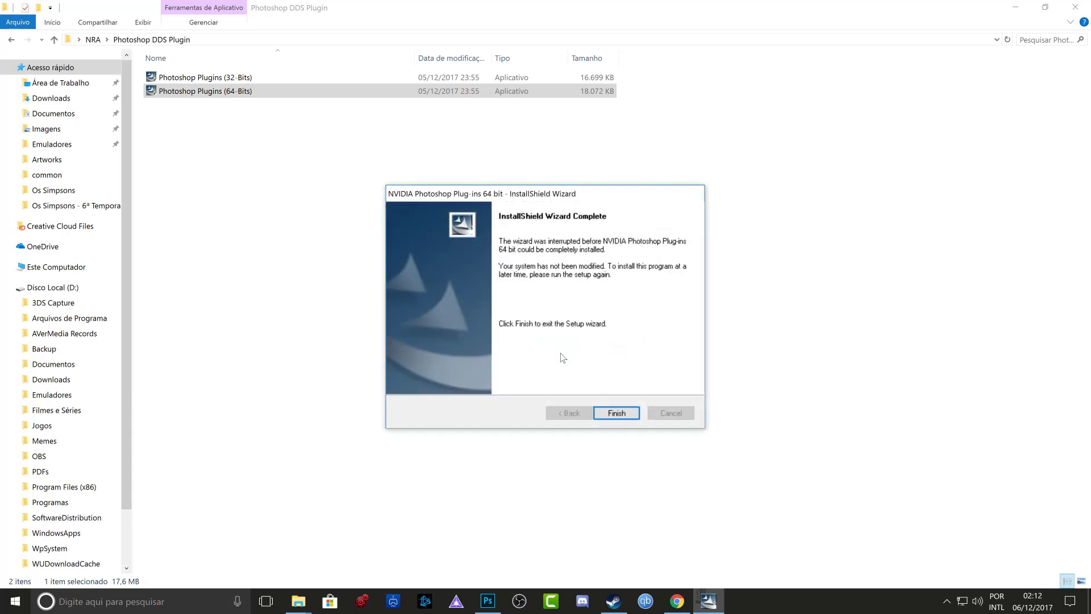
click(616, 413)
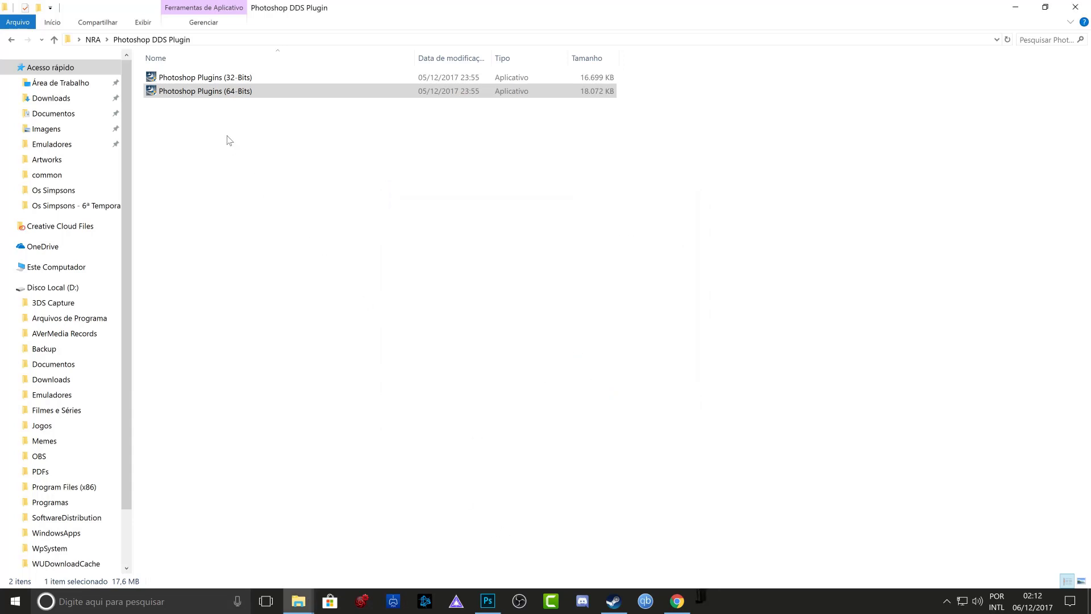
Step: Go back to the NRA folder, open its Modelos folder, and select the Normal Frente template
click(53, 41)
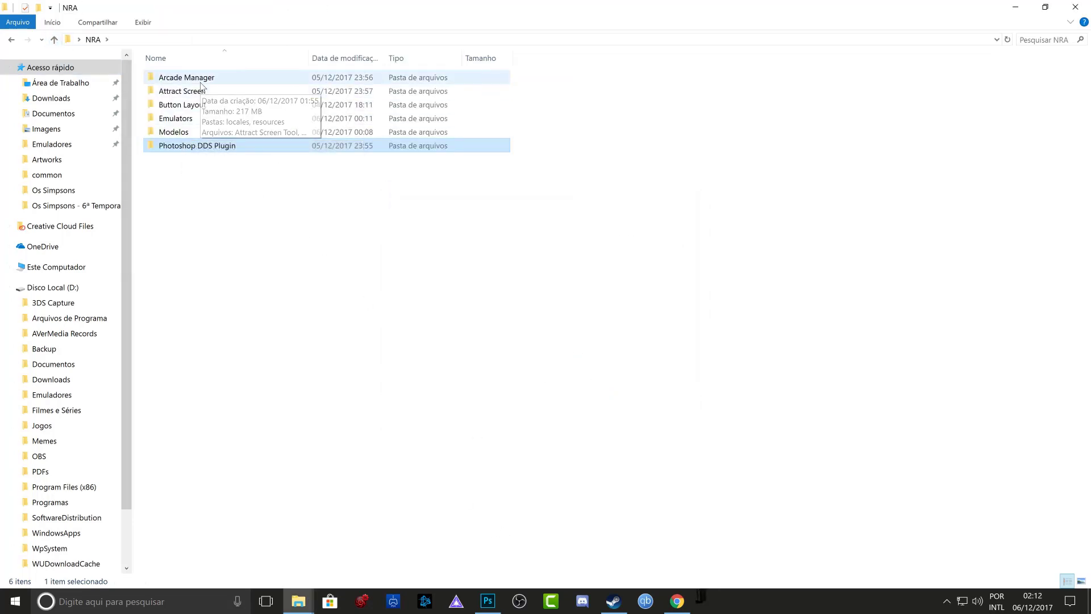
click(182, 133)
double_click(183, 133)
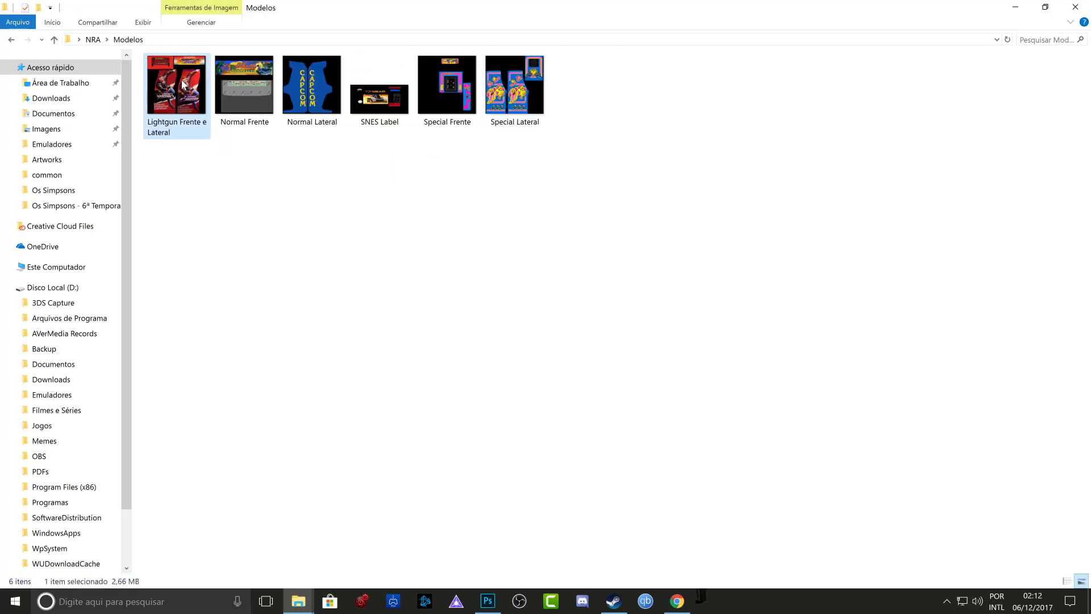
click(391, 243)
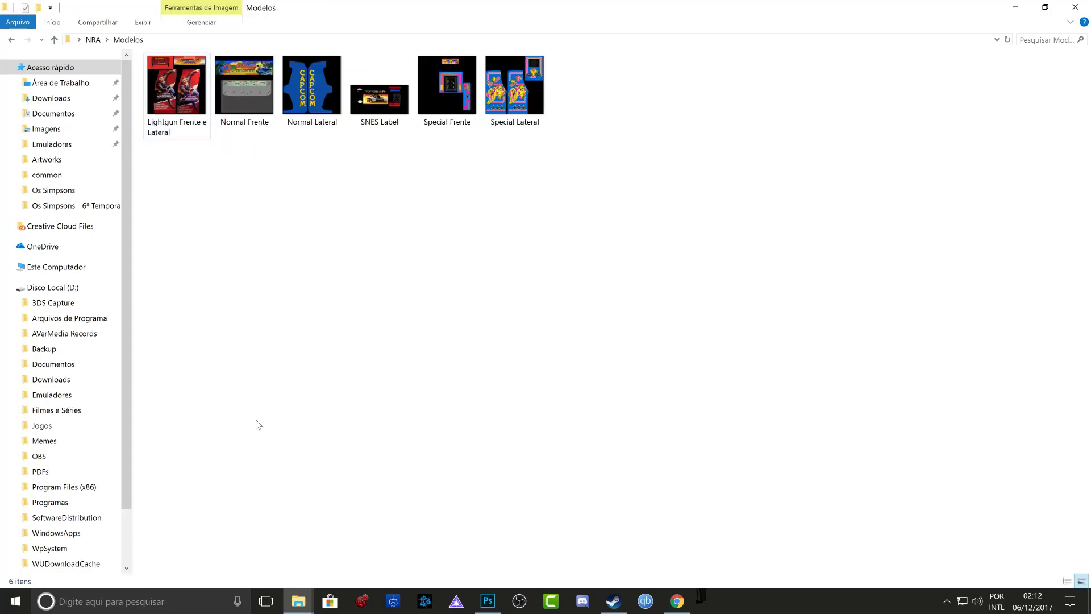
click(254, 117)
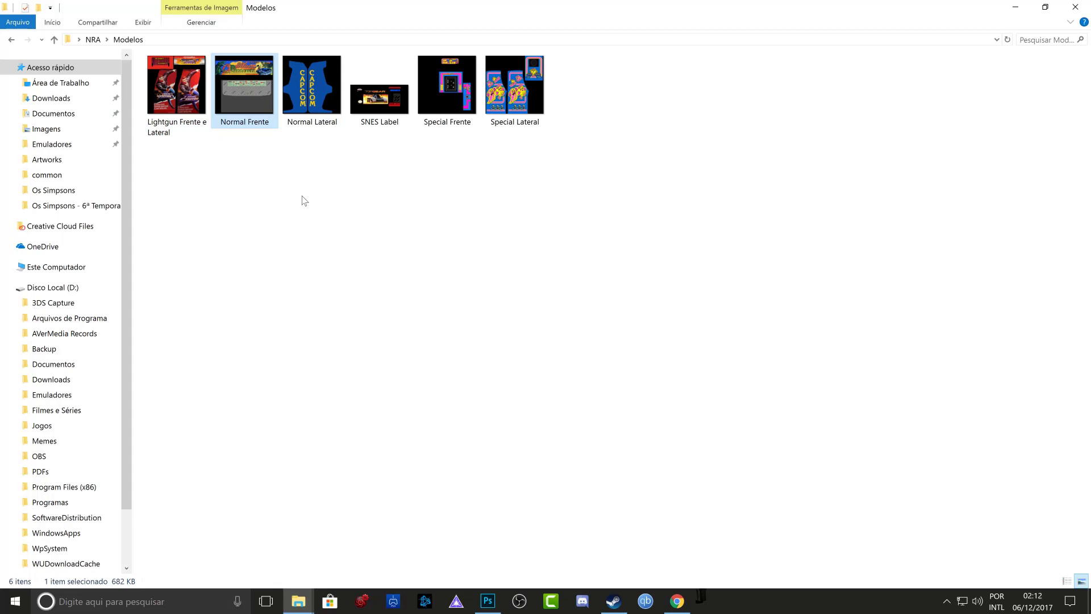
Step: Open the Normal Lateral template in Adobe Photoshop CC 2017, loading the DDS image using default sizes
right_click(308, 94)
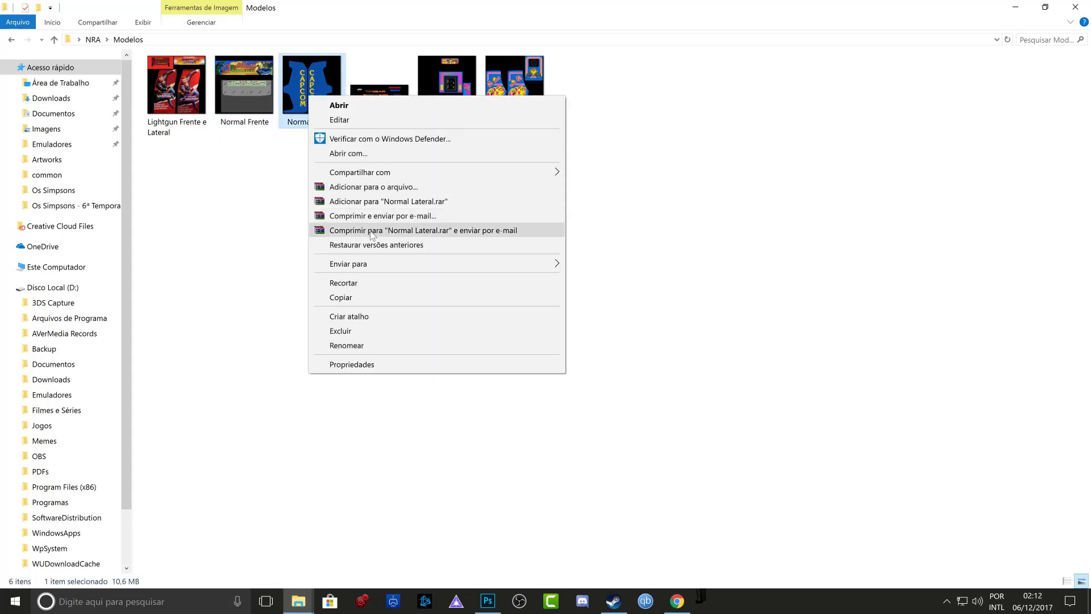
click(445, 154)
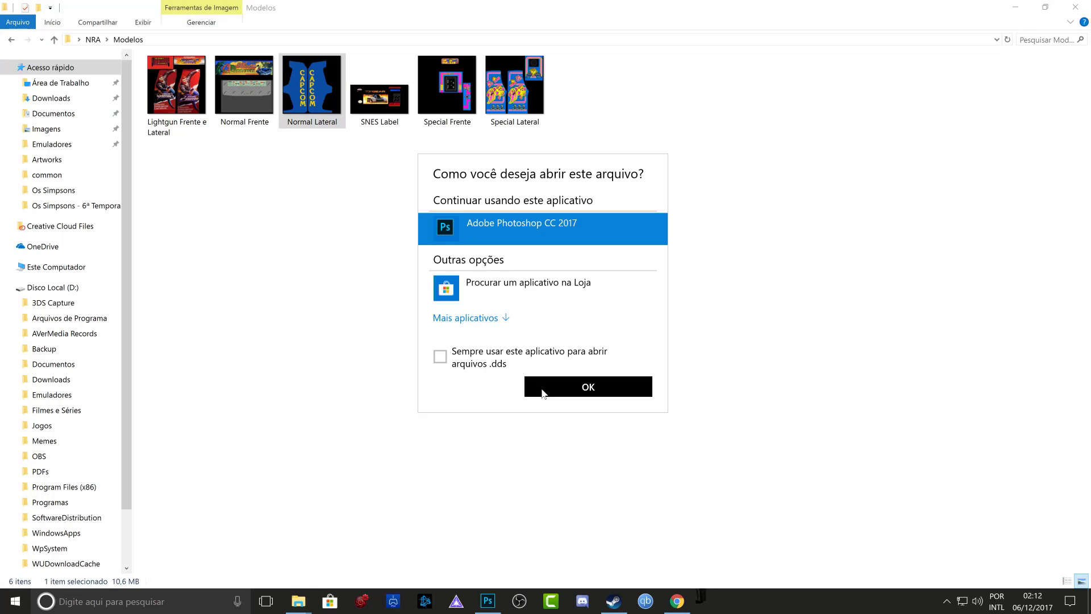
click(529, 391)
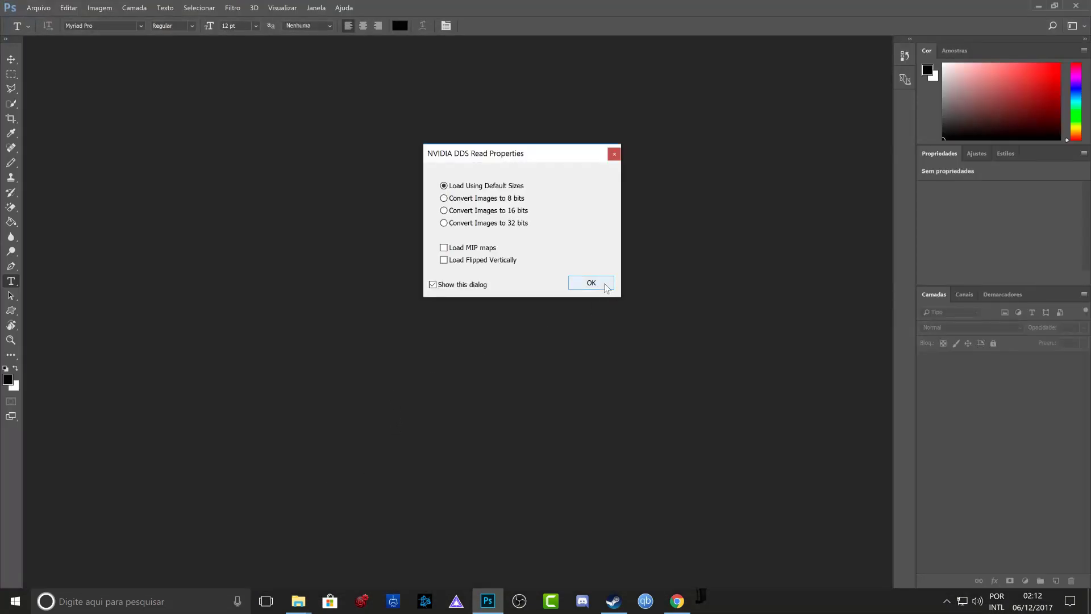
click(591, 284)
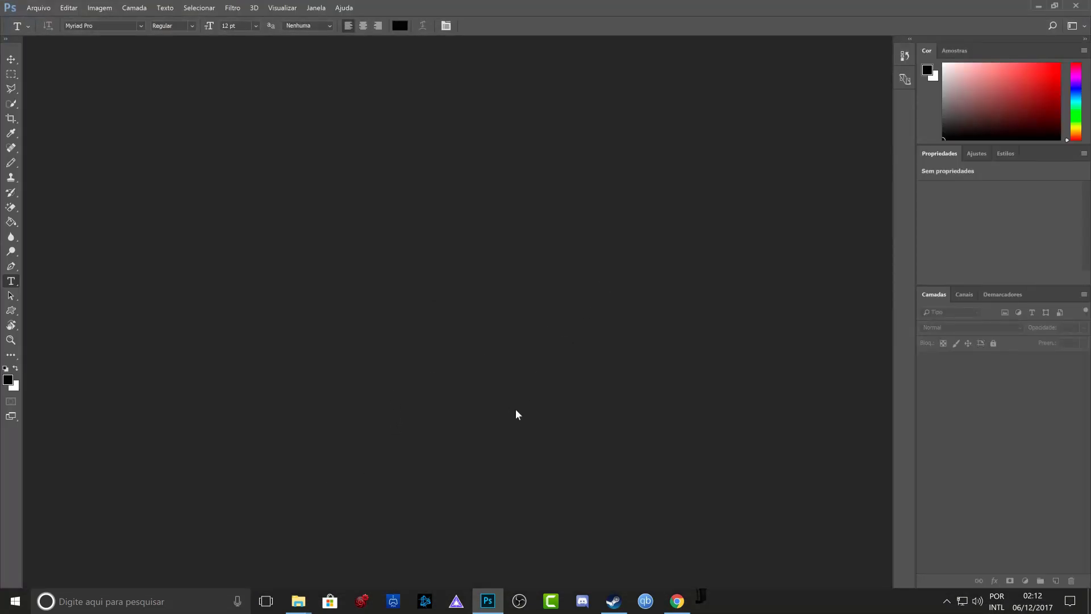
click(596, 284)
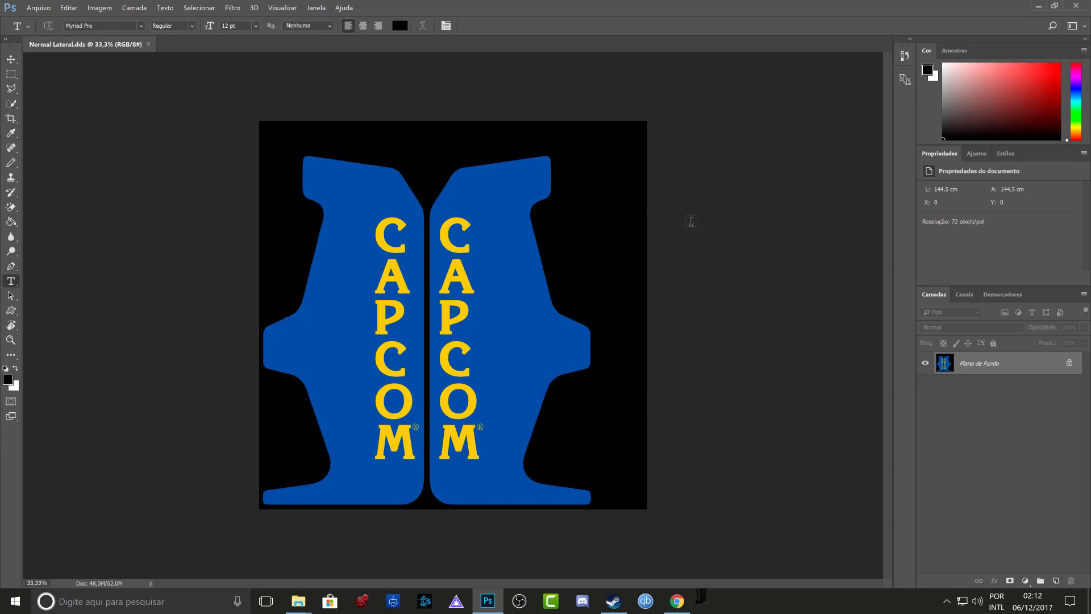
Step: Minimize Photoshop and the Modelos folder window, and open the Artworks folder from the desktop
click(1037, 5)
click(1023, 4)
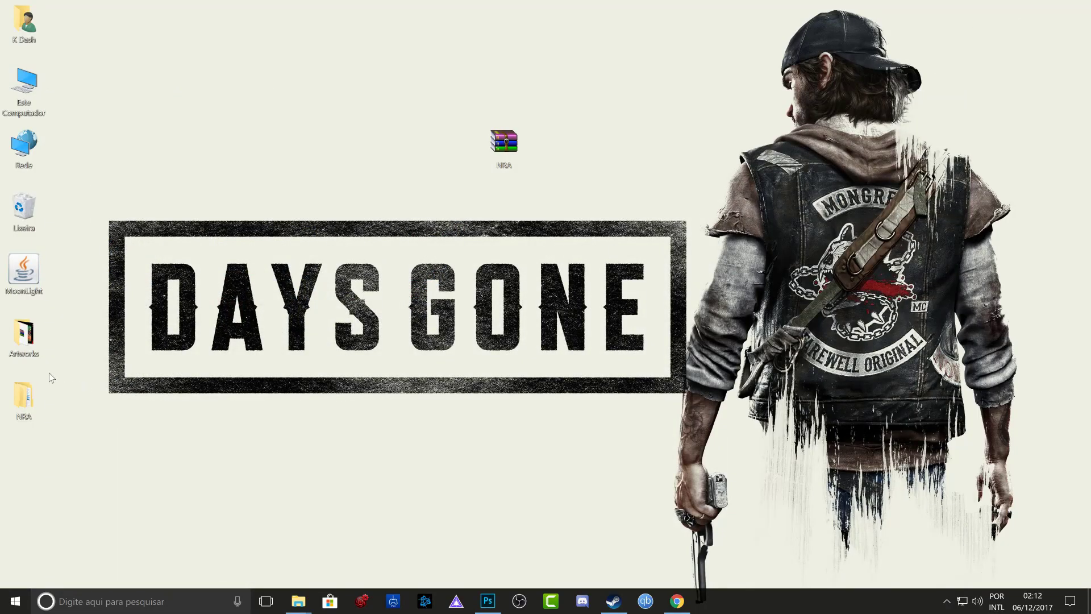
double_click(30, 341)
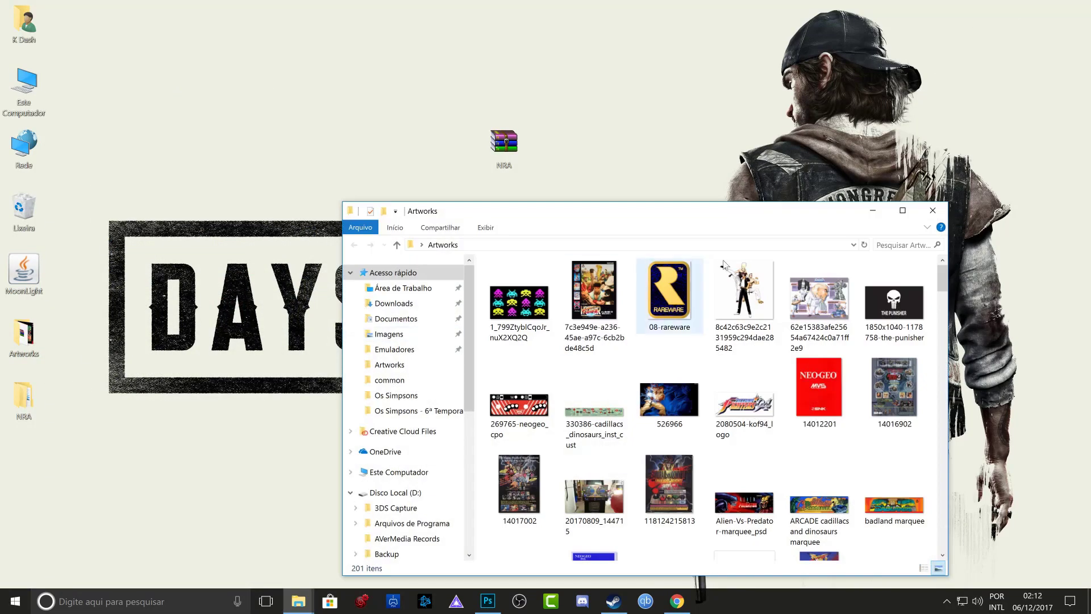
Step: Open SIMPSONS-sideart-left1.jpg from the Artworks folder in Adobe Photoshop CC 2017, leaving the image without color management
click(902, 210)
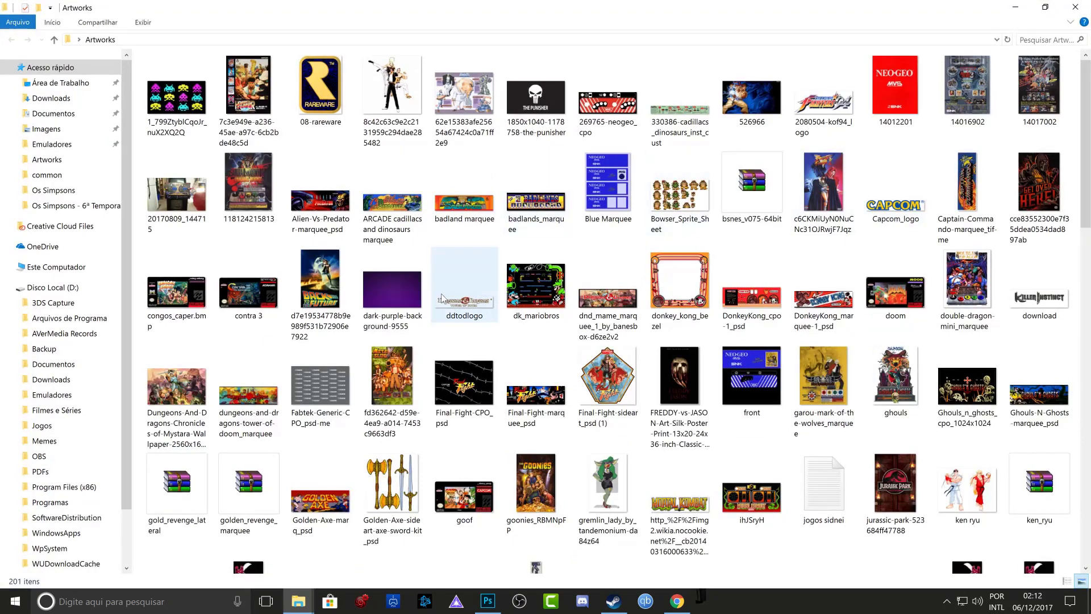
scroll(441, 295, down, 10)
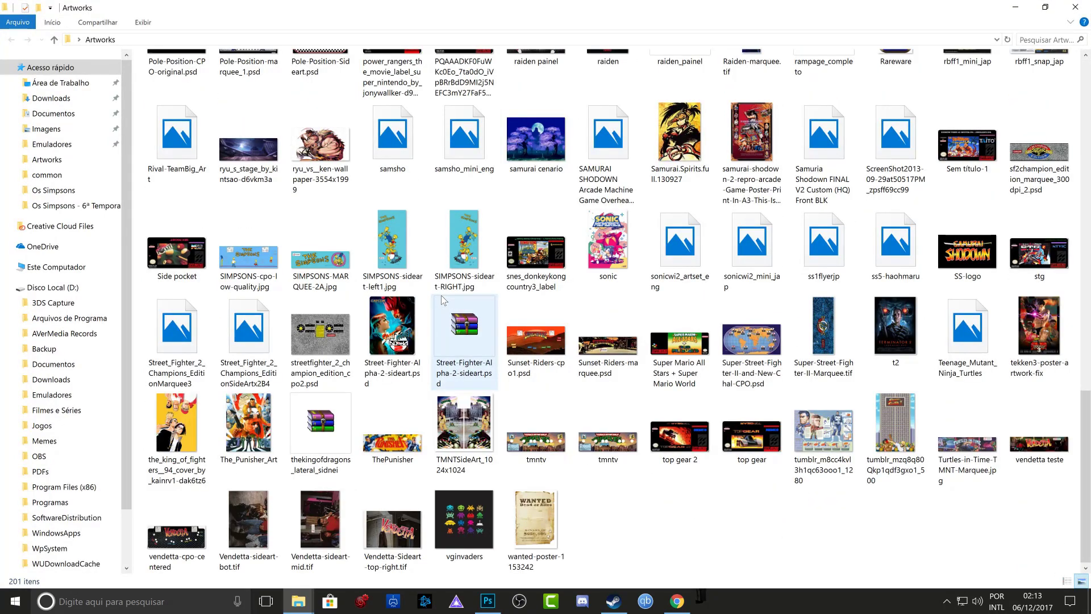
click(397, 236)
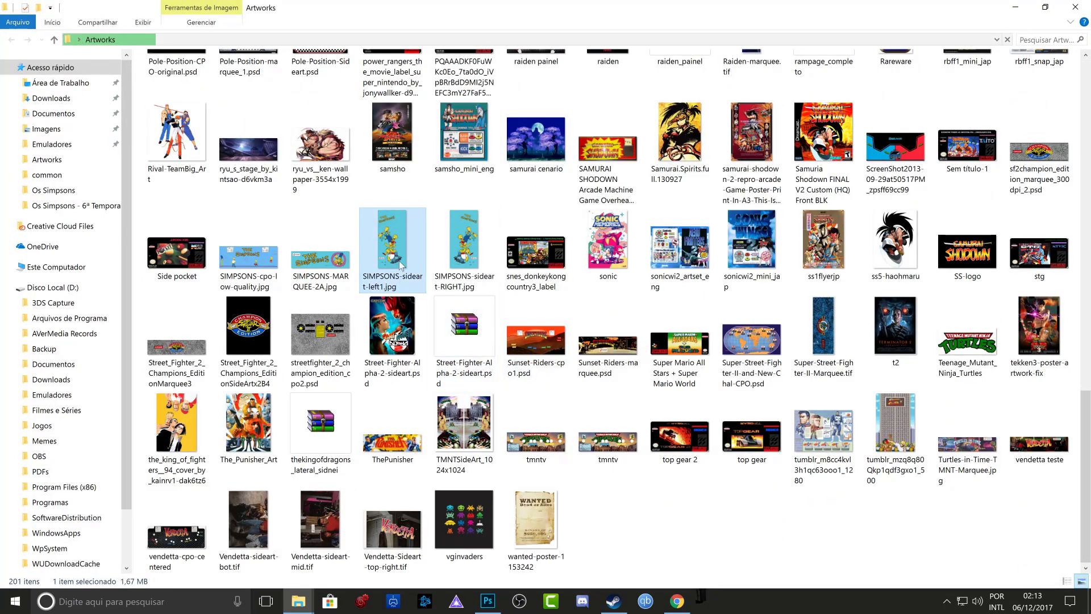
right_click(380, 259)
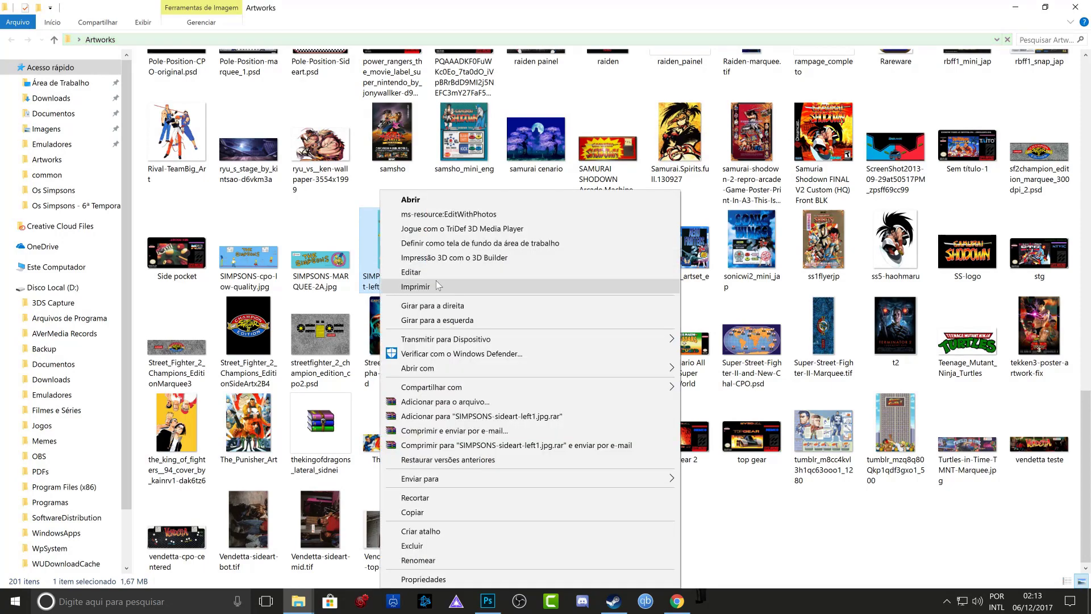
click(358, 246)
click(358, 245)
right_click(399, 237)
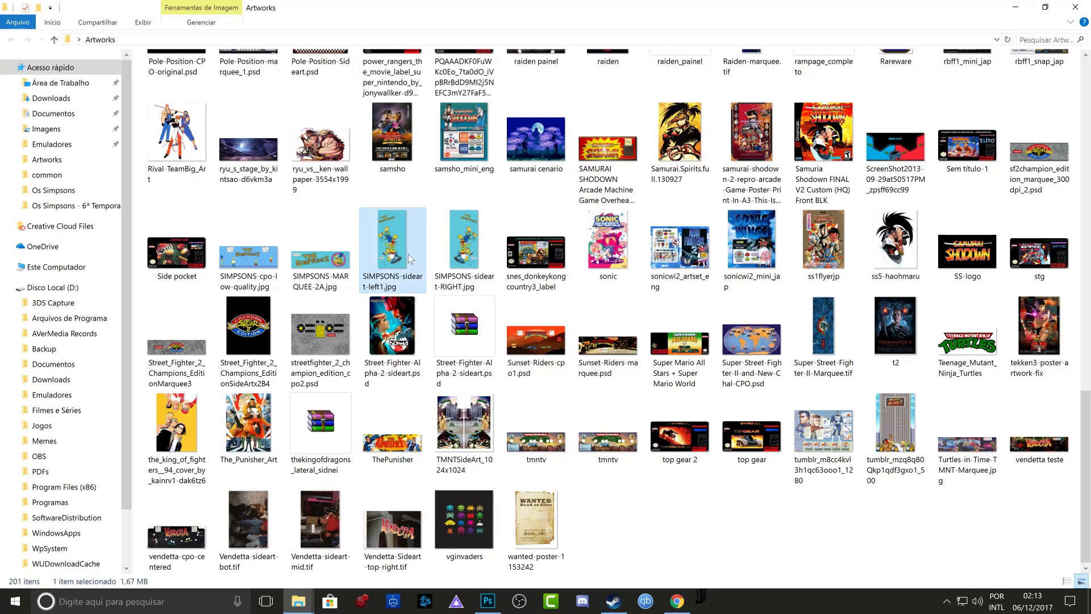
mouse_move(647, 368)
click(718, 370)
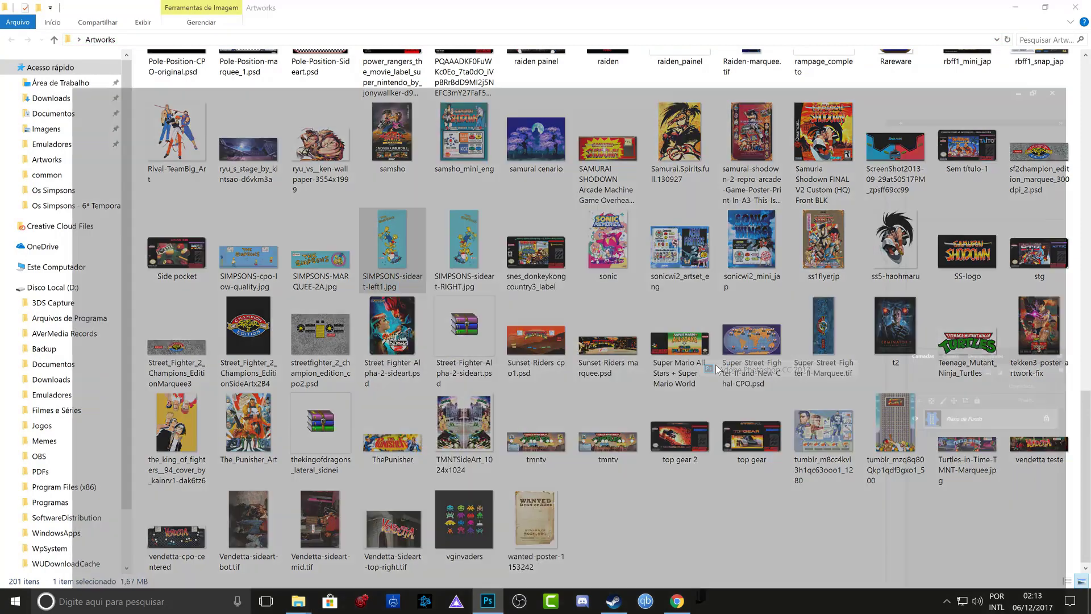
key(t)
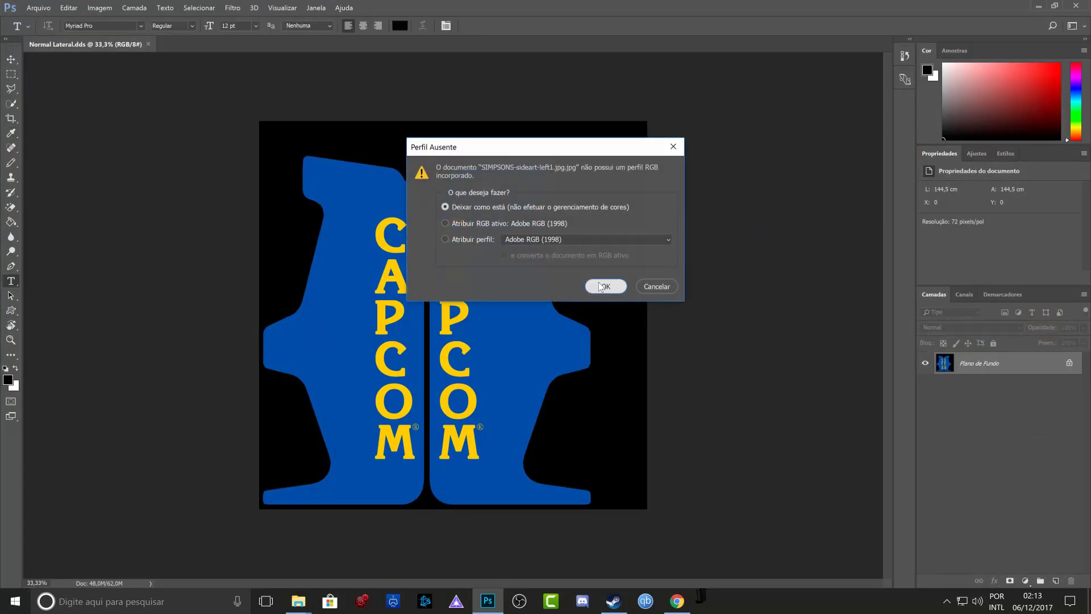
click(604, 287)
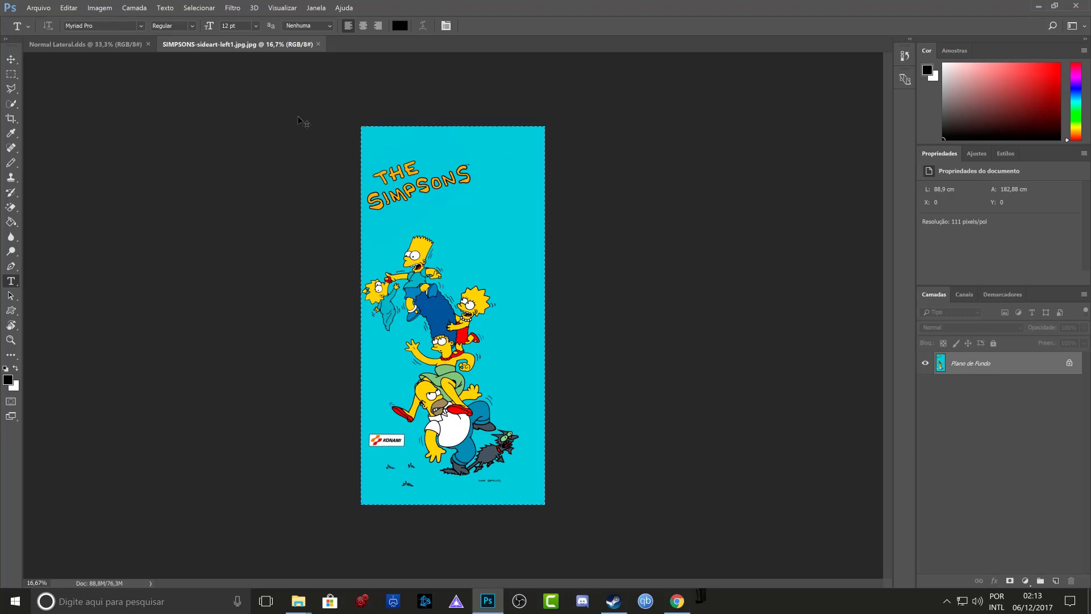
Step: Paste the copied Simpsons side art into Normal Lateral.dds and scale it to about 49% over the right-hand cabinet silhouette
click(110, 47)
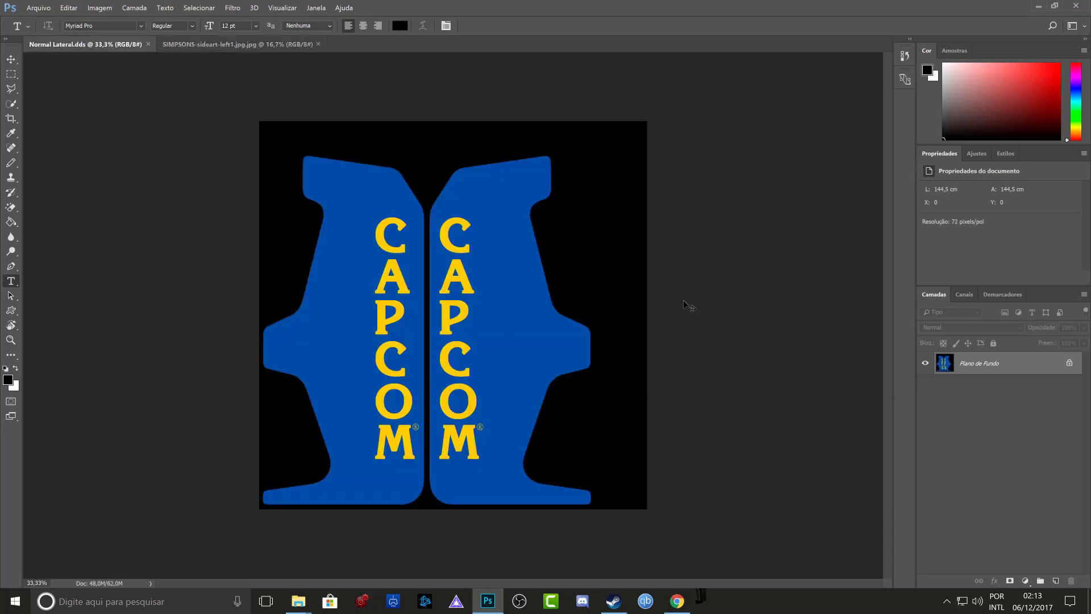
key(ctrl+v)
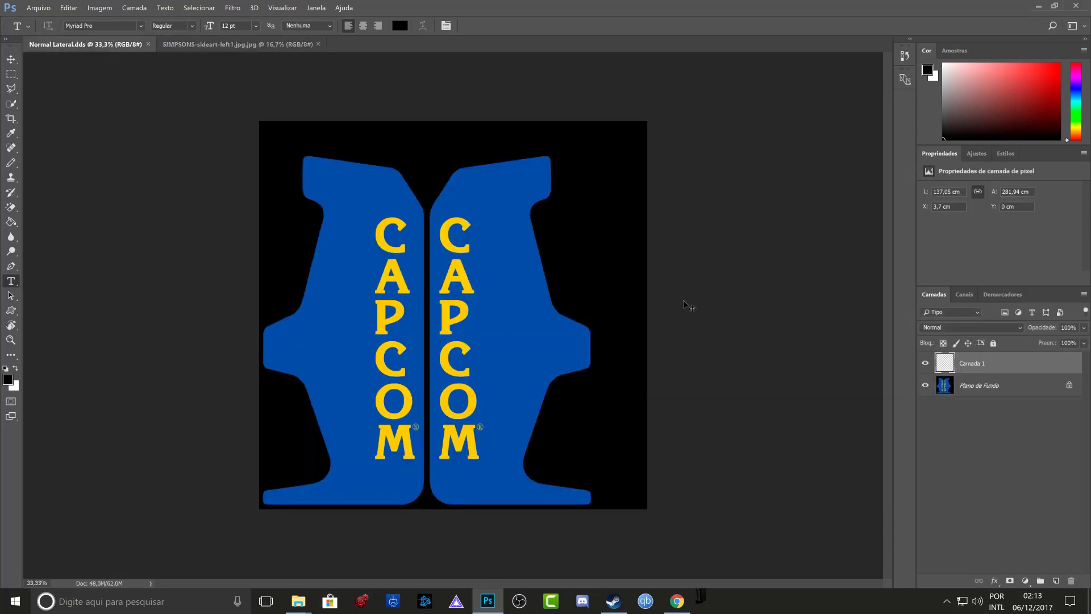
key(ctrl+t)
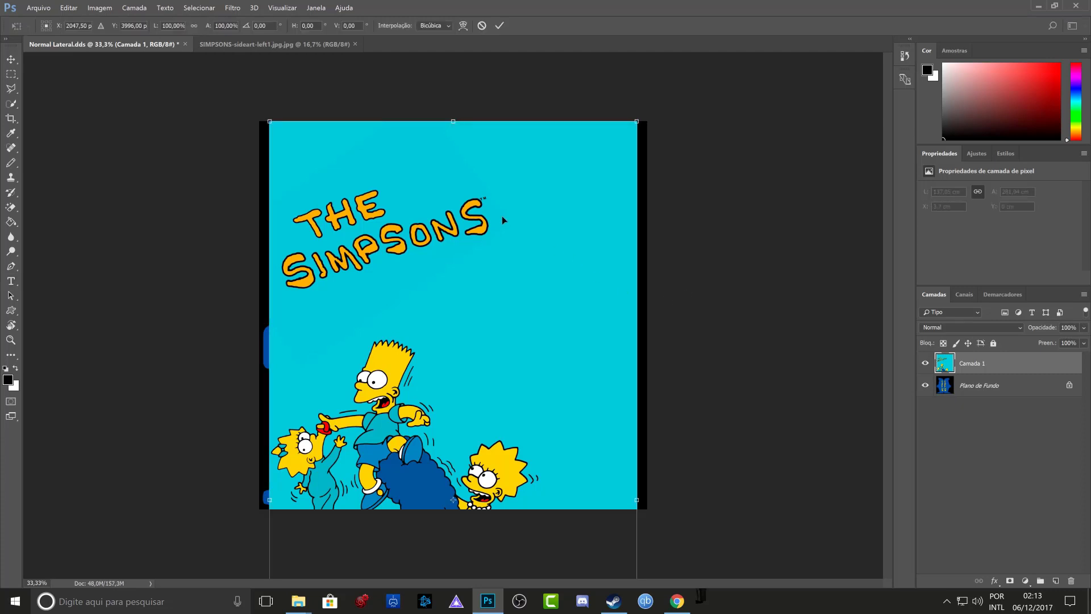
drag(428, 150, 437, 106)
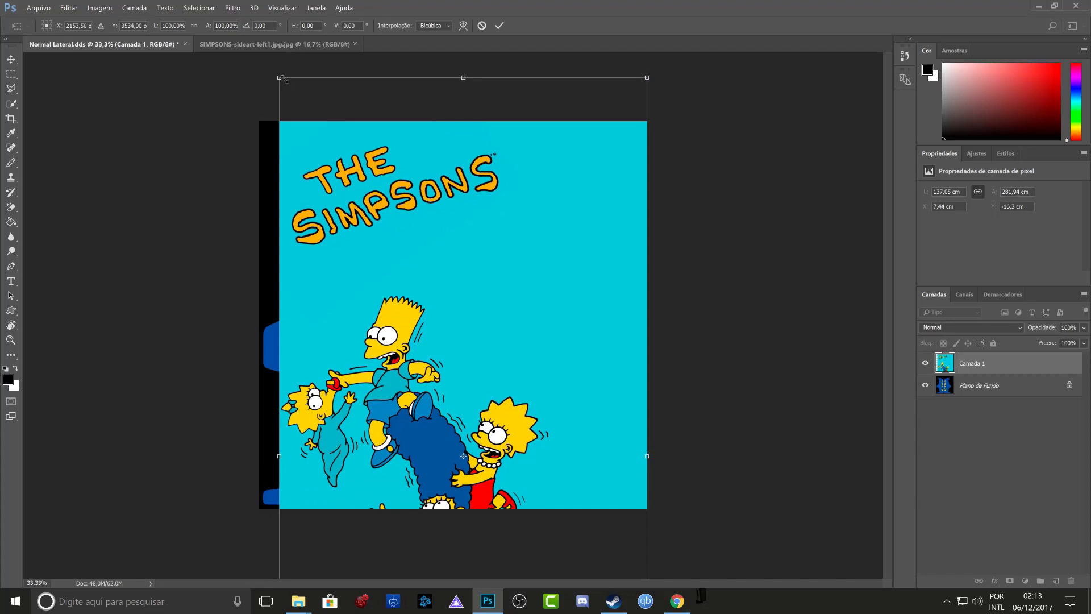
drag(281, 77, 450, 143)
drag(411, 112, 434, 155)
drag(510, 259, 501, 241)
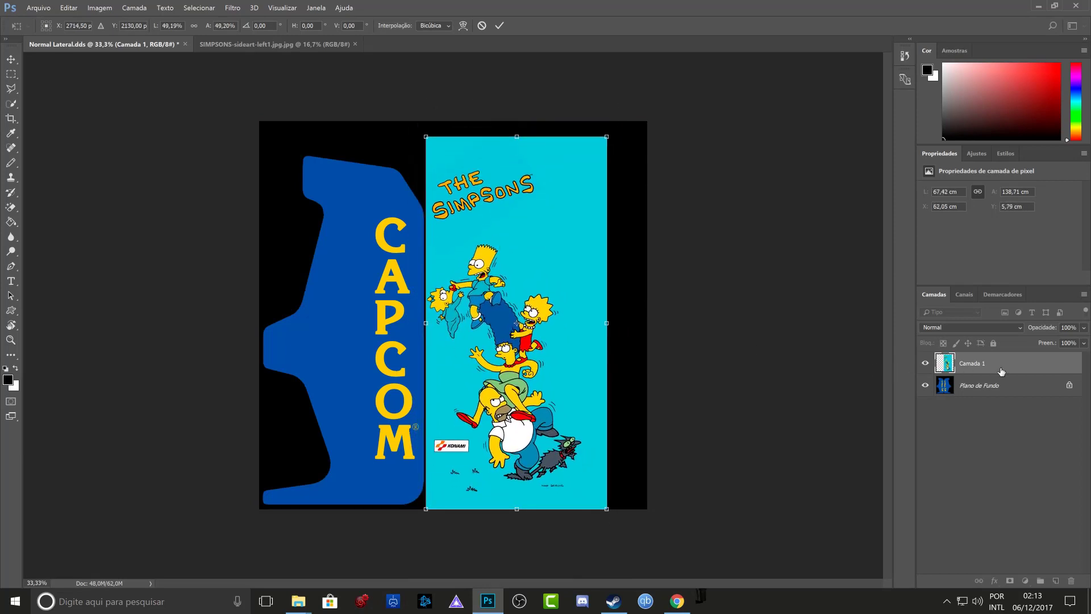
Step: Set the Simpsons layer's opacity to 25%, fit it to the right-hand cabinet silhouette at about 46.8% scale, and apply the transform
click(1084, 329)
drag(1084, 341, 1063, 343)
mouse_move(536, 252)
mouse_down()
mouse_move(510, 254)
mouse_move(535, 253)
mouse_up()
drag(611, 138, 597, 157)
drag(532, 211, 537, 227)
key(Left)
key(Left)
key(Left)
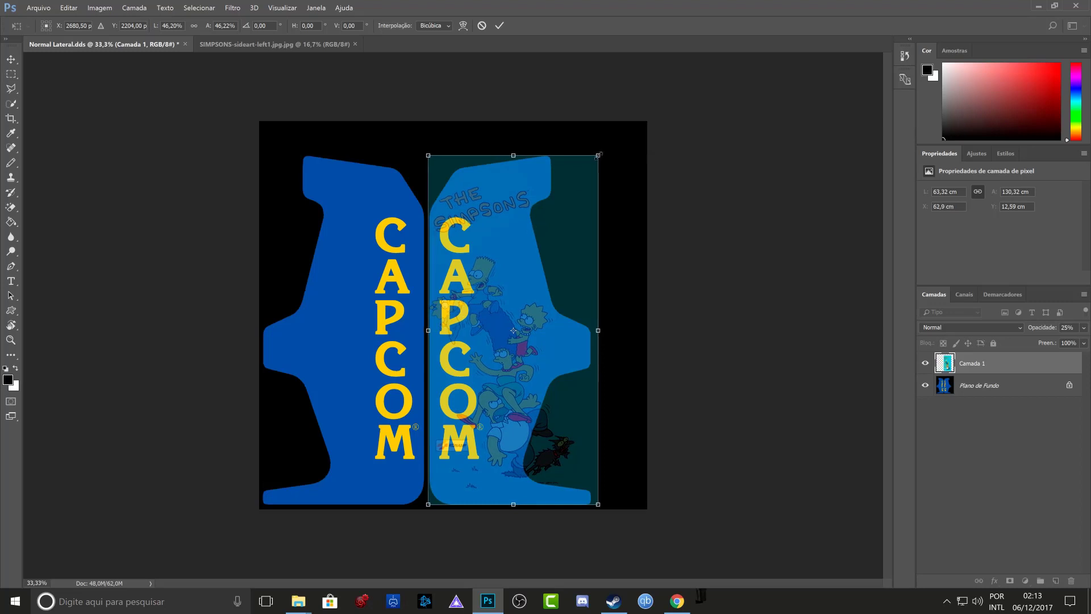
drag(598, 154, 601, 150)
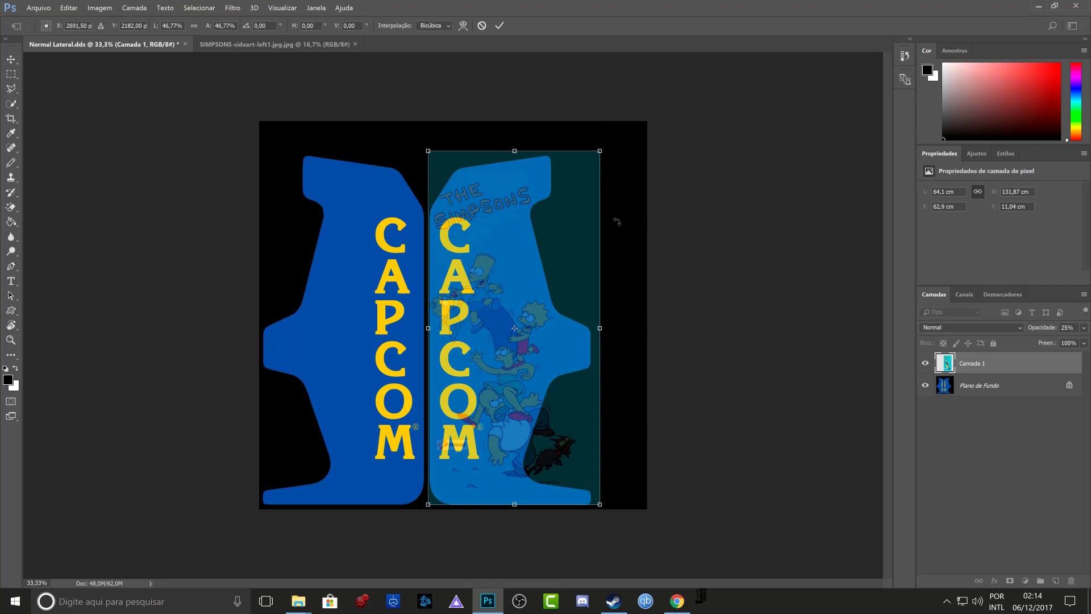
key(t)
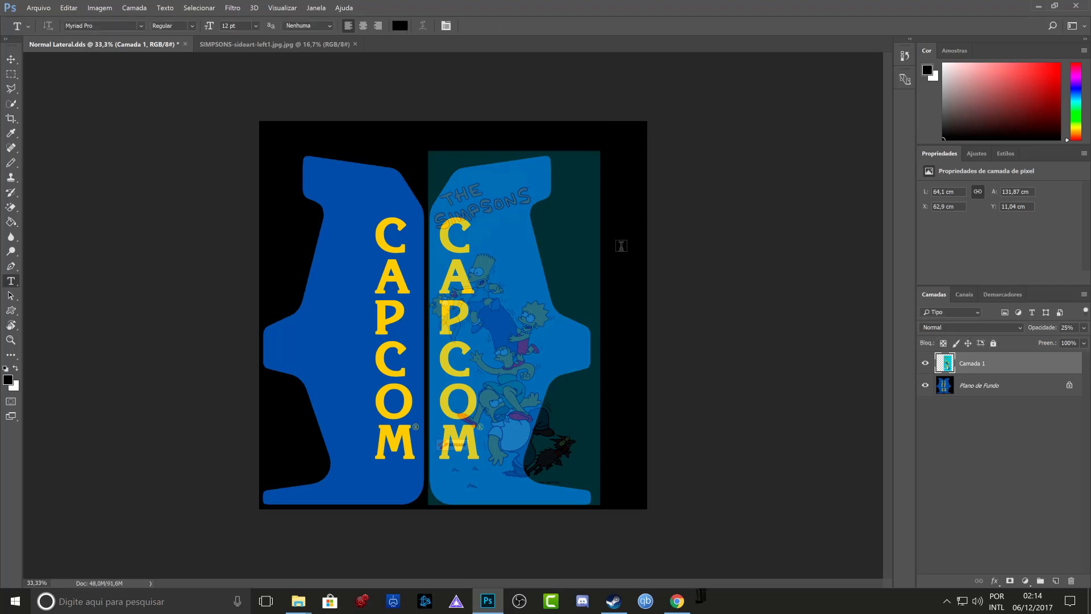
Step: Close the Artworks, Modelos, Movies, Content and Roms folder windows
mouse_move(298, 601)
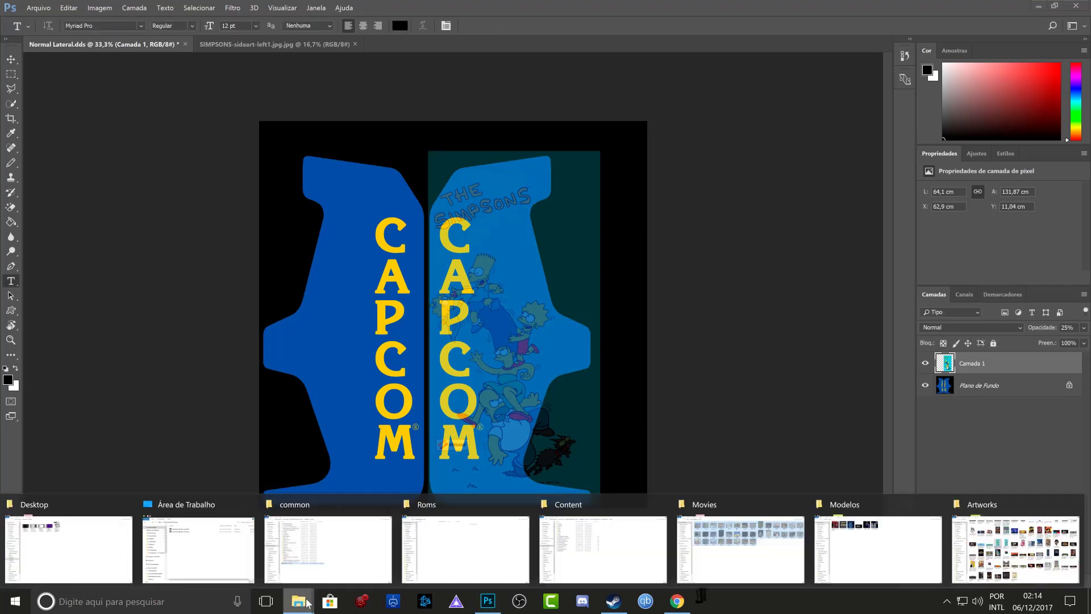
click(1077, 505)
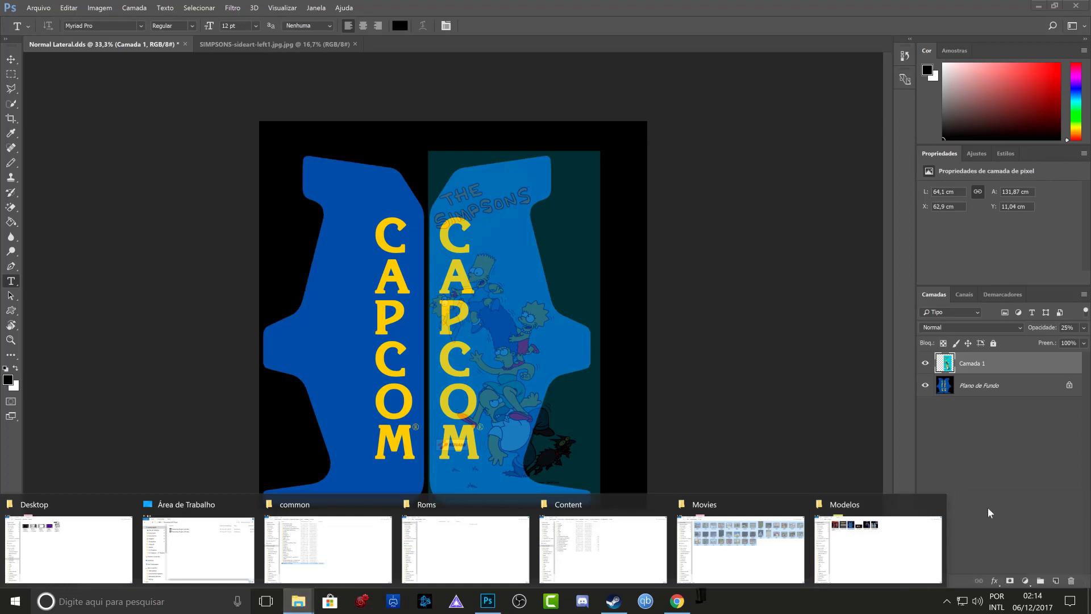
click(938, 505)
click(797, 505)
click(660, 506)
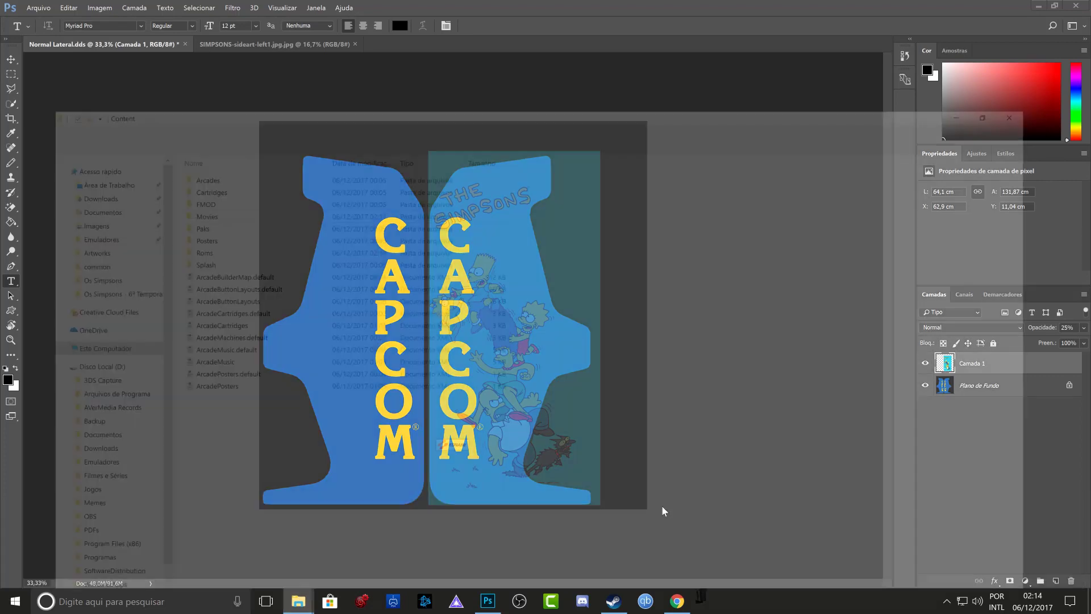
click(1076, 5)
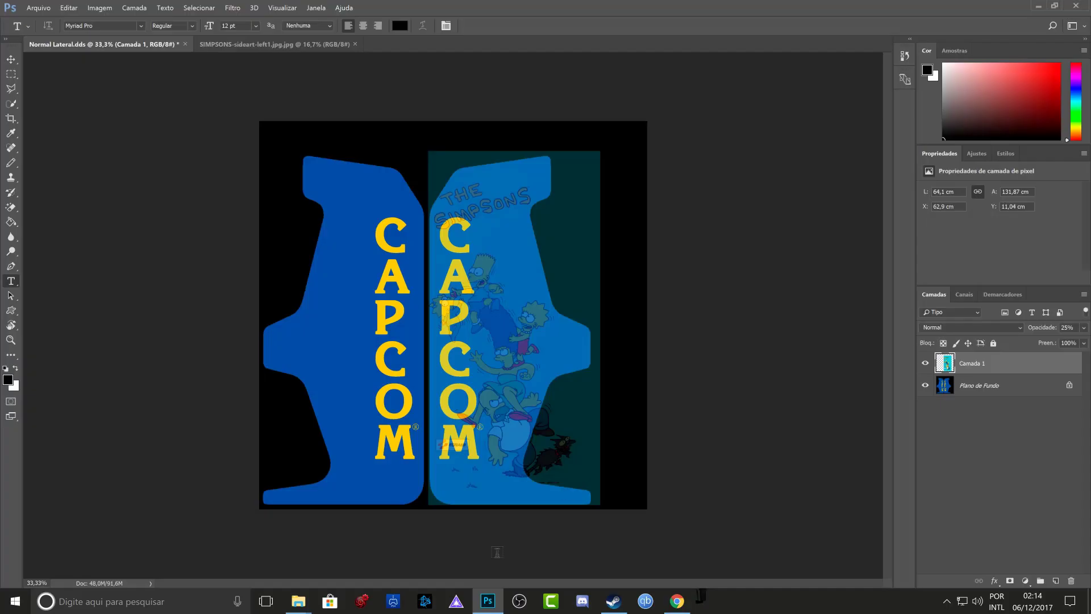
Step: Close the remaining common, Desktop and Área de Trabalho folder windows
mouse_move(298, 600)
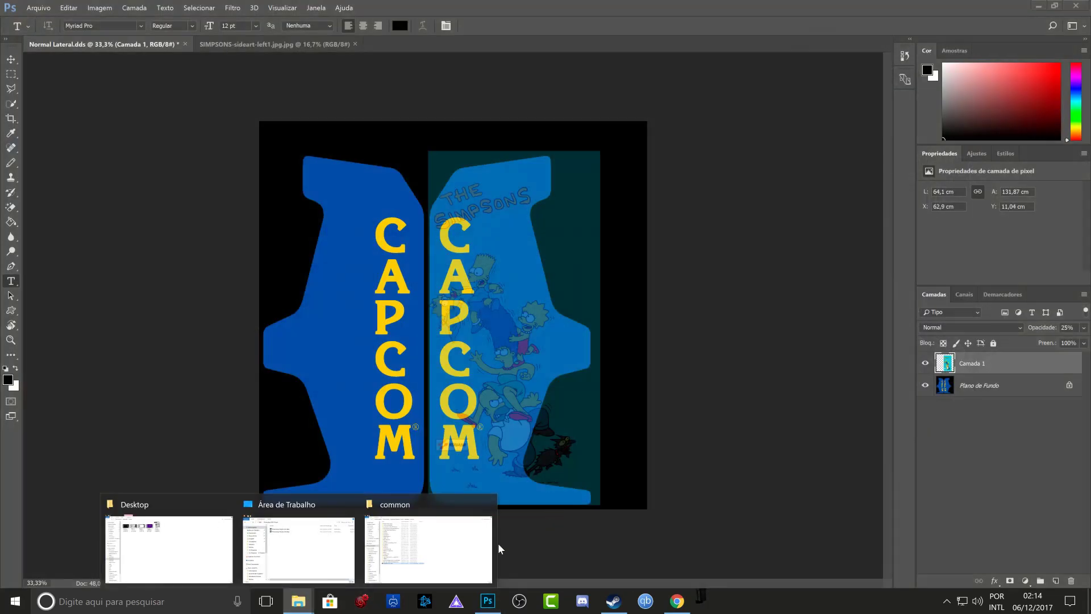
click(475, 518)
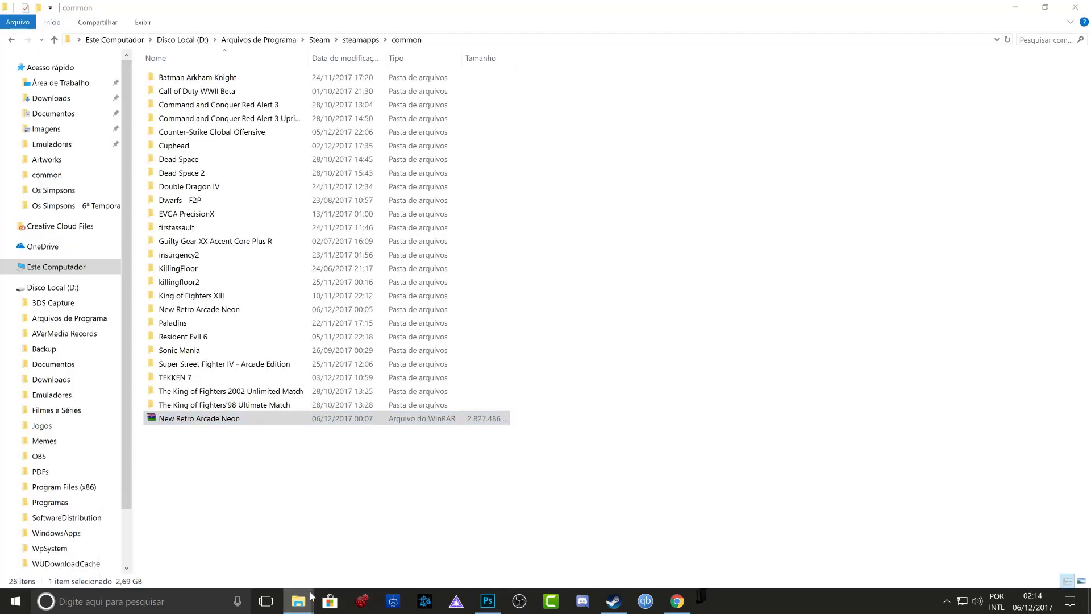
mouse_move(311, 597)
click(487, 504)
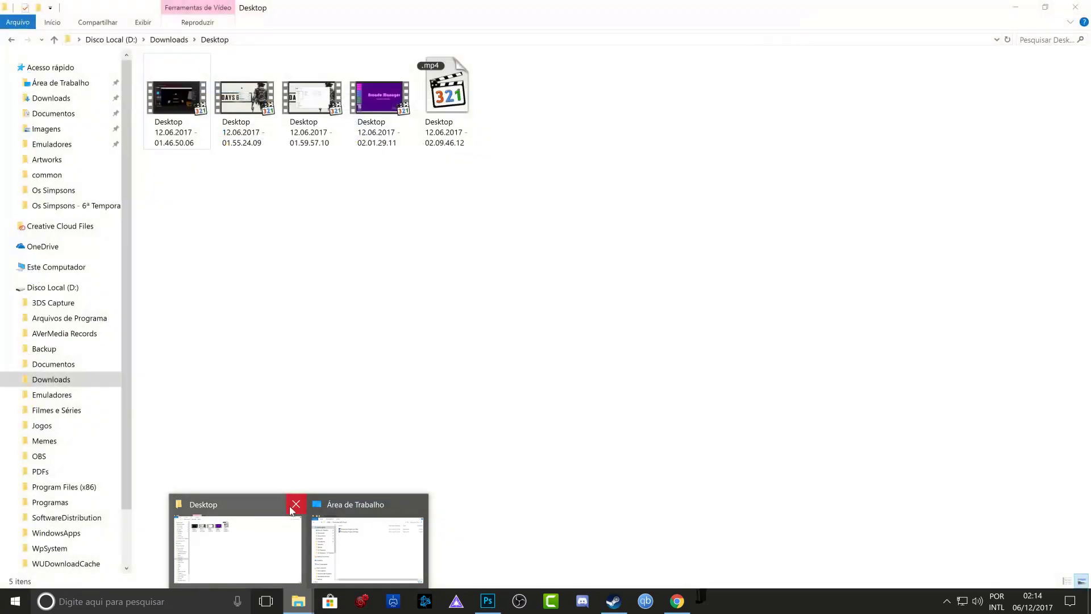
click(296, 505)
click(316, 527)
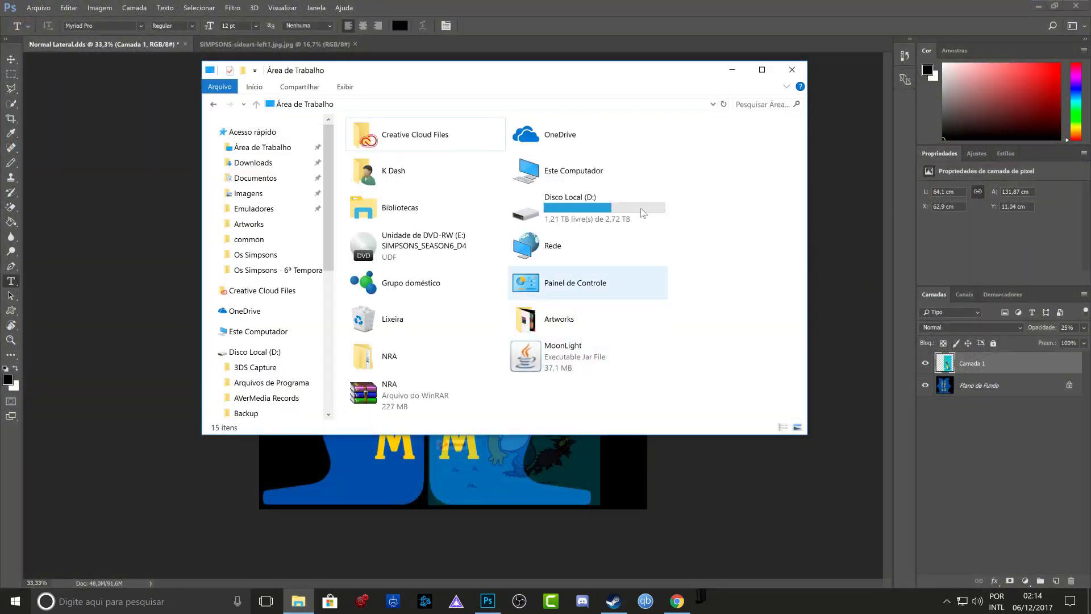
click(792, 70)
Step: Minimize Photoshop, open the Artworks folder from the desktop in a maximized window, and go to the Simpsons artwork
click(1039, 6)
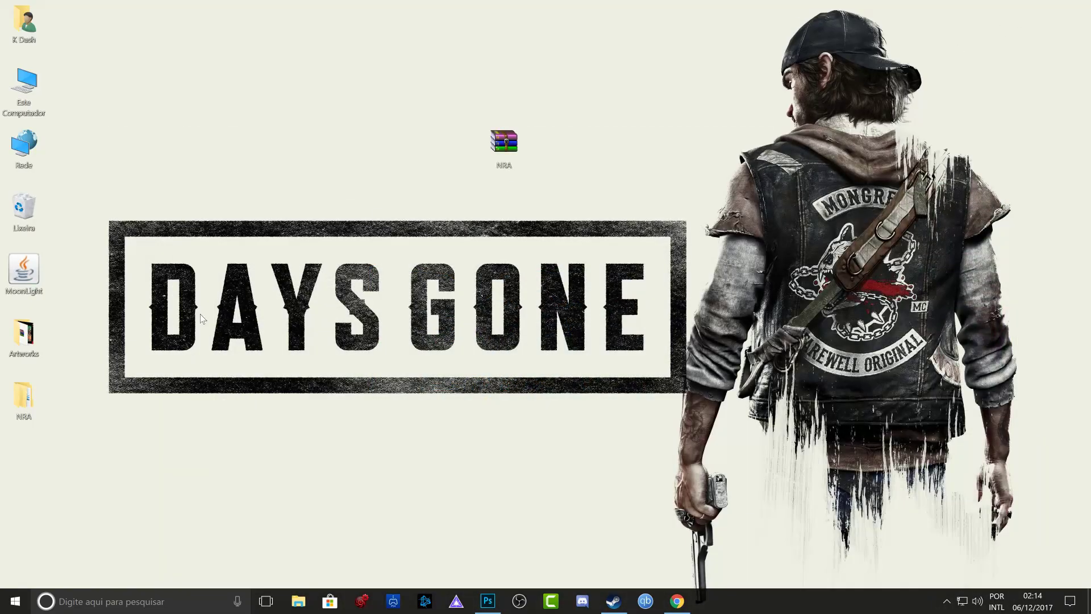
double_click(40, 341)
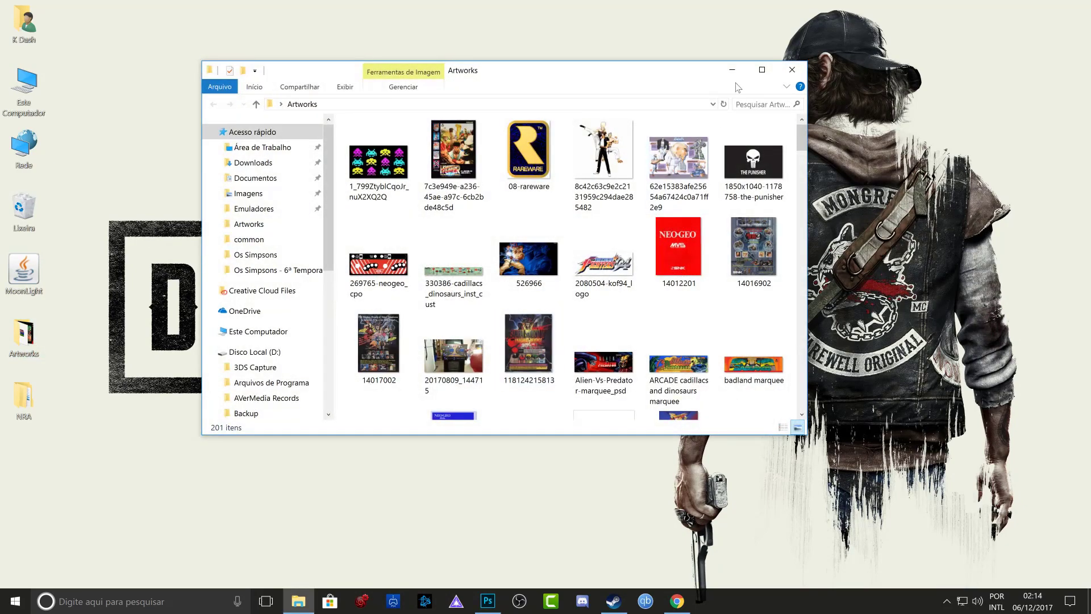
click(762, 69)
scroll(649, 394, down, 15)
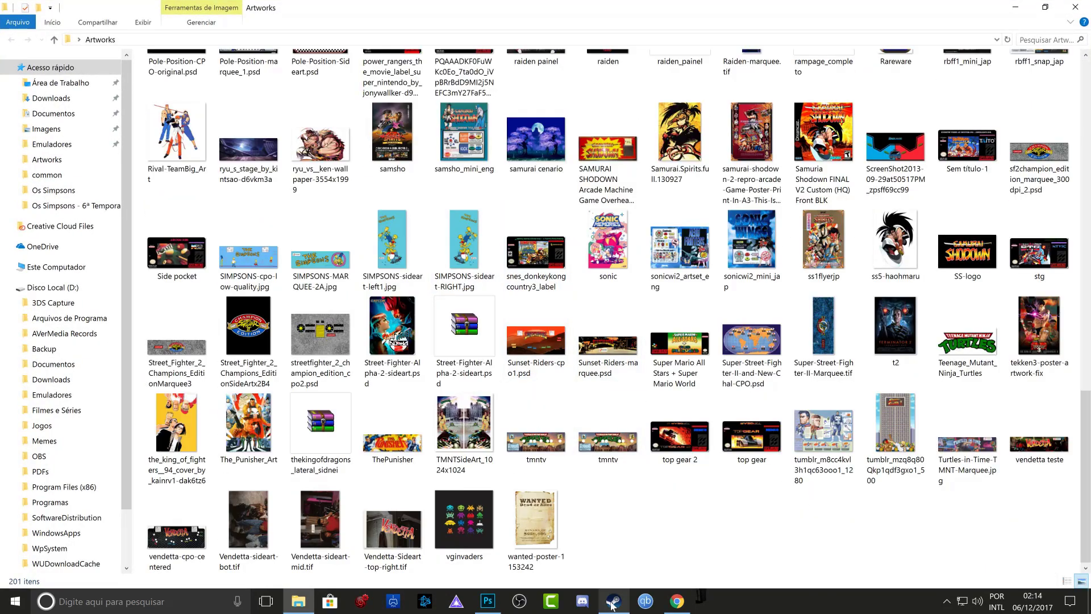
click(486, 601)
click(486, 602)
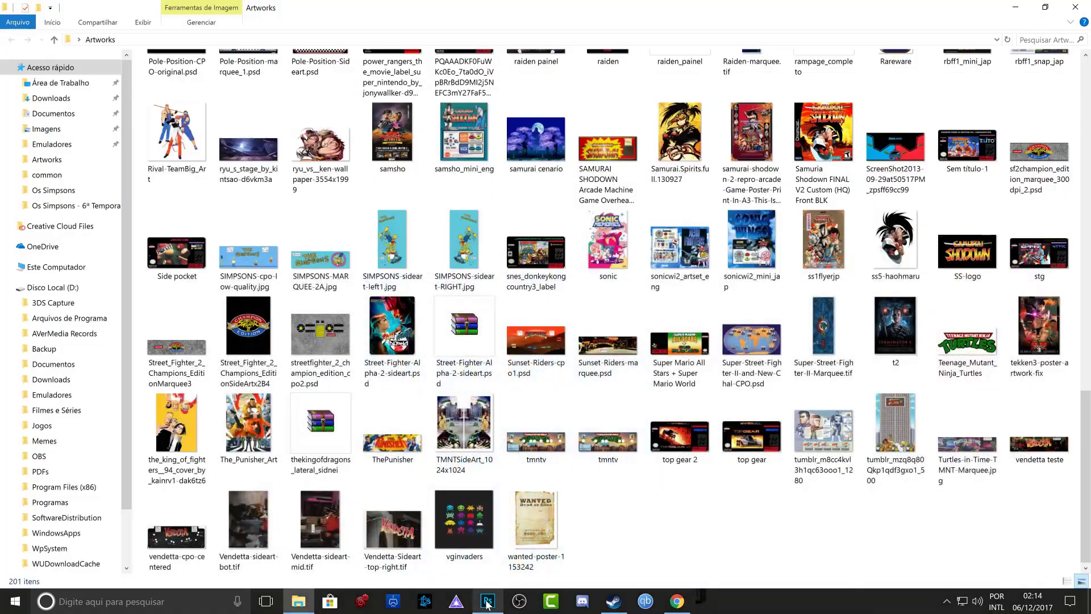
Step: Open SIMPSONS-sideart-RIGHT.jpg in Adobe Photoshop CC 2017, accept the missing-profile choice, and copy the whole image
right_click(455, 256)
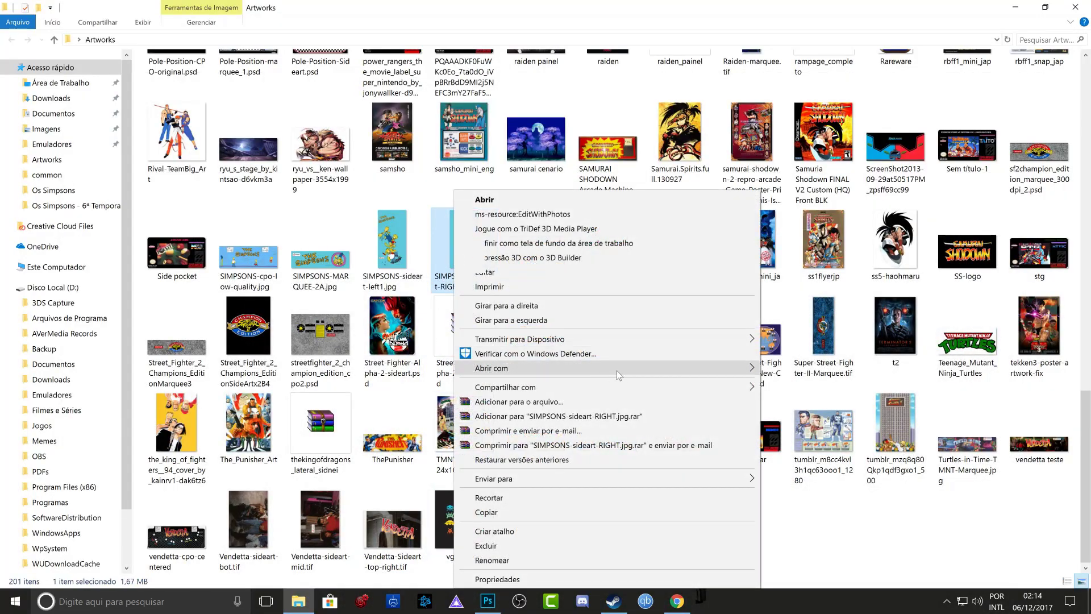
mouse_move(650, 371)
click(795, 369)
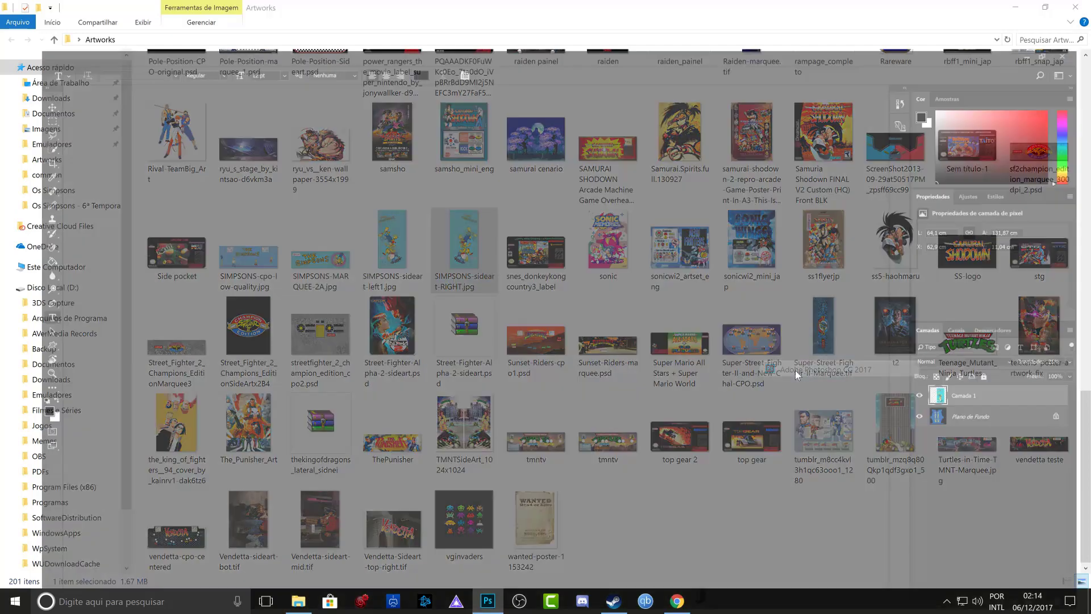
click(606, 287)
key(t)
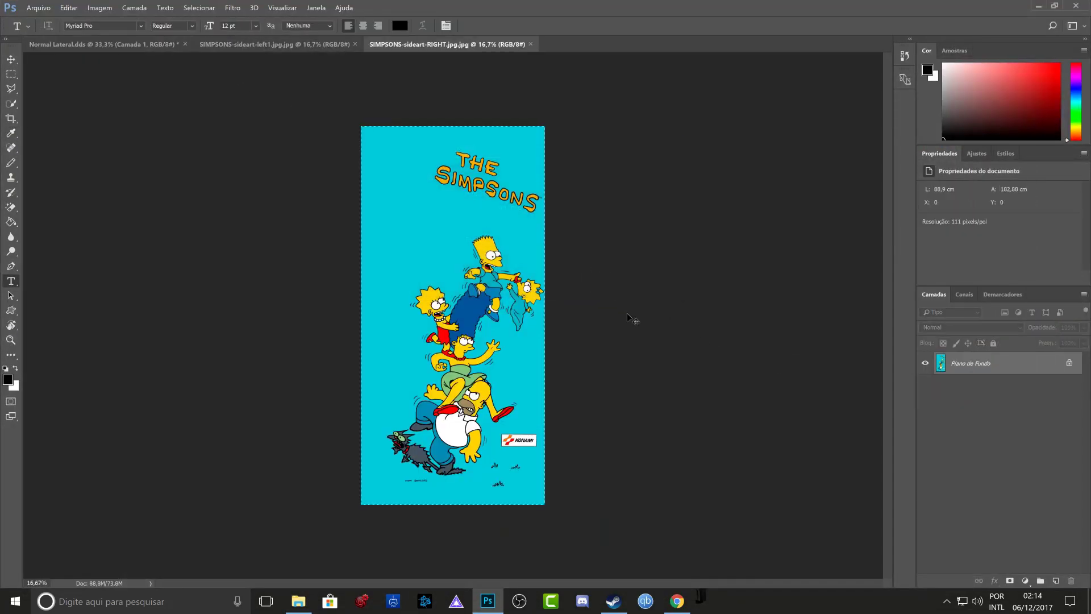
Step: Paste the copied side art into Normal Lateral.dds as a new layer and lower its opacity to 41%
click(100, 40)
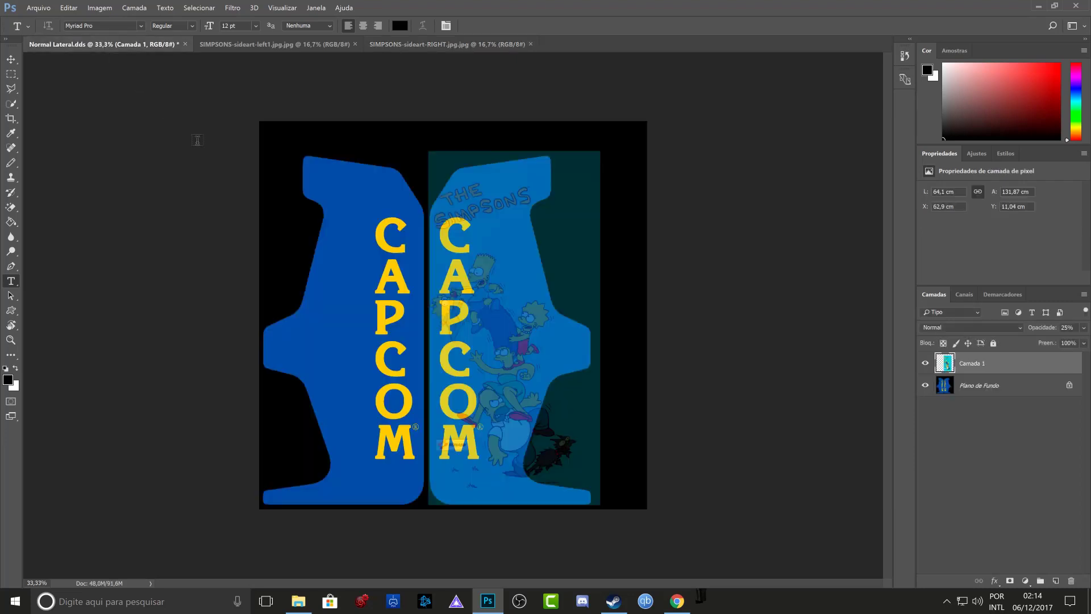
key(ctrl+v)
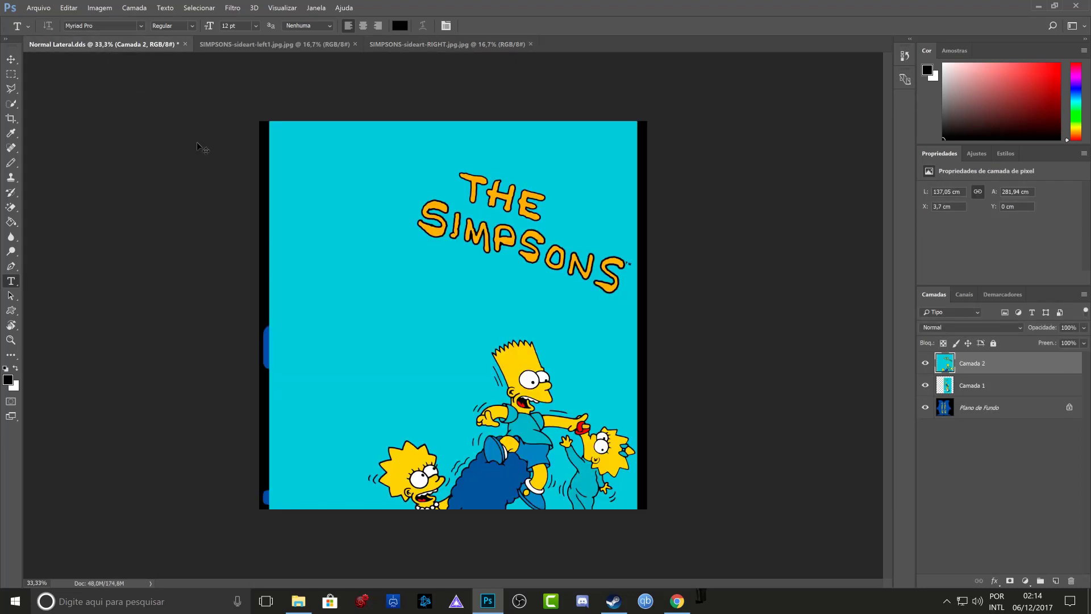
click(1083, 328)
drag(1084, 341, 1052, 342)
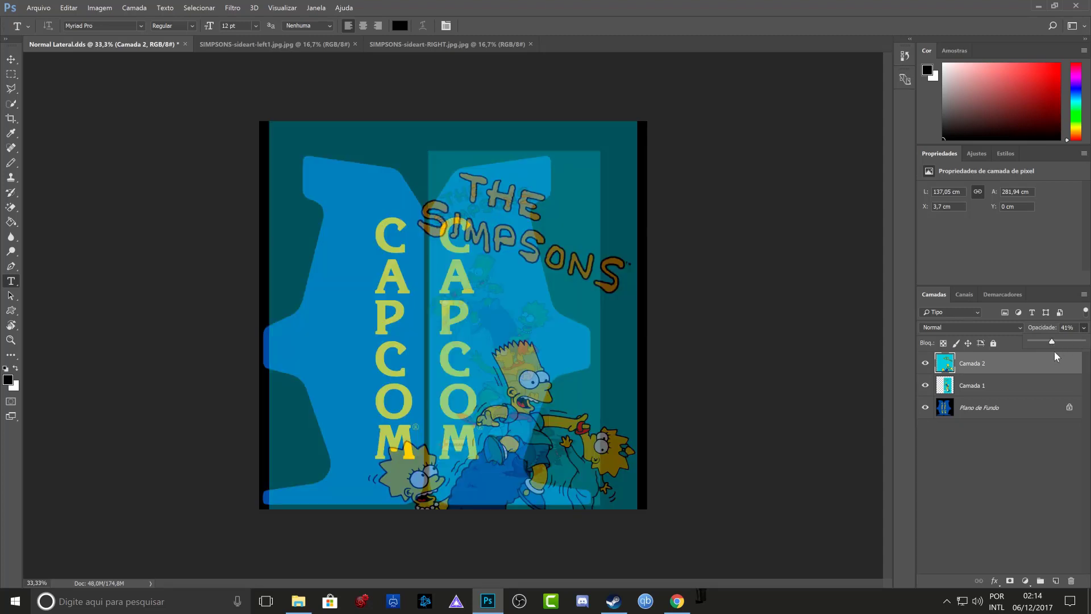
Step: Scale the pasted side art to about 47% and align it over the template's left cabinet side
key(ctrl+t)
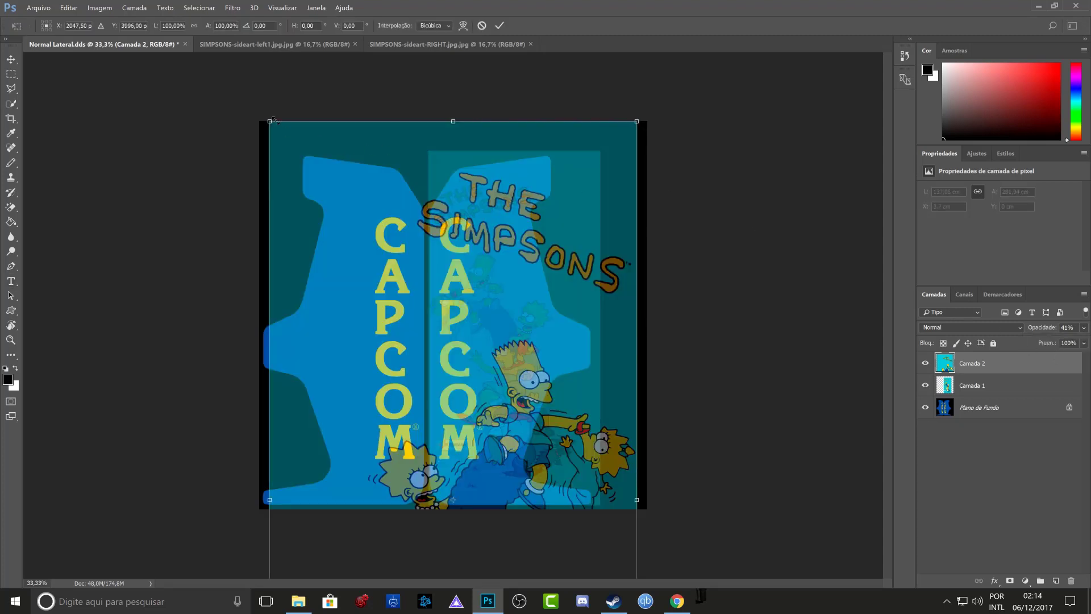
drag(271, 121, 319, 176)
drag(439, 133, 425, 145)
drag(369, 261, 366, 261)
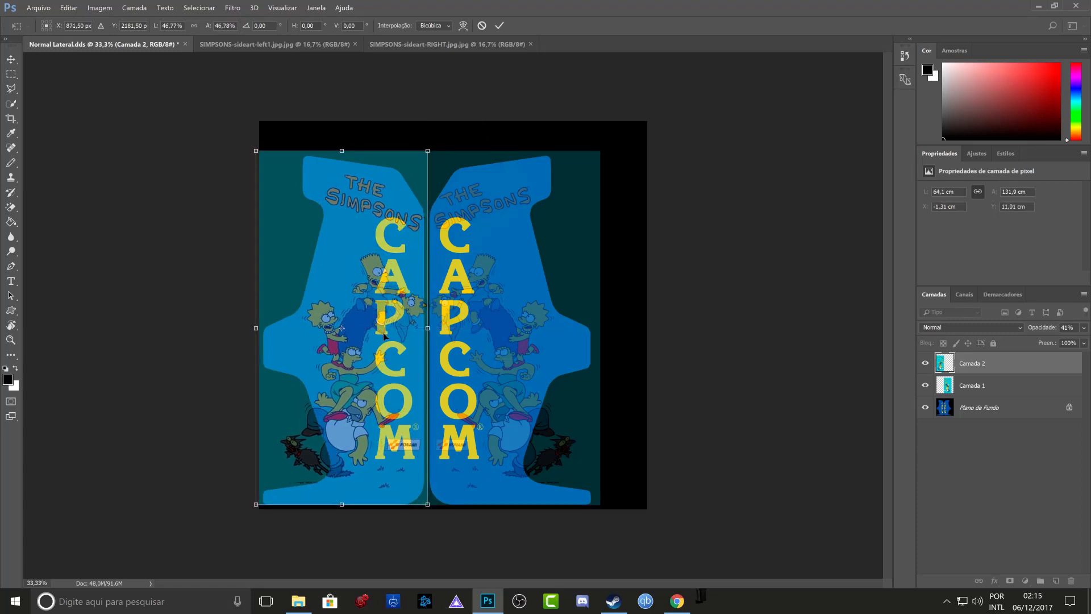
key(shift+Left)
key(shift+Left)
key(shift+Left)
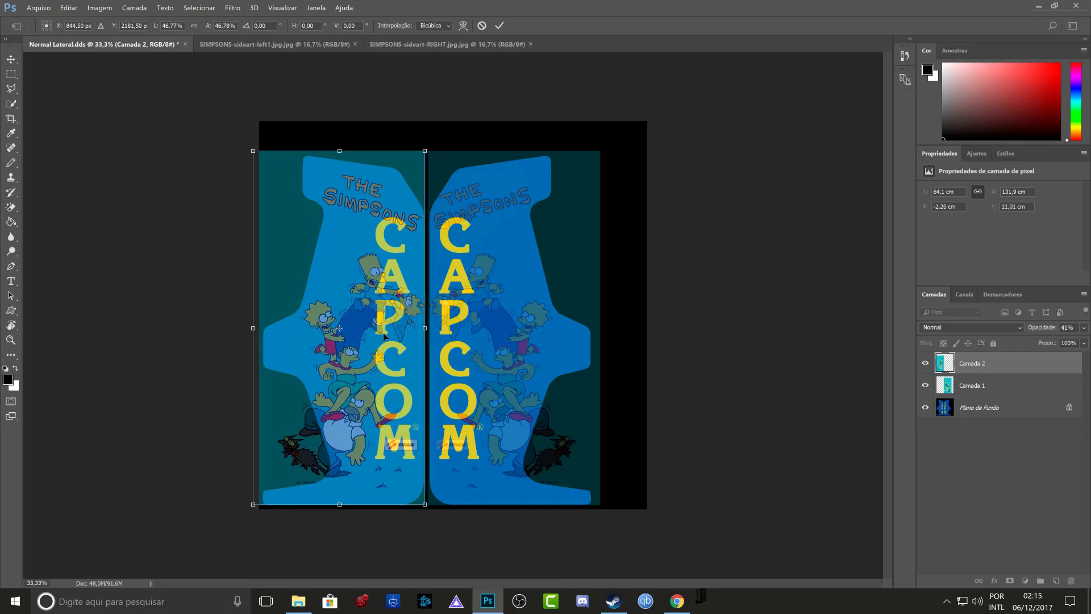
key(t)
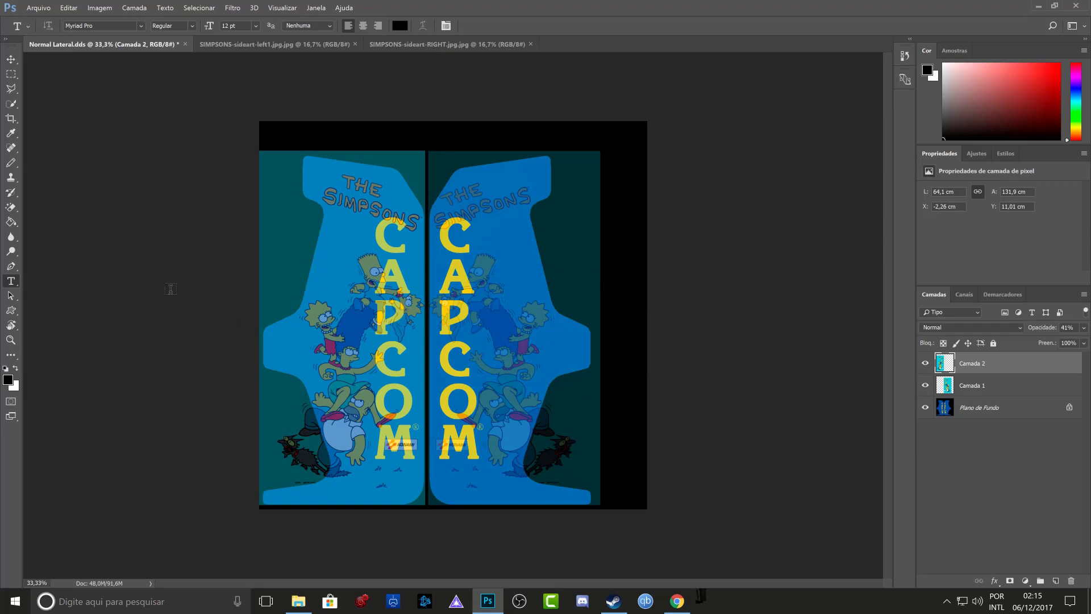
Step: Convert the locked background into a regular layer named Camada 0 and select it
double_click(963, 409)
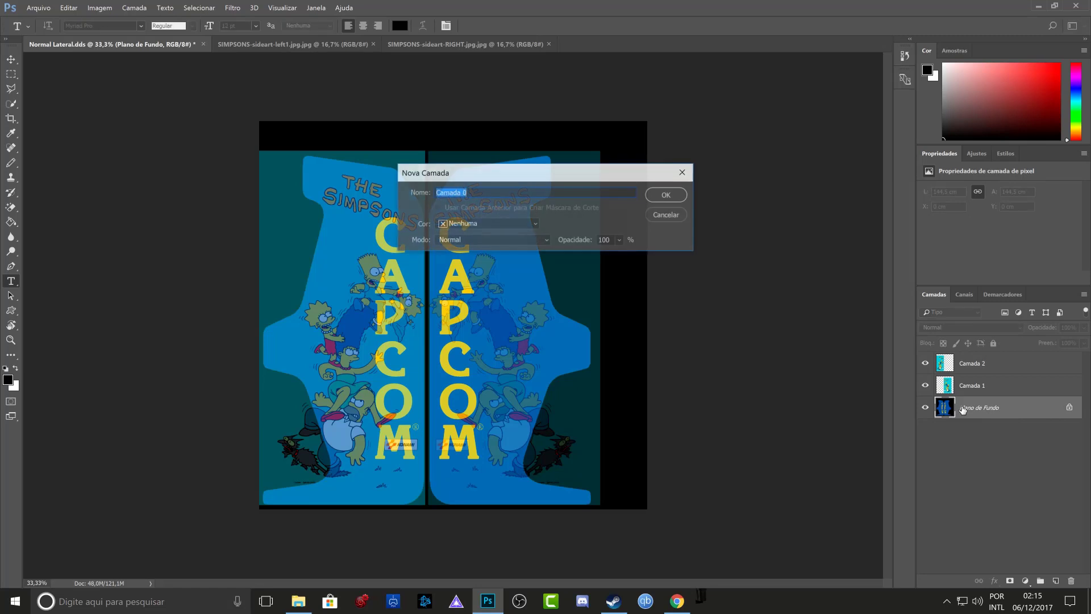
click(668, 196)
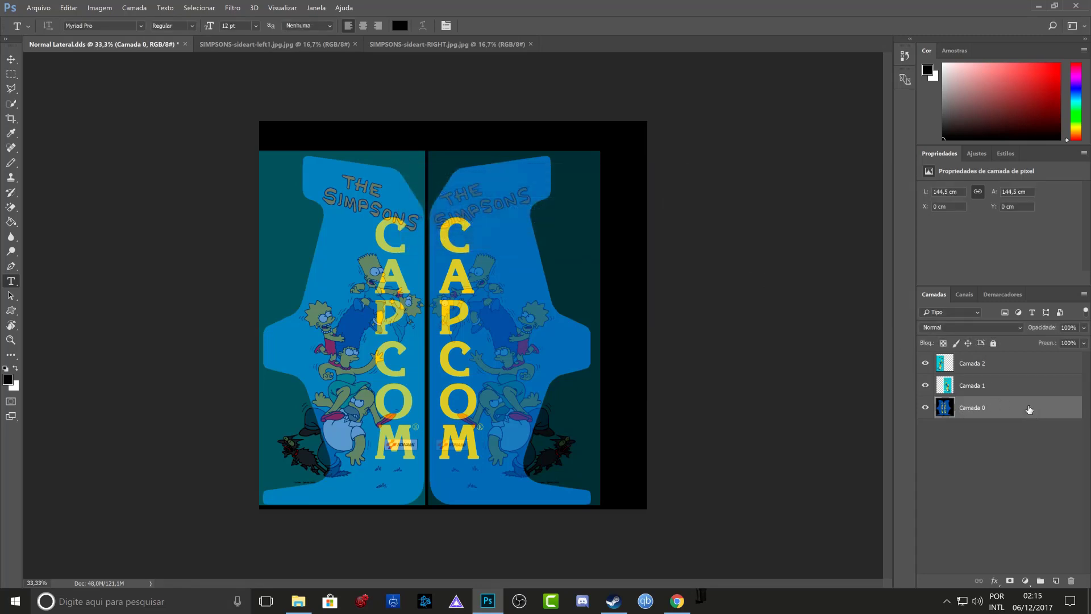
click(980, 363)
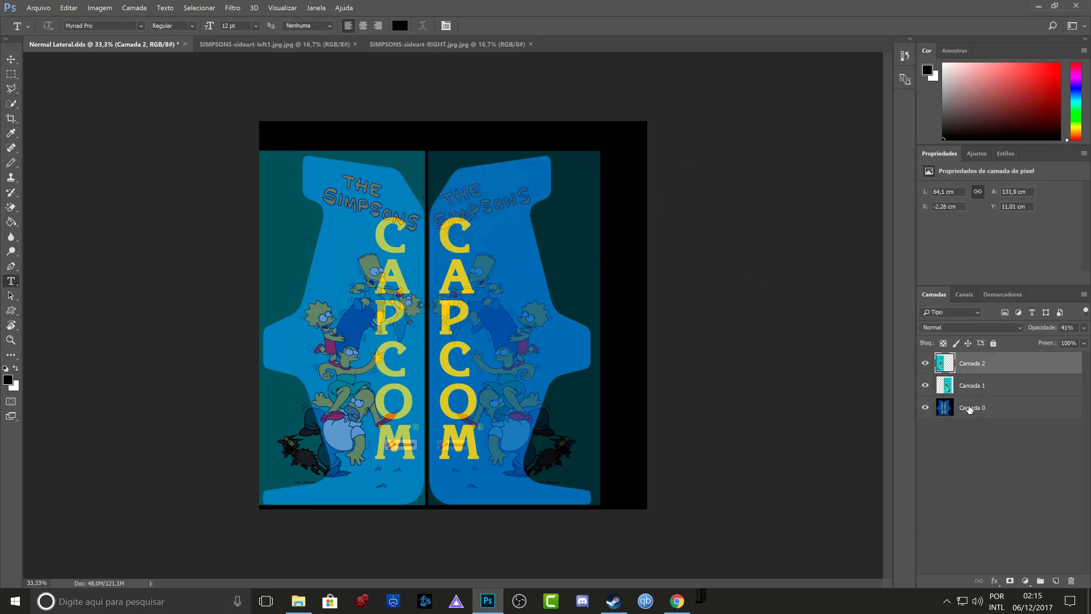
click(970, 410)
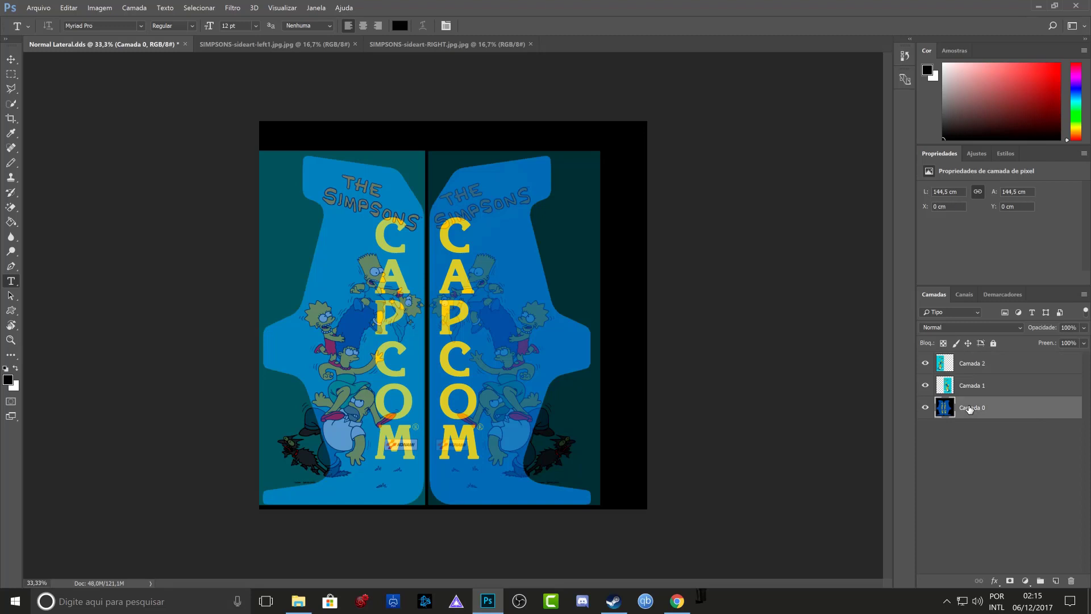
Step: Erase the black area around the cabinet shapes on Camada 0 with the Magic Eraser tool
right_click(12, 210)
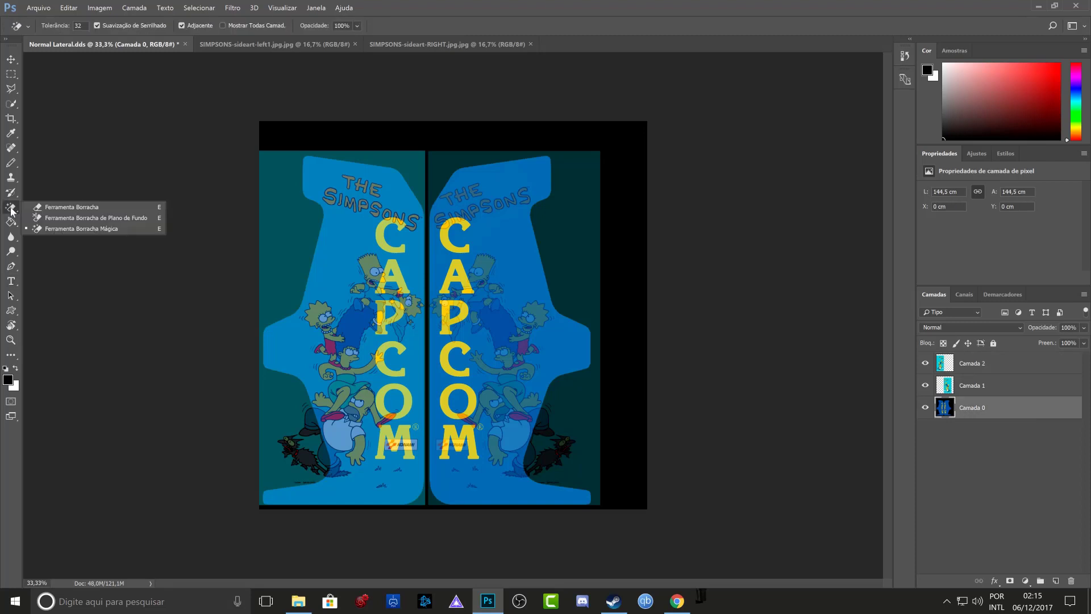
click(28, 207)
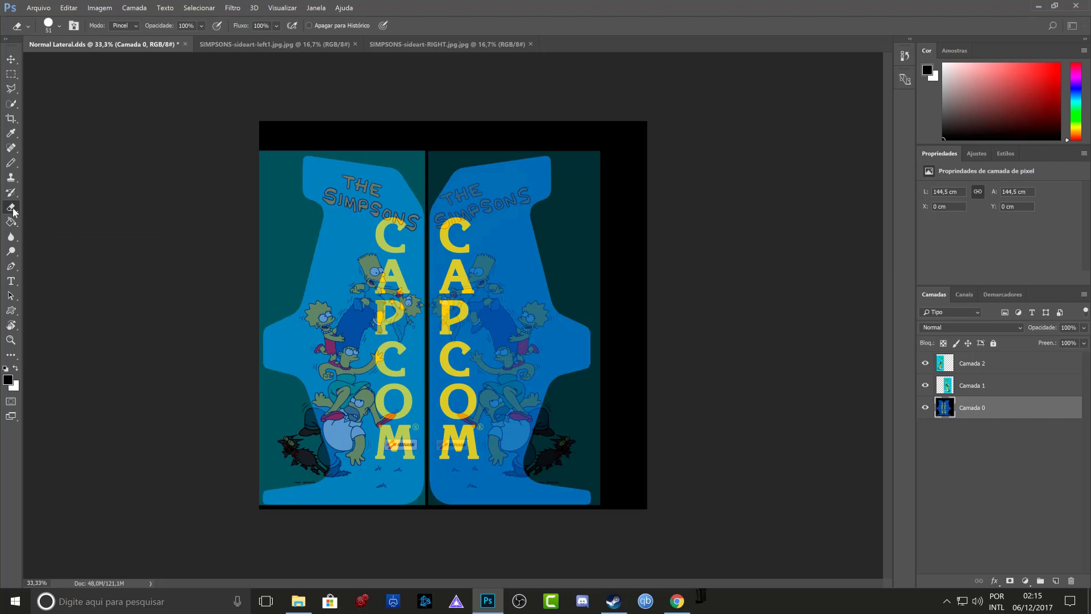
right_click(13, 210)
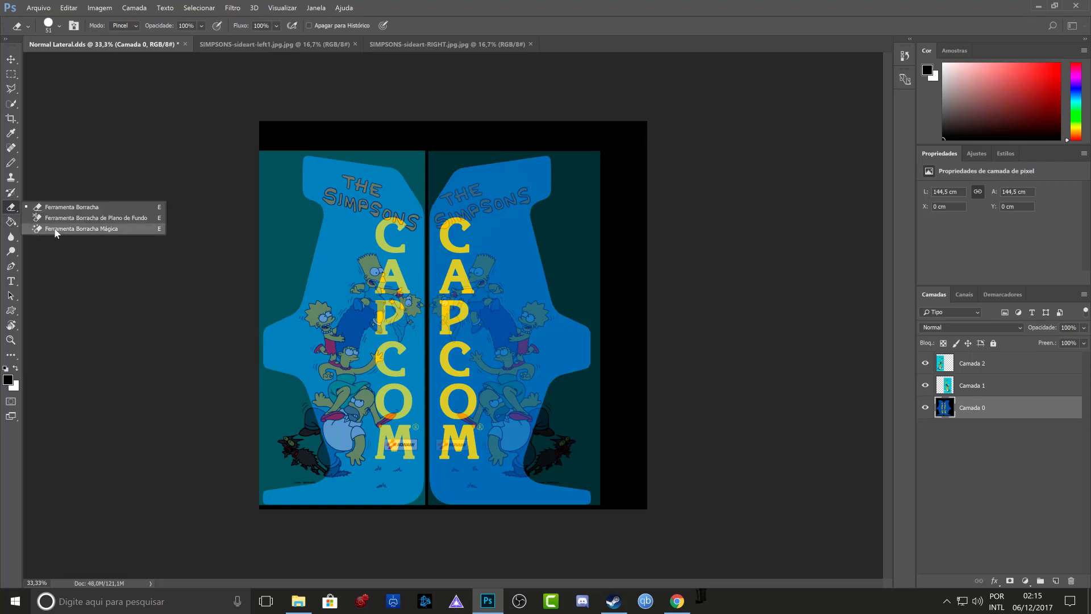
click(104, 231)
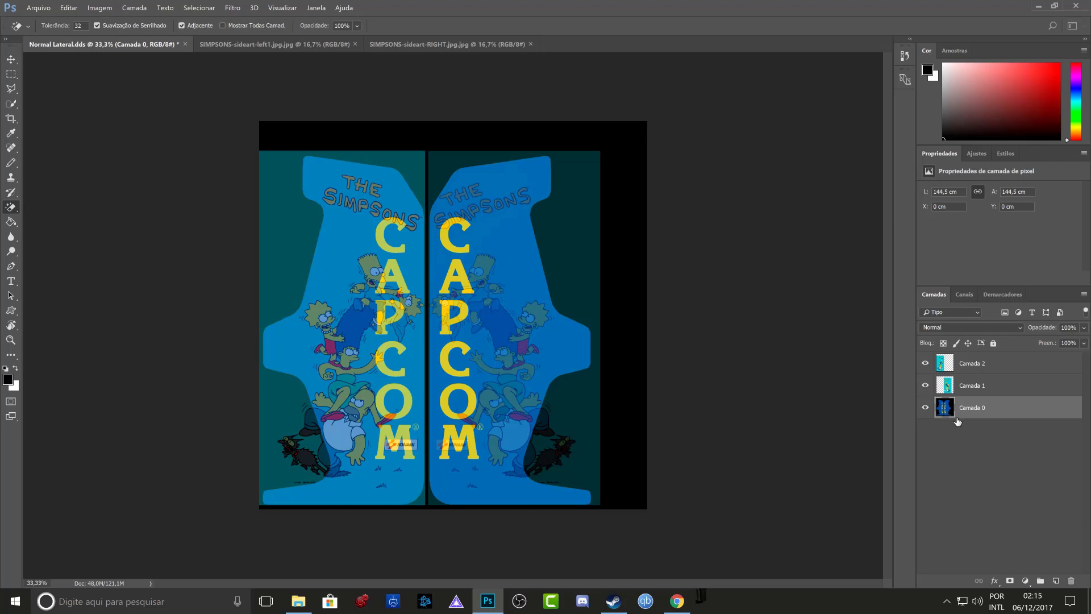
click(631, 175)
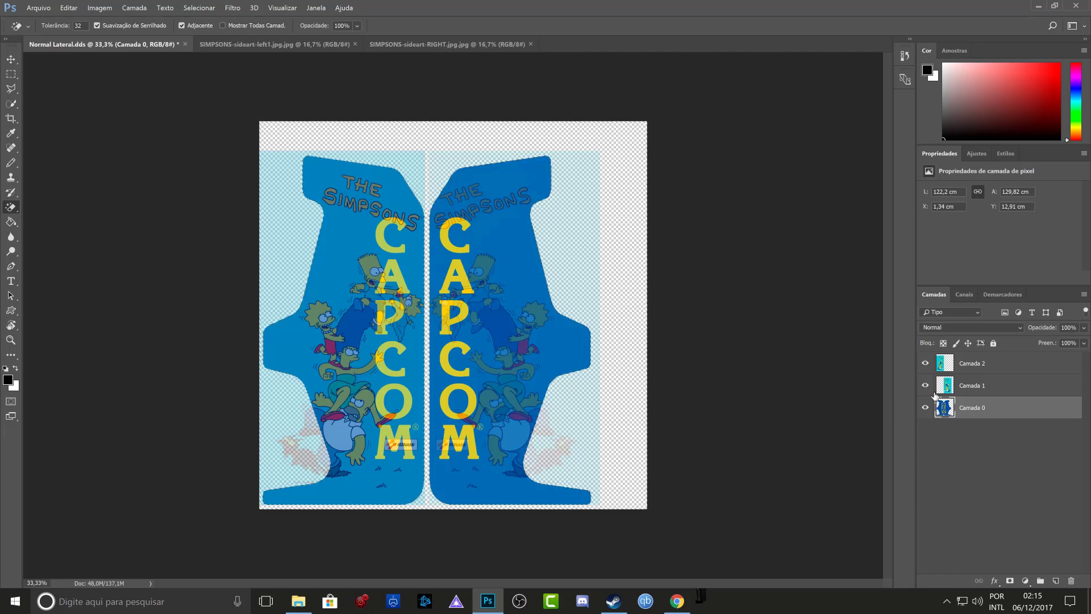
Step: Remove the Camada 1 artwork outside the right cabinet outline and raise the layer's opacity to 100%
click(973, 388)
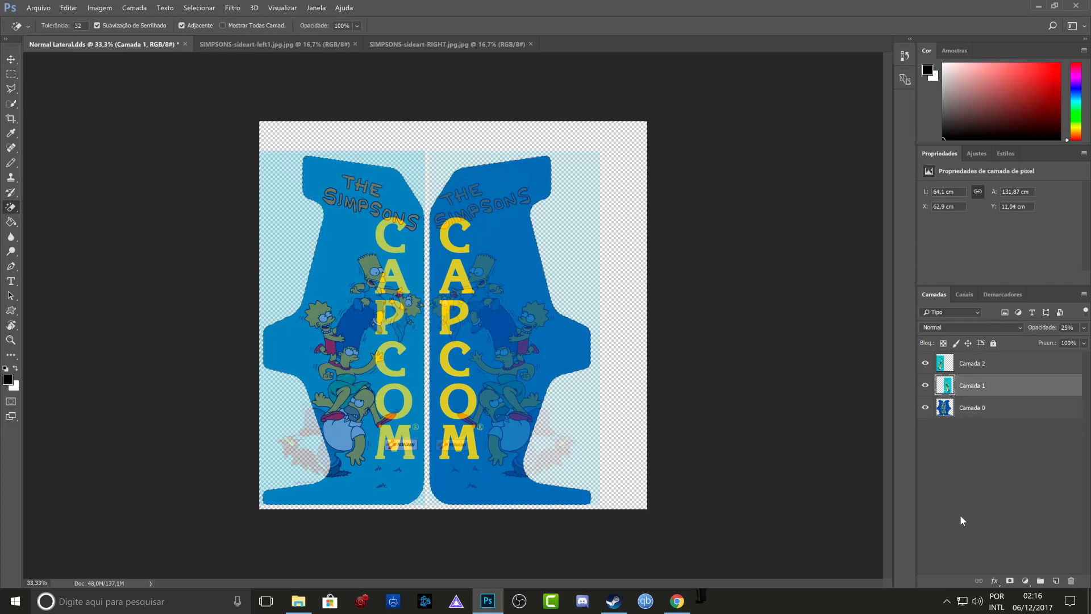
key(ctrl+z)
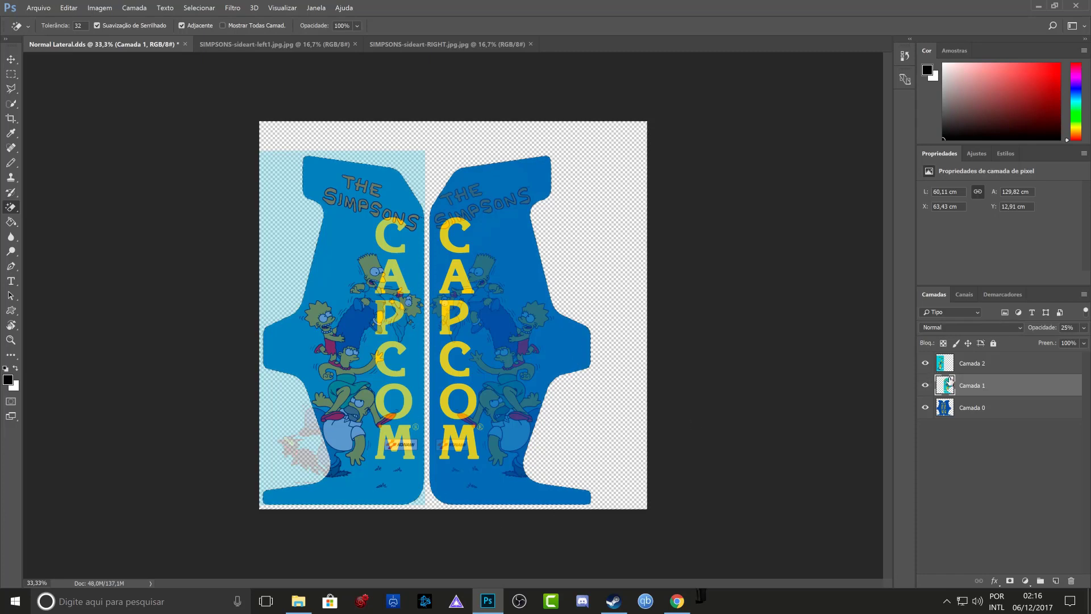
click(1085, 329)
drag(1072, 343, 1083, 342)
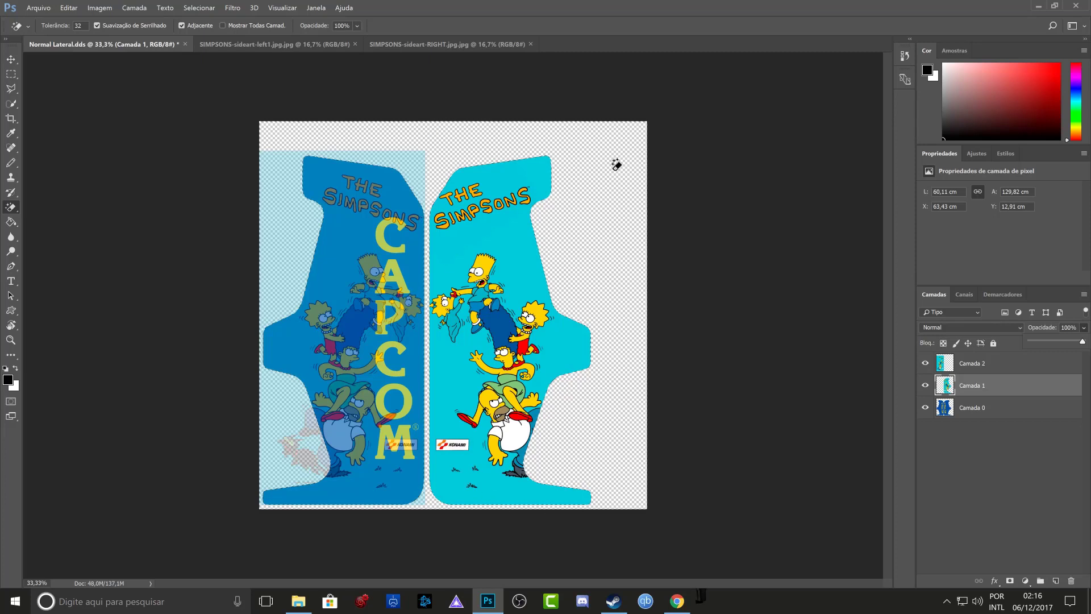
Step: Raise Camada 2 to 100% opacity, delete its artwork outside the left cabinet outline, and clear the selection
click(953, 365)
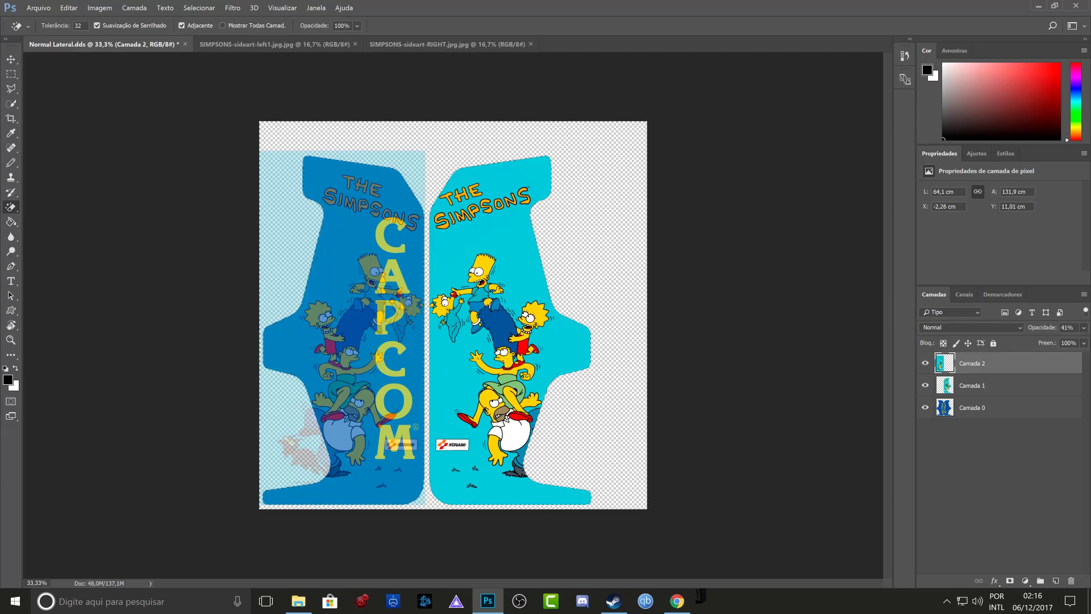
click(1084, 329)
drag(1053, 346, 1089, 342)
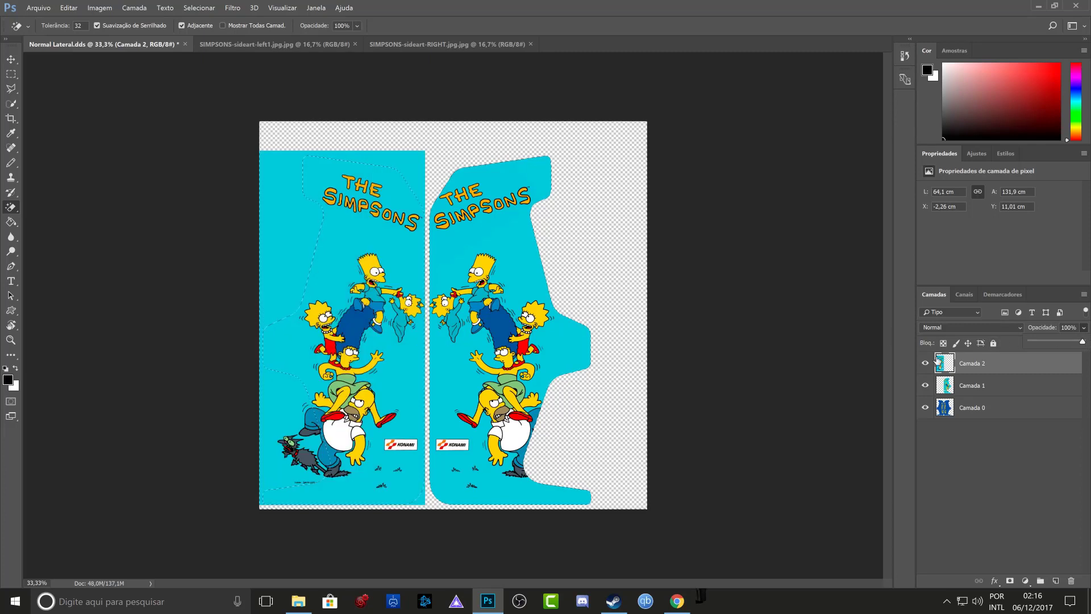
click(975, 369)
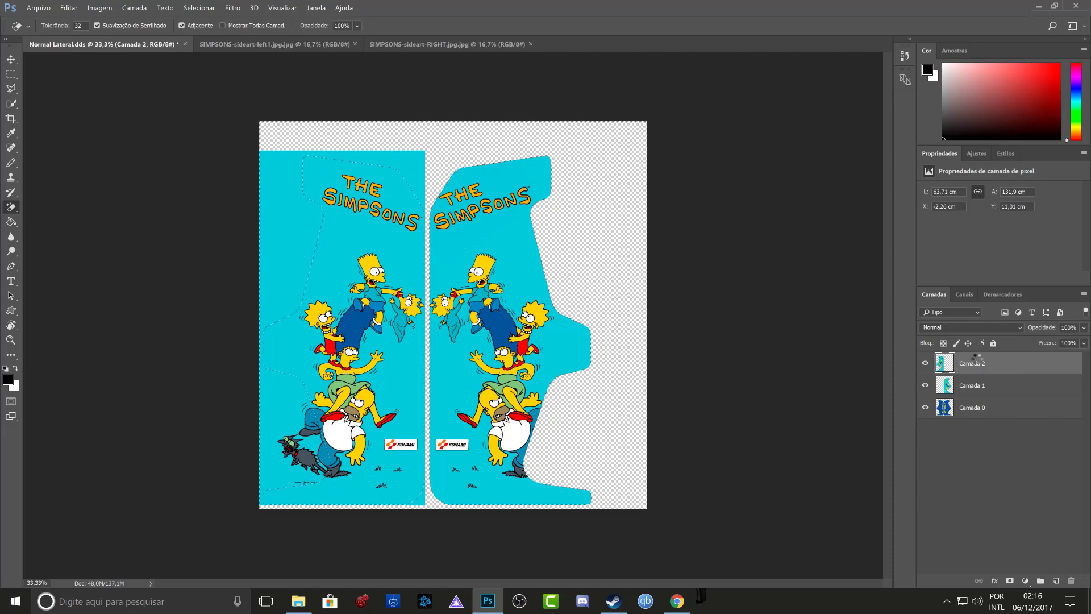
key(Delete)
key(ctrl+d)
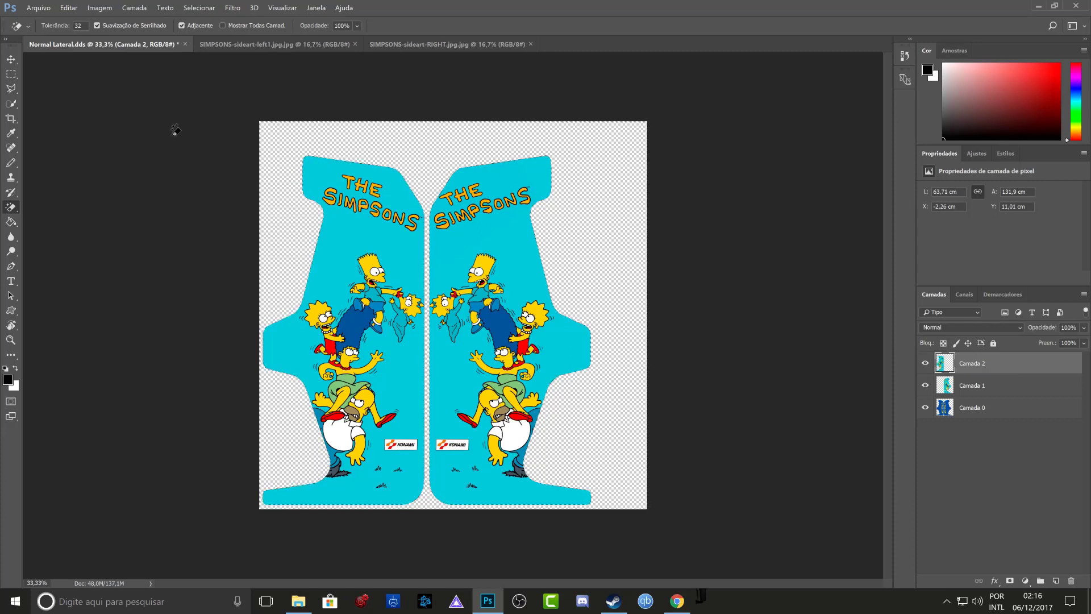
click(12, 75)
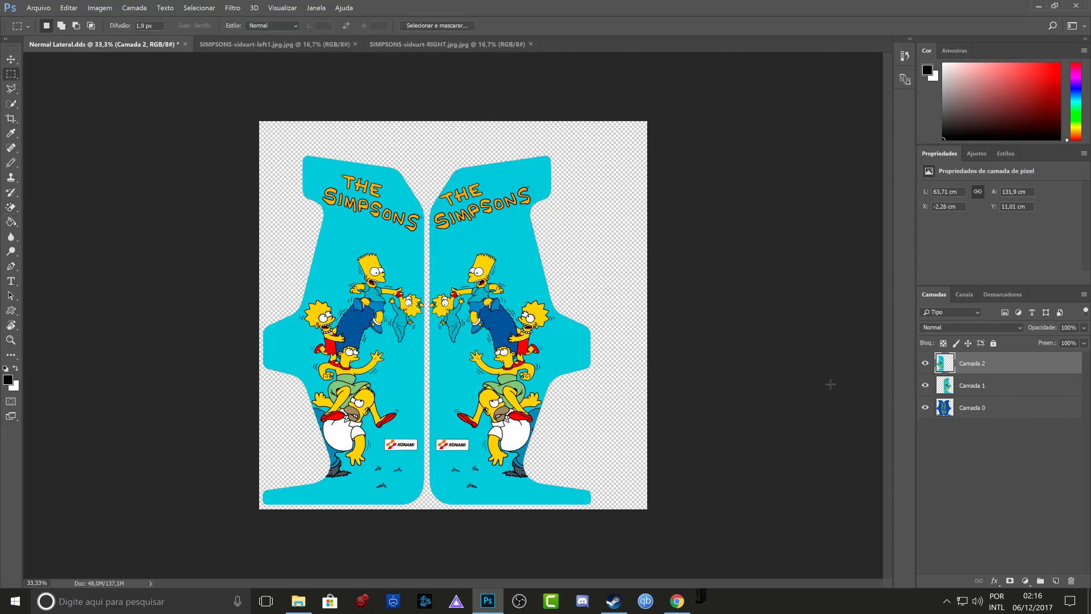
Step: Fill the transparent area around the cabinet shapes on Camada 0 with black using the Paint Bucket
click(952, 411)
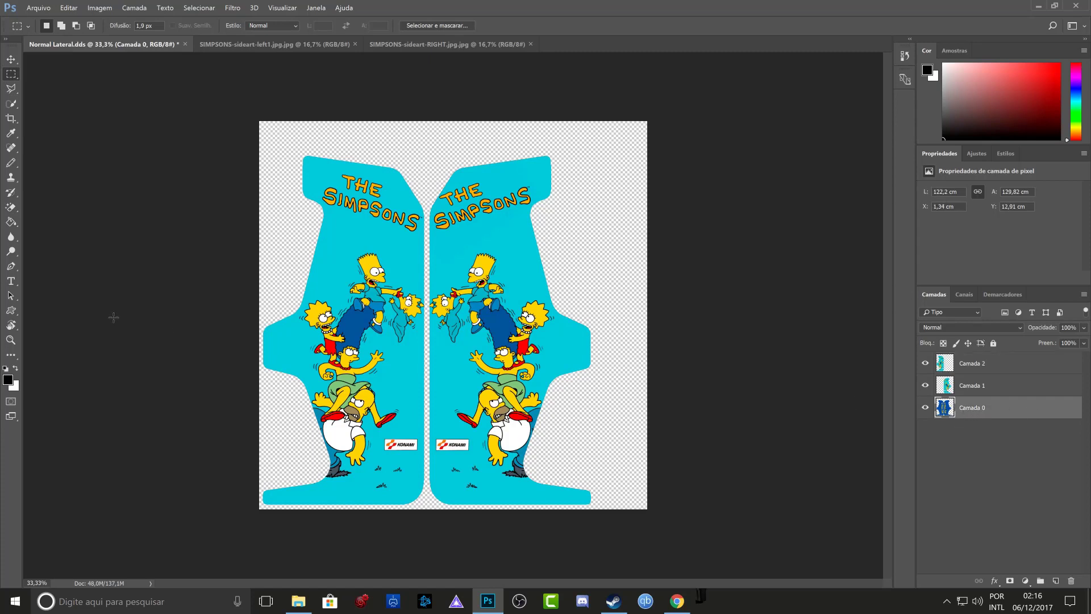
click(11, 222)
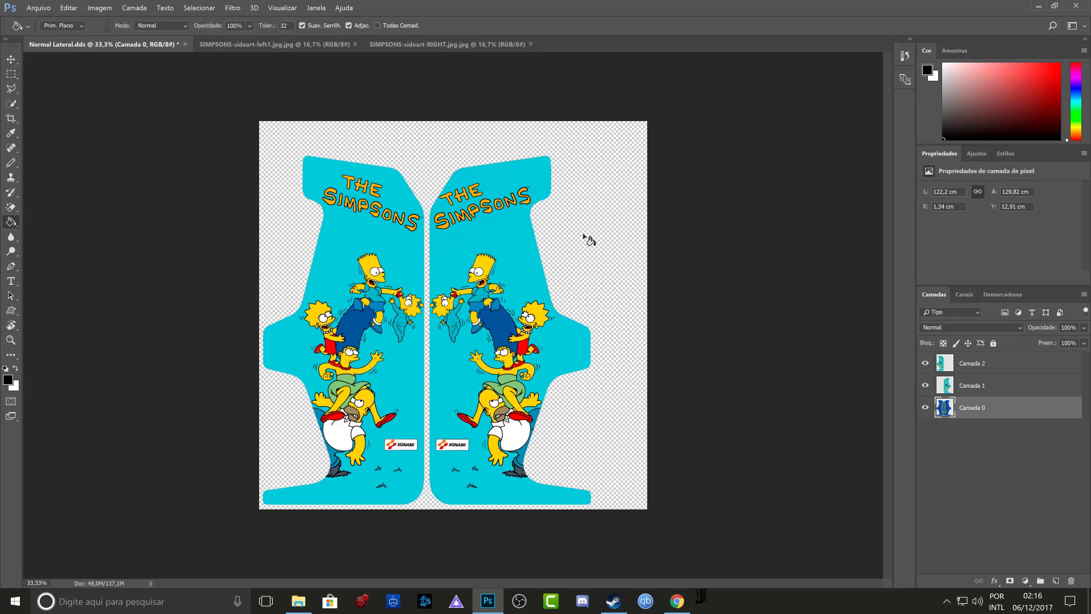
click(600, 243)
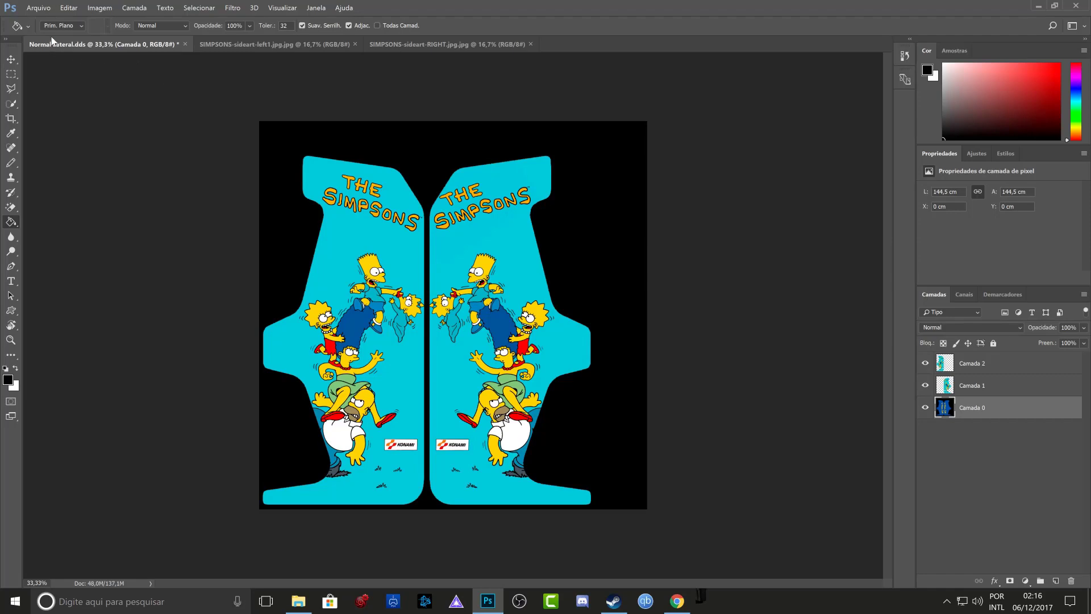
Step: Save a copy of the artwork in D3D/DDS format as "simpsons lateral" in the Modelos folder, keeping the offered NVIDIA DDS options
click(39, 8)
click(66, 141)
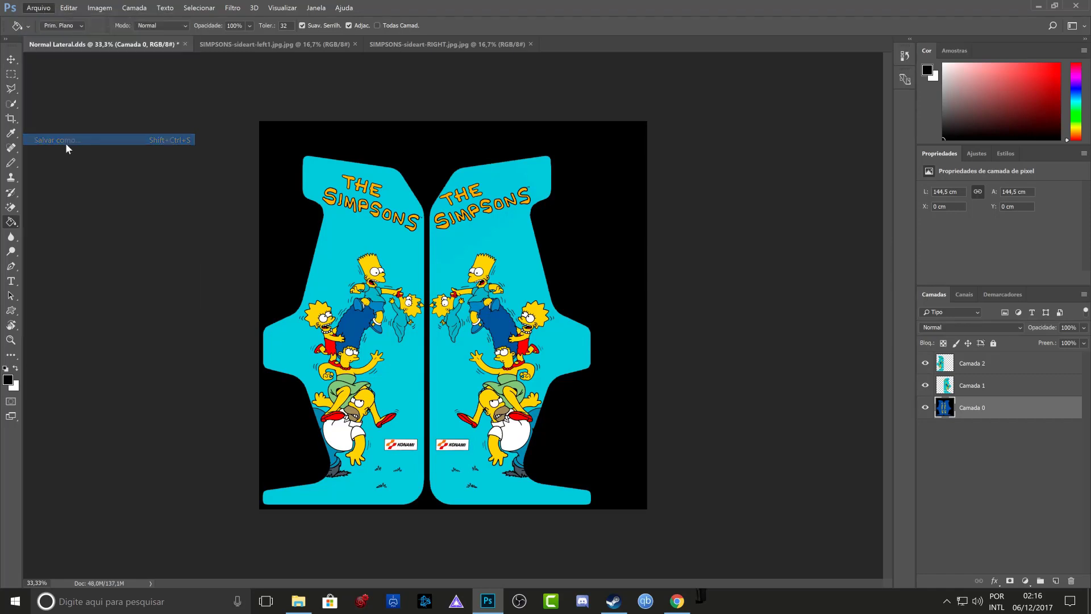
click(707, 375)
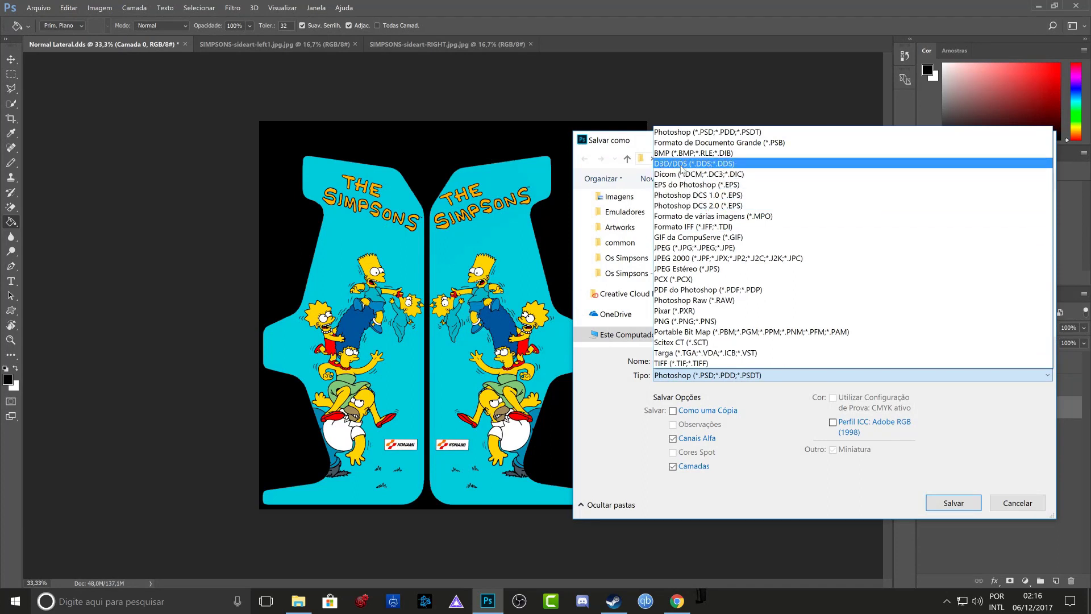
click(681, 164)
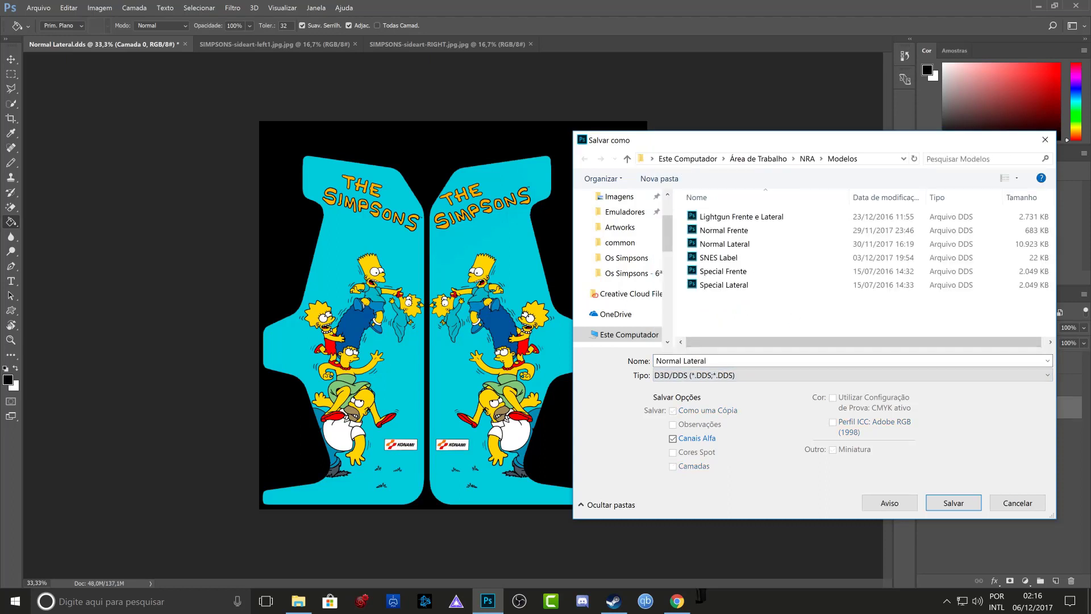
click(681, 360)
text(s)
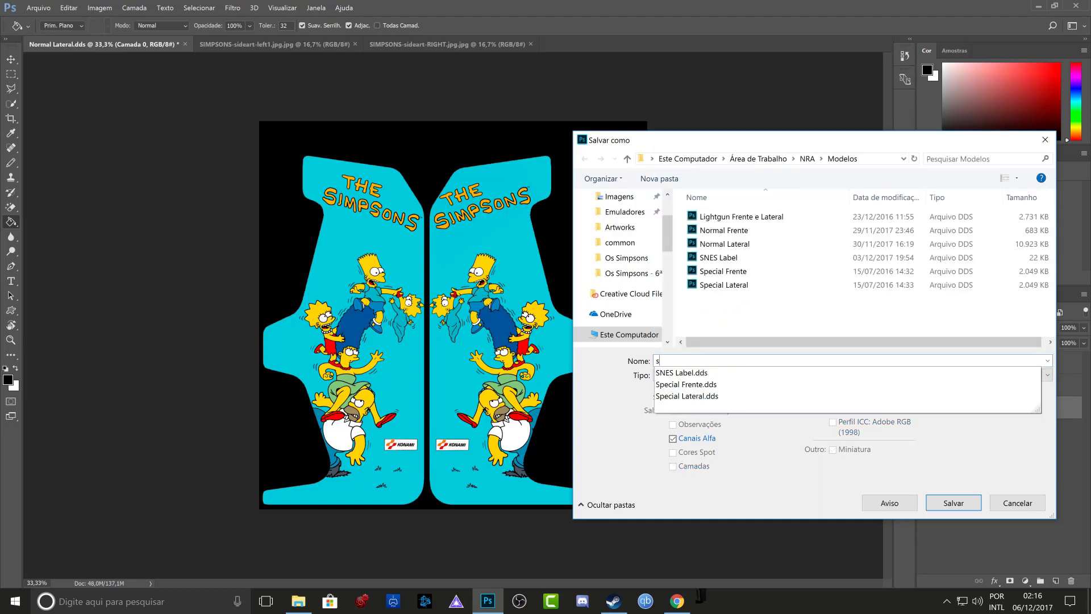
text(impsons lateral)
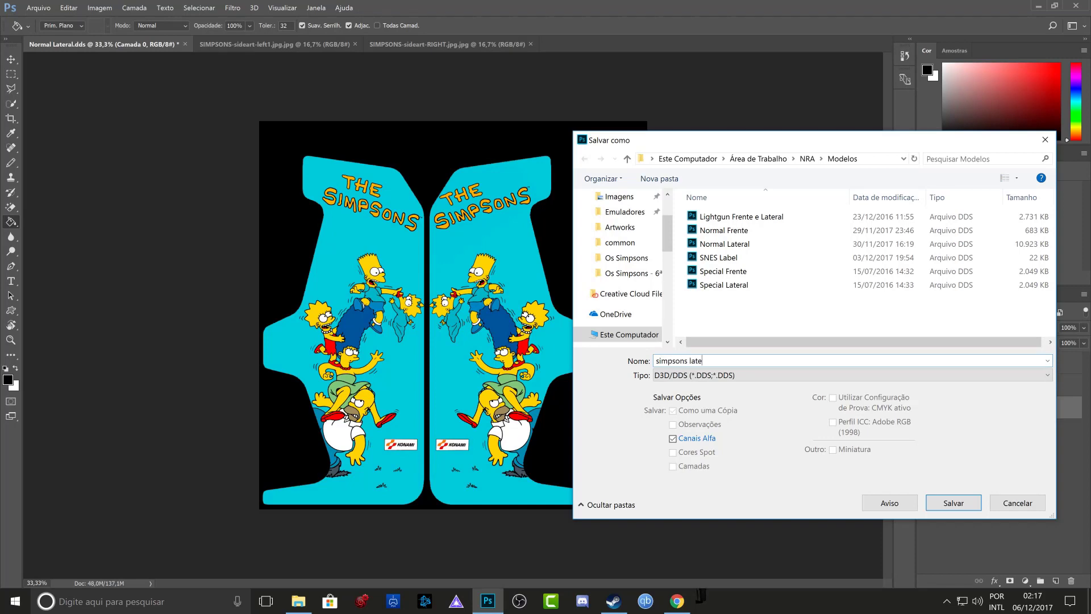
click(953, 507)
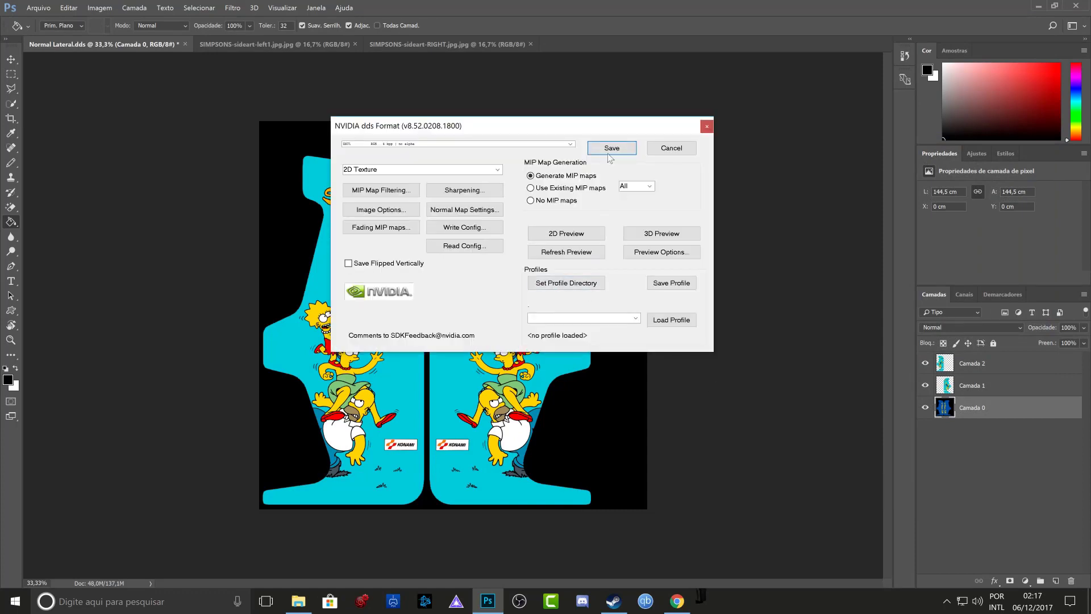
click(615, 149)
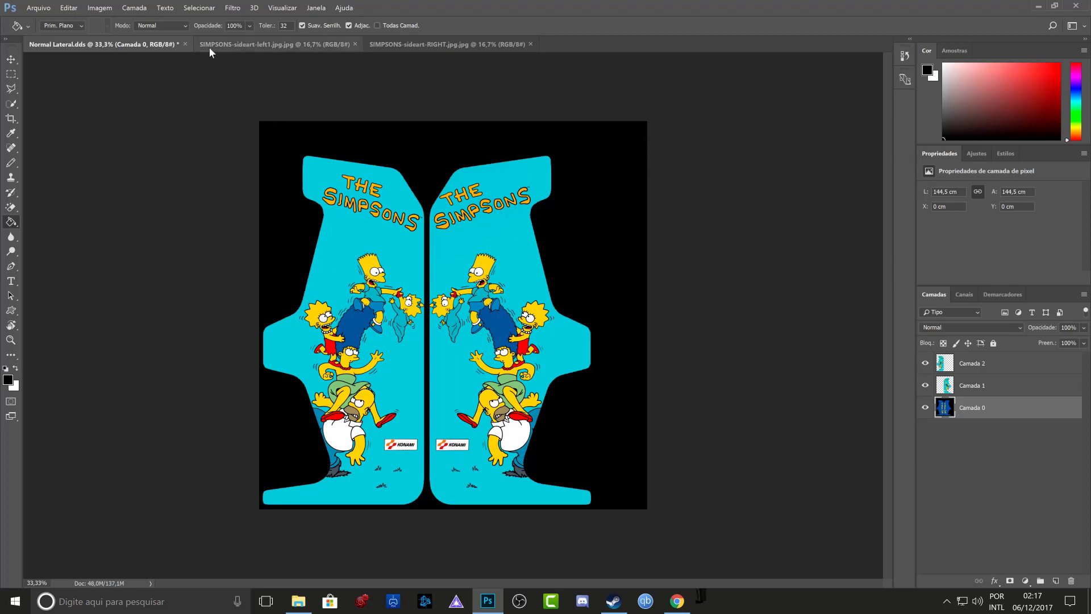
Step: Close Normal Lateral.dds without saving changes, along with both Simpsons side art documents
click(186, 45)
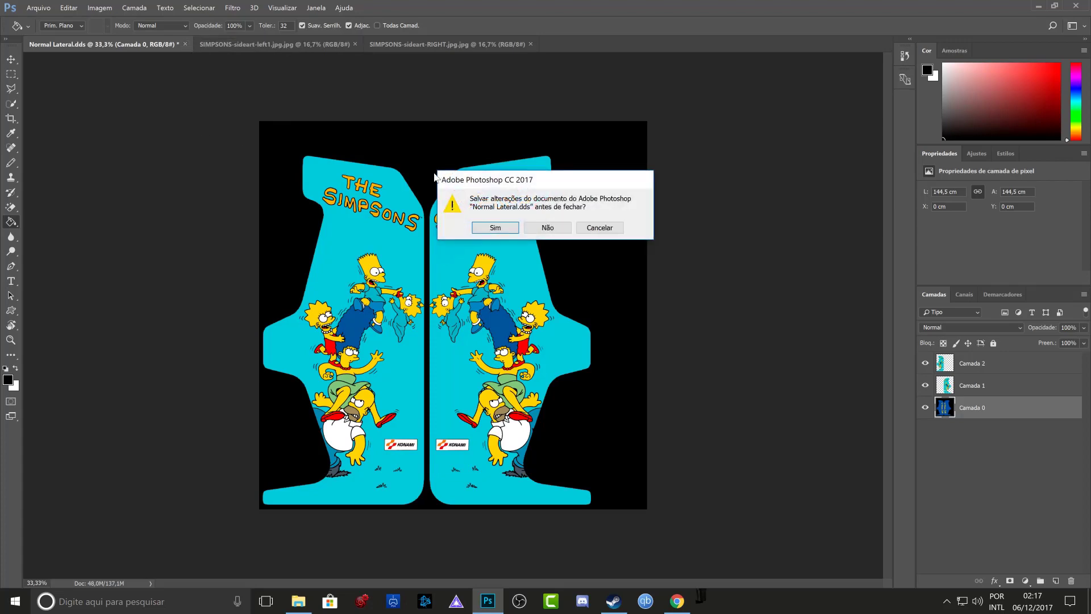
click(550, 229)
click(183, 44)
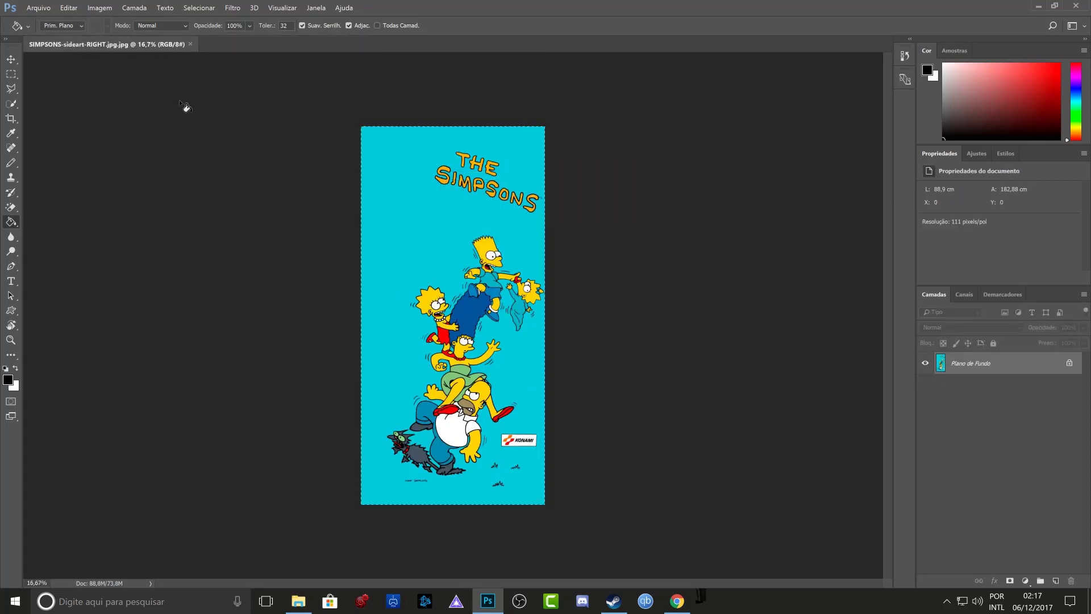
click(190, 44)
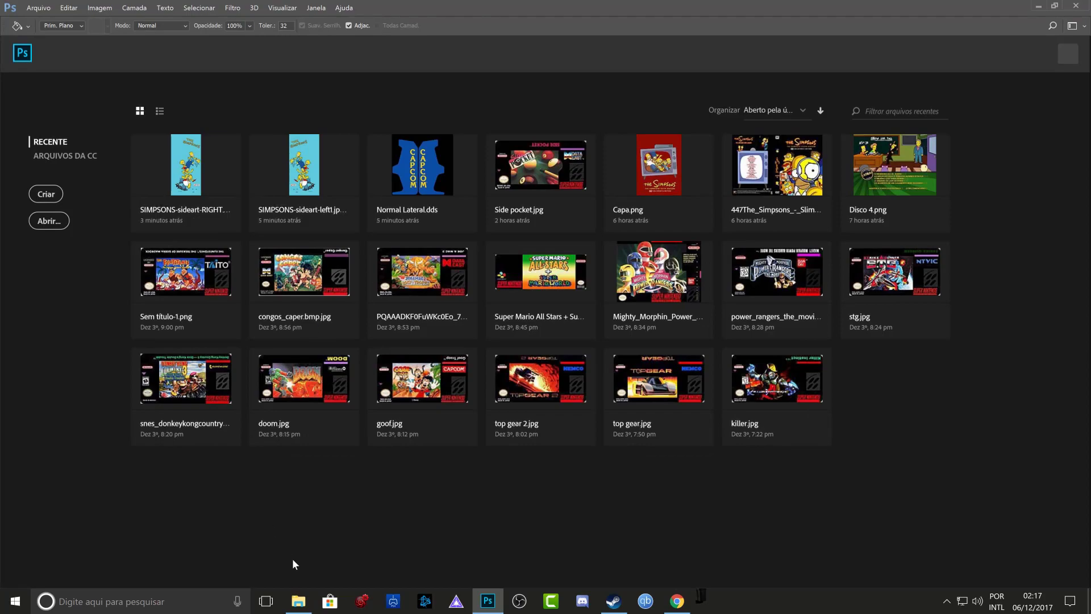
Step: Clear the open windows off the desktop and open the Modelos folder inside the NRA folder
click(300, 600)
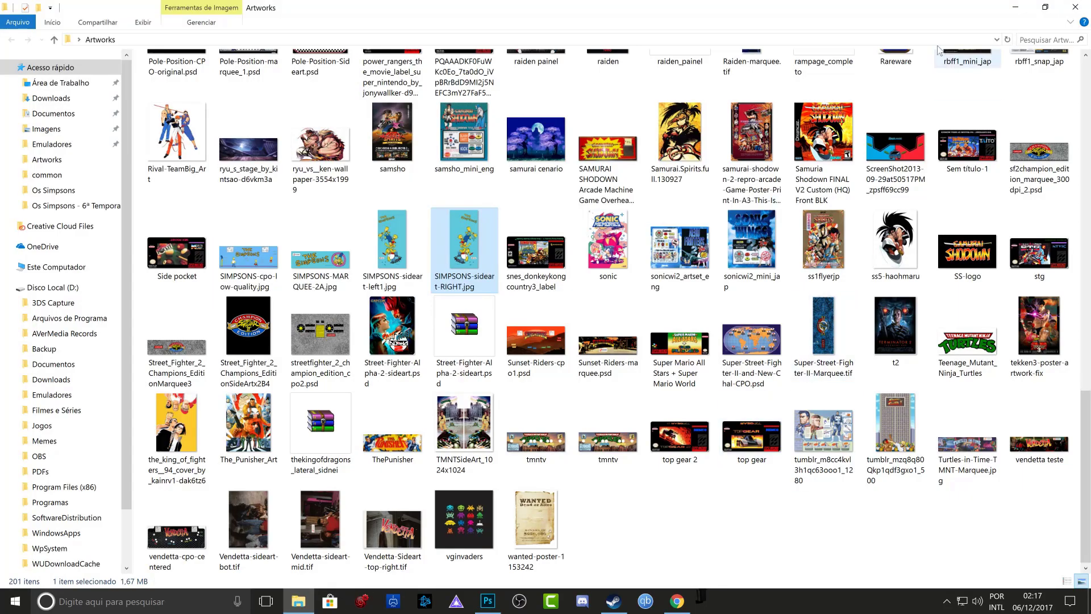
click(1014, 7)
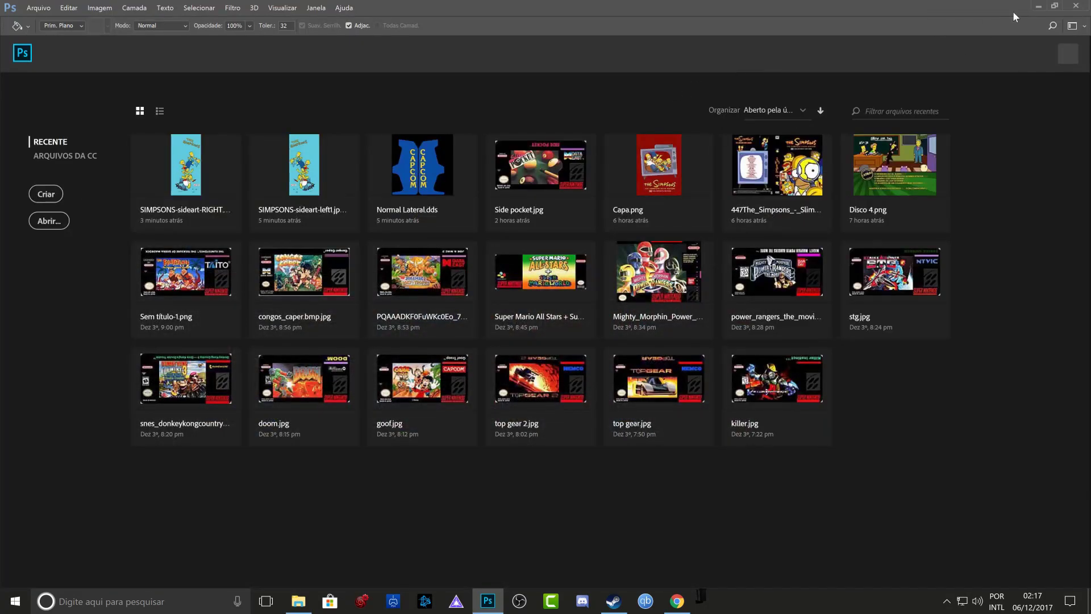
click(1038, 7)
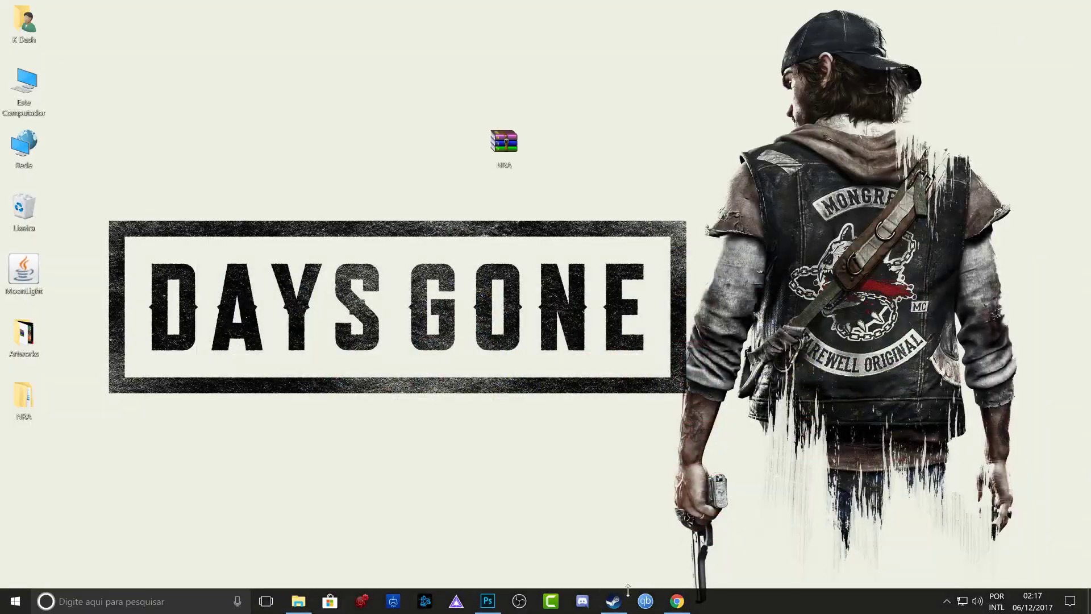
click(614, 600)
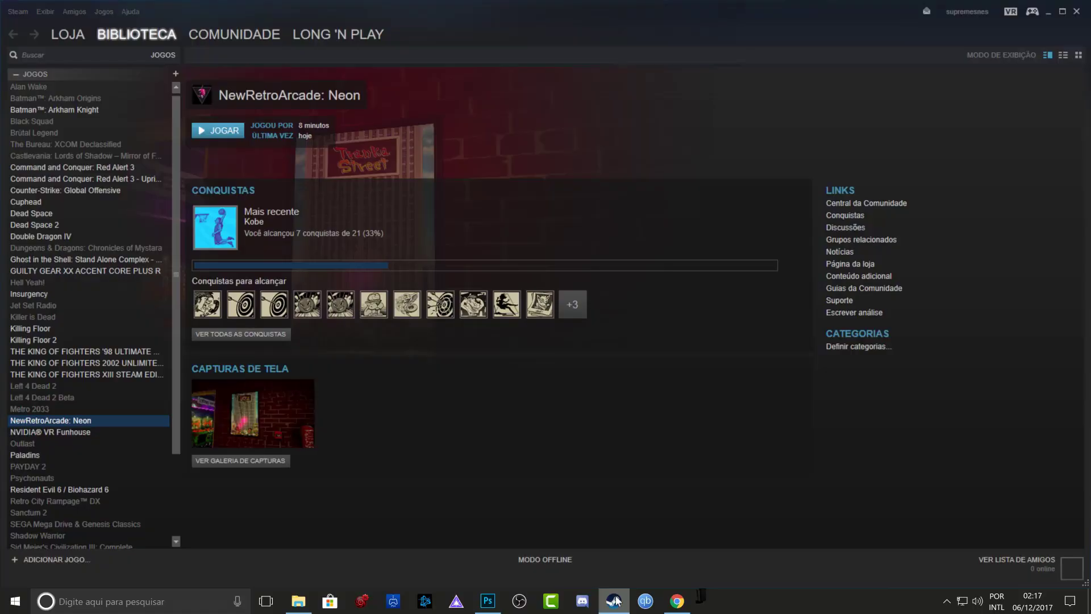
click(1048, 13)
double_click(22, 398)
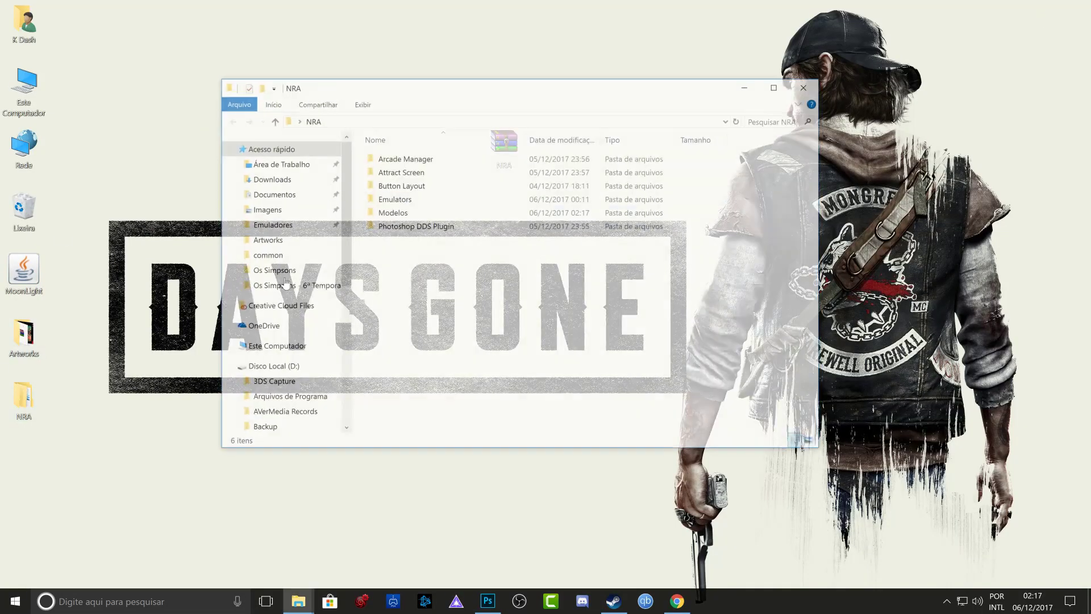
click(774, 88)
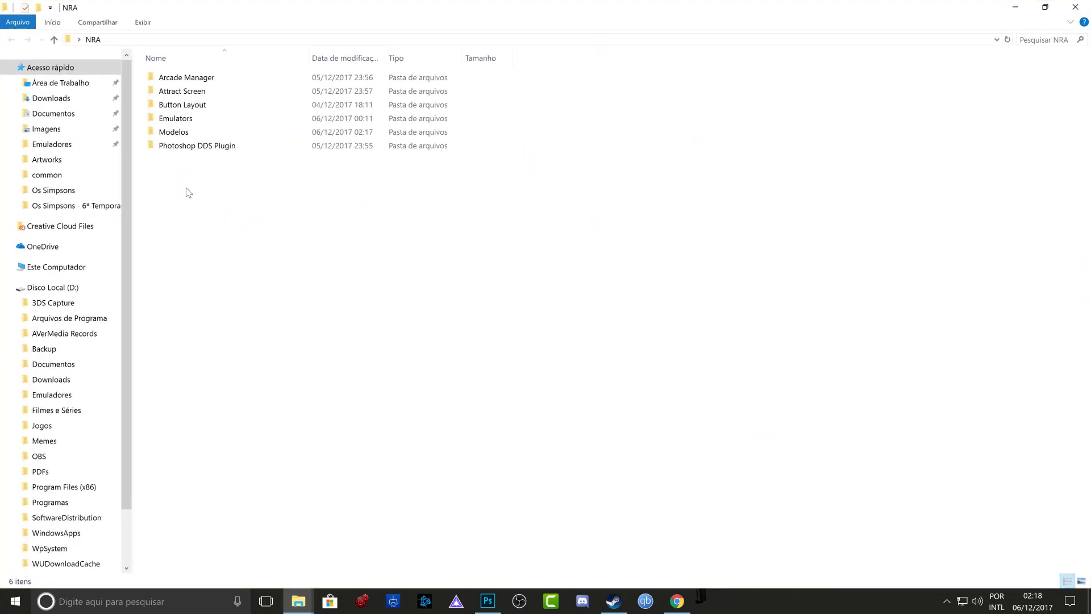
double_click(172, 133)
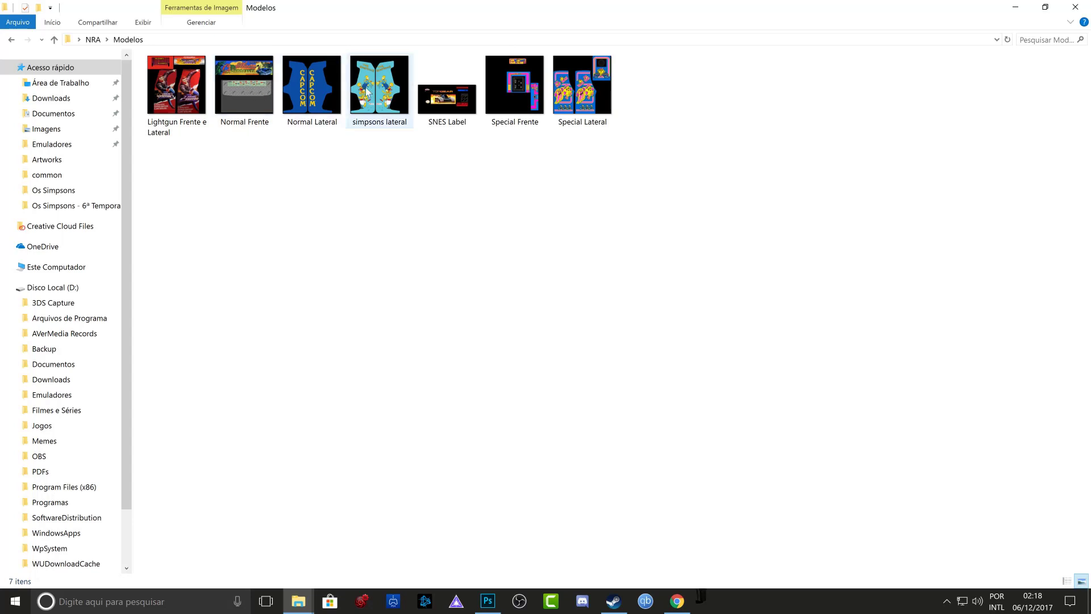
Step: Open the Normal Frente template from Modelos in Photoshop, leaving it without colour management
right_click(251, 80)
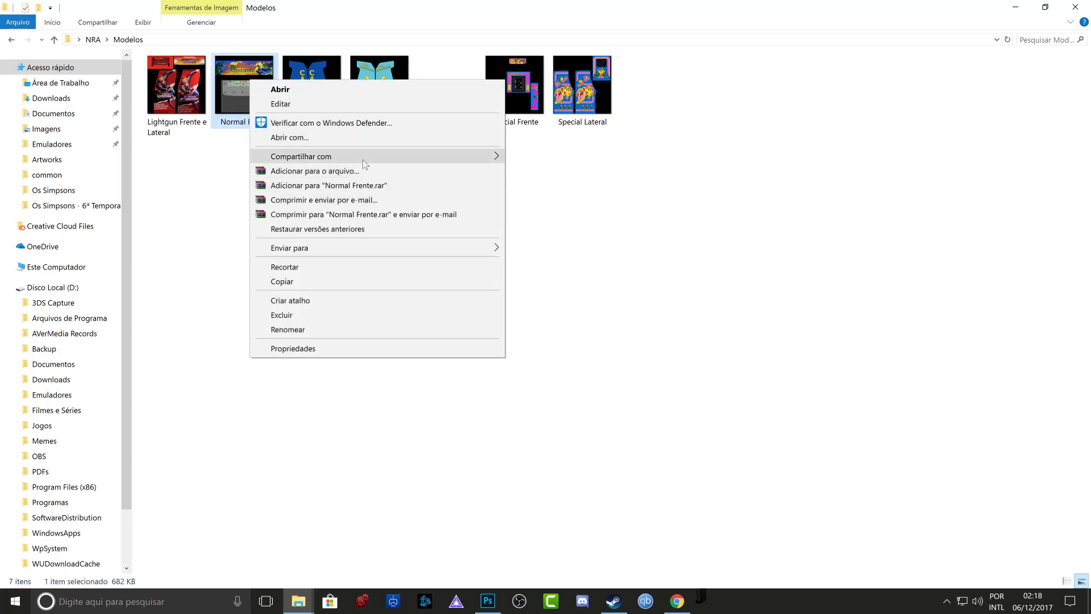
click(383, 139)
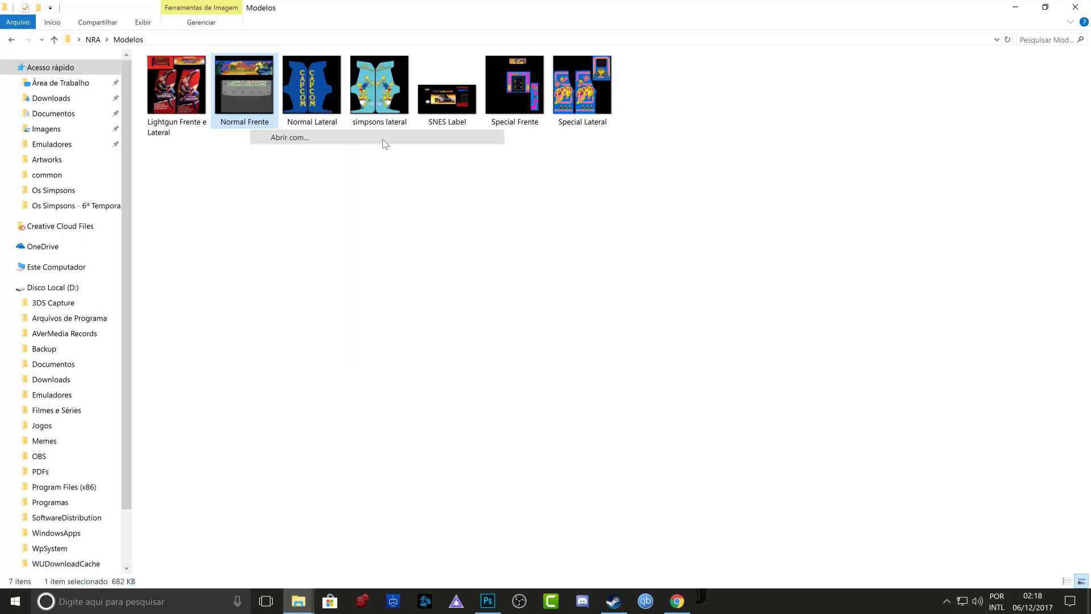
click(565, 380)
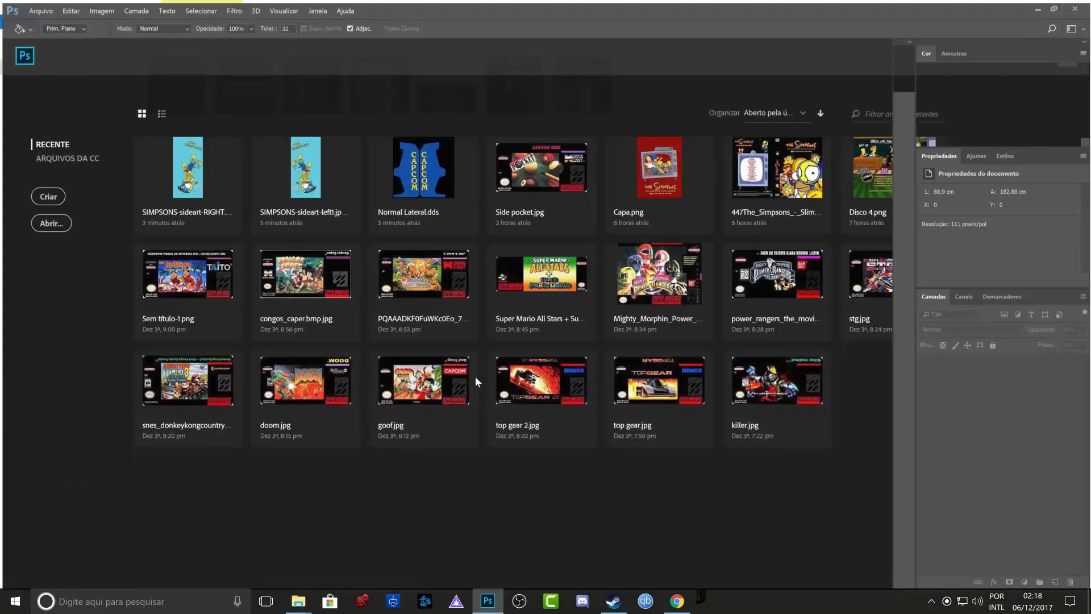
click(592, 282)
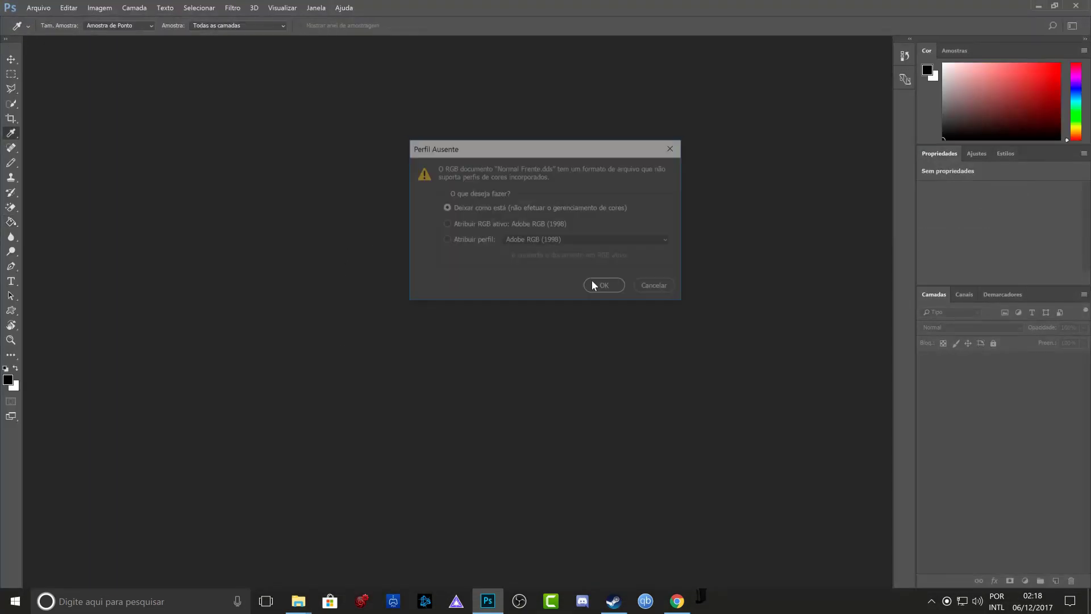
click(592, 284)
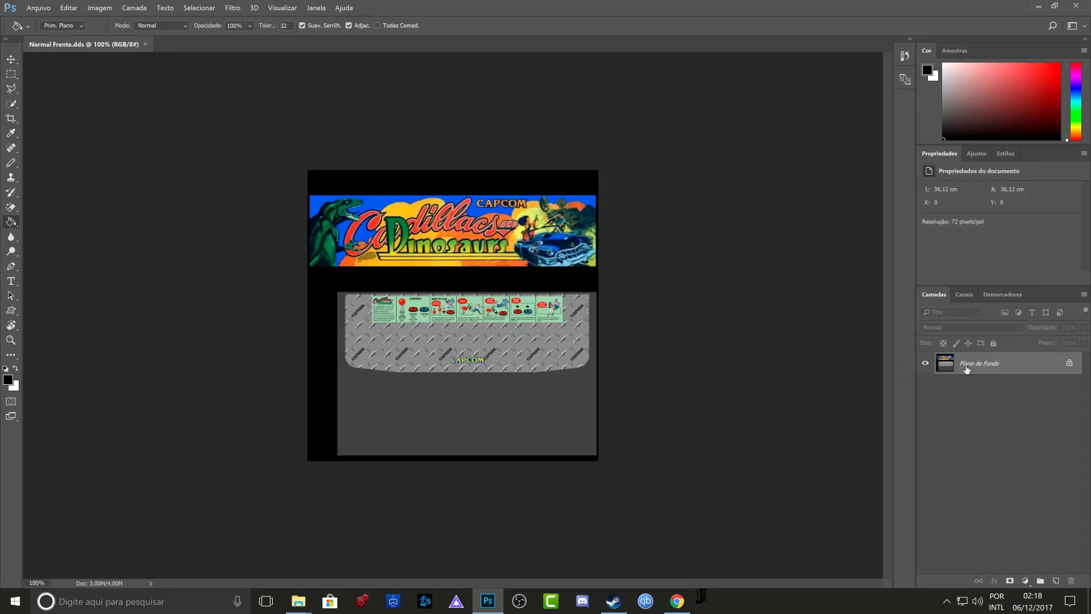
Step: Convert the locked background of Normal Frente.dds into a normal layer named Camada 0
key(ctrl+plus)
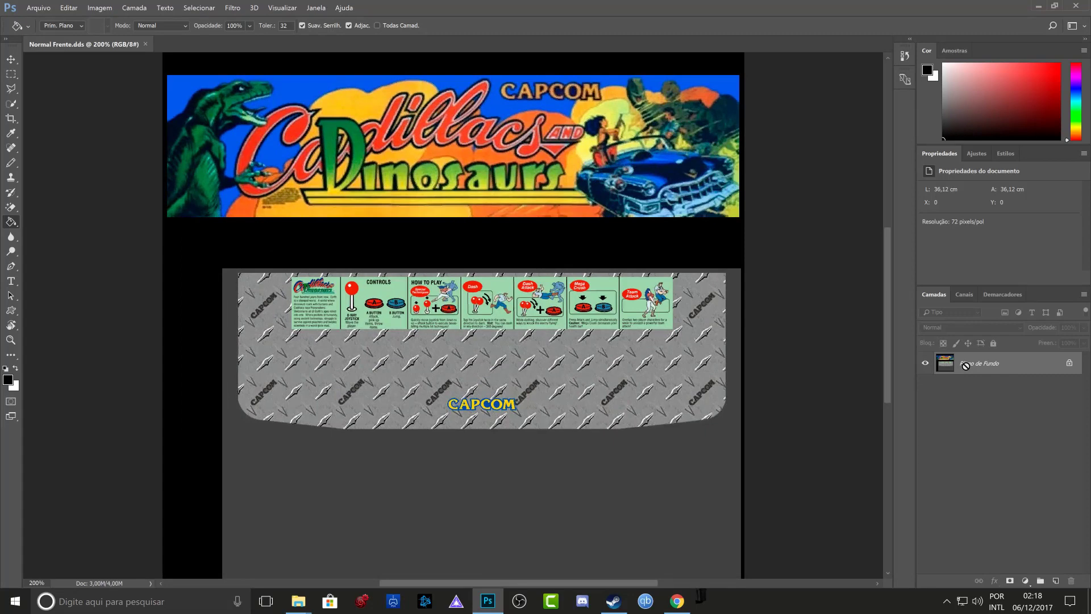
key(ctrl+minus)
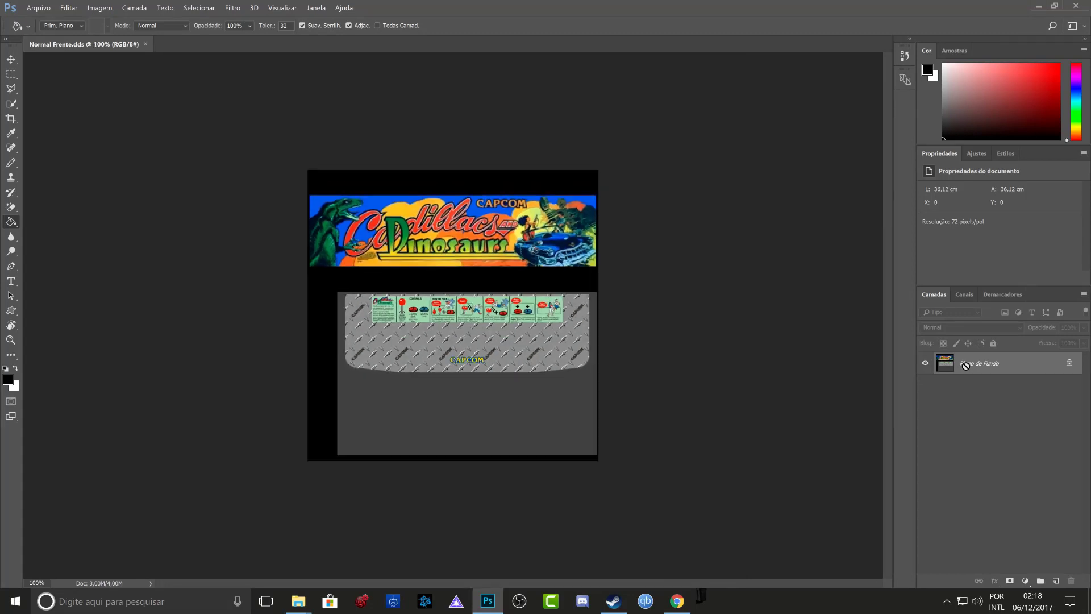
double_click(964, 372)
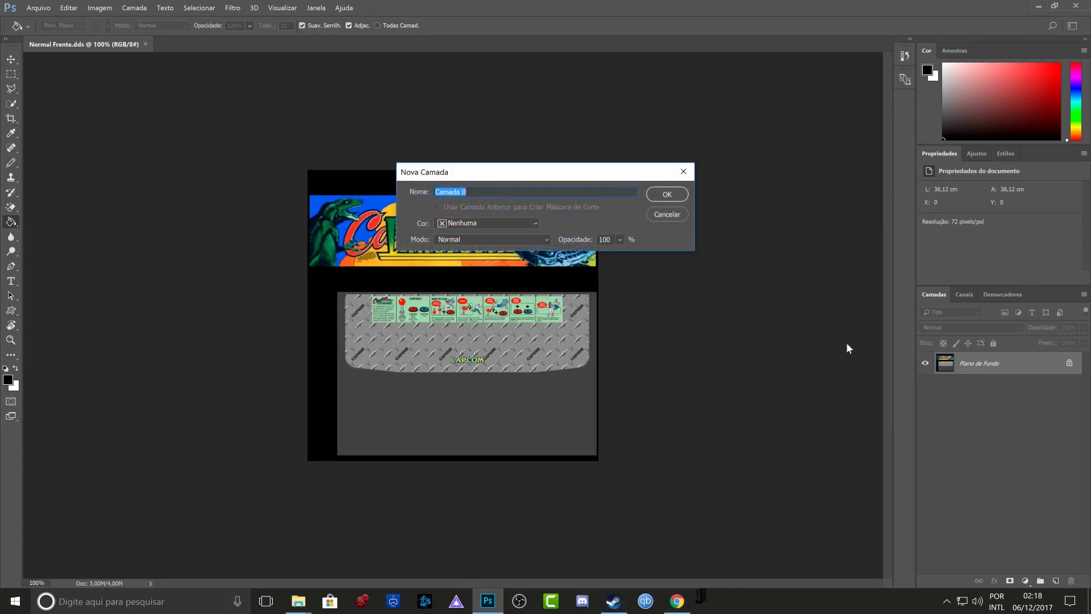
click(677, 199)
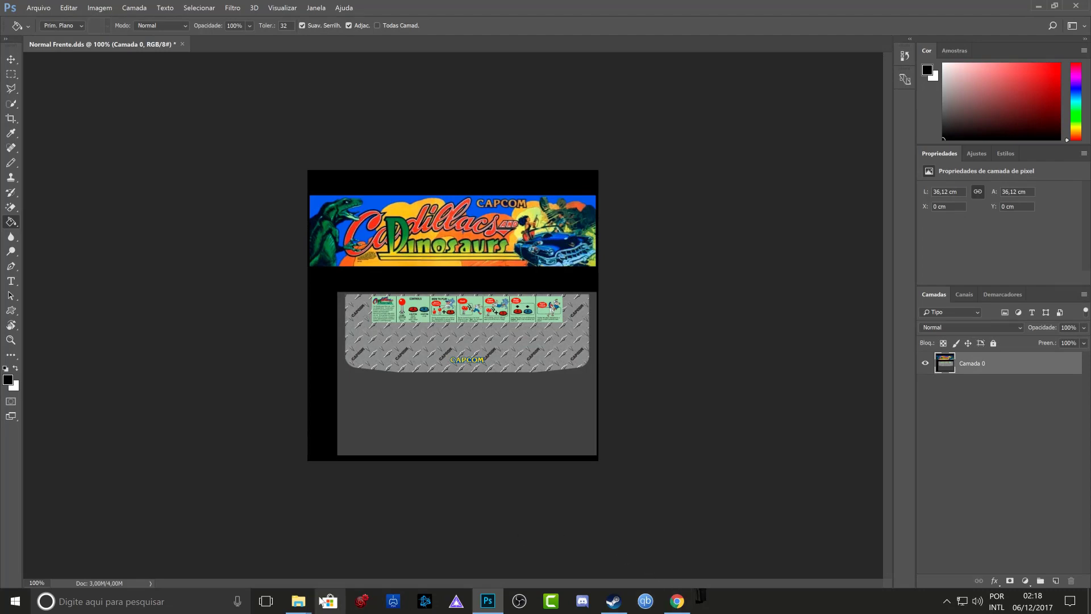
Step: Open SIMPSONS-MARQUEE-2A.jpg from the Artworks folder in Photoshop, accepting the offered colour profile handling
mouse_move(299, 601)
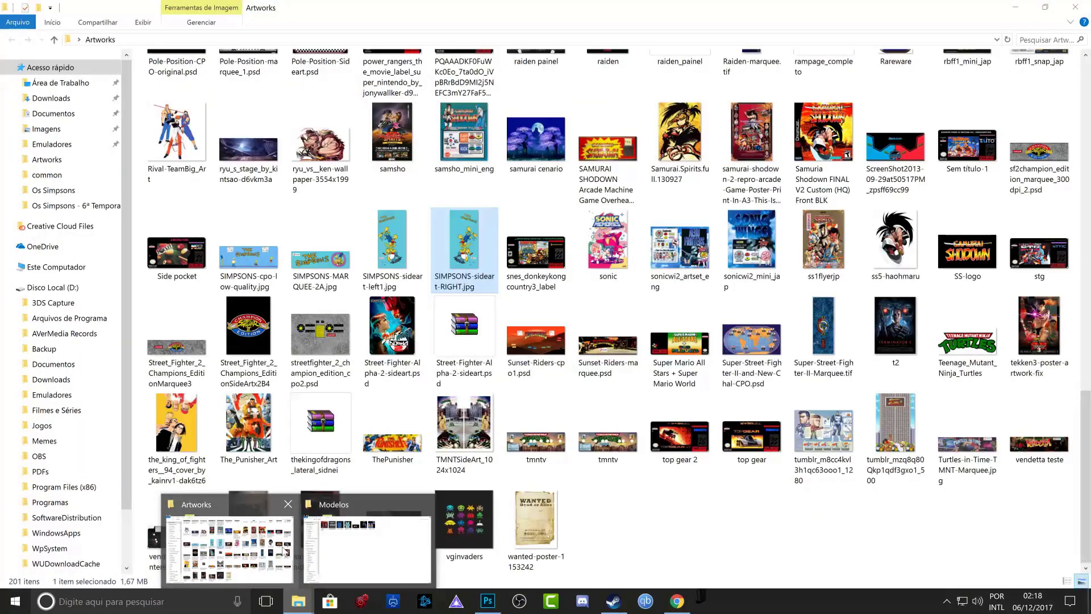
click(284, 552)
click(307, 274)
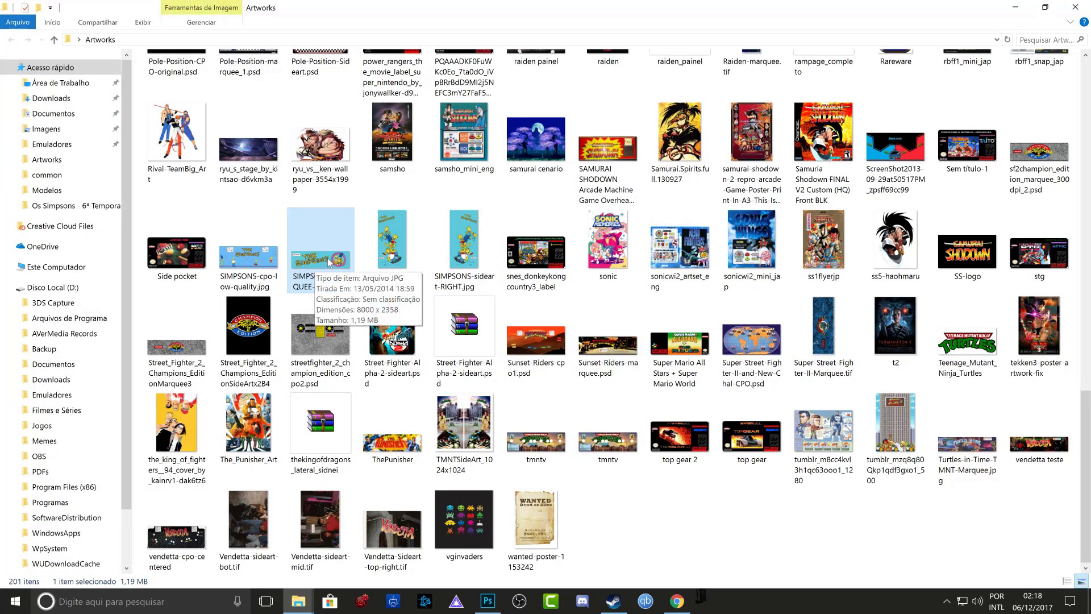
click(246, 264)
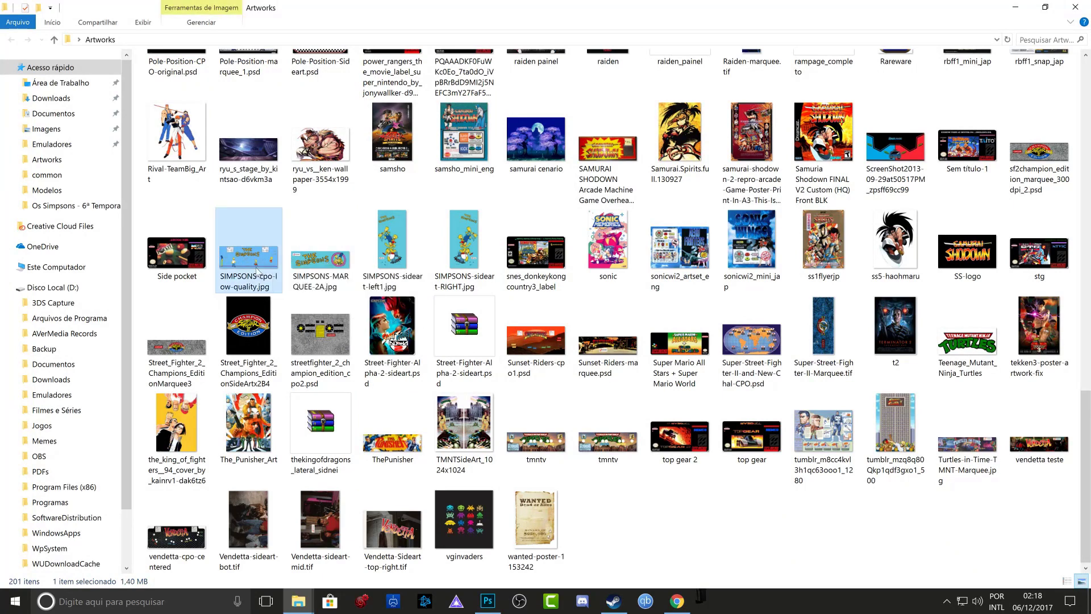
right_click(306, 264)
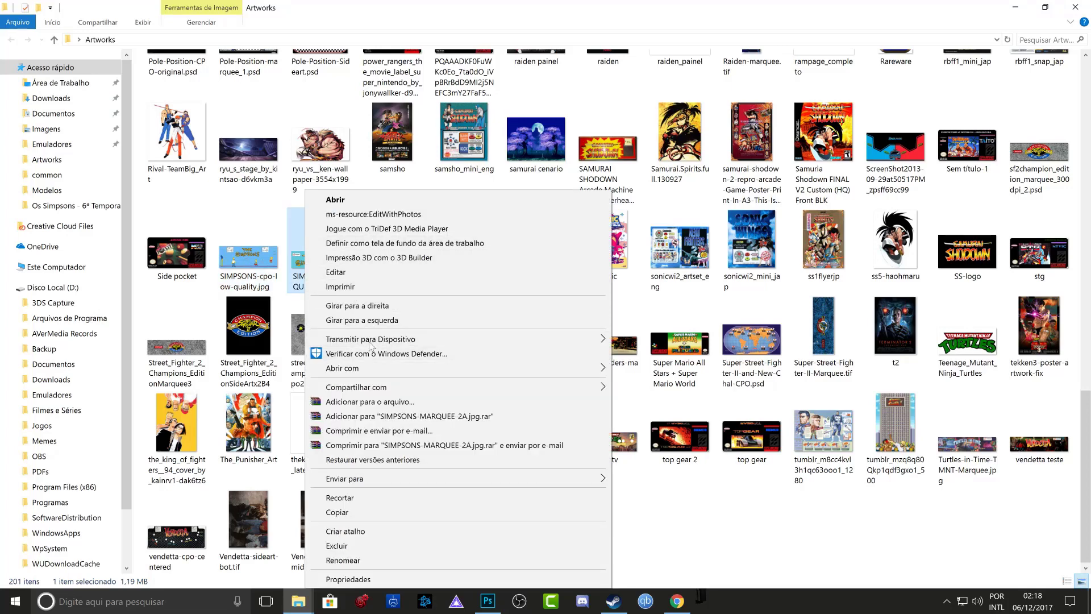
mouse_move(408, 370)
click(659, 370)
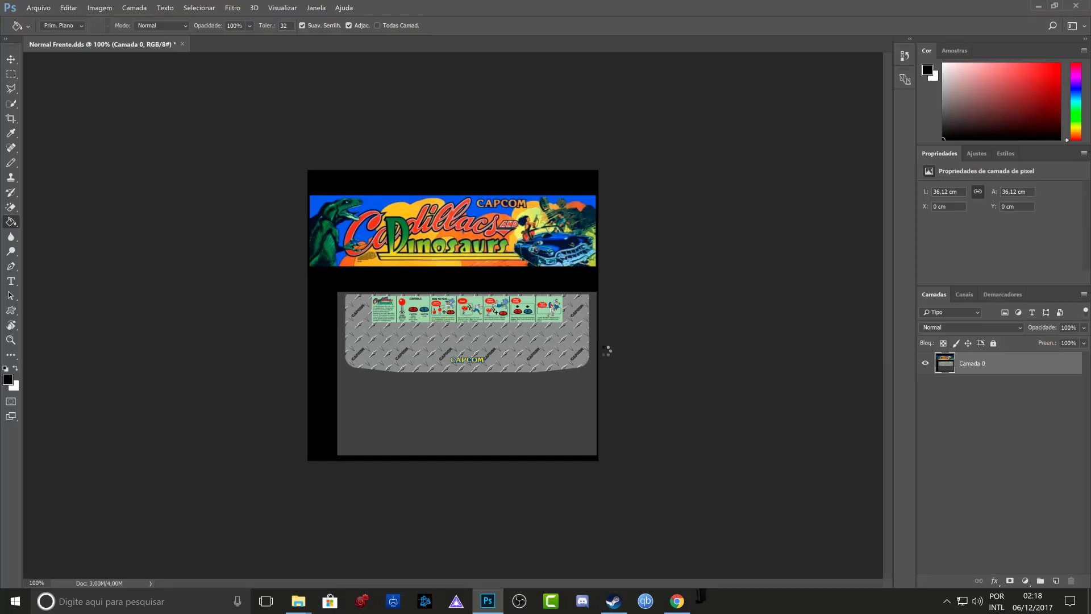
click(605, 287)
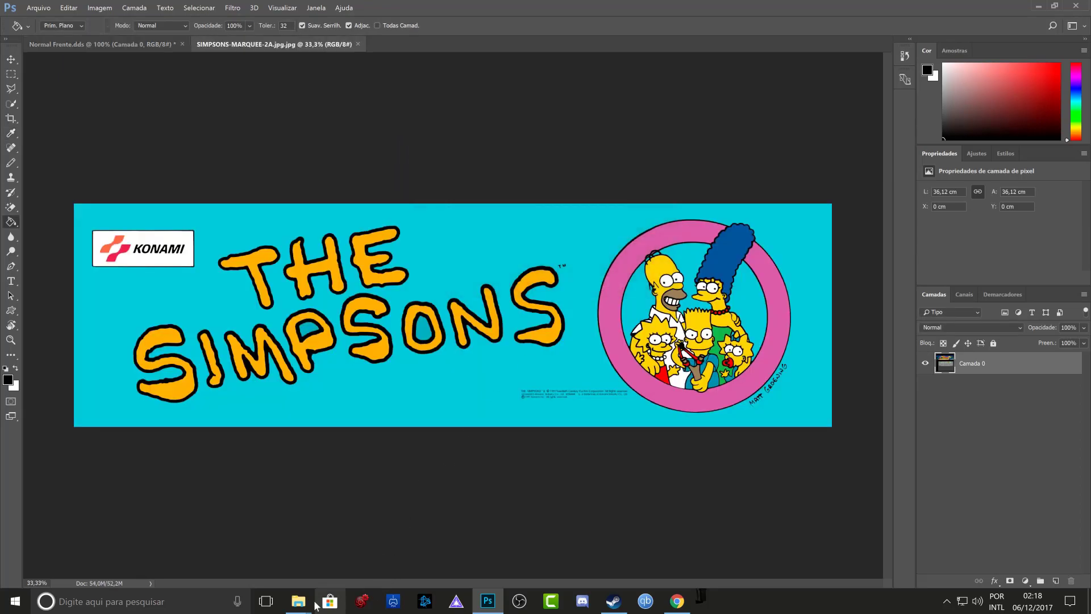
Step: Open SIMPSONS-cpo-low-quality.jpg from the Artworks folder in Photoshop
mouse_move(298, 602)
click(286, 556)
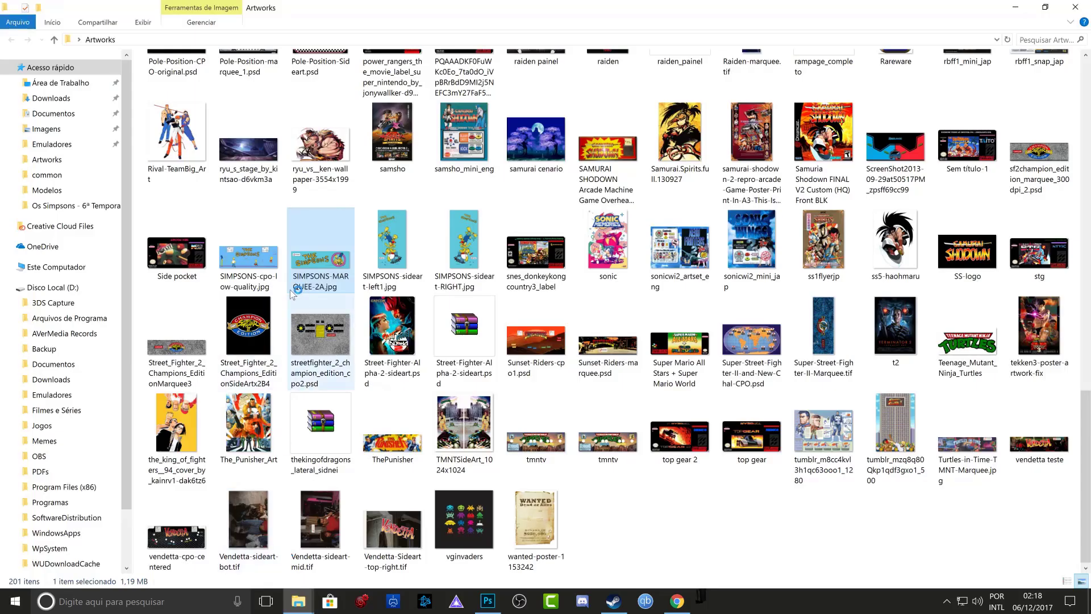
right_click(263, 255)
mouse_move(459, 368)
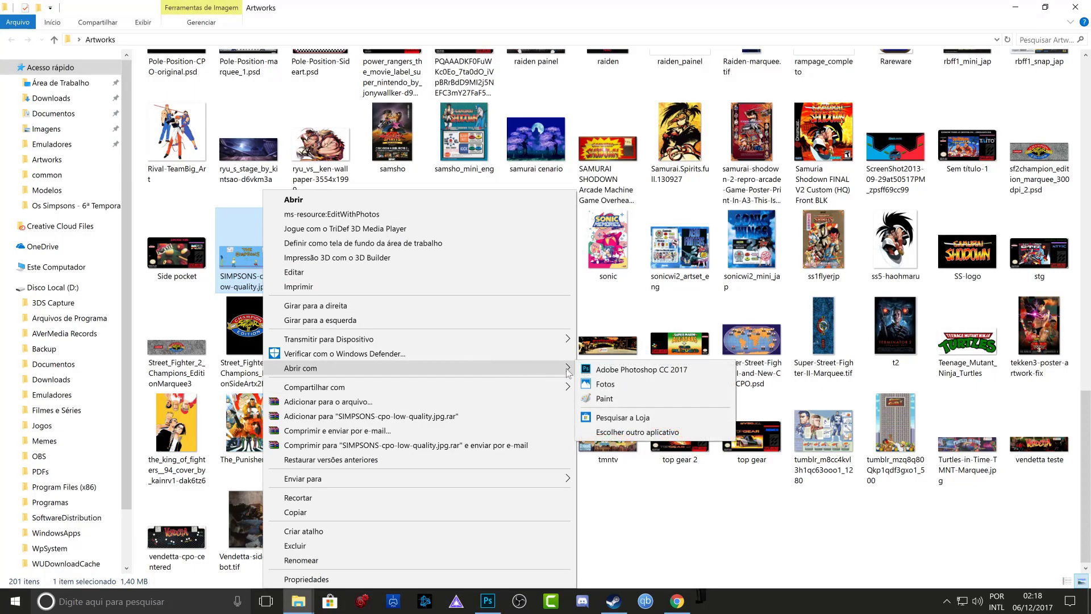
click(625, 371)
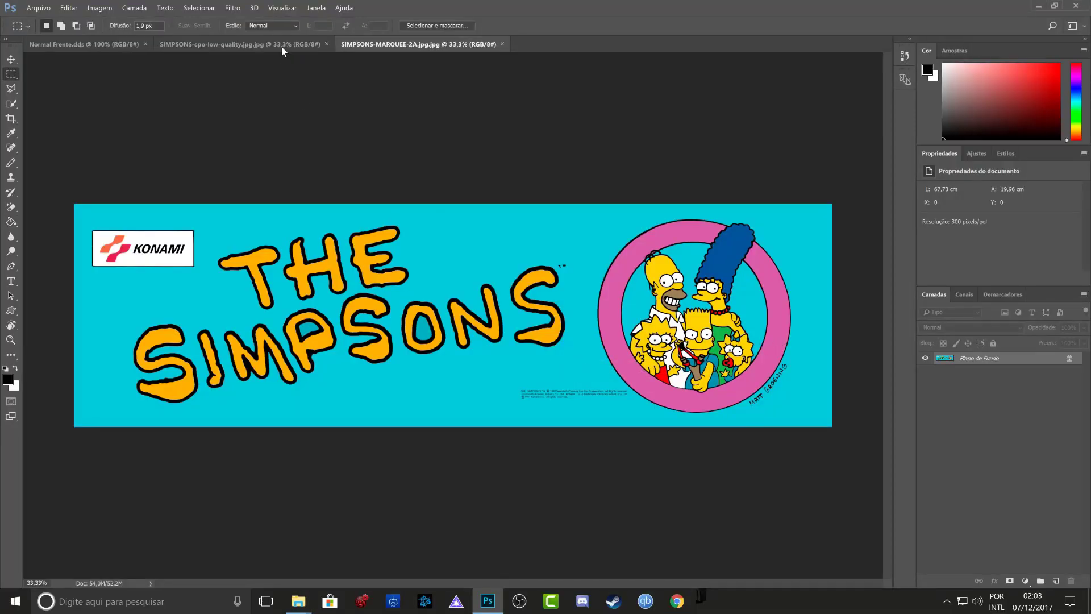
Step: Compare the Simpsons control panel artwork with the marquee artwork
click(282, 46)
click(377, 46)
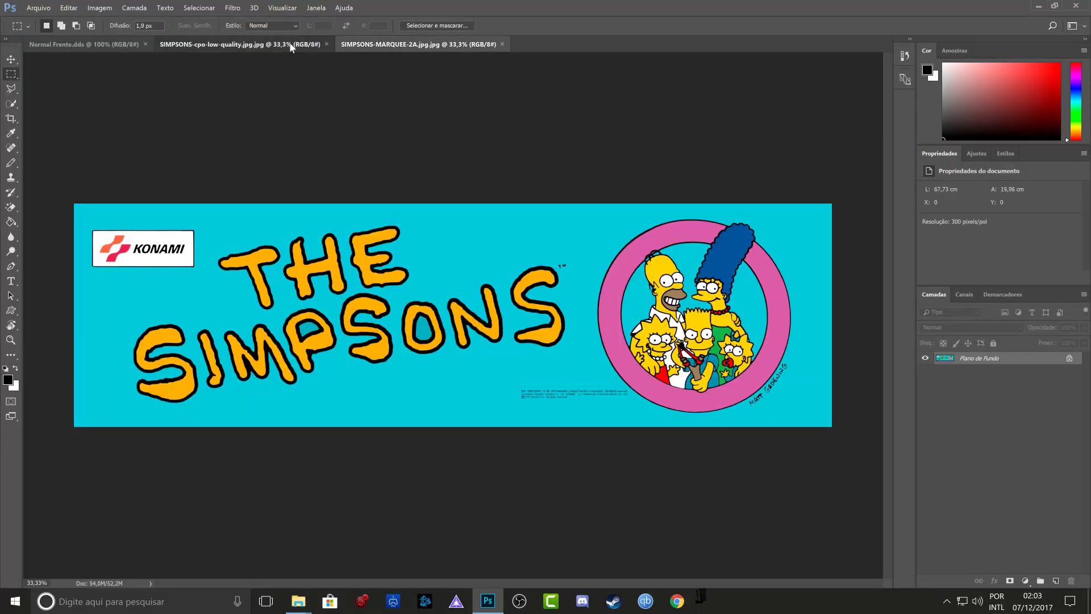
click(291, 46)
click(381, 45)
click(265, 47)
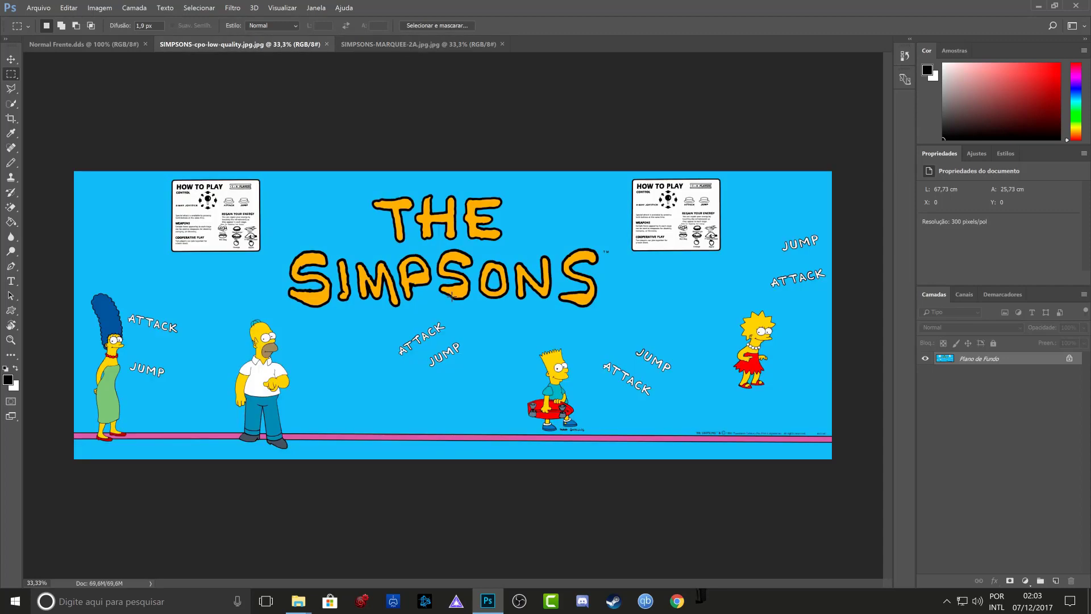
click(393, 46)
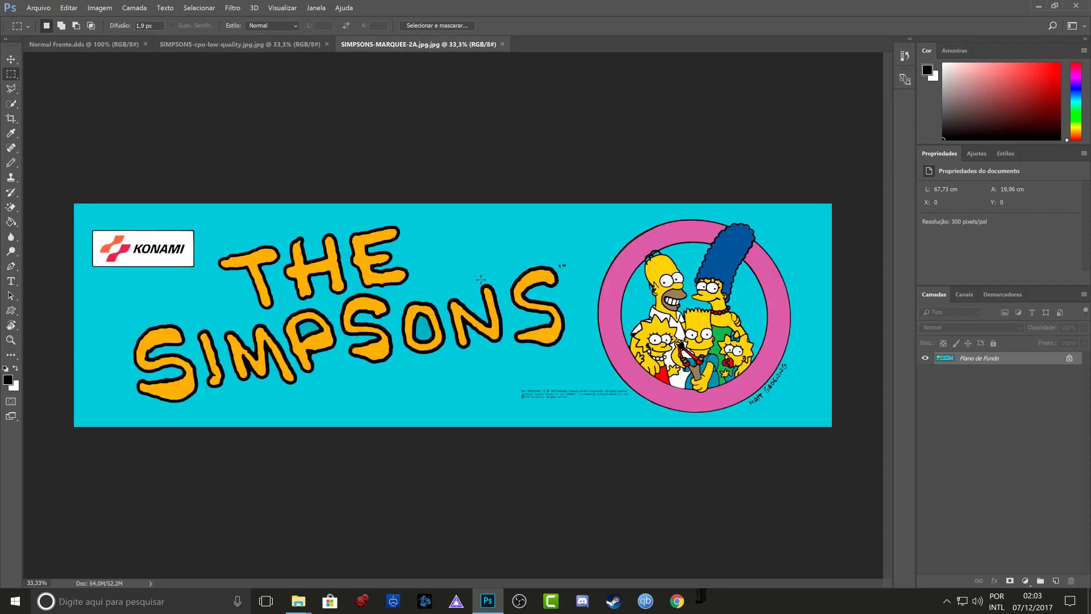
Step: Copy the entire Simpsons control panel artwork and paste it into Normal Frente.dds as a new layer
click(249, 48)
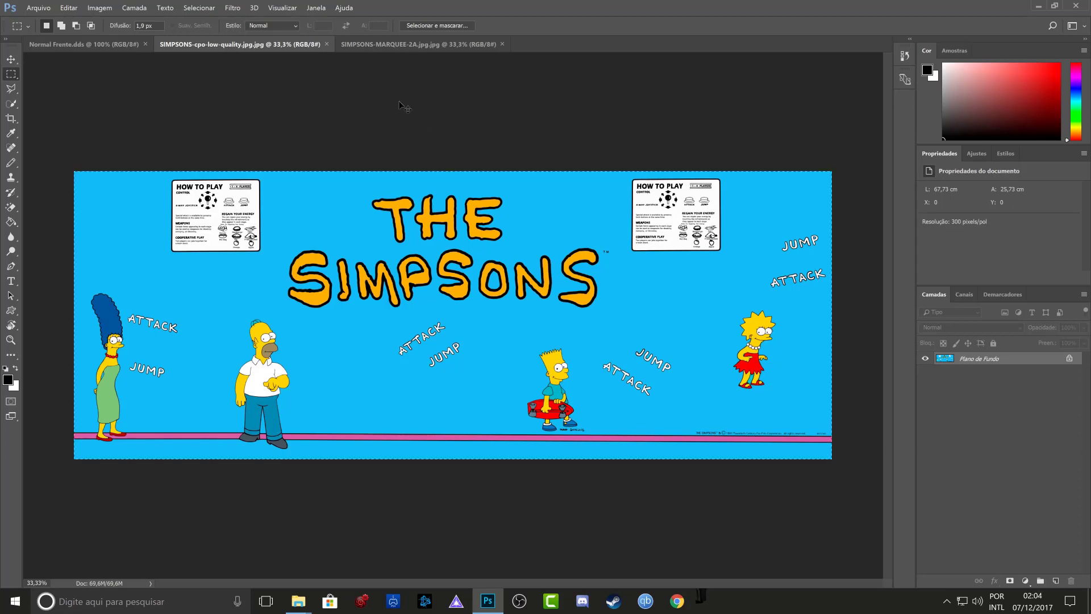
click(75, 45)
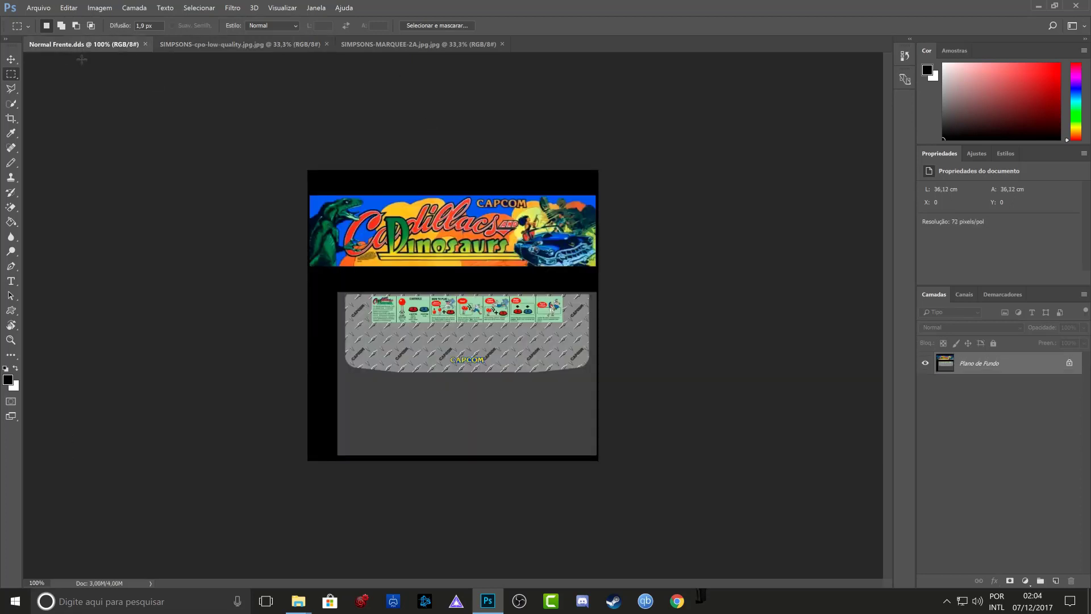
key(ctrl+v)
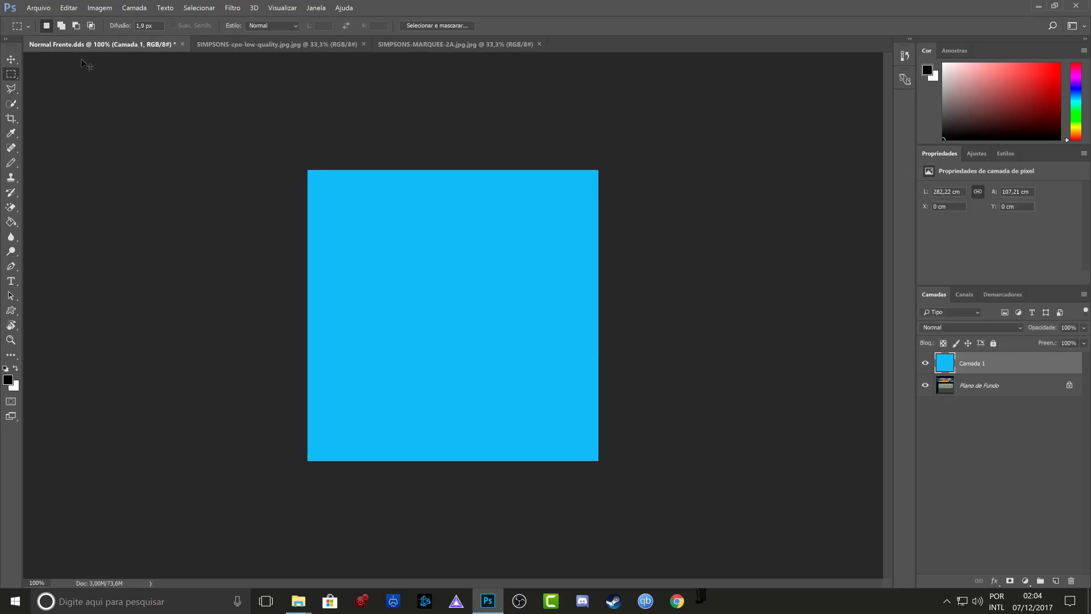
Step: Scale the pasted Simpsons artwork down proportionally to about 14% and move it over the template's control panel area
key(ctrl+t)
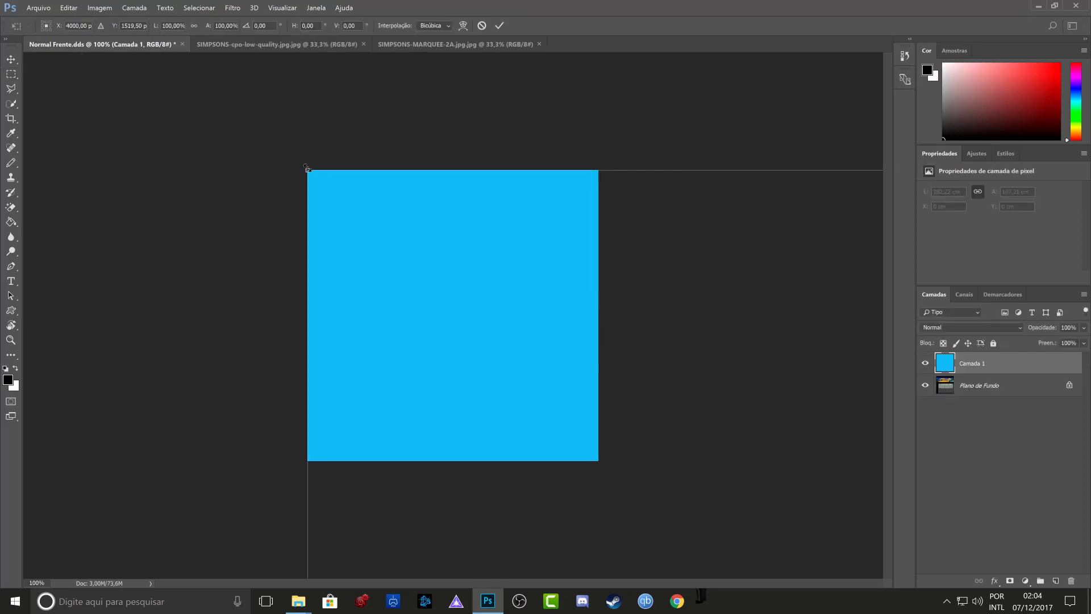
drag(307, 169, 704, 465)
drag(807, 481, 247, 232)
drag(218, 92, 247, 235)
drag(219, 83, 231, 437)
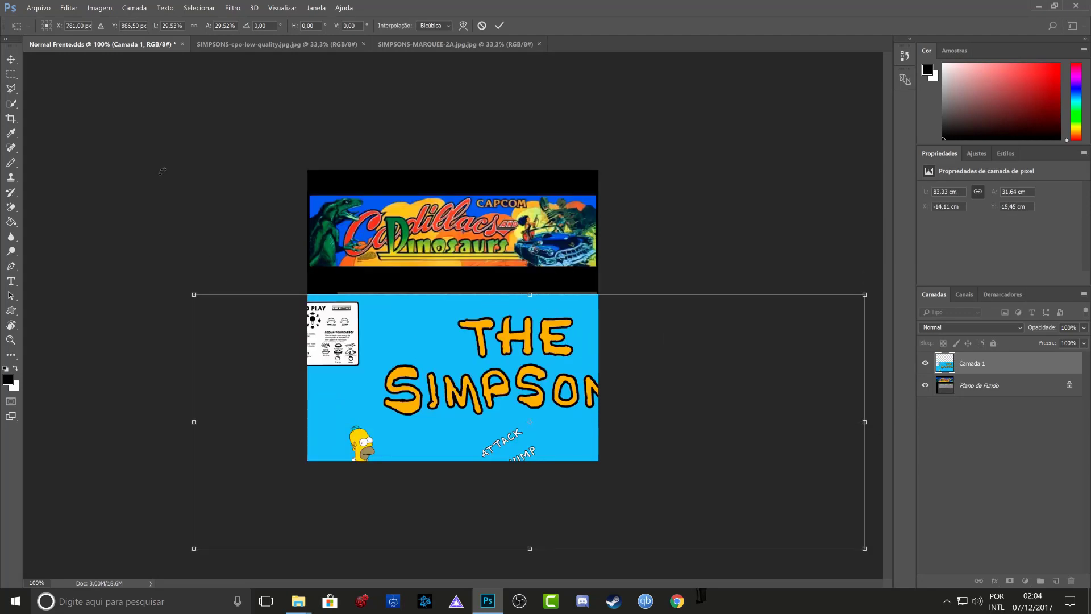
drag(198, 303, 550, 437)
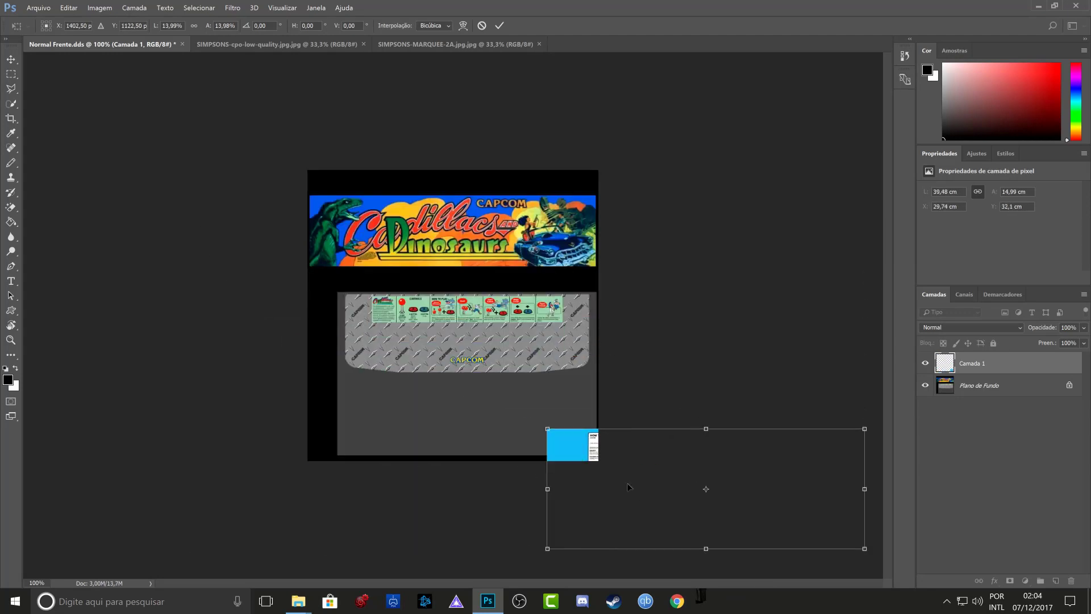
drag(637, 488, 435, 342)
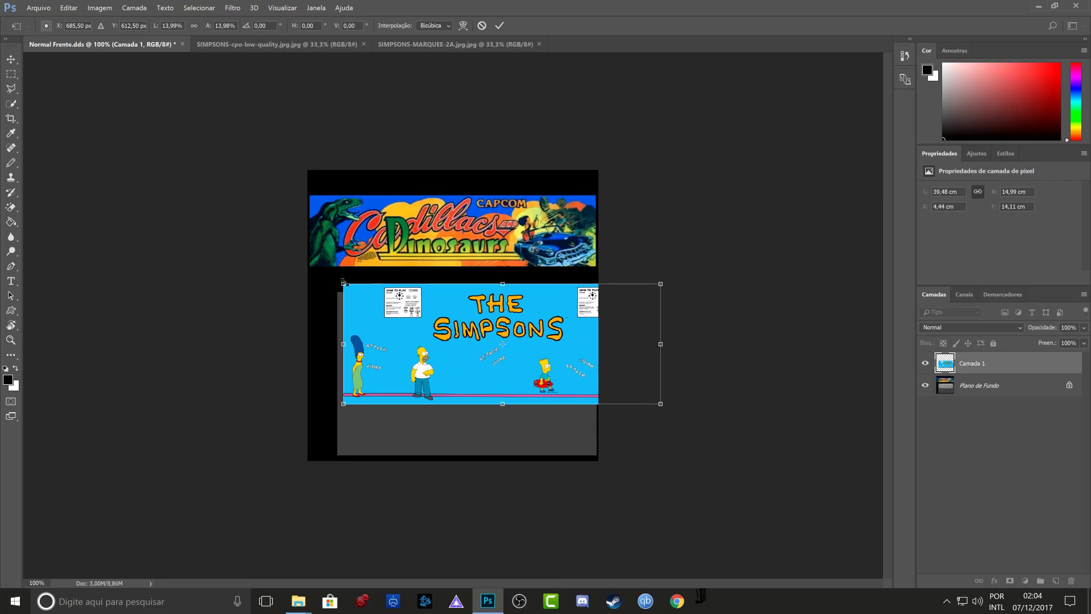
Step: Shrink the artwork further to about 10.5% and place its upper edge along the top of the template's control panel
drag(341, 281, 307, 273)
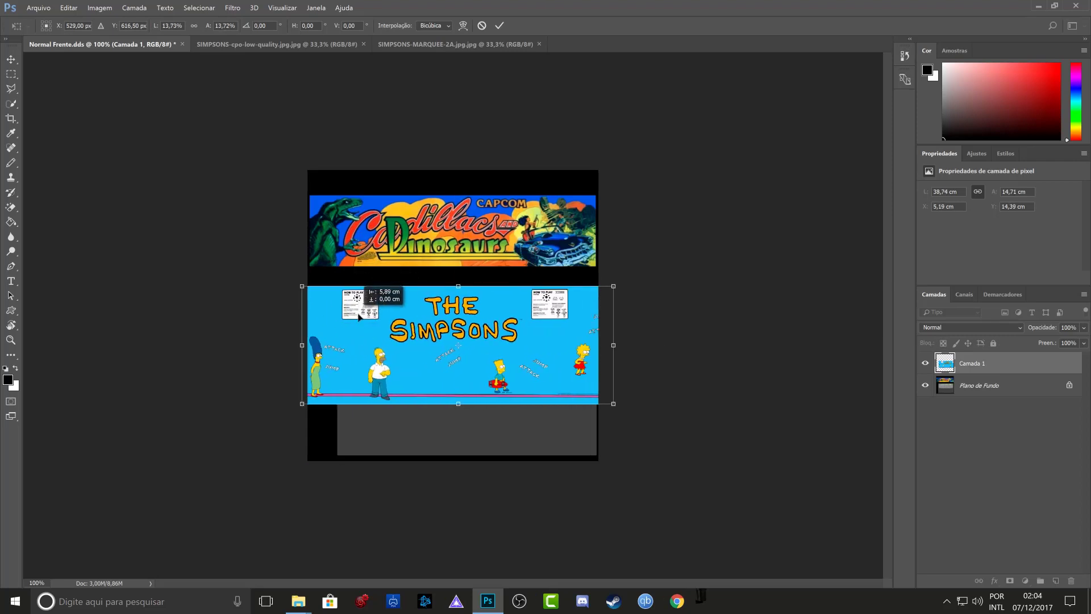
drag(362, 297, 380, 316)
drag(340, 272, 377, 292)
drag(453, 344, 409, 344)
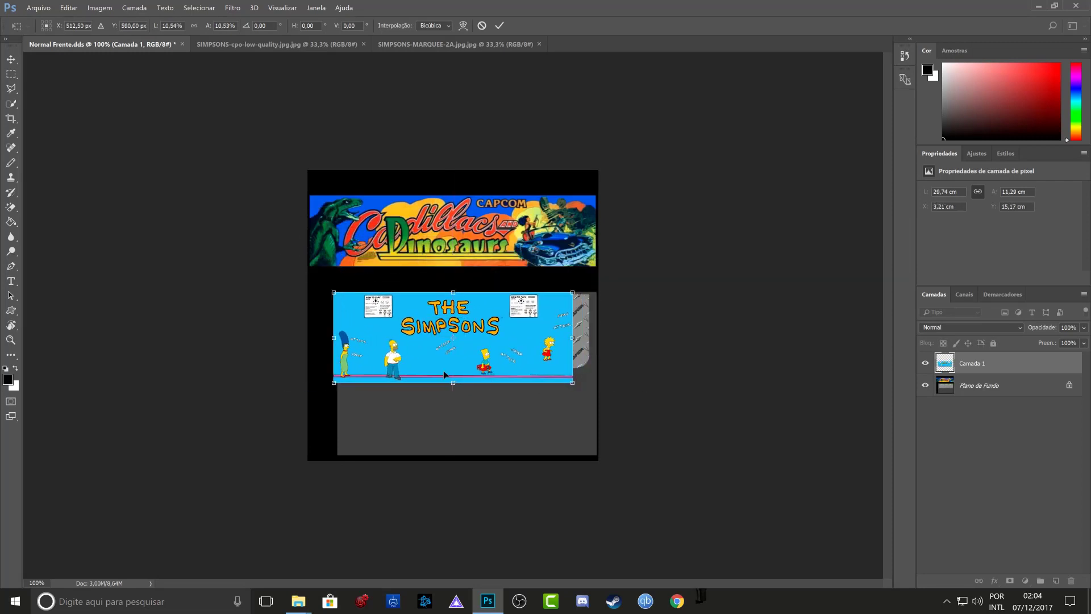
Step: Lower the artwork layer's opacity to 26% and nudge it onto the upper-left corner of the template's control panel
click(1083, 328)
drag(1083, 342, 1071, 343)
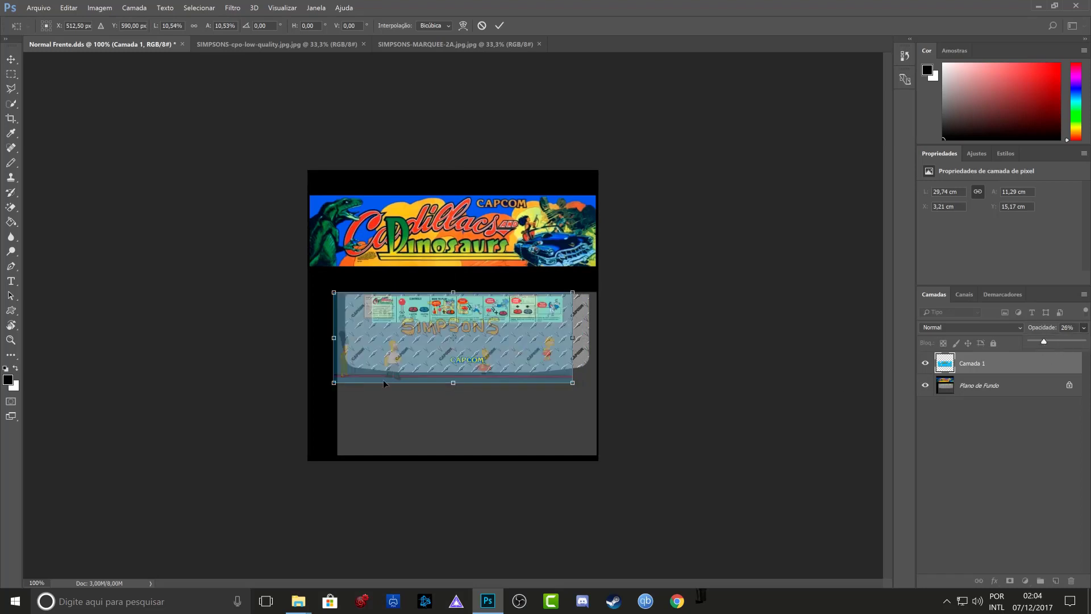
drag(398, 329, 398, 332)
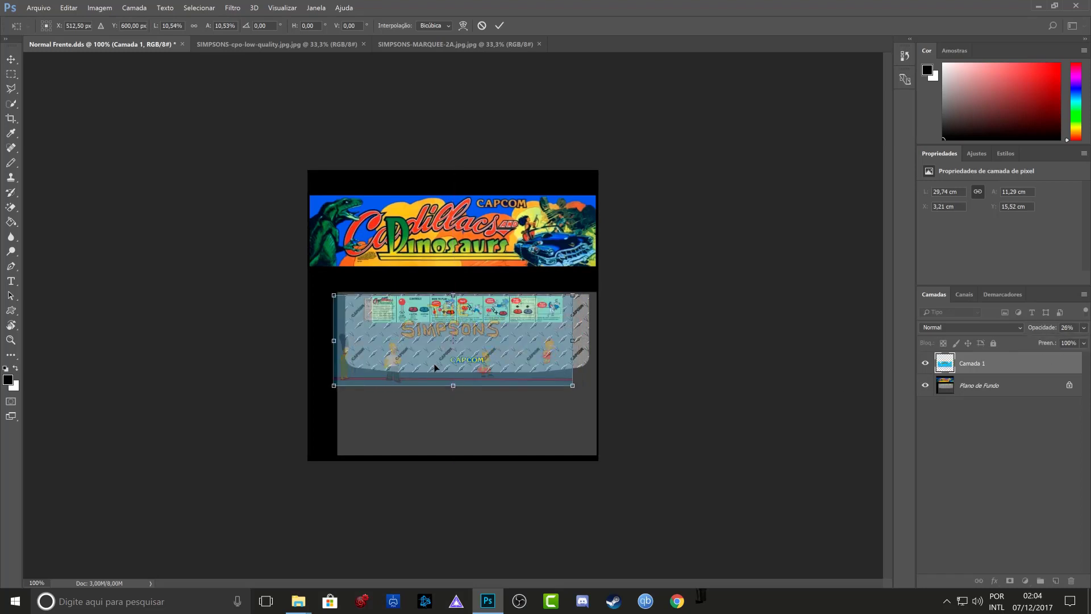
key(Up)
key(Up)
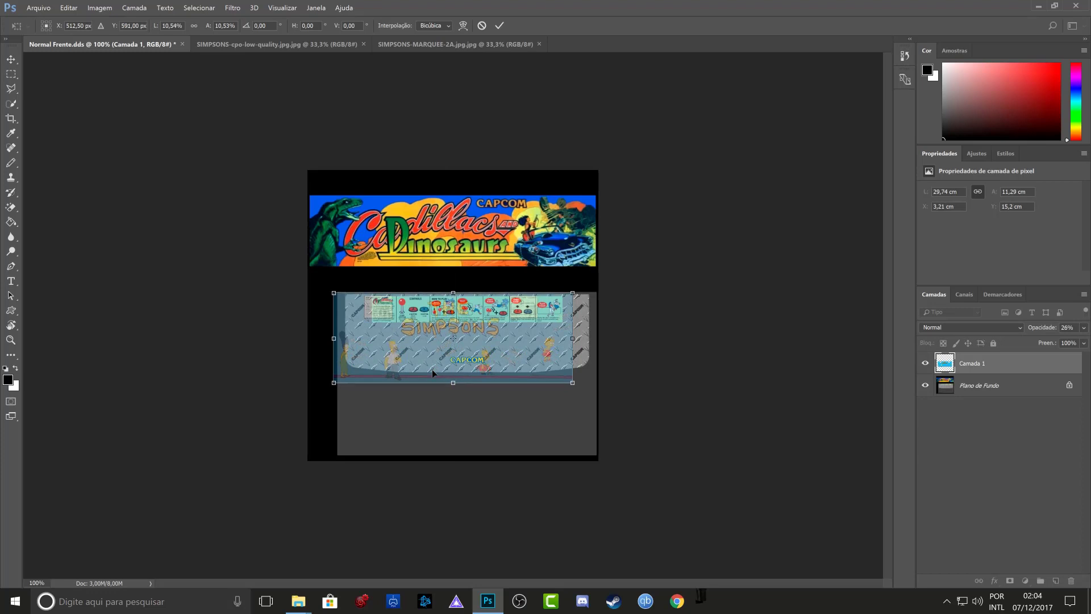
key(Up)
key(Up)
key(Up)
key(shift+Right)
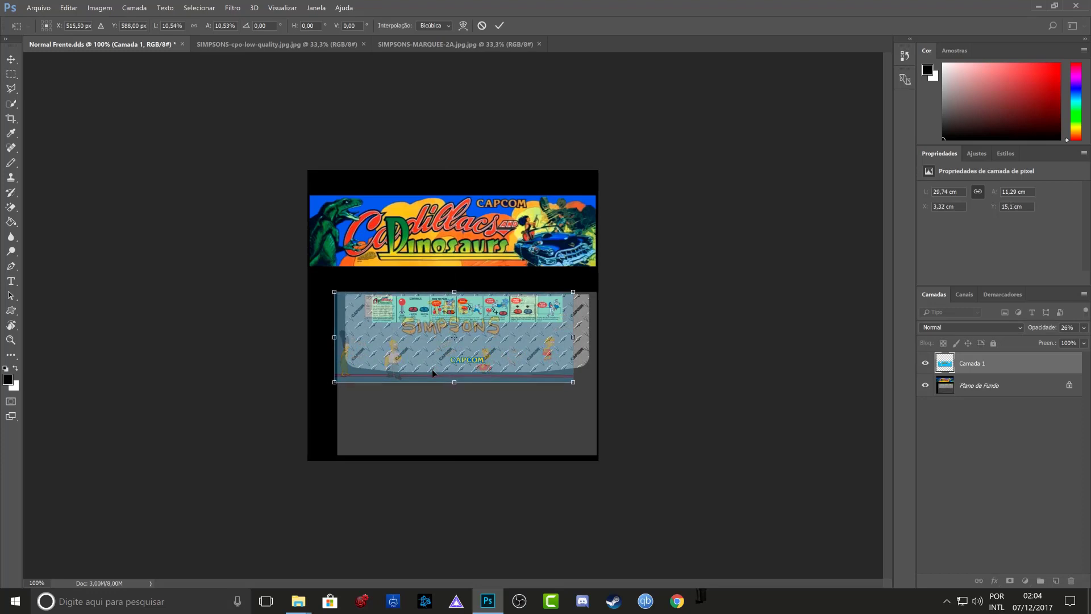
key(Right)
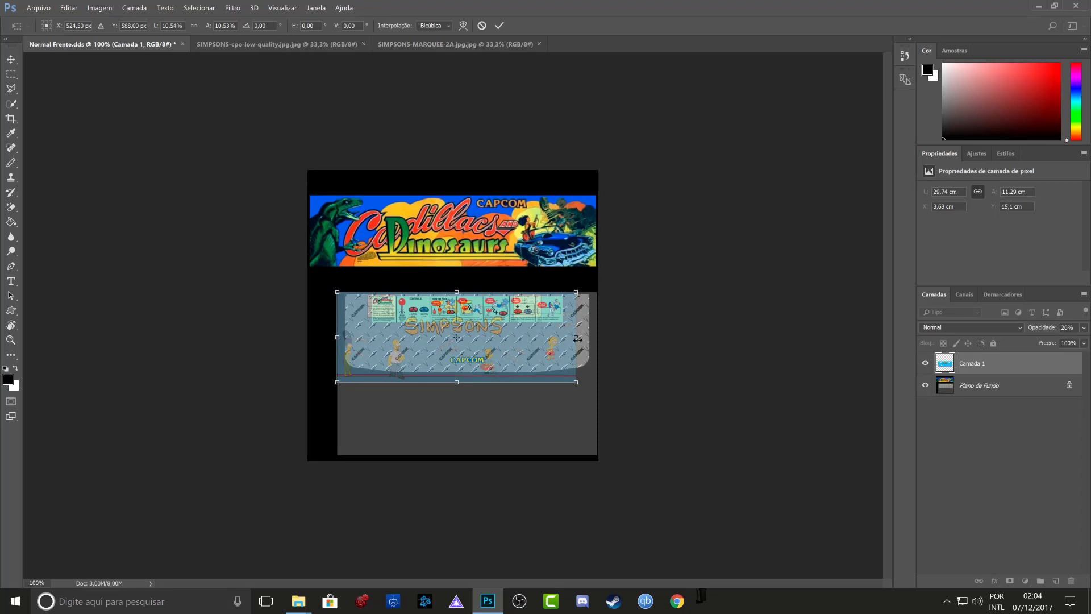
Step: Stretch the artwork to the panel's full width, about 32.4 cm, apply the transform and restore the layer's opacity to 100%
drag(577, 339, 598, 340)
key(Left)
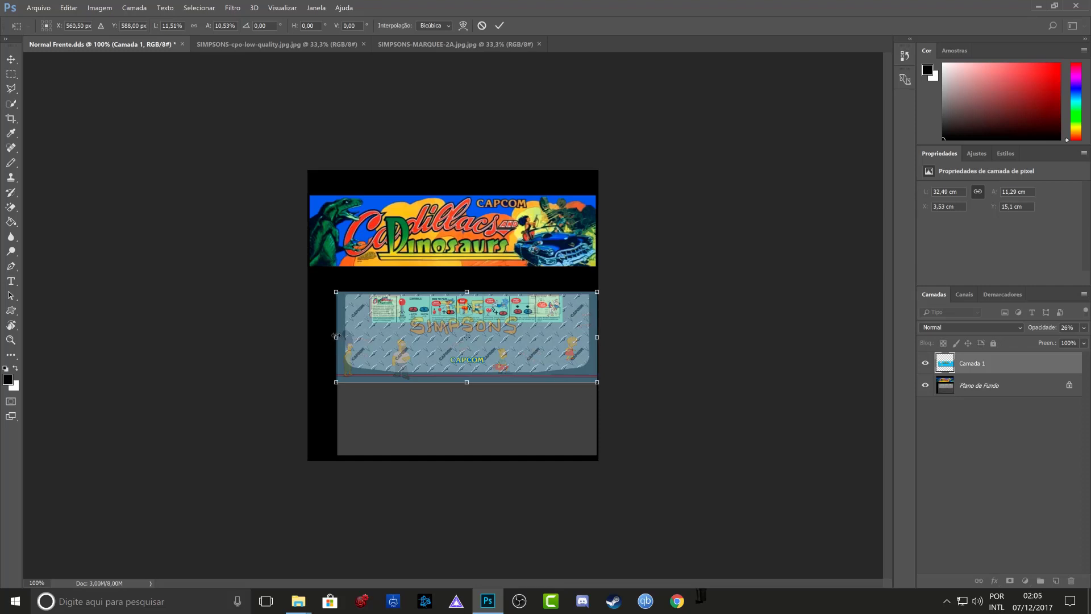
drag(336, 337, 338, 337)
key(Return)
click(1085, 328)
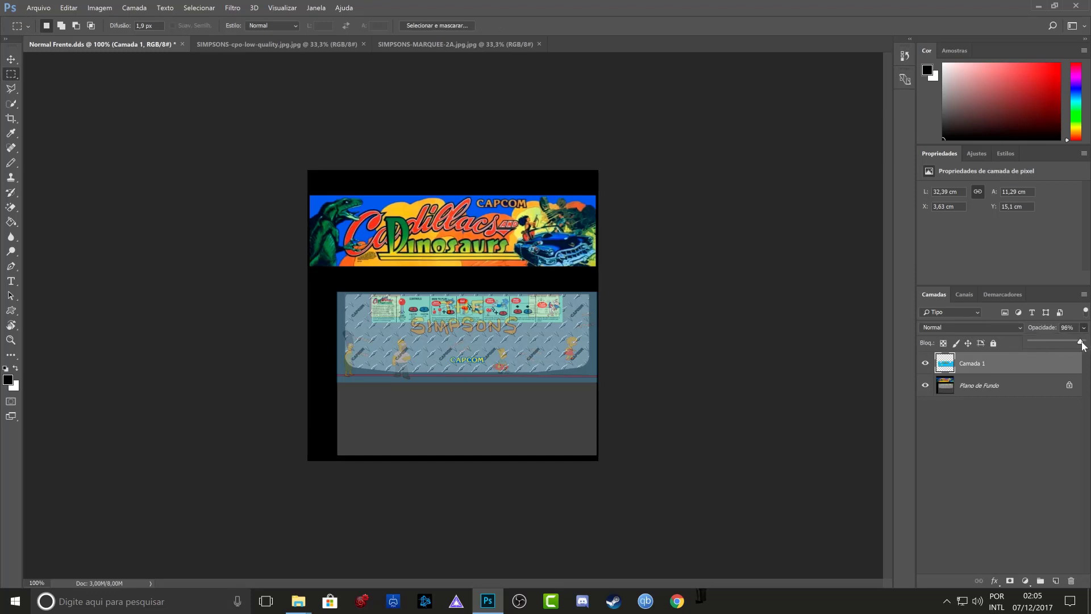
drag(1083, 344, 1086, 345)
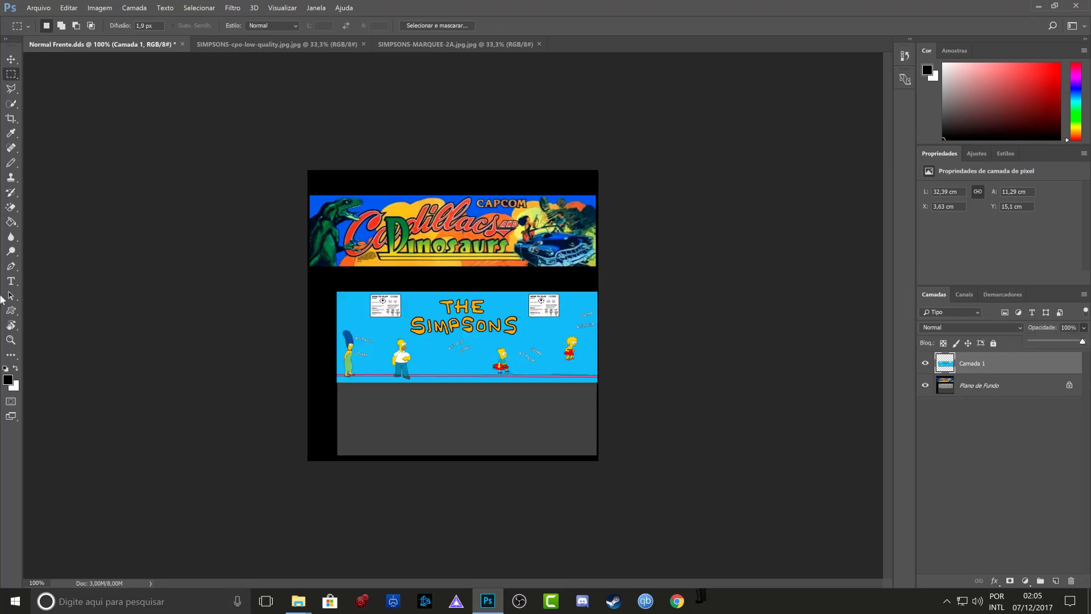
Step: Fine-tune the artwork's side edges to the grey panel area, about 32.28 cm wide at X 3.7 cm, and apply the transform
key(ctrl+plus)
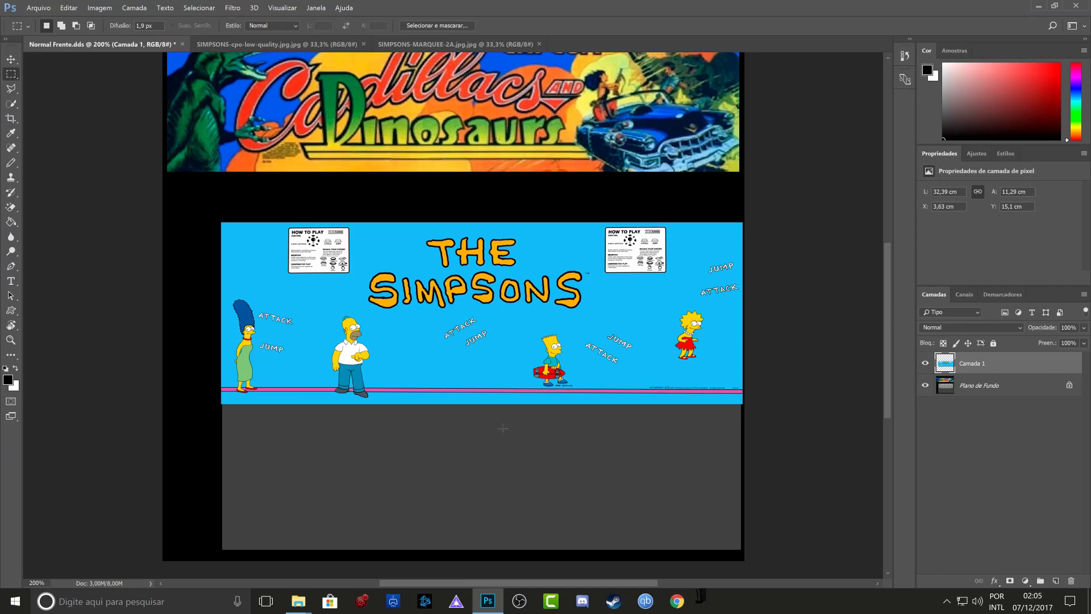
key(ctrl+t)
key(Right)
key(Right)
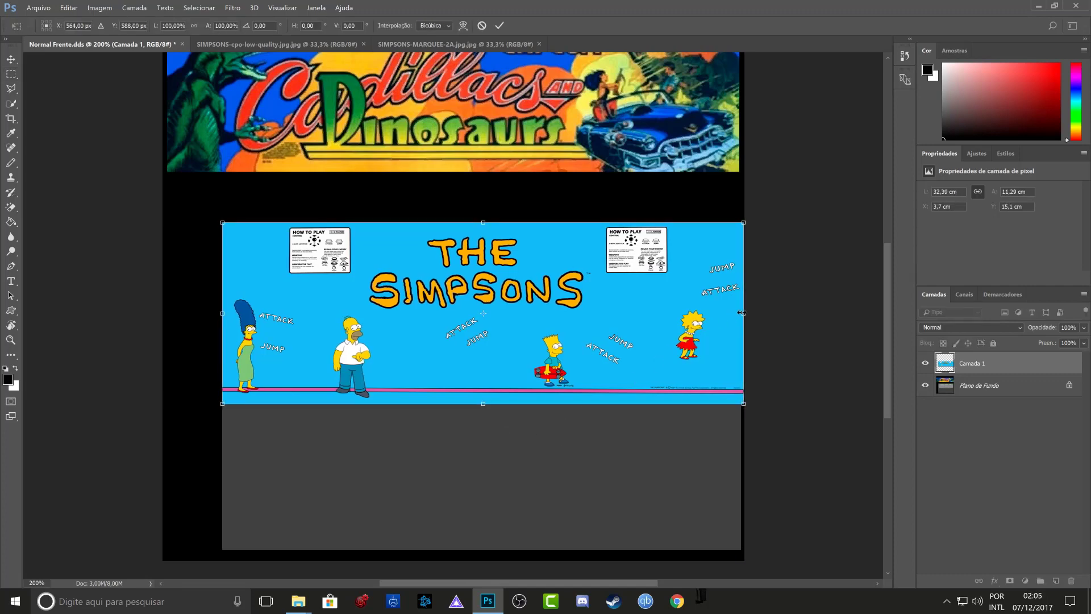
drag(741, 313, 742, 314)
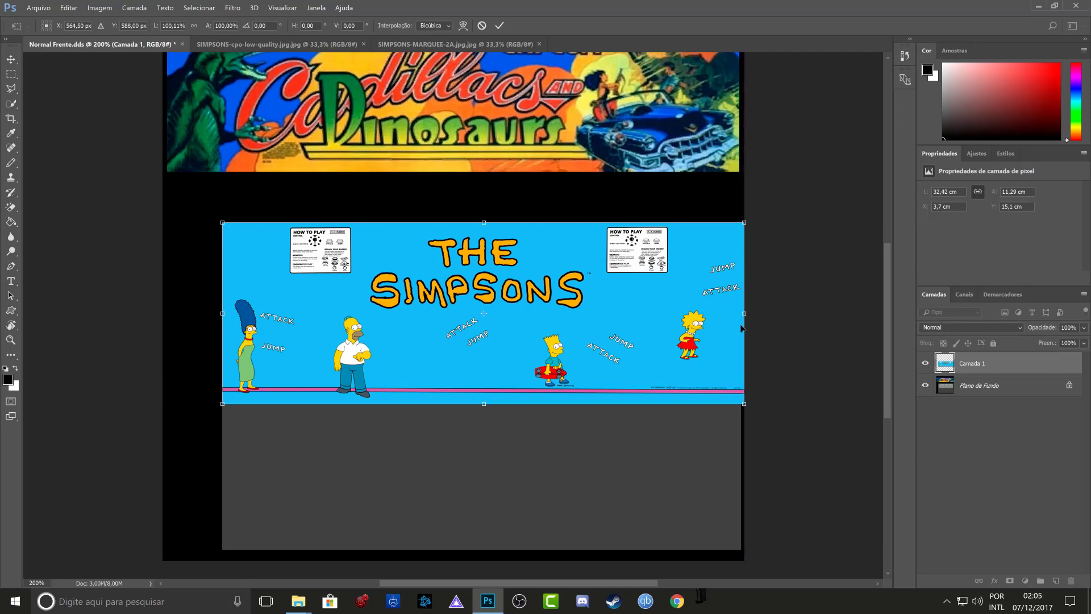
key(Left)
key(Left)
key(Left)
key(Left)
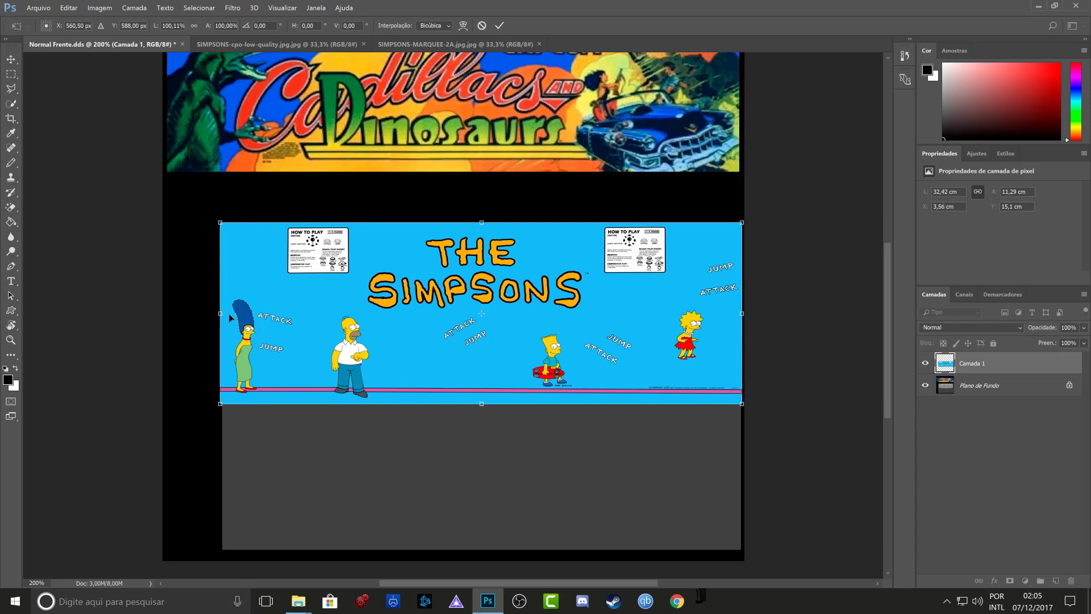
drag(221, 312, 222, 313)
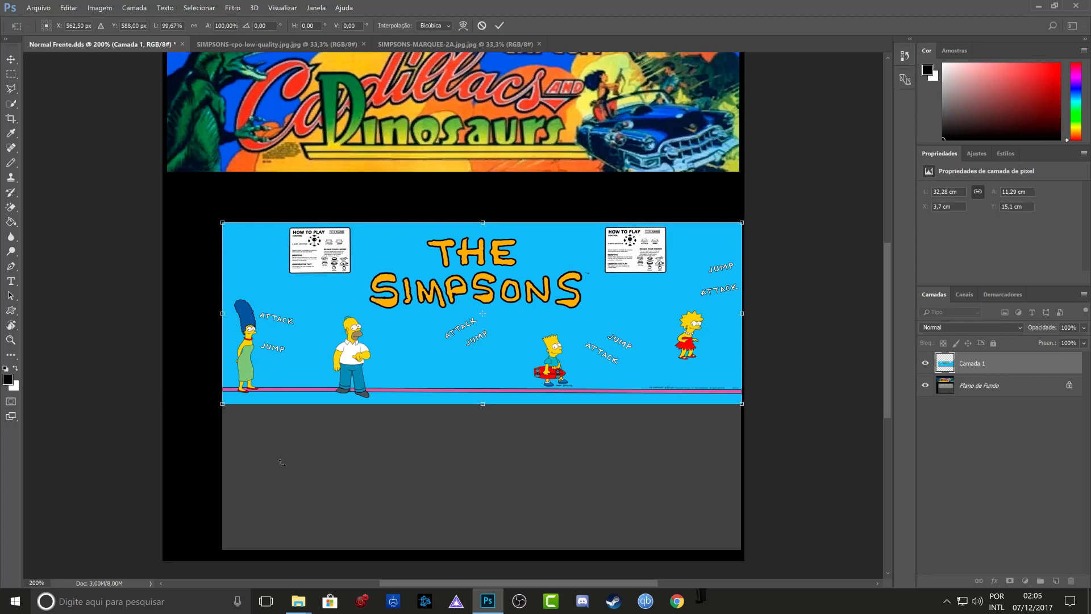
key(Return)
key(m)
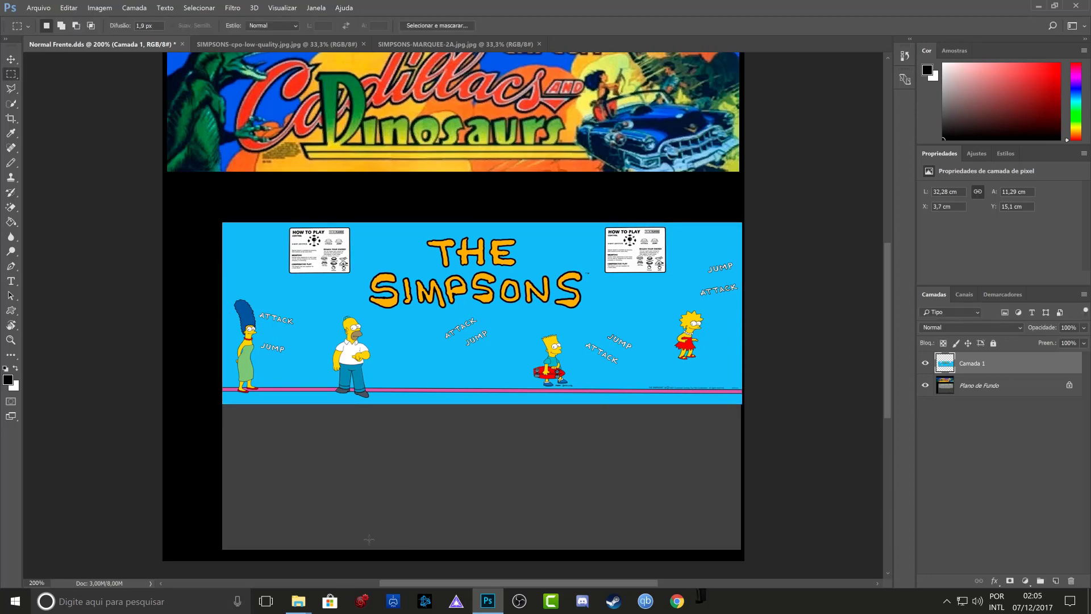
Step: Open the Simpsons cabinet photo 437051i93238D3C01E64440.jpg from the Artworks folder and compare it with the artwork in Photoshop
mouse_move(298, 601)
click(378, 568)
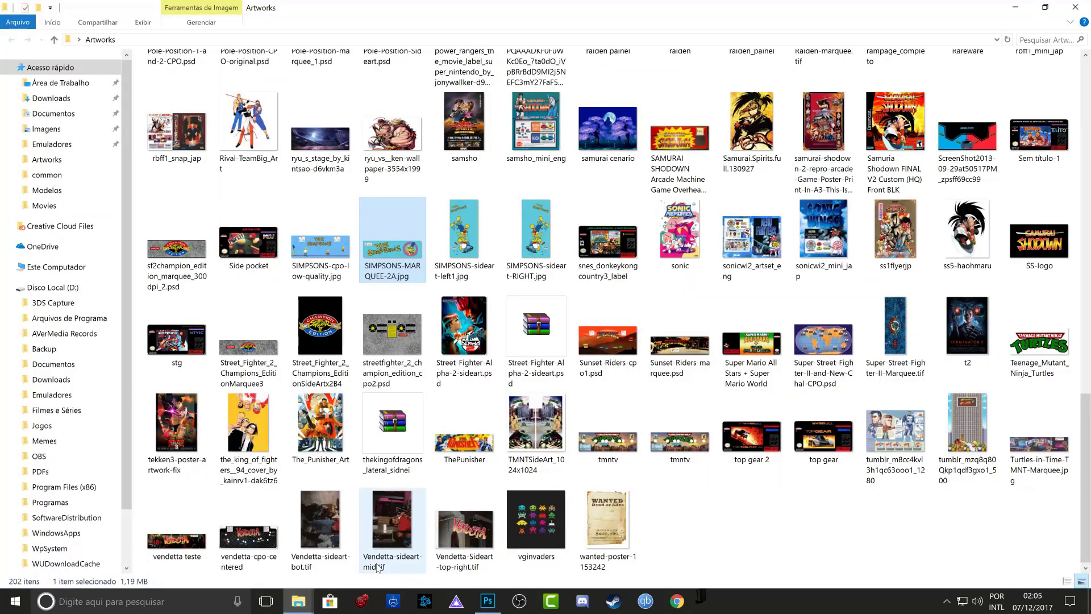
scroll(386, 361, up, 15)
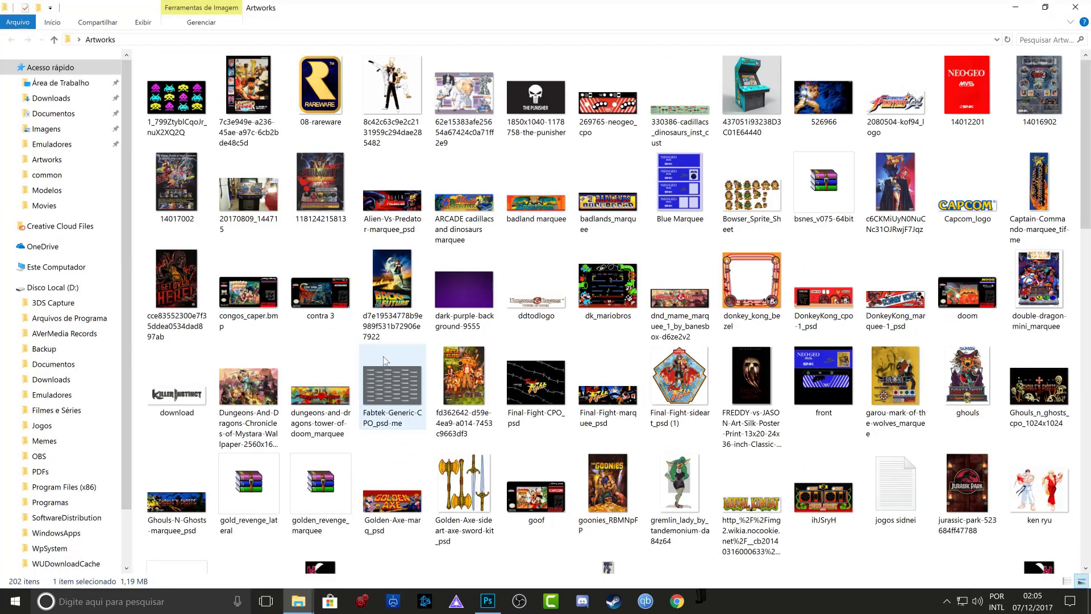
scroll(383, 356, down, 12)
scroll(383, 356, up, 12)
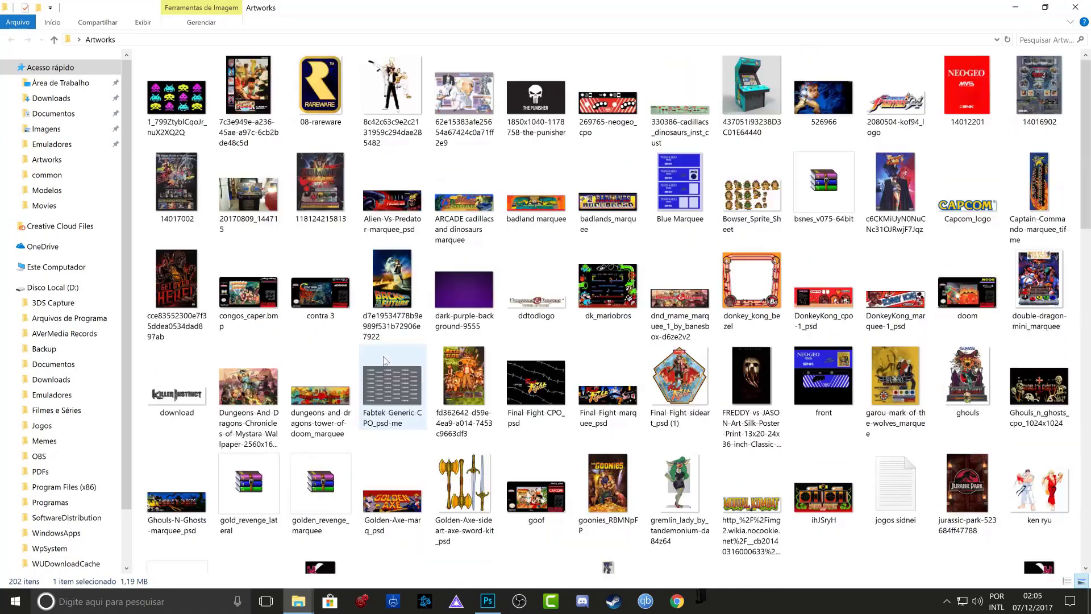
double_click(766, 80)
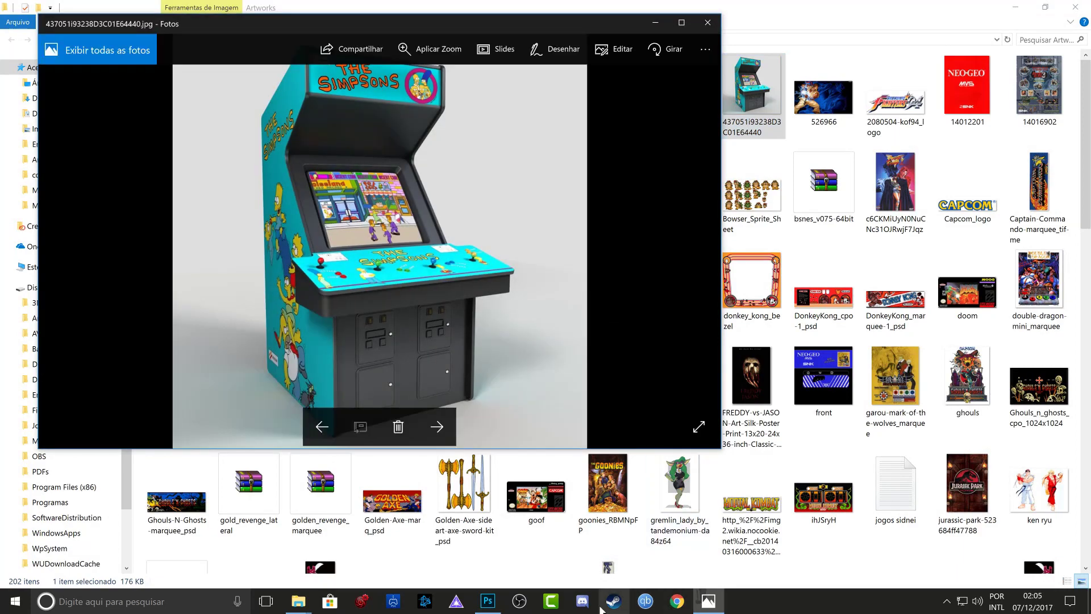
click(502, 611)
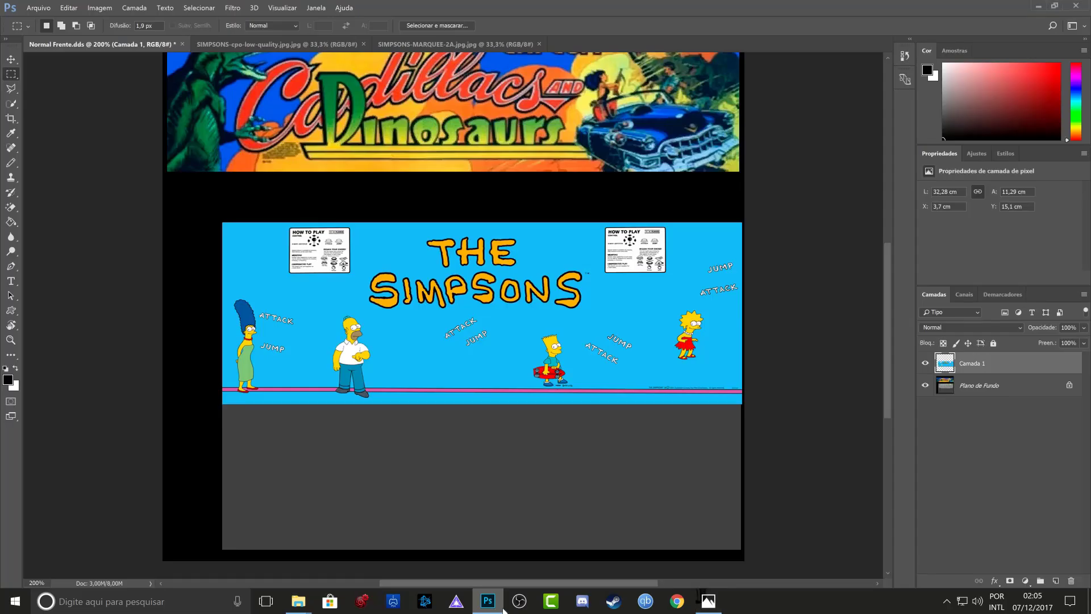
click(708, 600)
drag(422, 30, 811, 71)
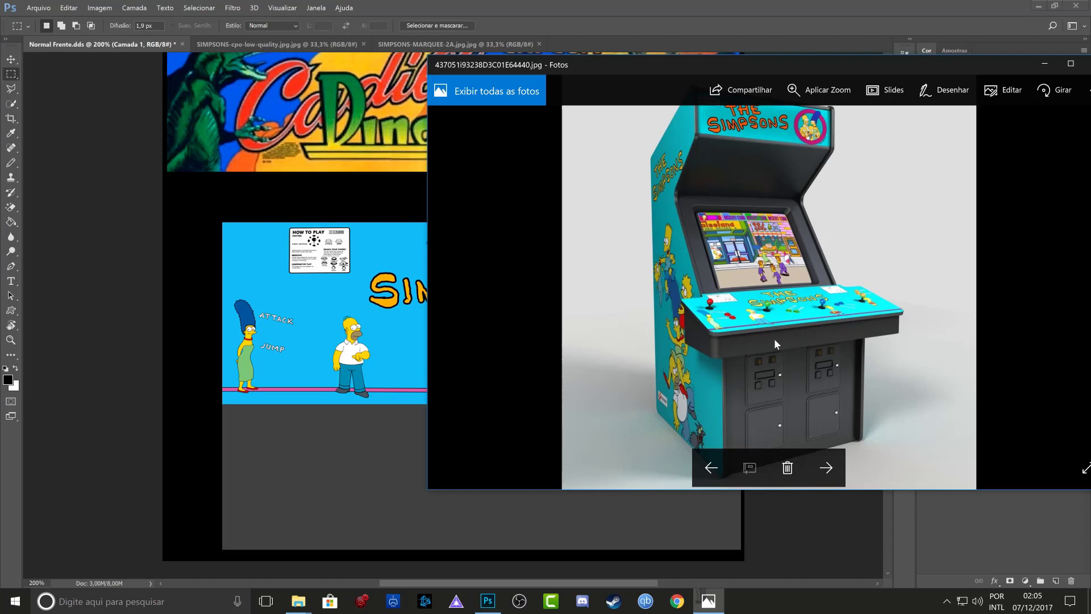
click(138, 360)
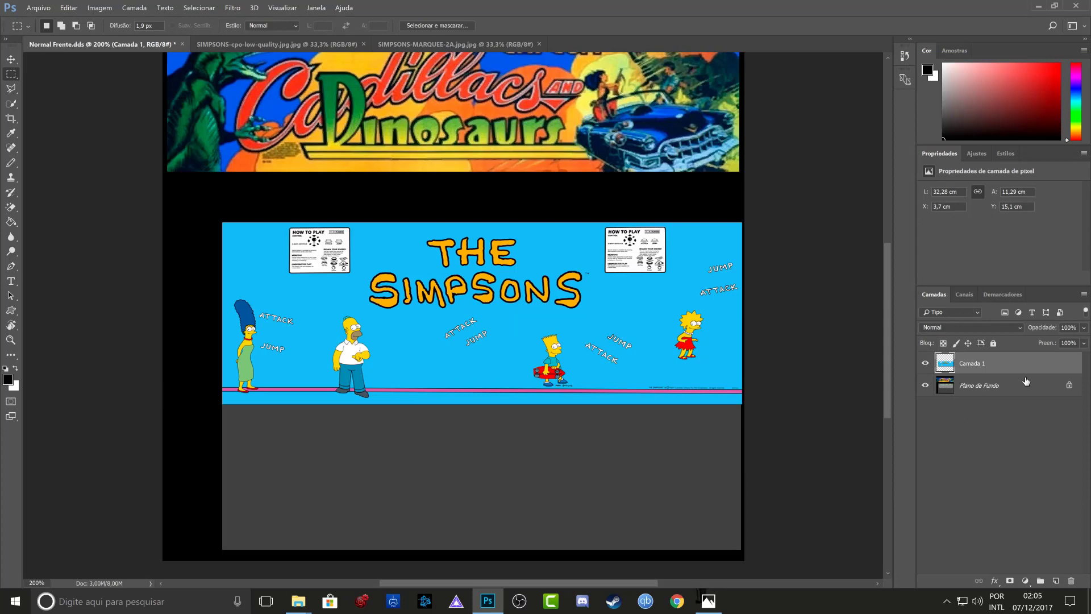
Step: Convert the background into a regular layer named Camada 0 and fill its grey area below the control panel art with black
double_click(996, 391)
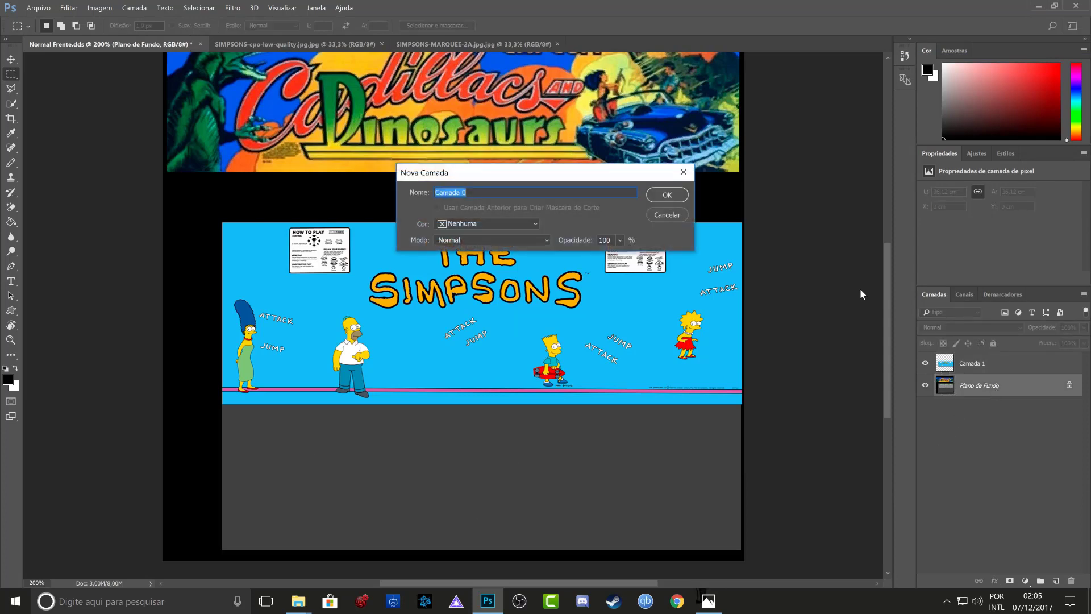
click(669, 195)
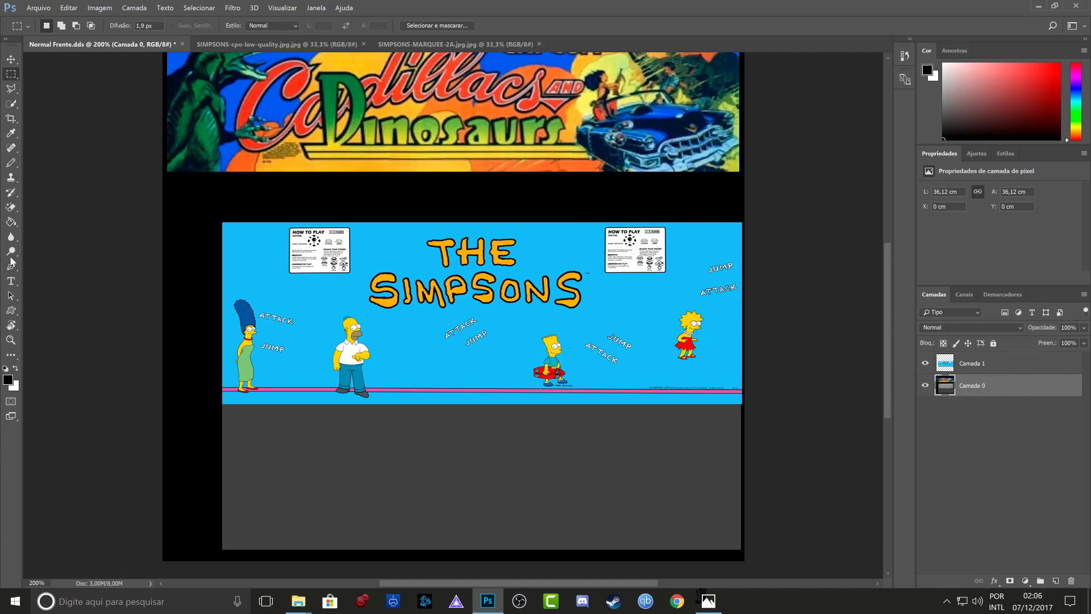
click(11, 225)
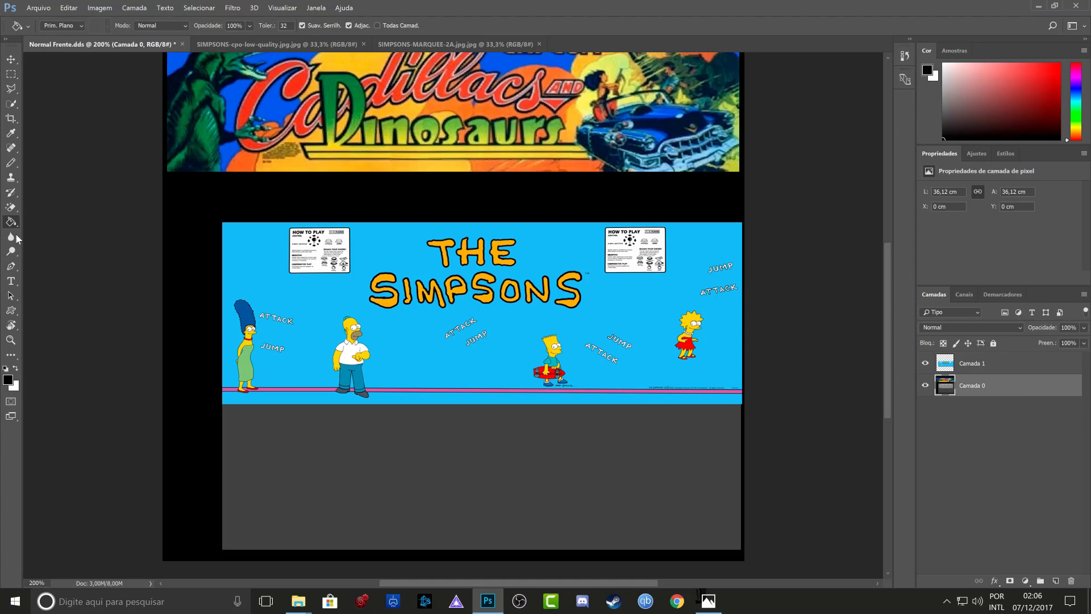
click(345, 482)
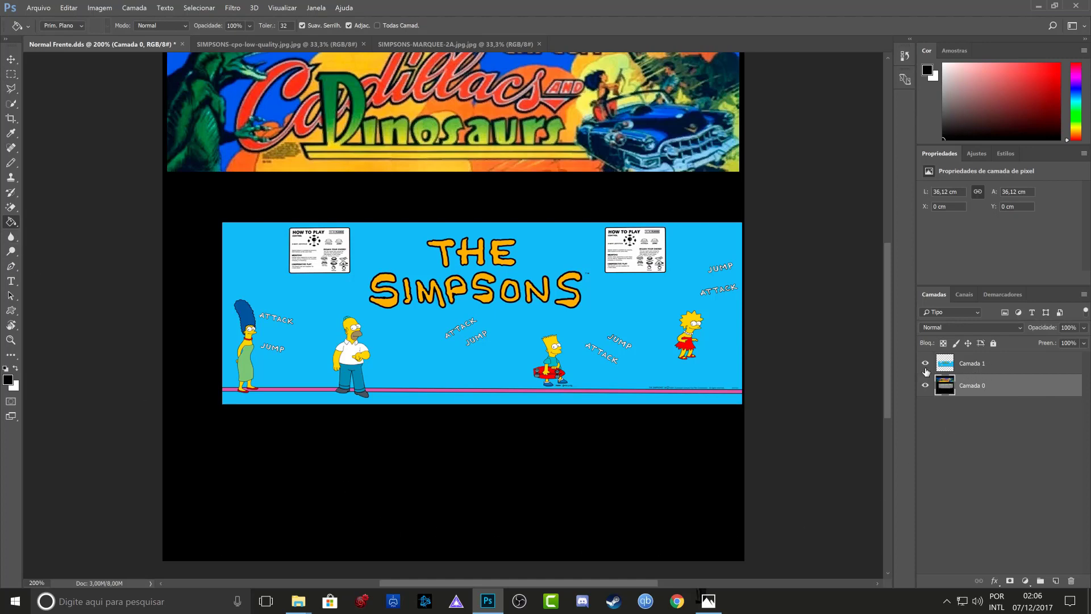
Step: Copy the whole SIMPSONS-MARQUEE-2A image and paste it into Normal Frente.dds as a new layer
scroll(71, 241, up, 1)
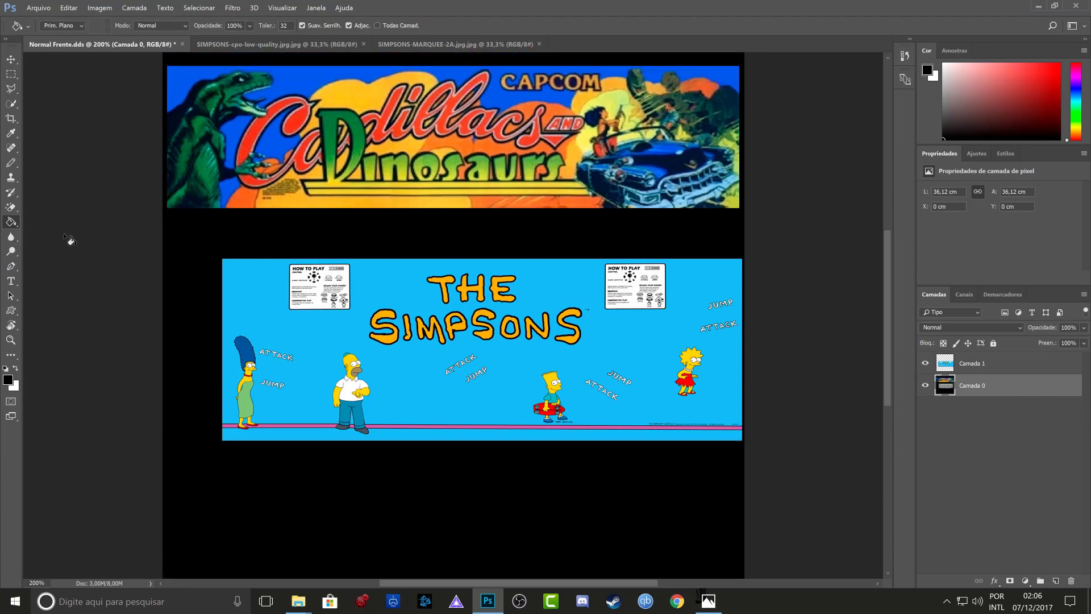
click(328, 46)
click(417, 44)
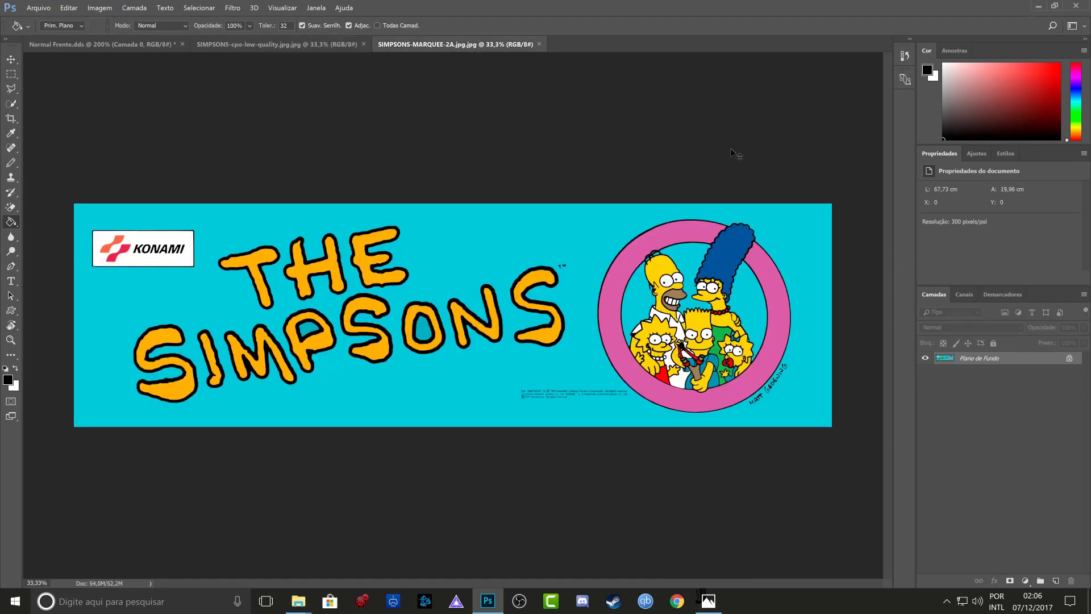
click(136, 44)
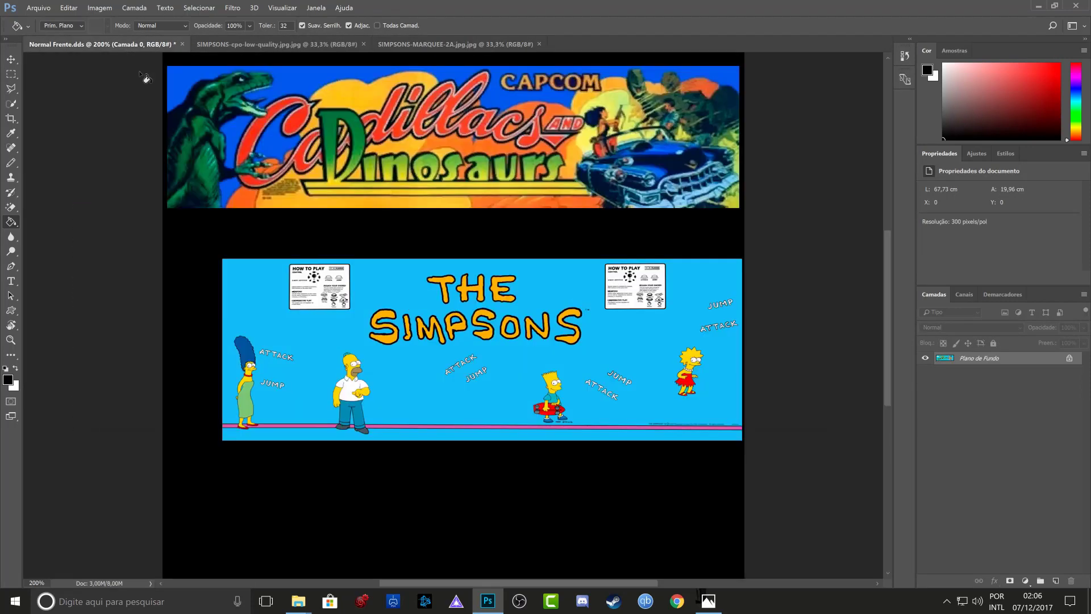
key(ctrl+v)
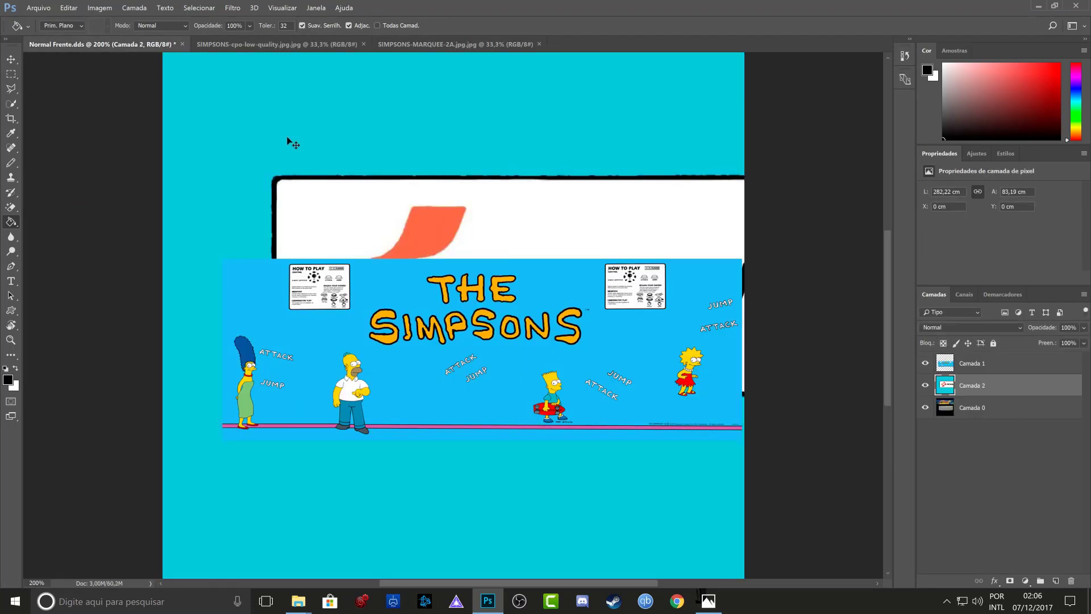
Step: Scale the pasted marquee down to about 12.6% and place it over the Cadillacs and Dinosaurs marquee, matching its width
key(ctrl+t)
scroll(287, 140, up, 4)
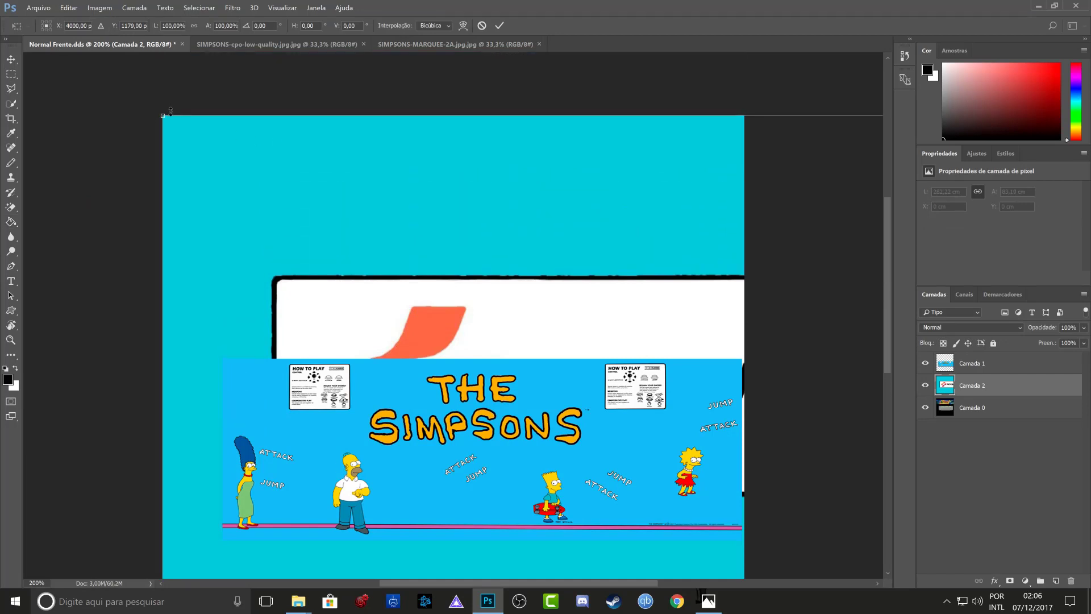
drag(165, 116, 97, 248)
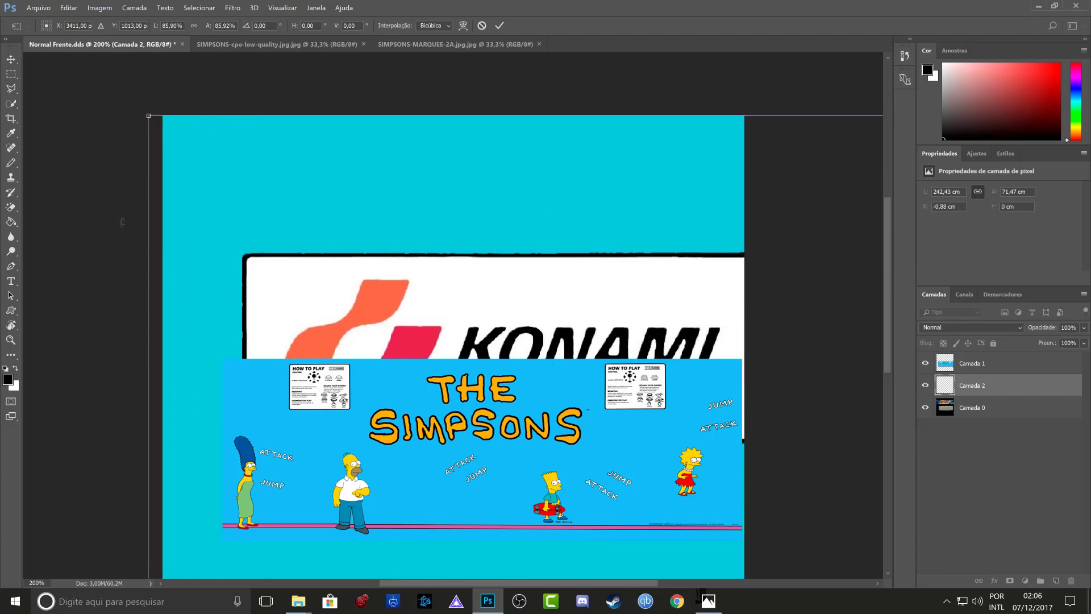
drag(151, 115, 166, 216)
drag(116, 52, 119, 183)
drag(135, 143, 183, 239)
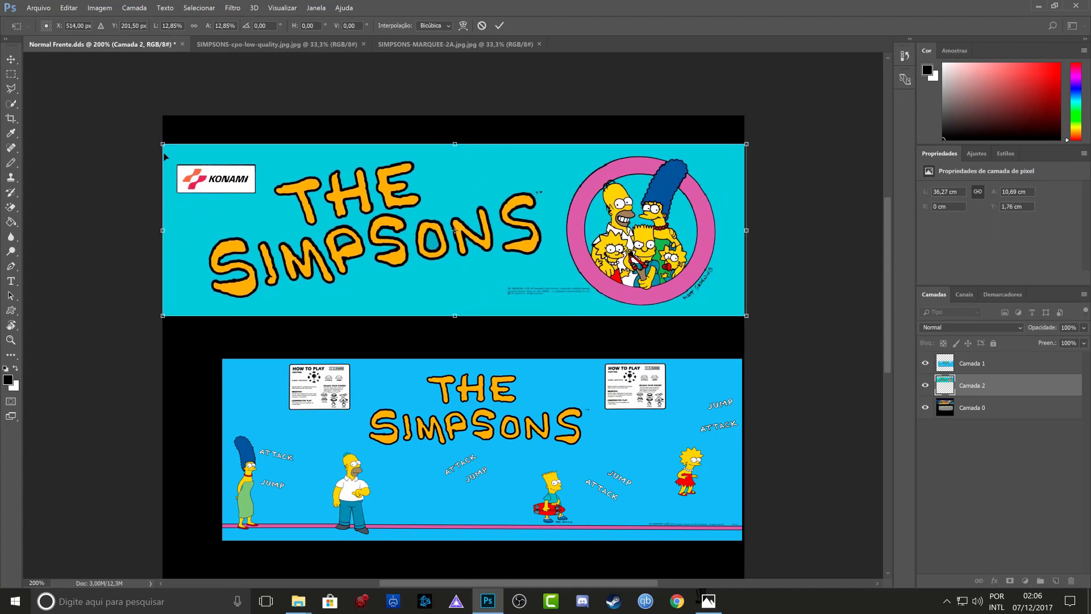
drag(163, 144, 182, 191)
drag(169, 232, 170, 230)
drag(170, 148, 167, 146)
Step: Fit the marquee's height to the old marquee at about 9 cm, using 39% opacity as a guide, and restore 100% opacity
click(1085, 328)
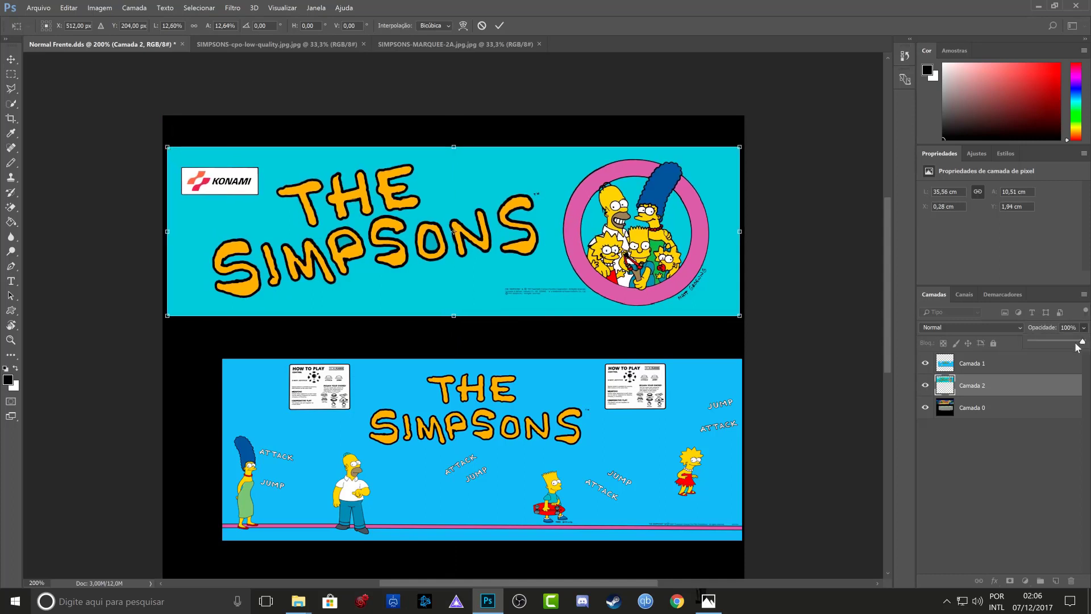
drag(1078, 347, 1049, 347)
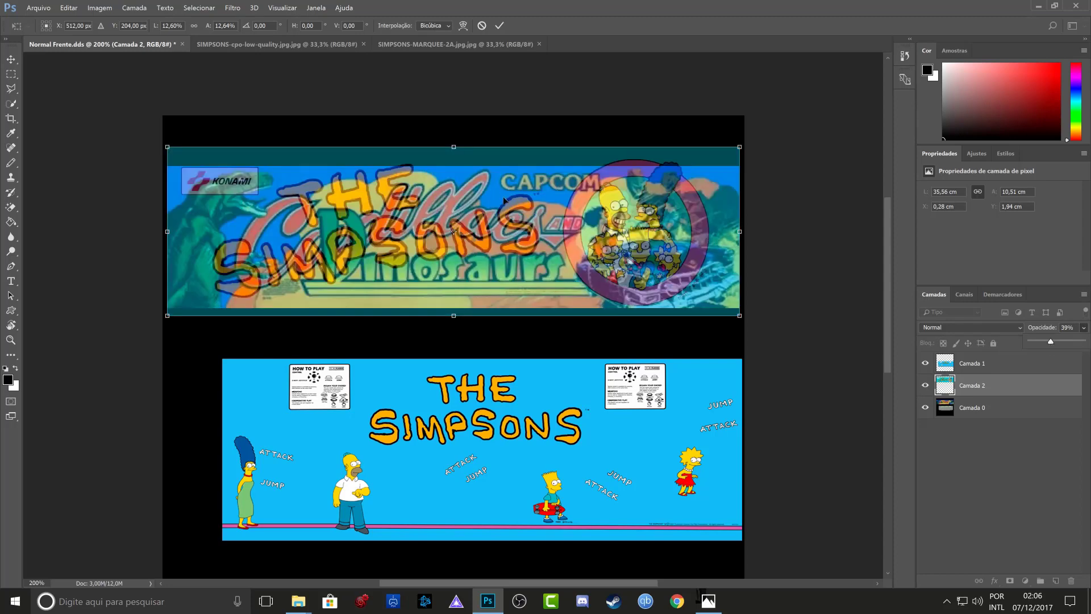
drag(453, 141, 457, 159)
drag(454, 316, 454, 311)
drag(455, 163, 454, 165)
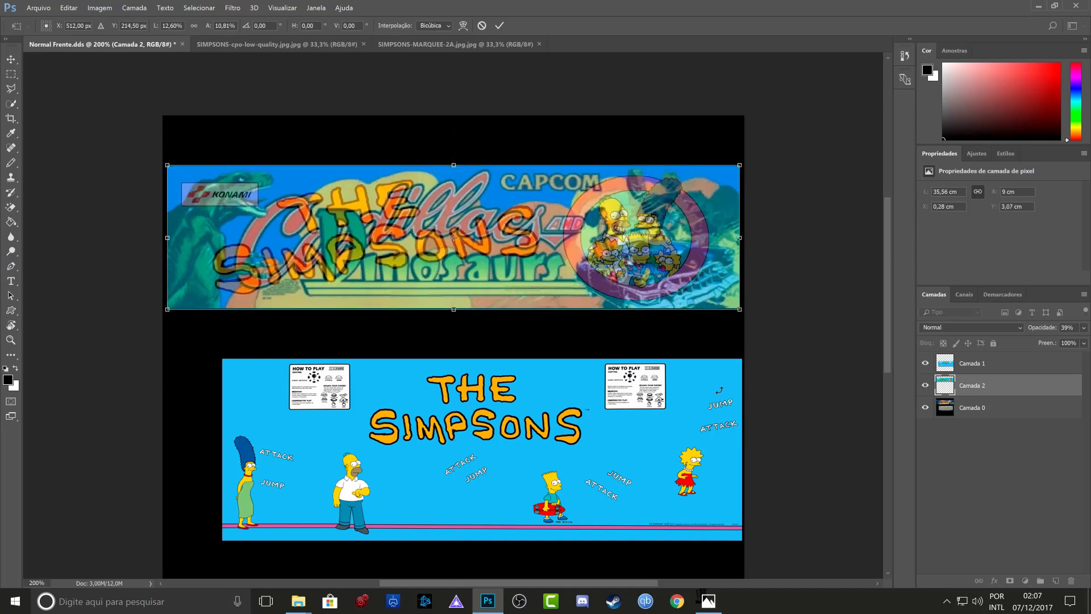
key(Return)
key(g)
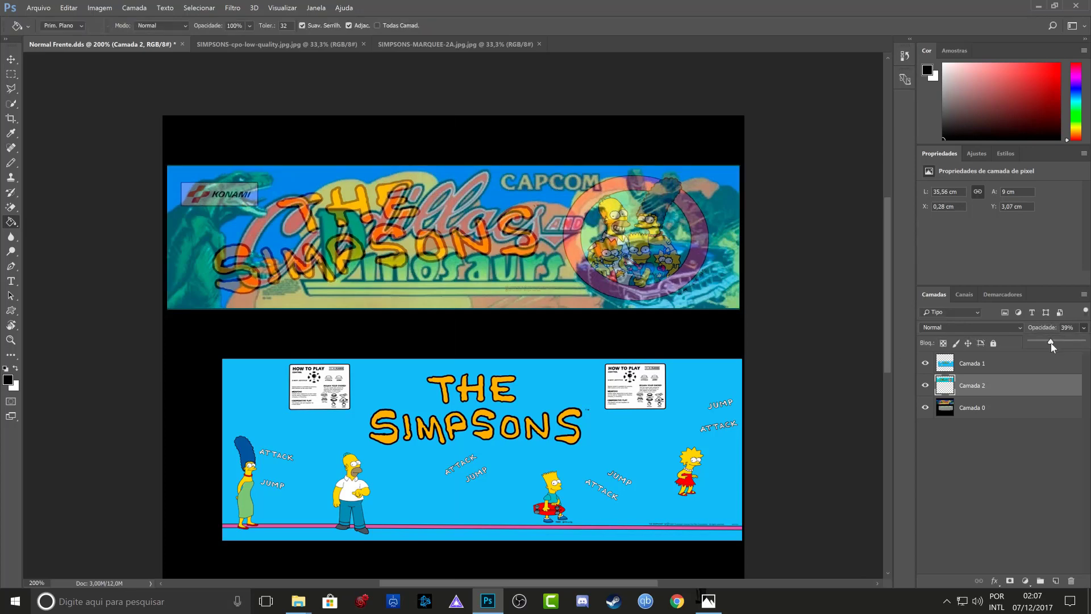
drag(1052, 348, 1085, 342)
key(ctrl+minus)
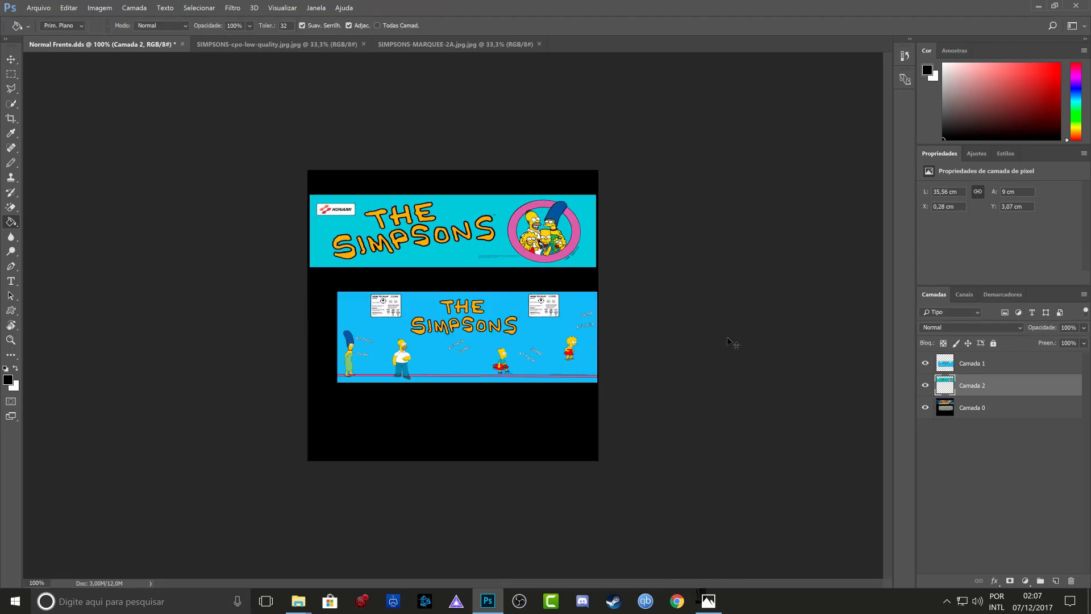
Step: Save the artwork in the Modelos folder as "simpsons frente" in D3D/DDS format with MIP maps generated
click(42, 8)
click(122, 141)
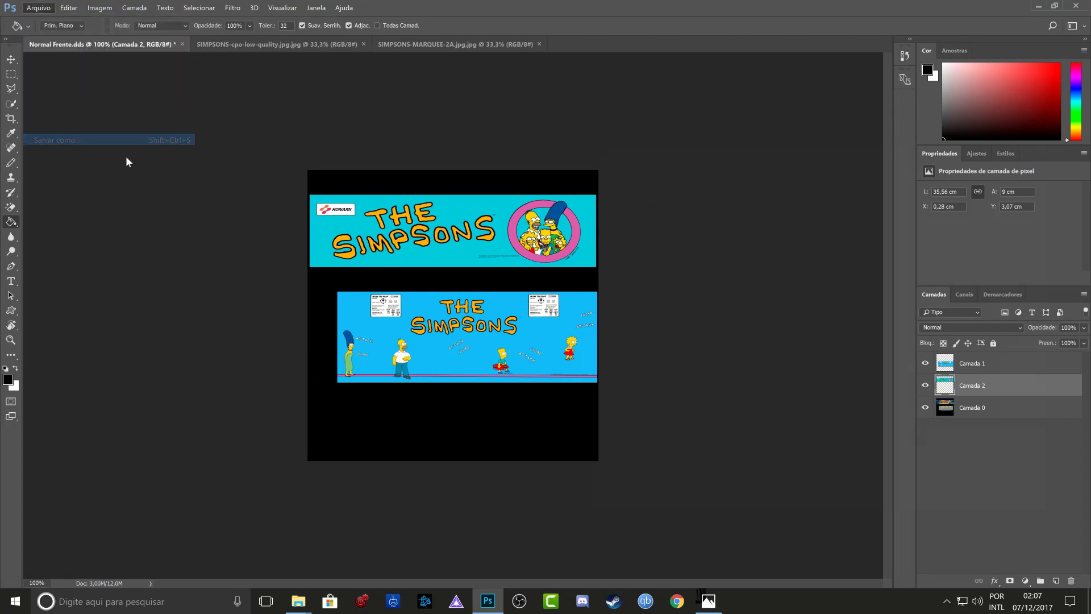
click(791, 375)
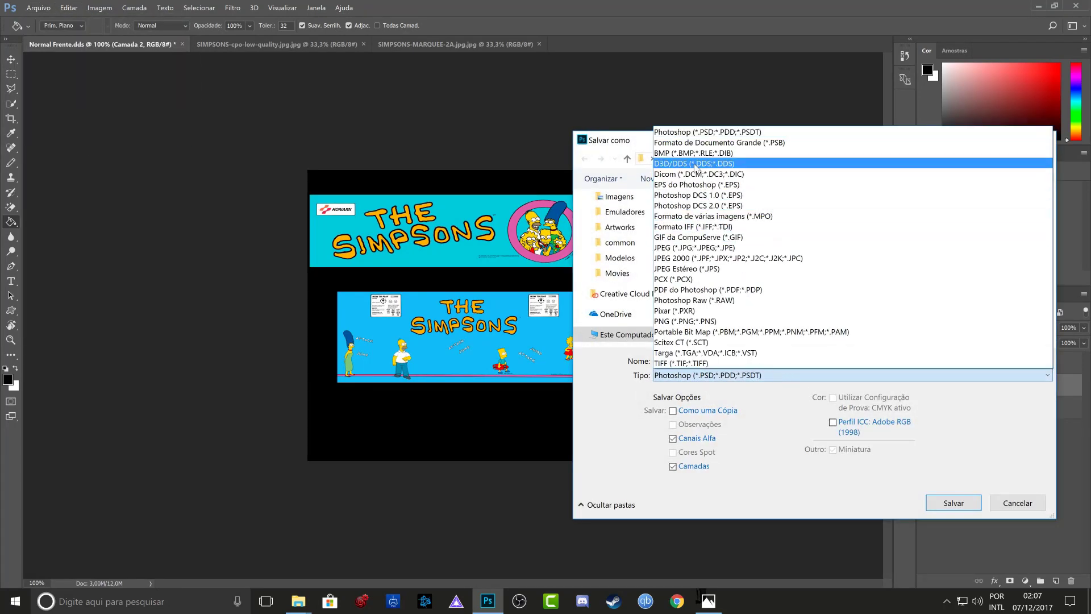
click(712, 166)
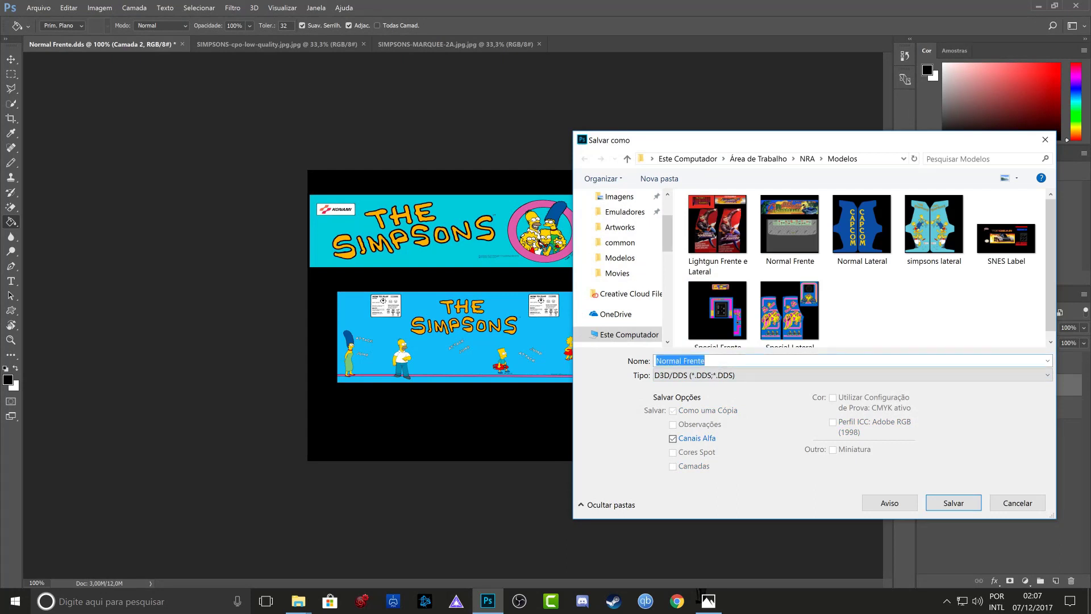
text(simpsons f)
click(946, 504)
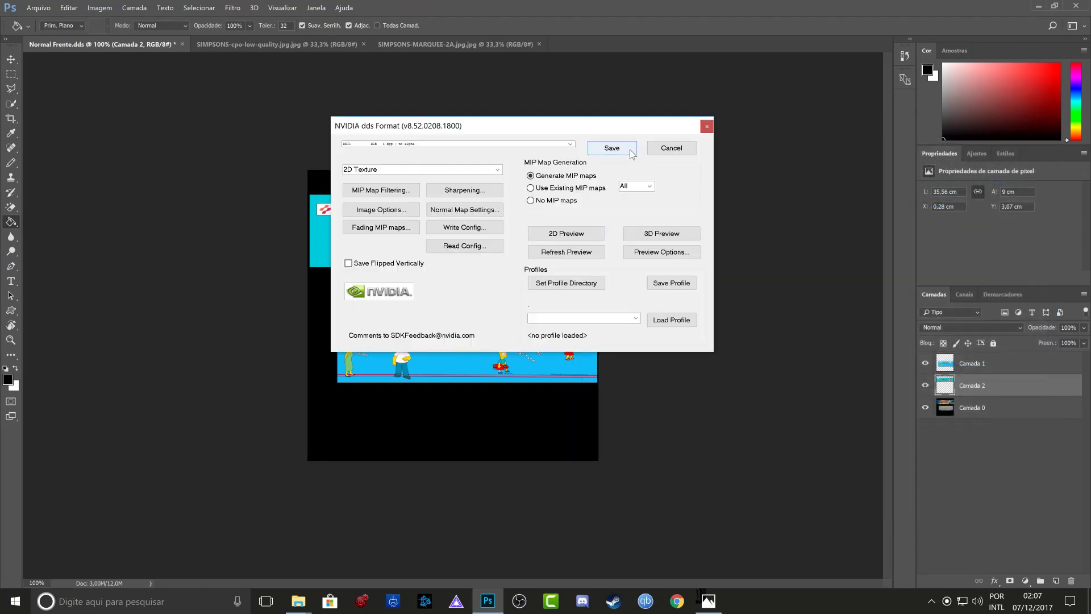
click(612, 148)
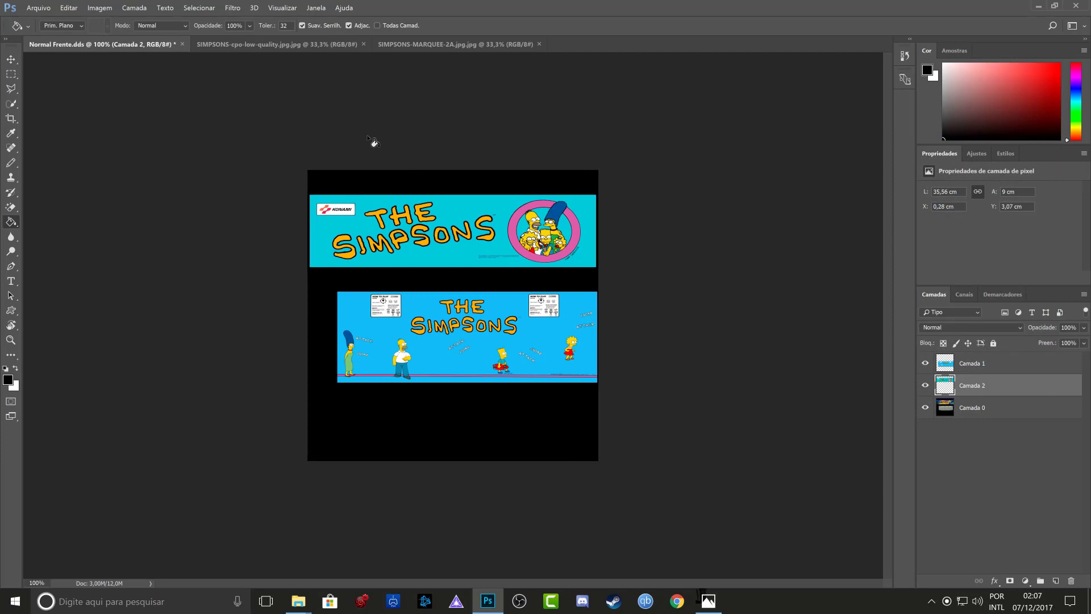
Step: Close Normal Frente.dds without saving its changes, and close the two Simpsons source images
click(182, 44)
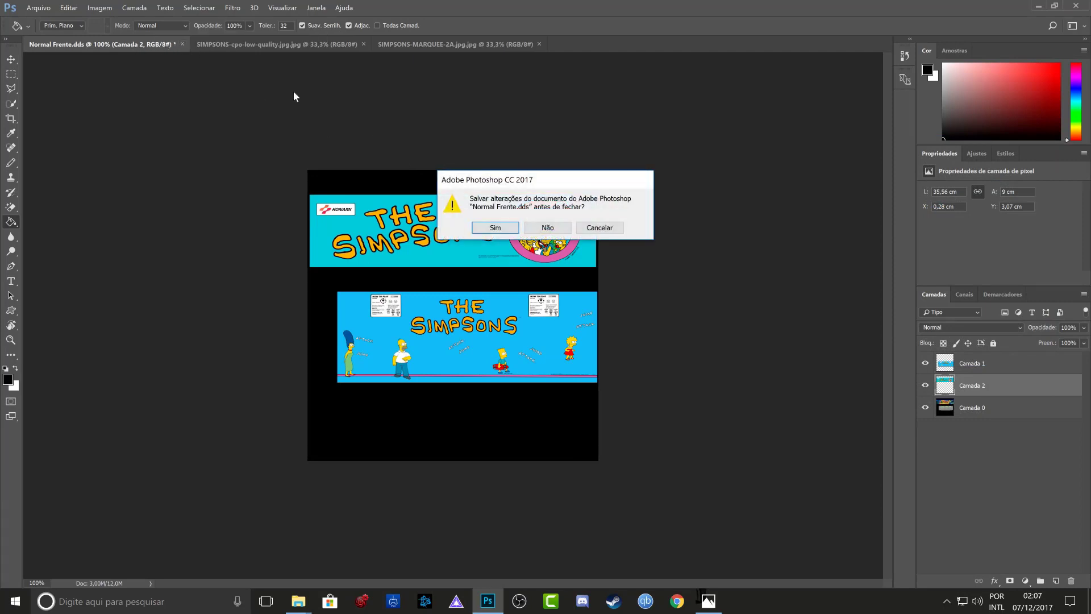
click(548, 228)
click(200, 45)
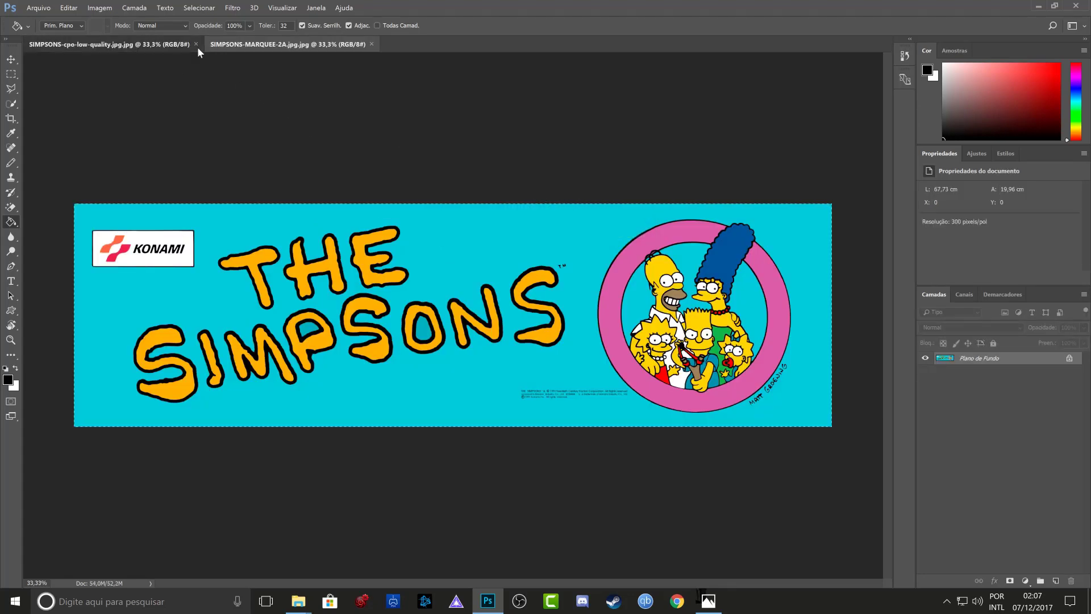
click(196, 44)
click(191, 44)
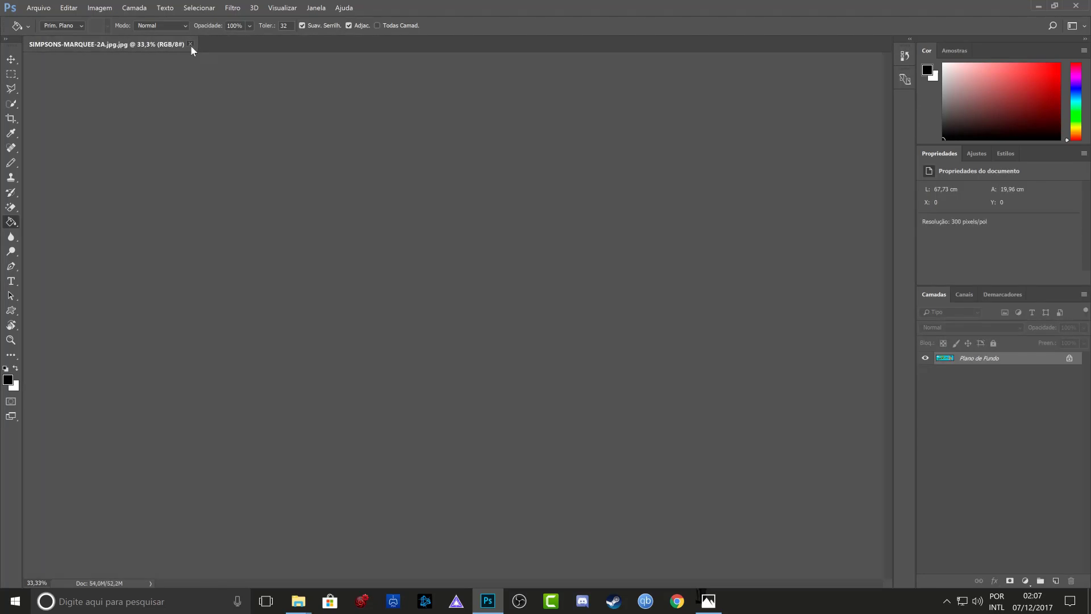
Step: Switch to the Modelos folder in File Explorer and check the simpsons frente texture and the Lightgun Frente e Lateral template
mouse_move(298, 601)
click(247, 555)
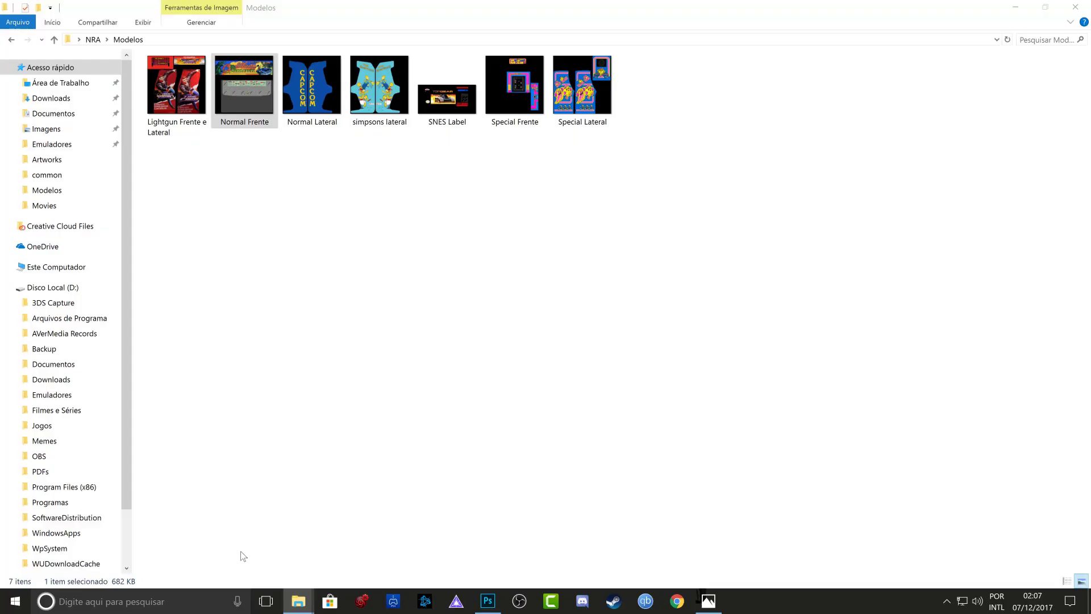
click(380, 90)
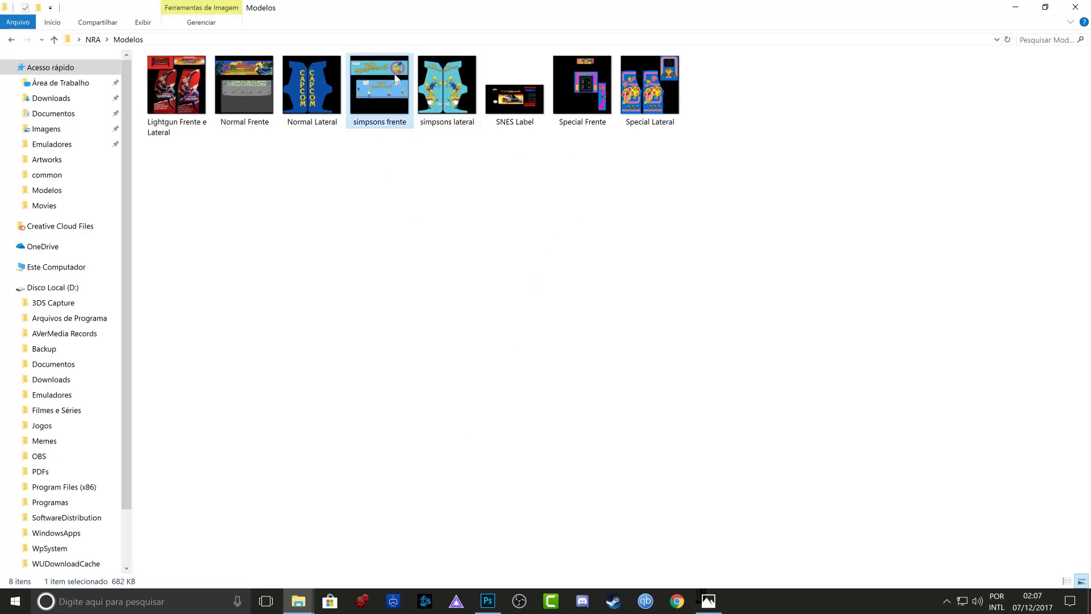
click(401, 206)
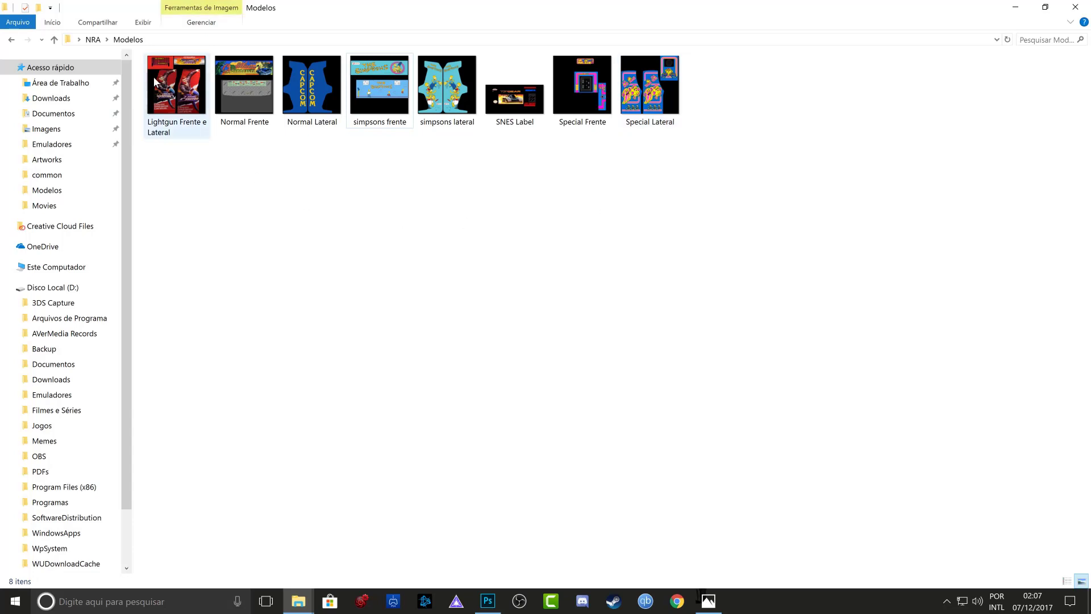
click(172, 91)
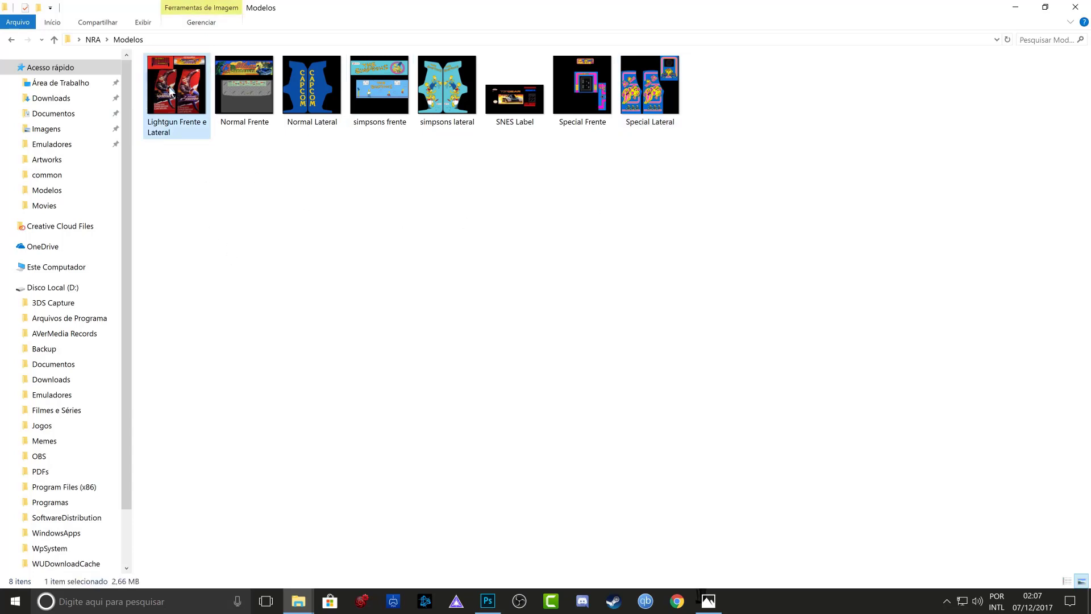
Step: Minimize the Modelos, Photoshop and Artworks windows and switch to Steam
click(590, 240)
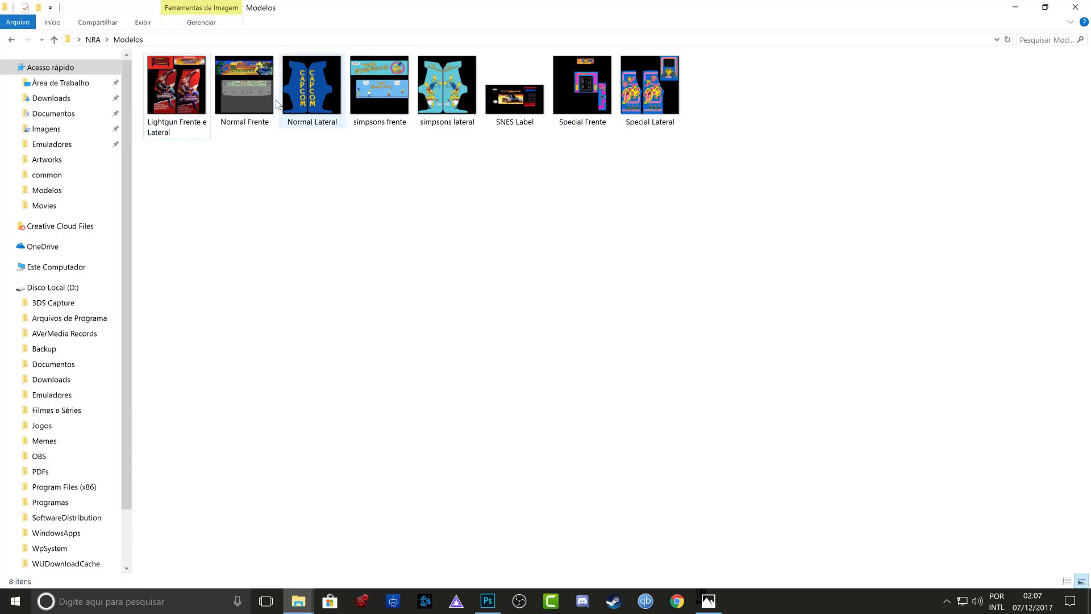
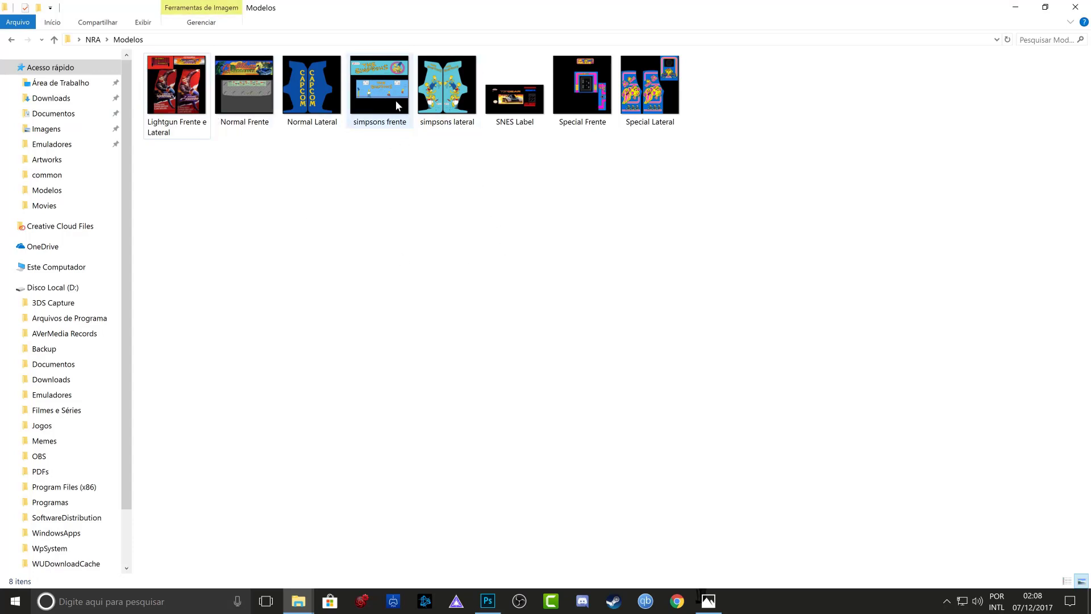
click(1013, 8)
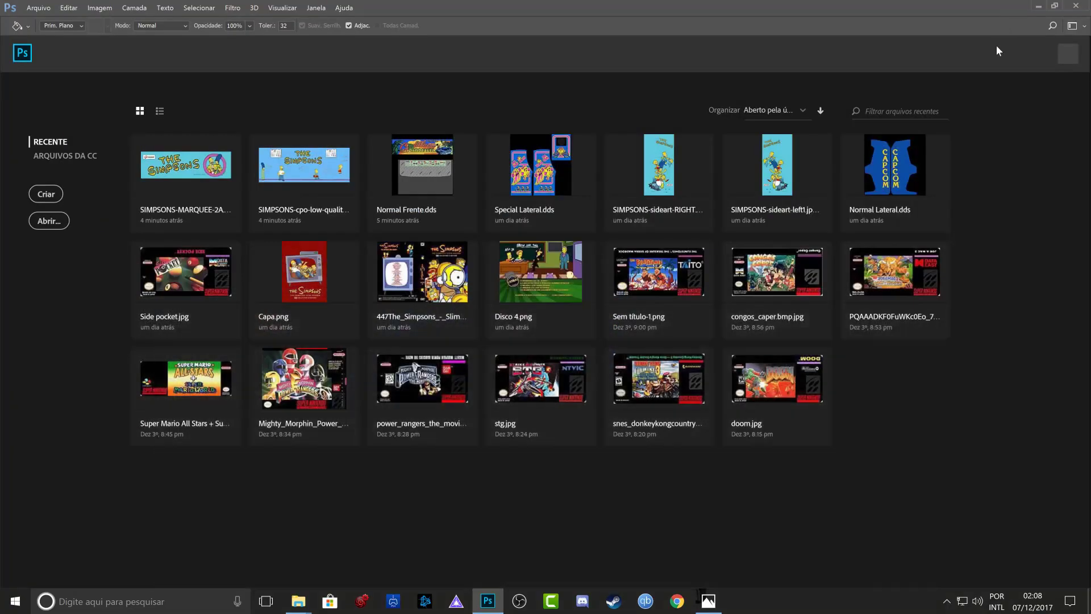
click(1038, 6)
drag(959, 64, 741, 74)
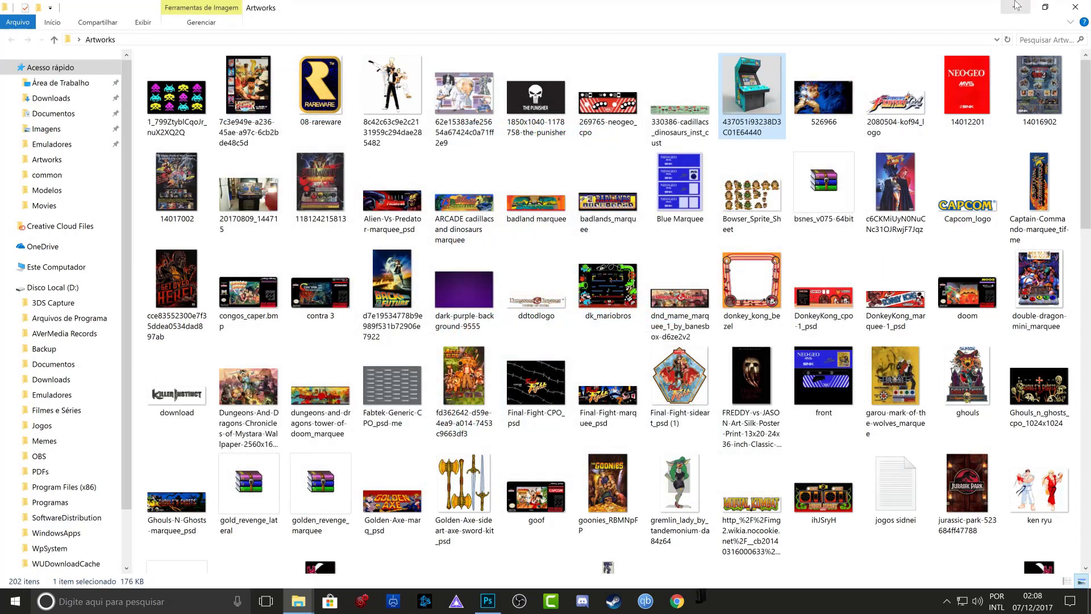
click(1015, 7)
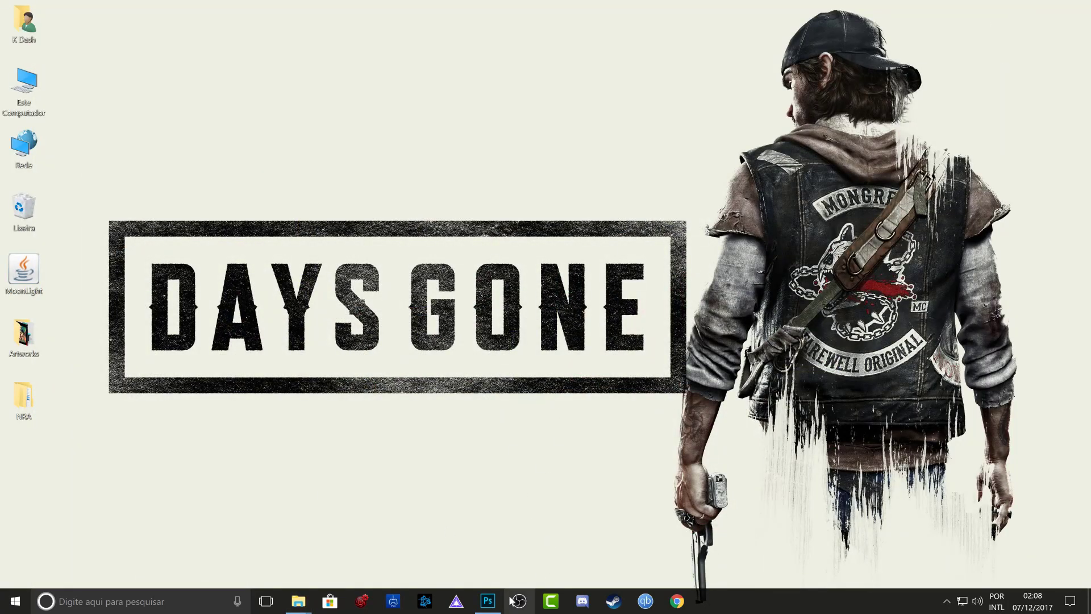
click(615, 601)
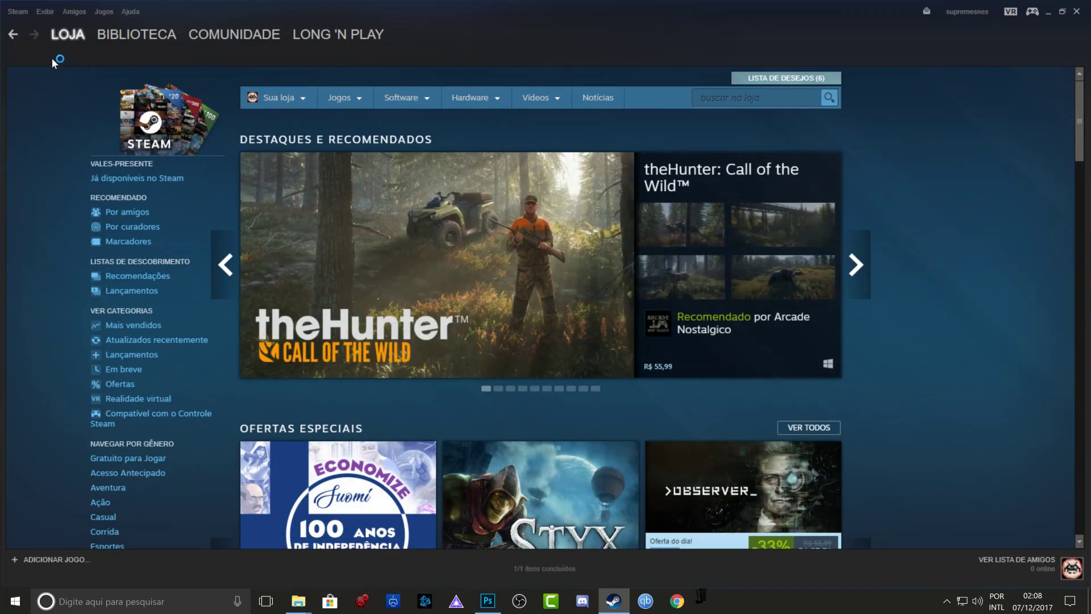
Step: Open the Steam game library and set its display mode to the detail view
click(23, 15)
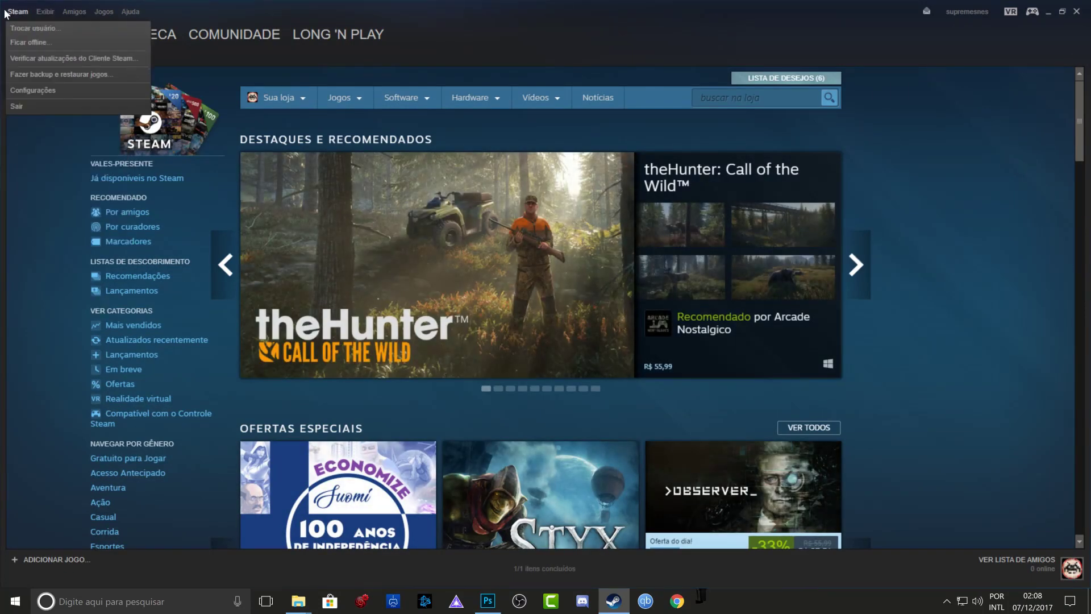
mouse_move(131, 13)
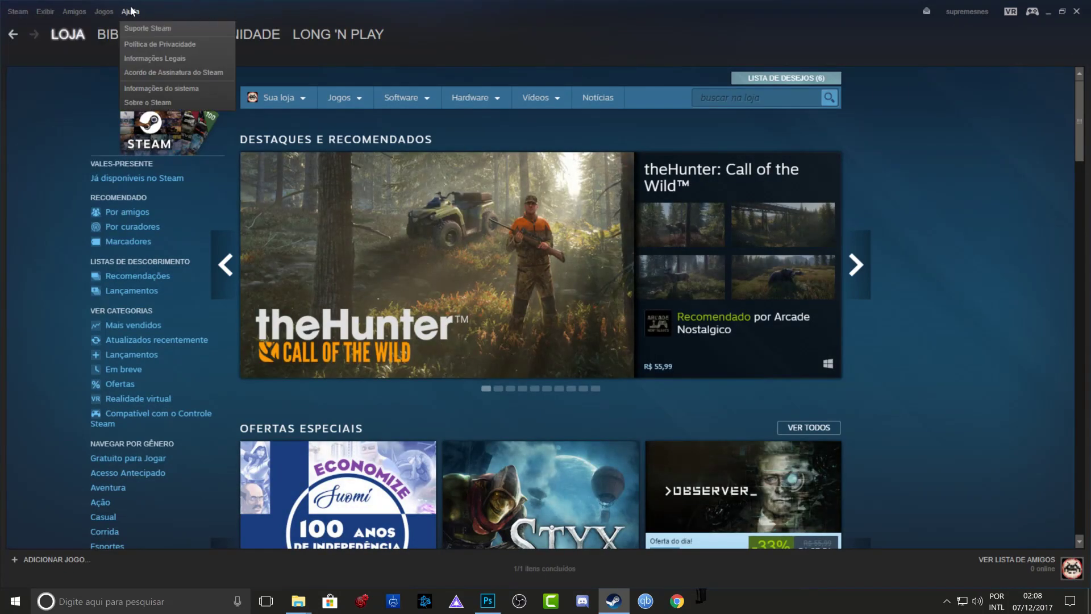
mouse_move(38, 12)
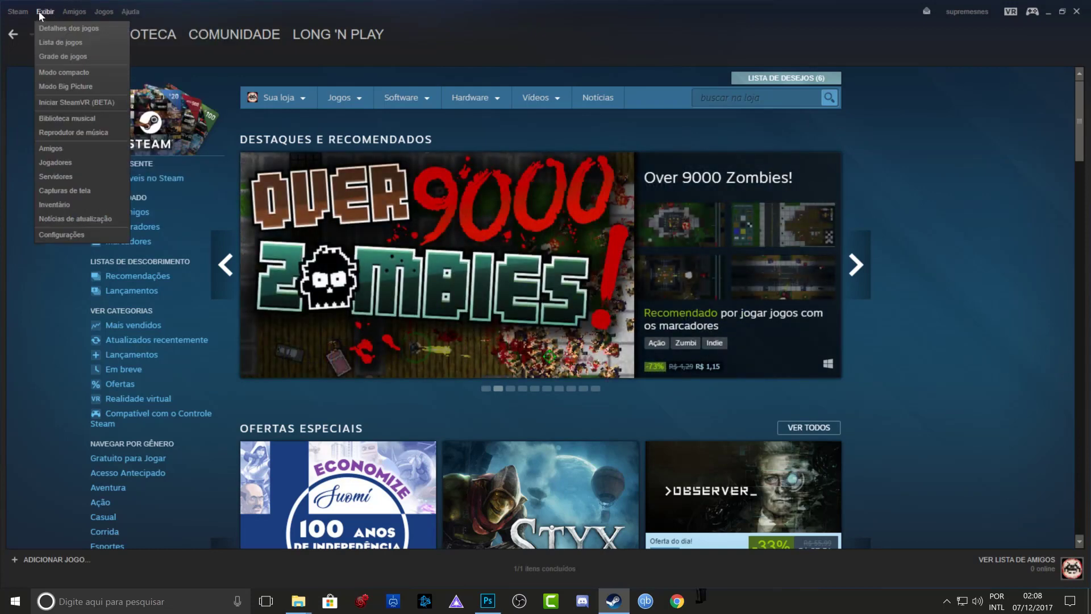
click(49, 43)
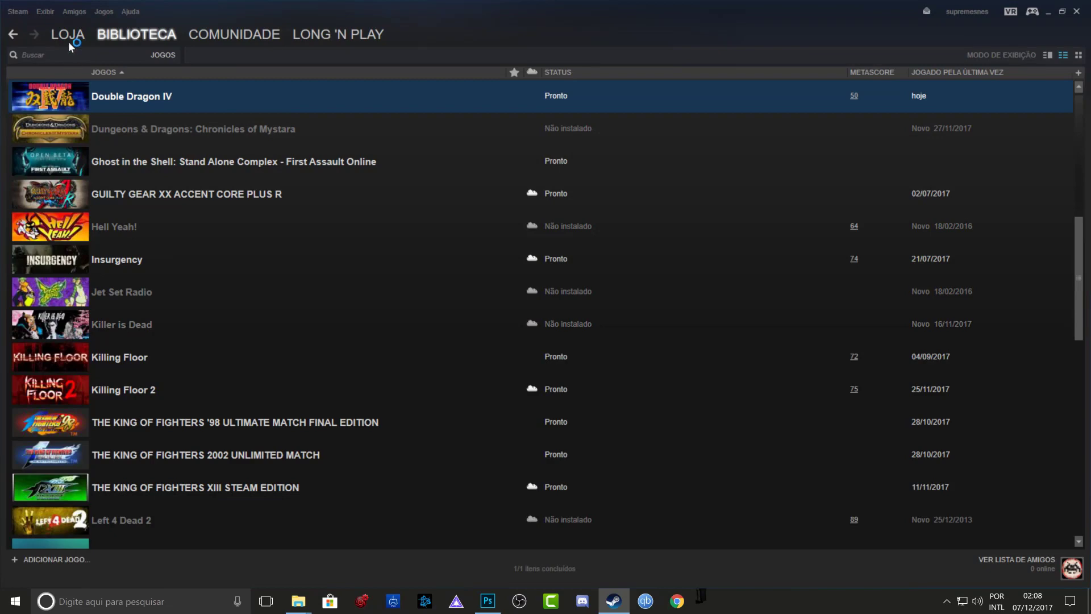
mouse_move(78, 46)
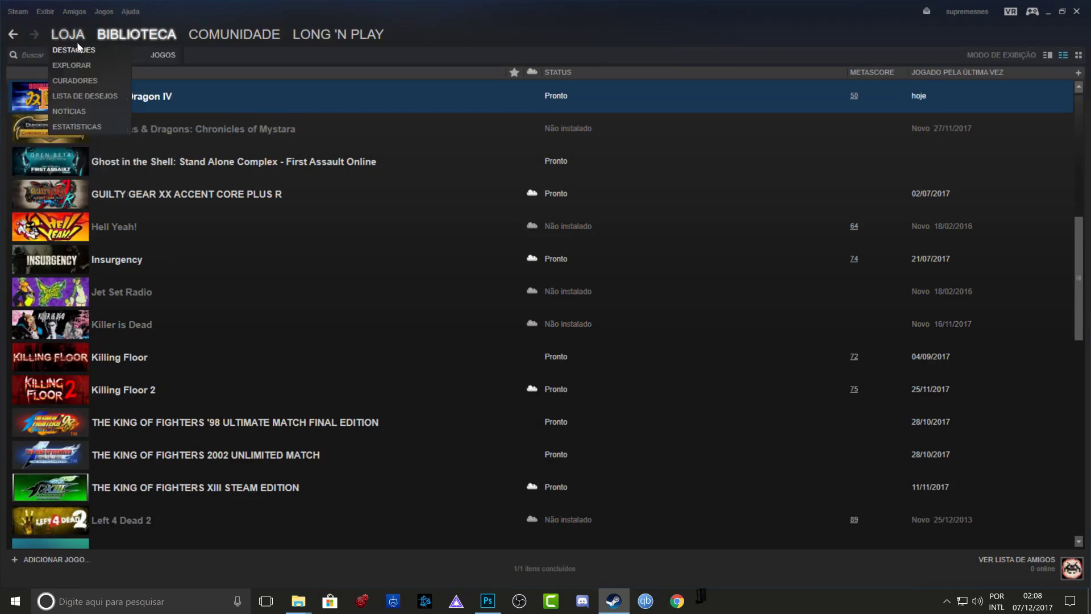
click(1047, 55)
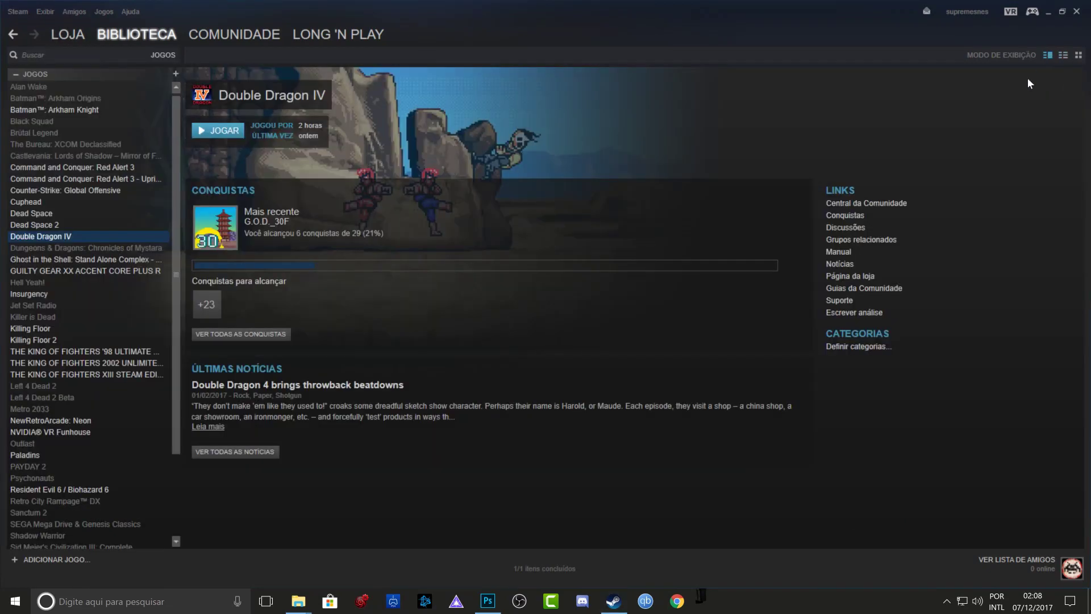
Step: Launch NewRetroArcade: Neon from the library with the "Iniciar ferramenta de configuração" option
scroll(33, 285, down, 3)
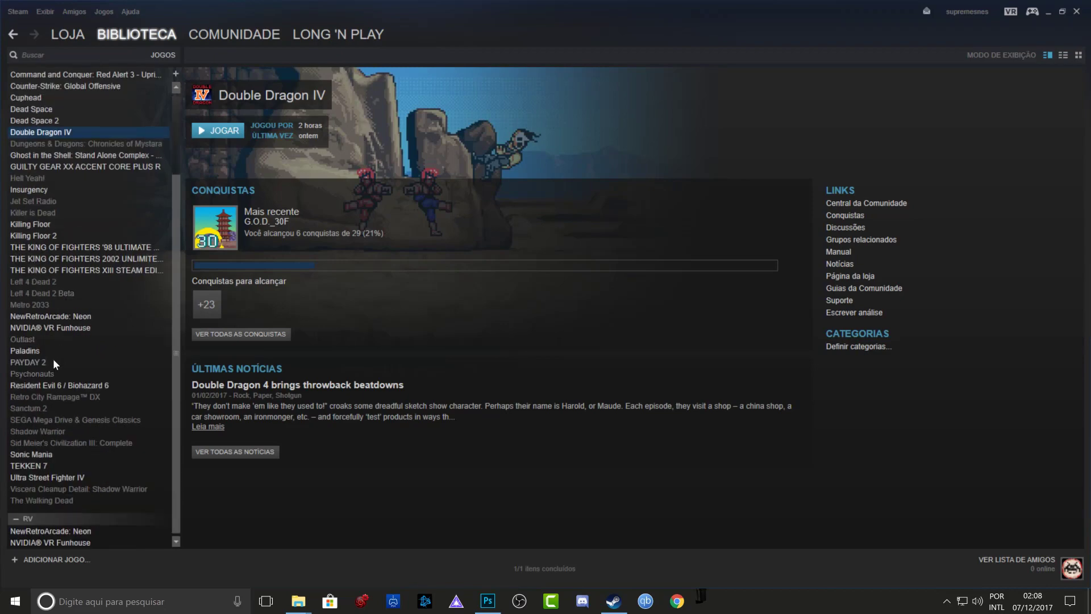
click(53, 317)
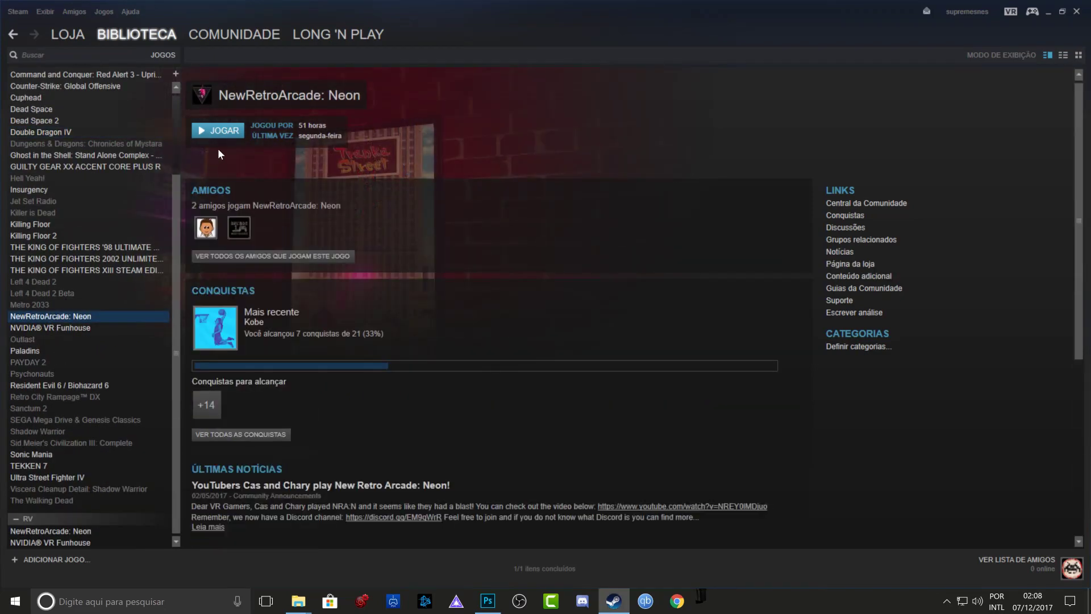
click(225, 131)
click(475, 325)
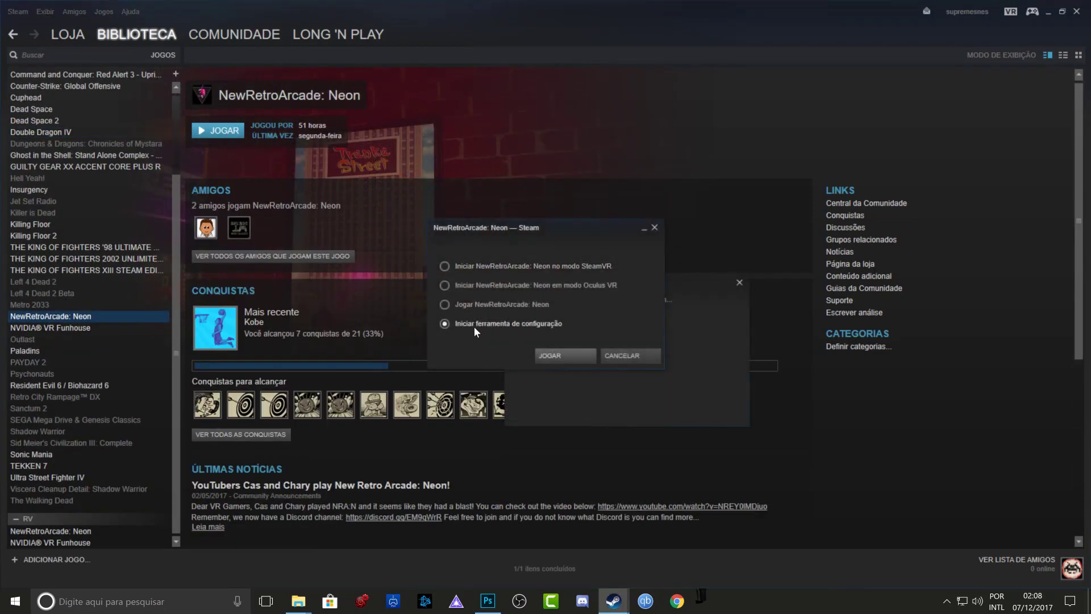
click(555, 355)
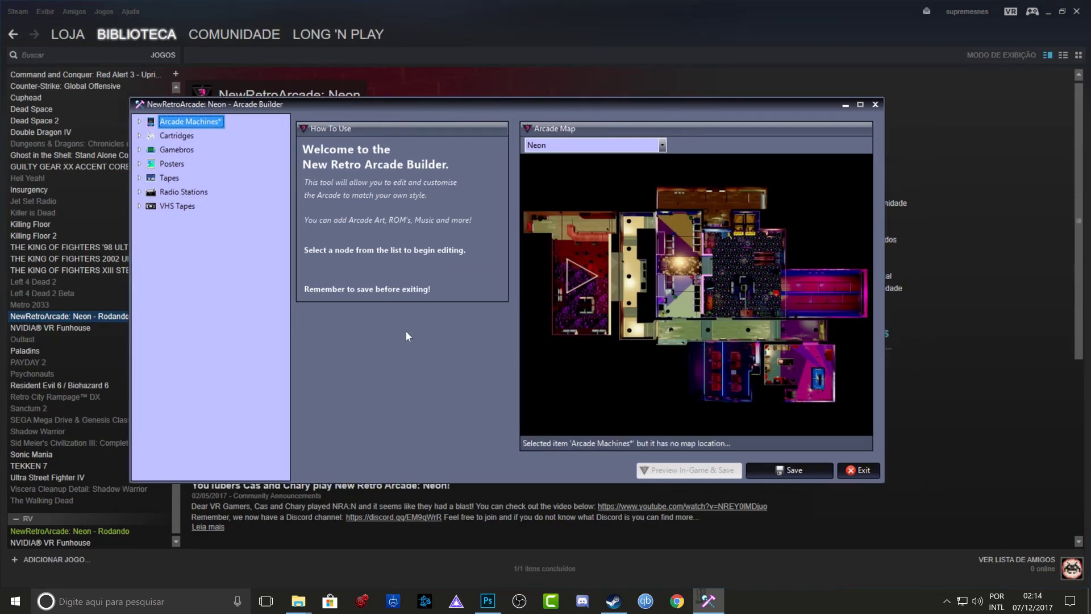
Step: Expand the Arcade Machines list and examine its machines, including the settings and map locations of ArcadeMachineLightgun and ArcadeMachineGameConsole
drag(434, 110, 478, 109)
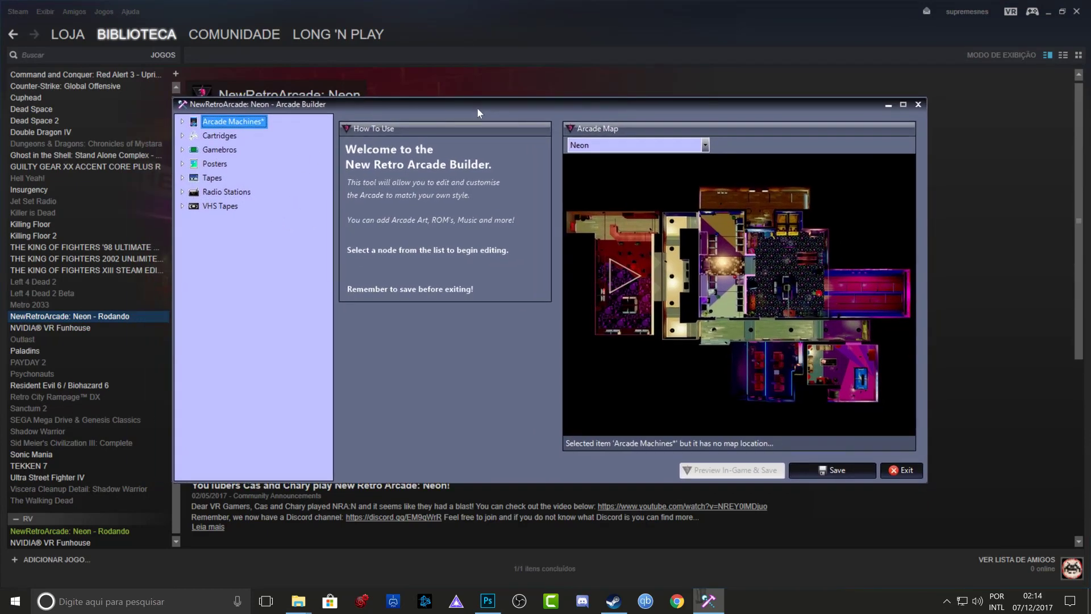
click(182, 121)
scroll(260, 248, down, 6)
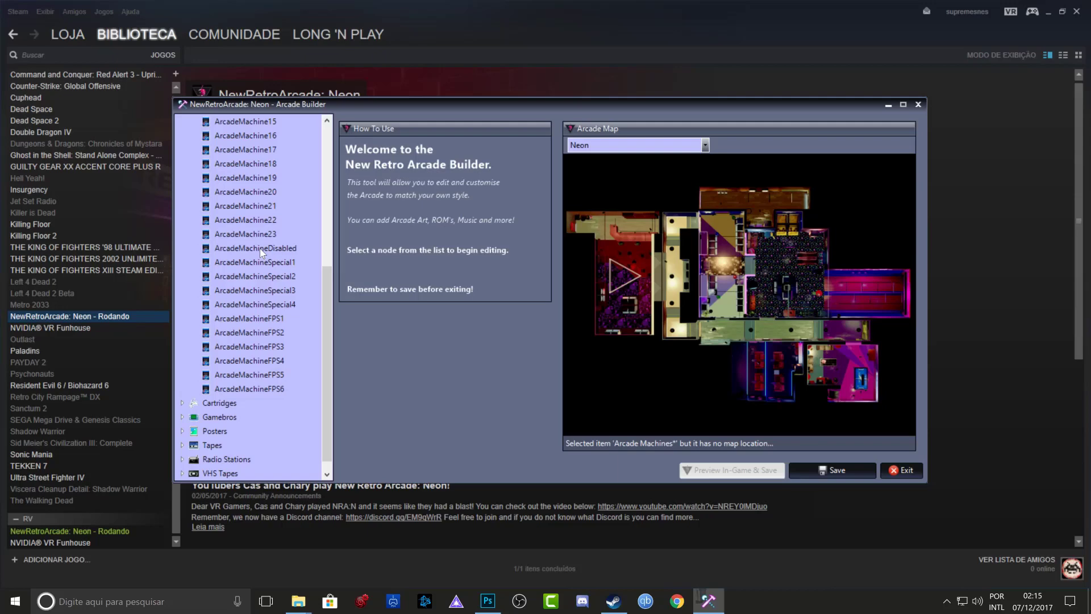
scroll(260, 247, up, 6)
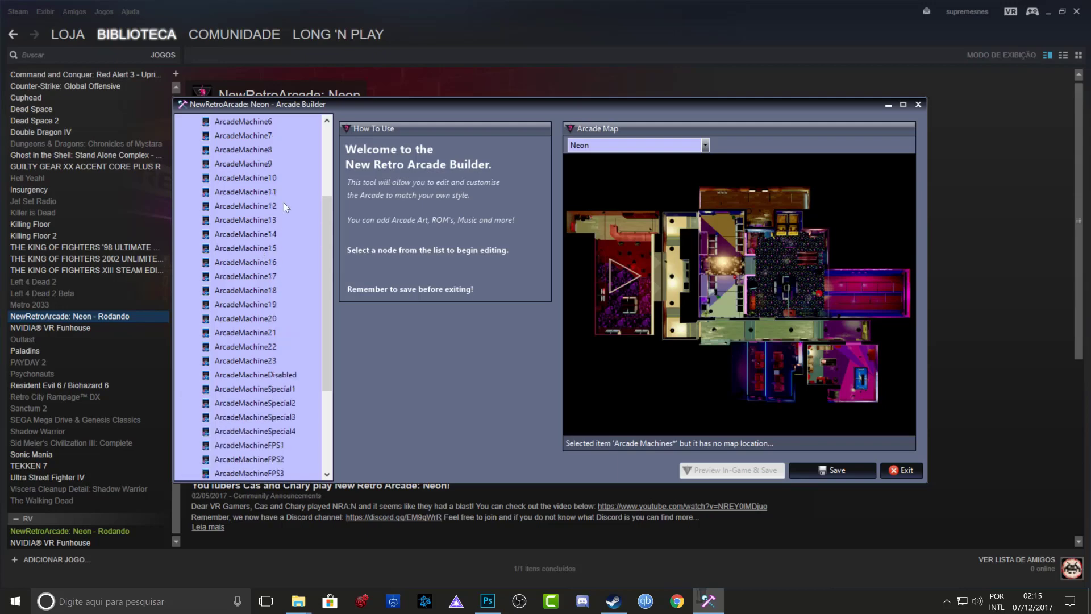
scroll(248, 271, down, 3)
scroll(215, 207, up, 3)
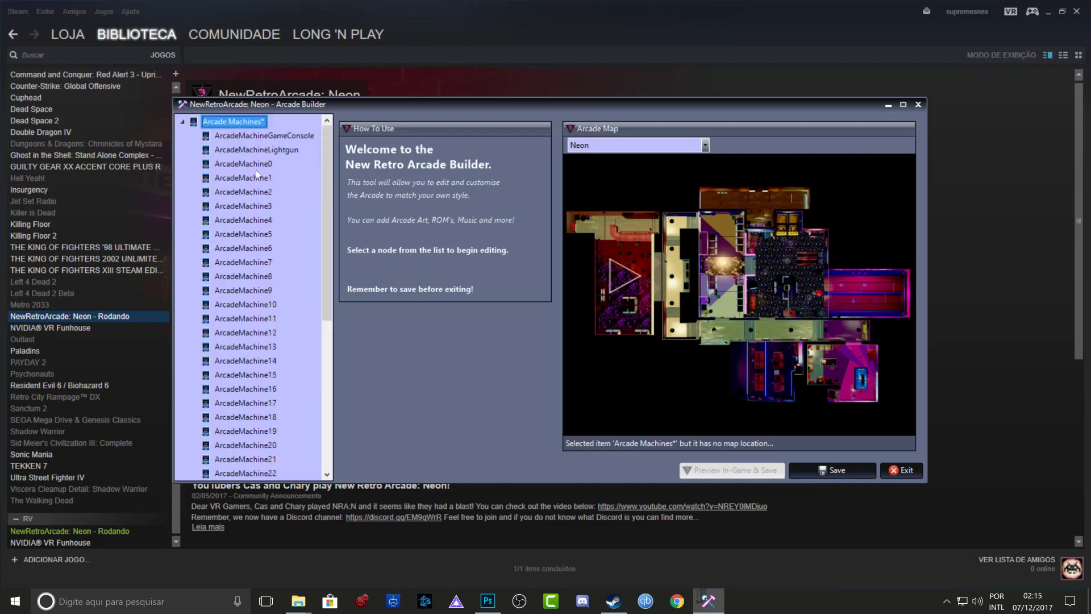
click(262, 149)
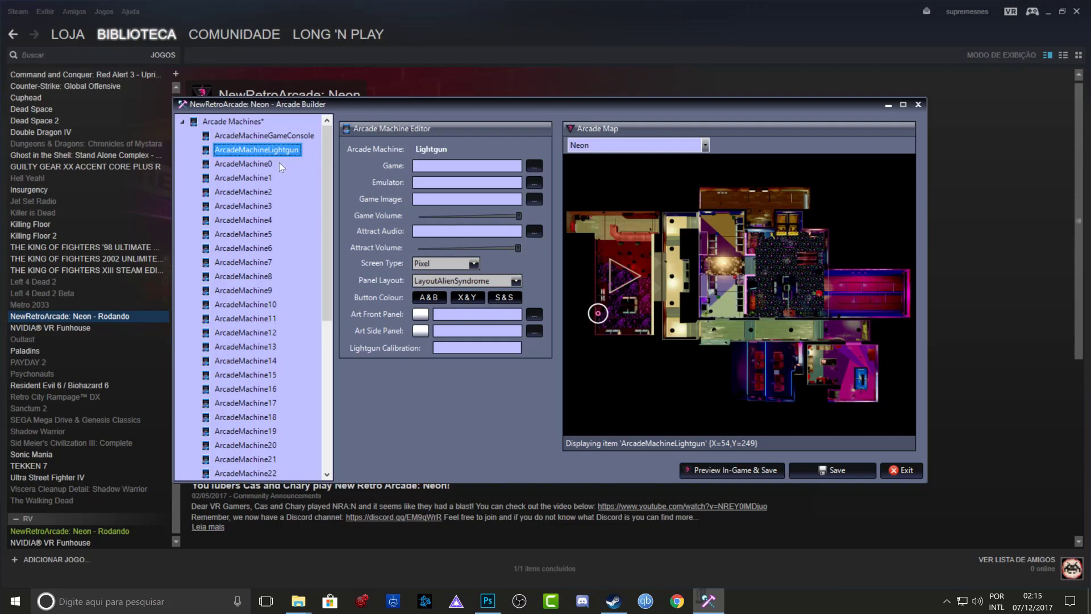
click(253, 138)
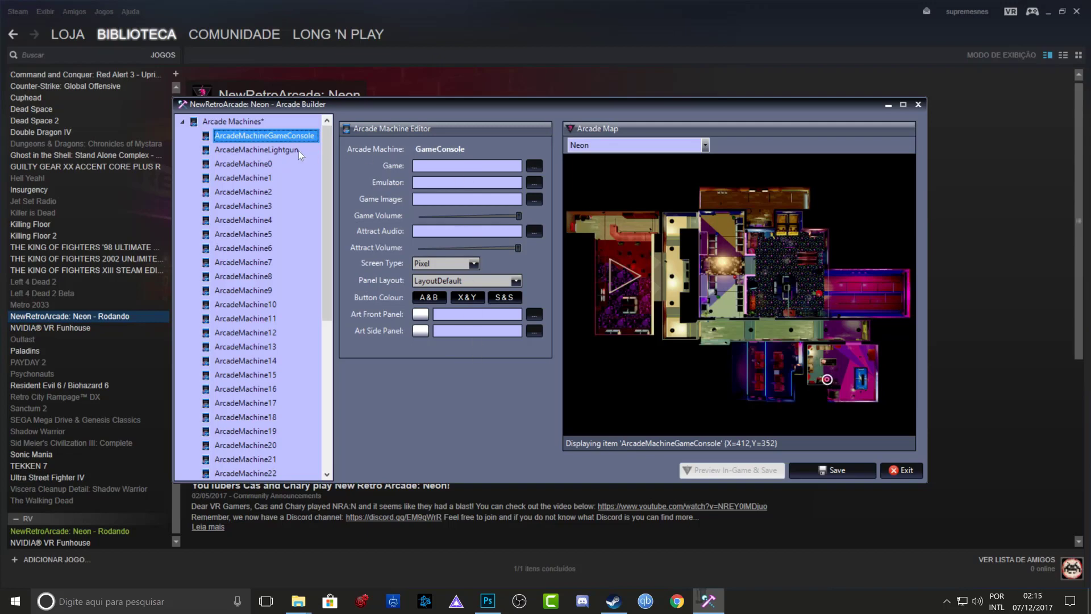
Step: Assign the timecris ROM as the game of ArcadeMachineLightgun
click(233, 150)
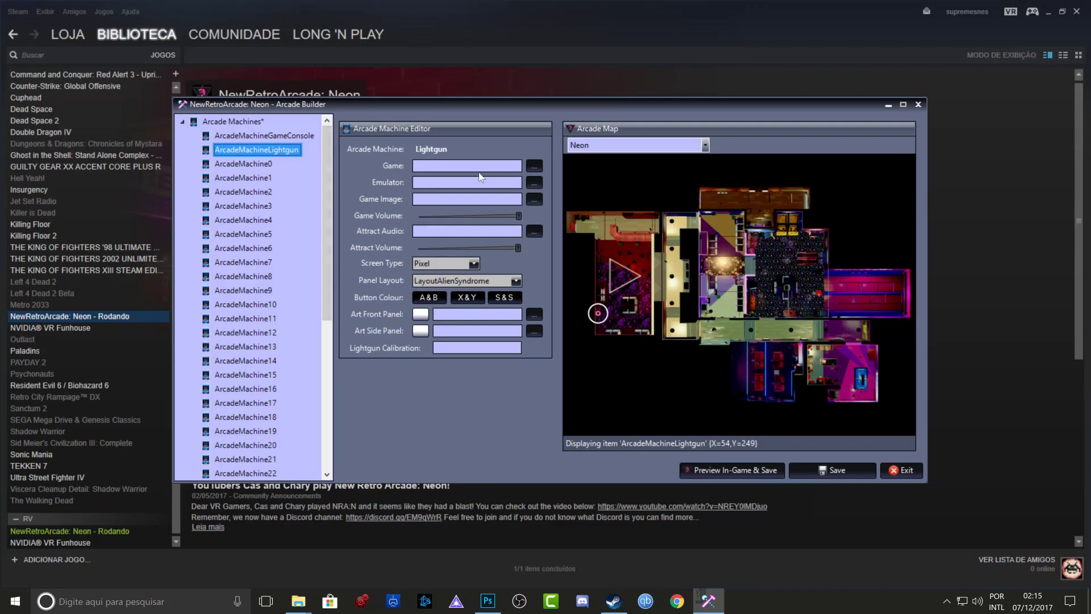
click(534, 166)
click(364, 281)
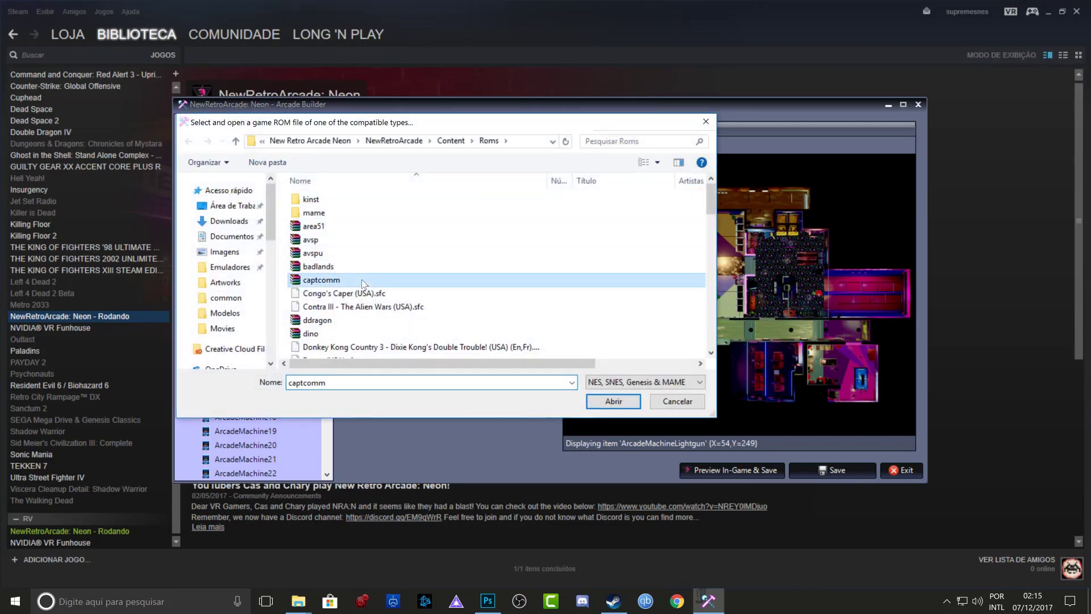
key(t)
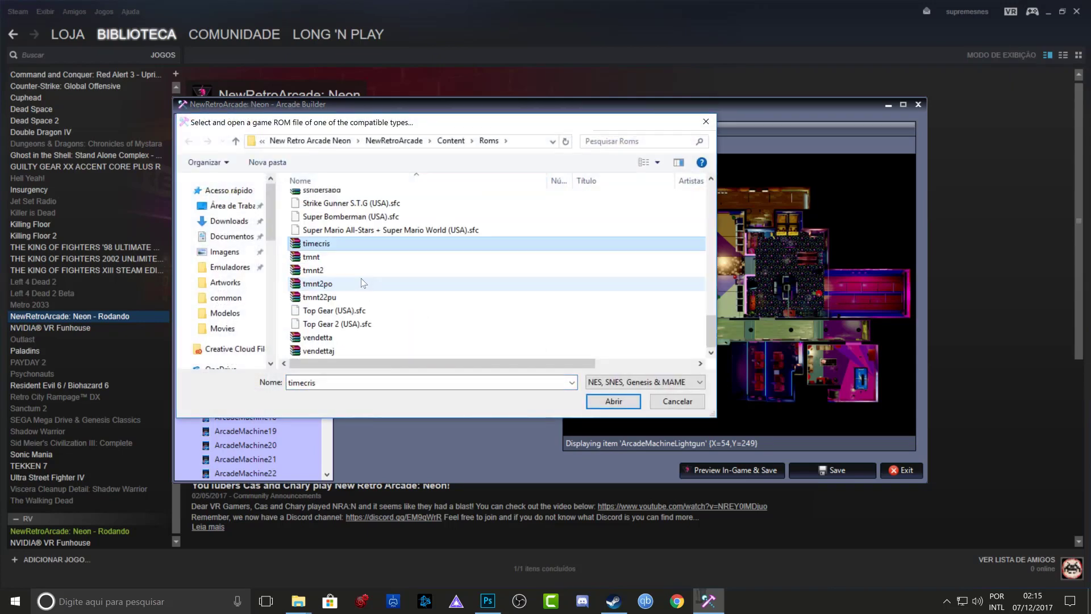
click(614, 402)
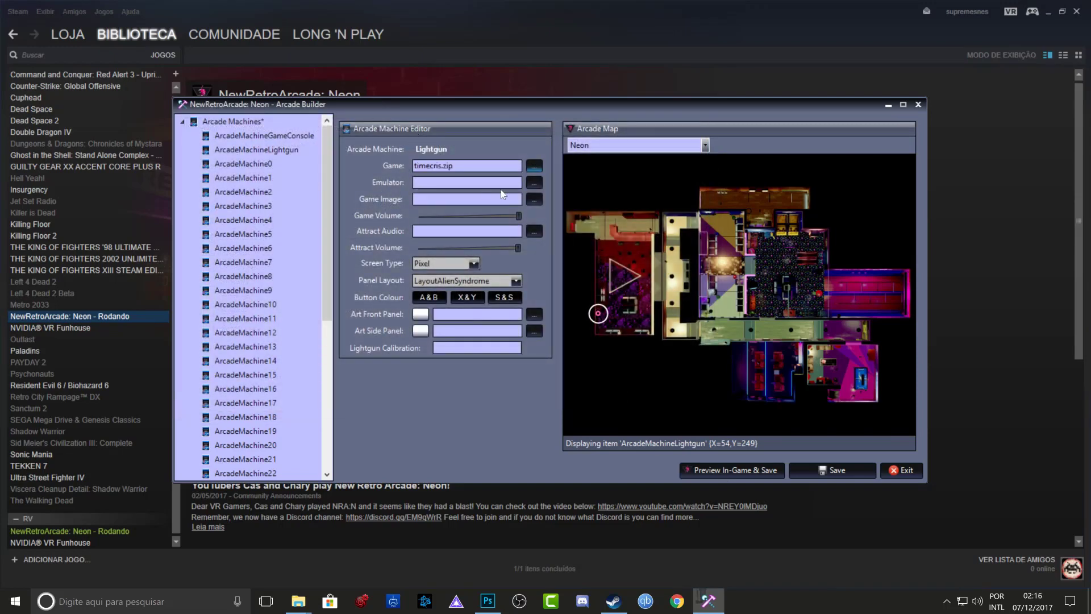
Step: Open the Lightgun machine's emulator core selection, and open the Emulators folder inside the desktop's NRA folder in File Explorer
click(537, 183)
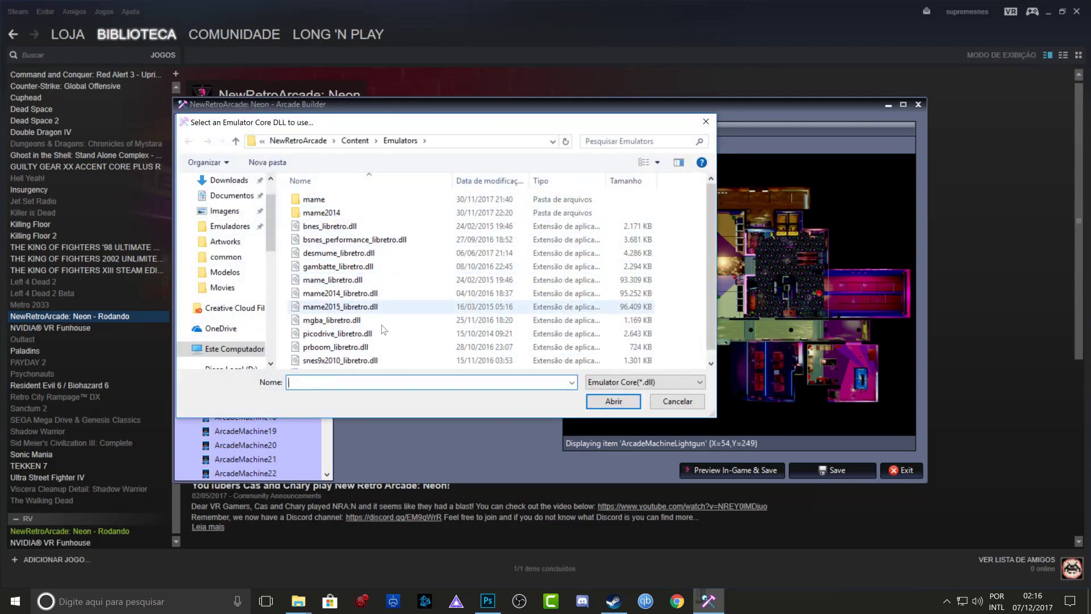
click(299, 602)
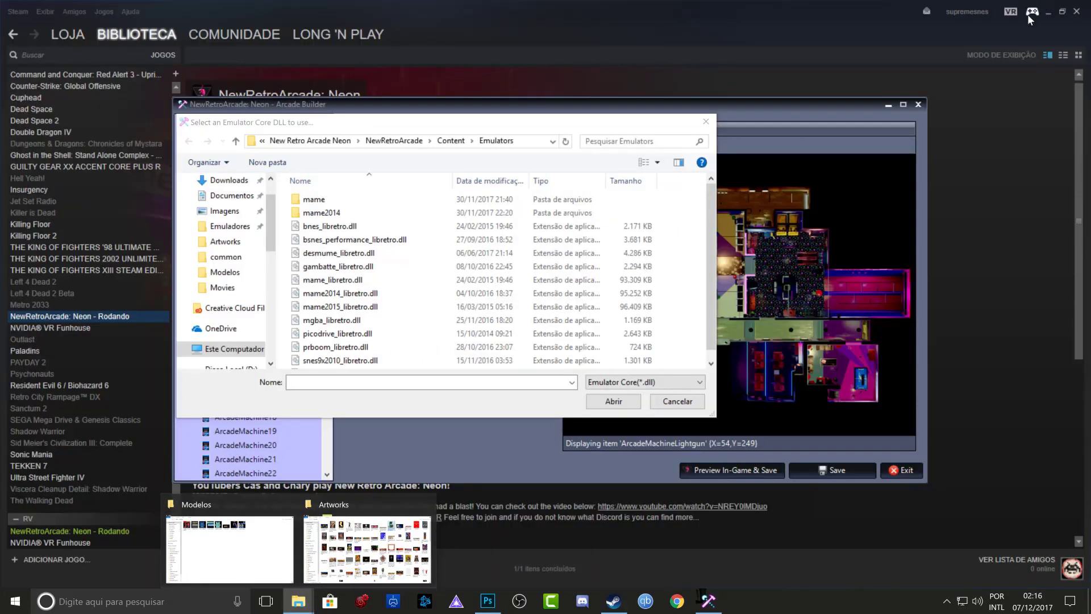
click(1050, 15)
click(1049, 15)
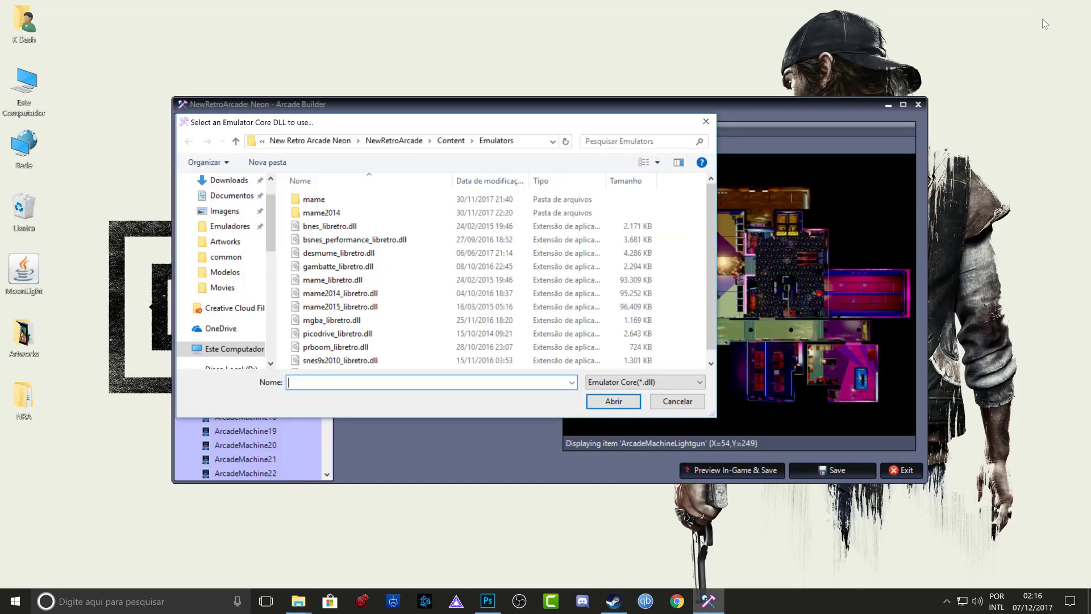
double_click(17, 406)
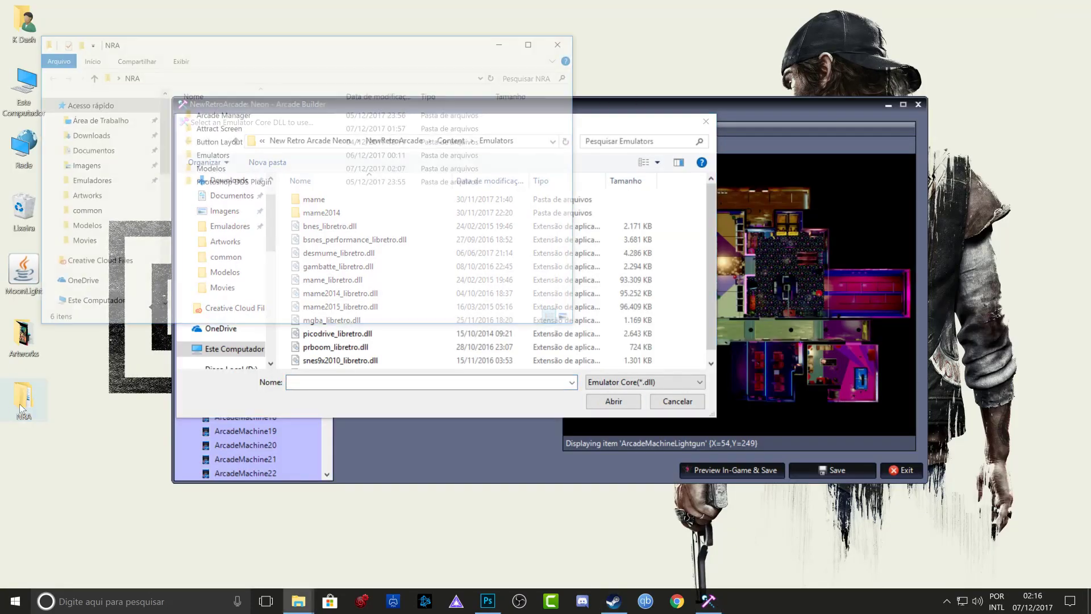
click(218, 159)
double_click(219, 159)
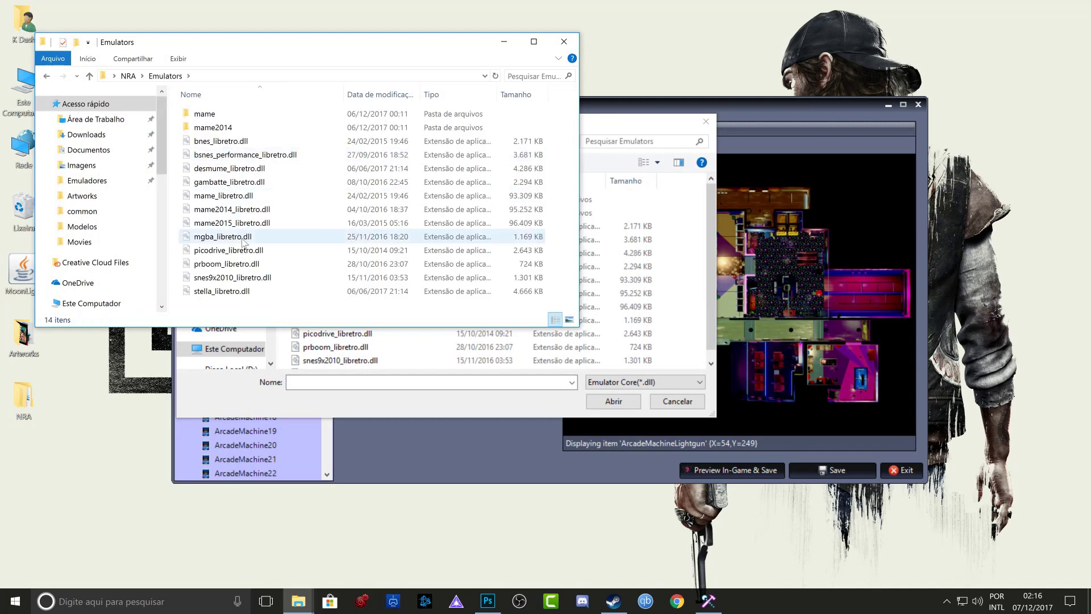
Step: Copy all emulator files from the NRA Emulators folder into the game's Content > Emulators folder, replacing the files with the same names
key(ctrl+a)
right_click(243, 241)
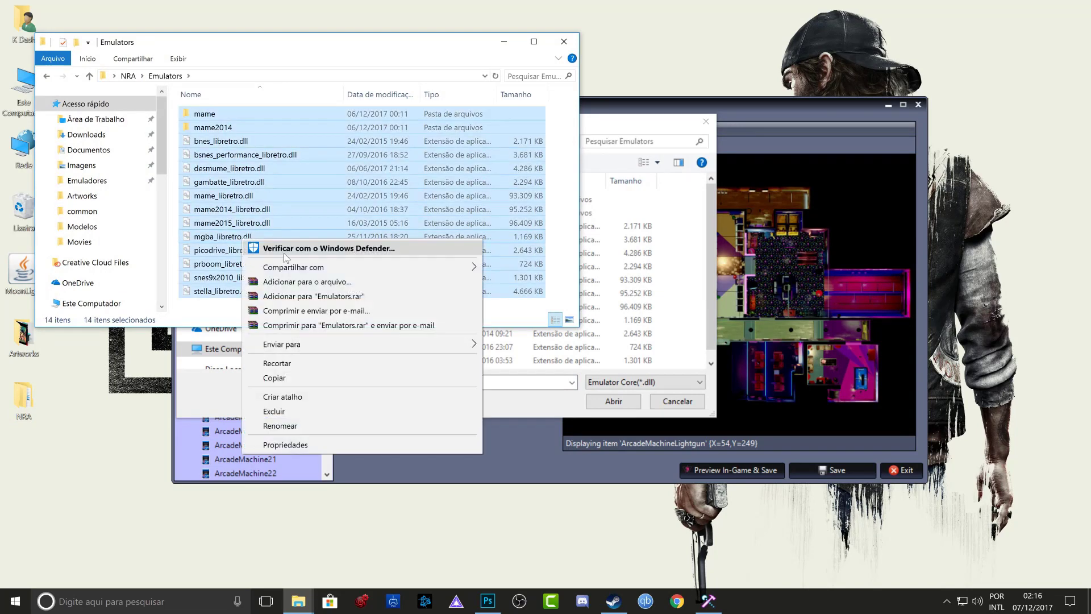
click(284, 378)
click(564, 42)
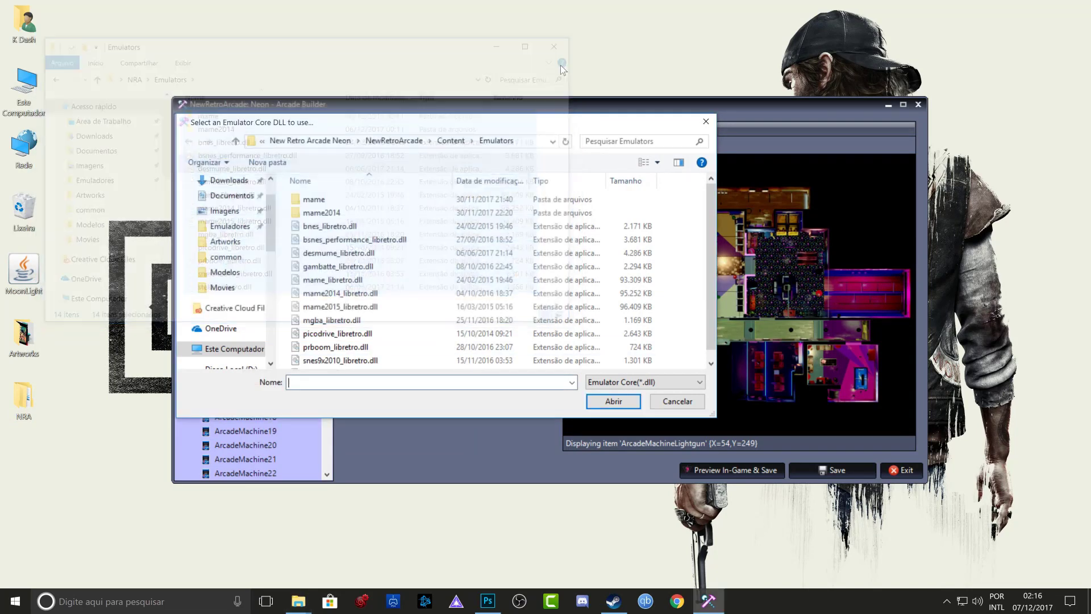
right_click(688, 270)
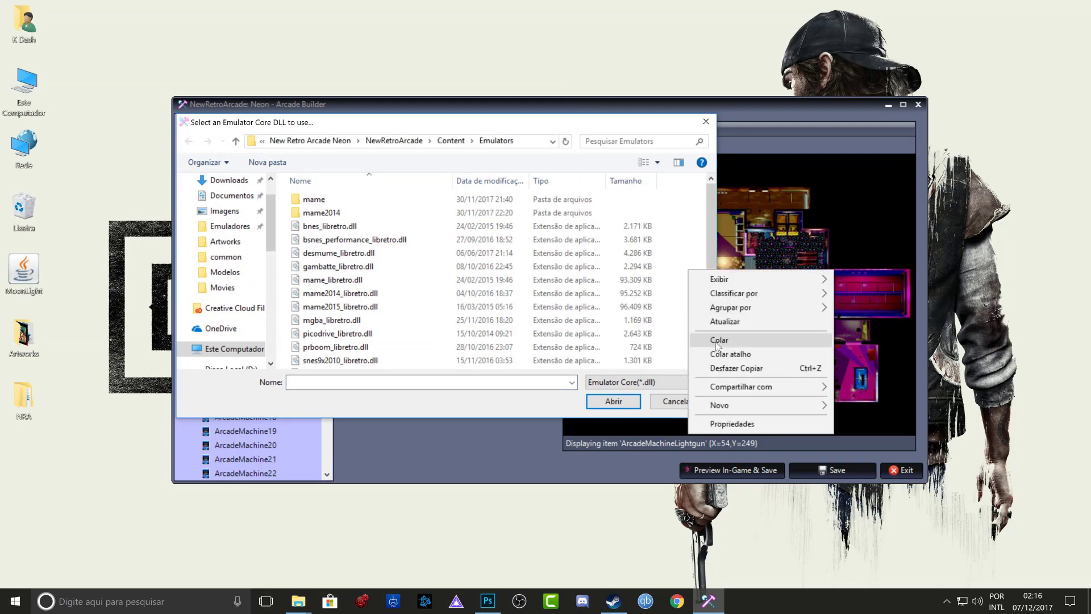
click(717, 339)
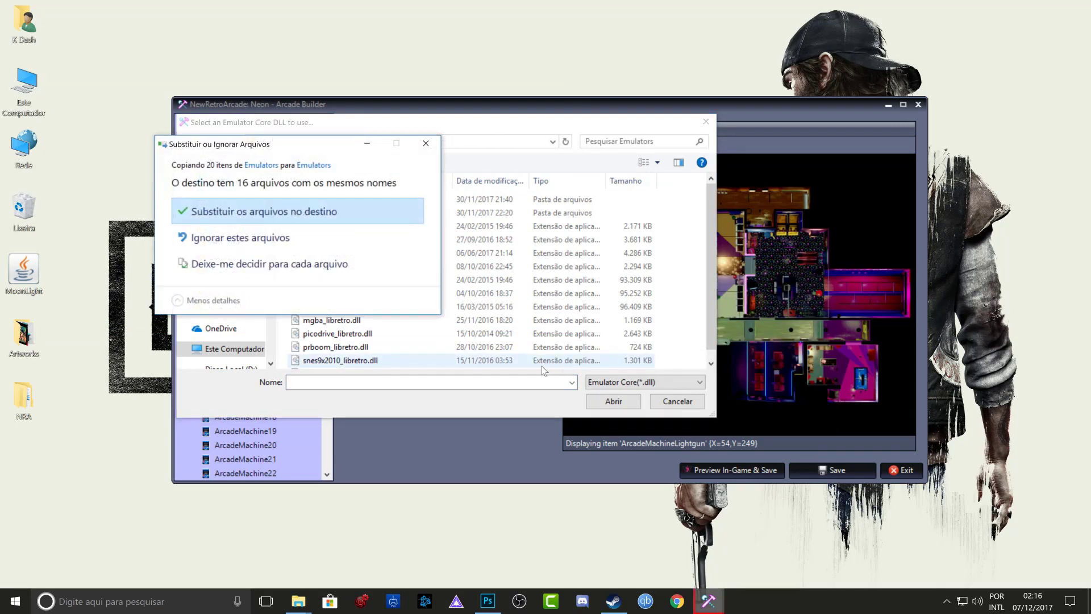
click(329, 213)
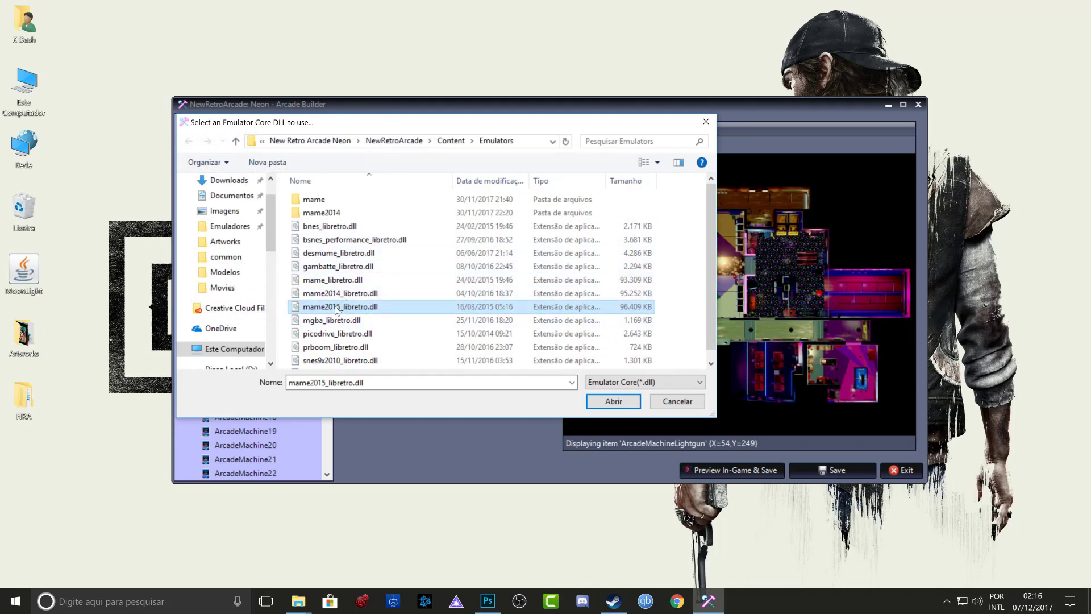
Step: Assign mame2015_libretro.dll as the emulator core of the Lightgun machine
click(310, 307)
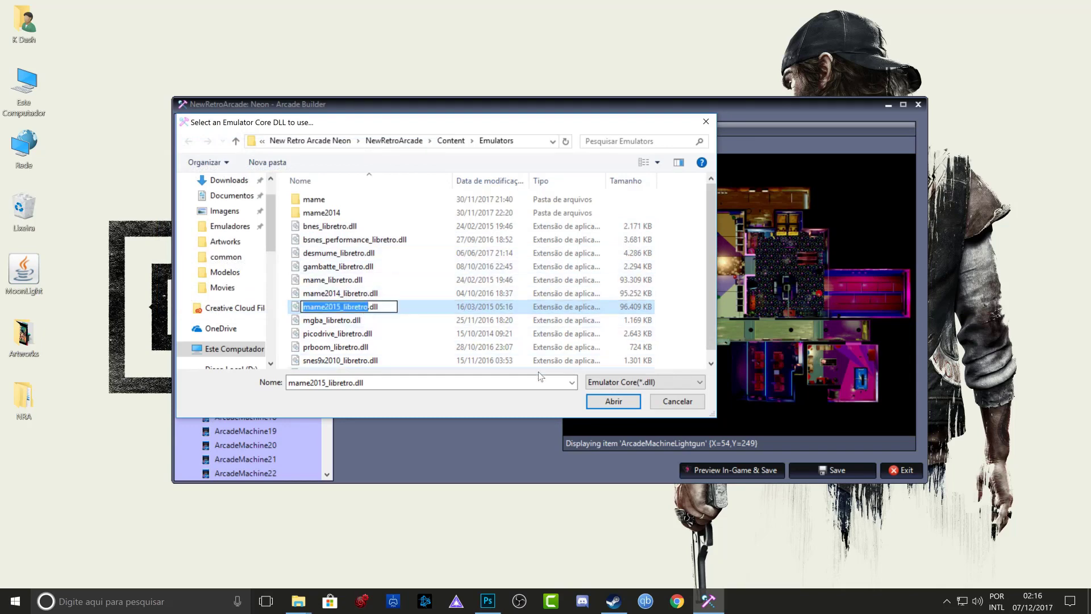
key(Escape)
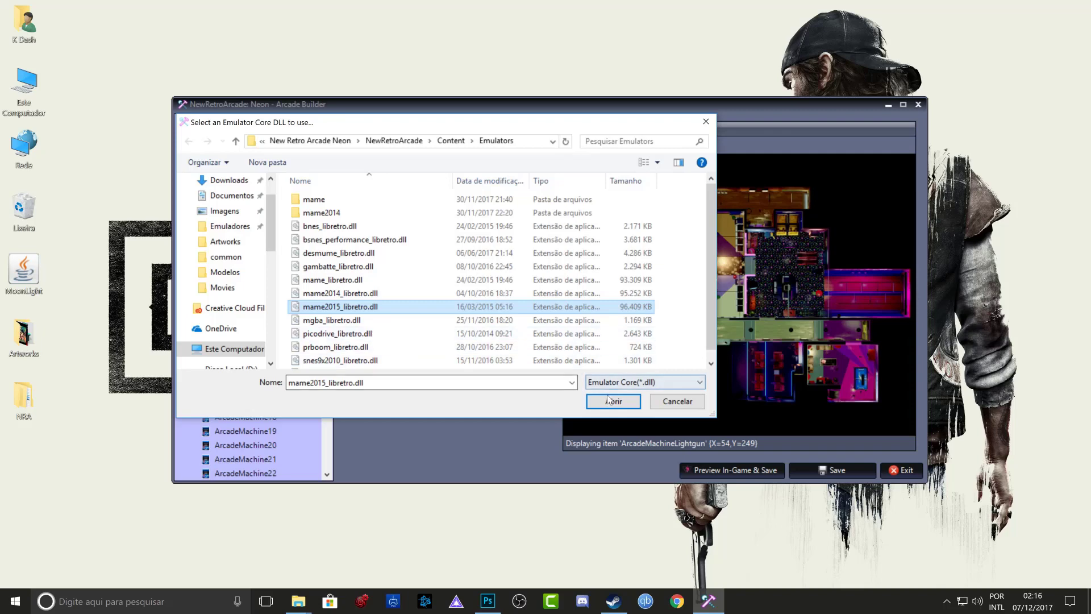
key(Return)
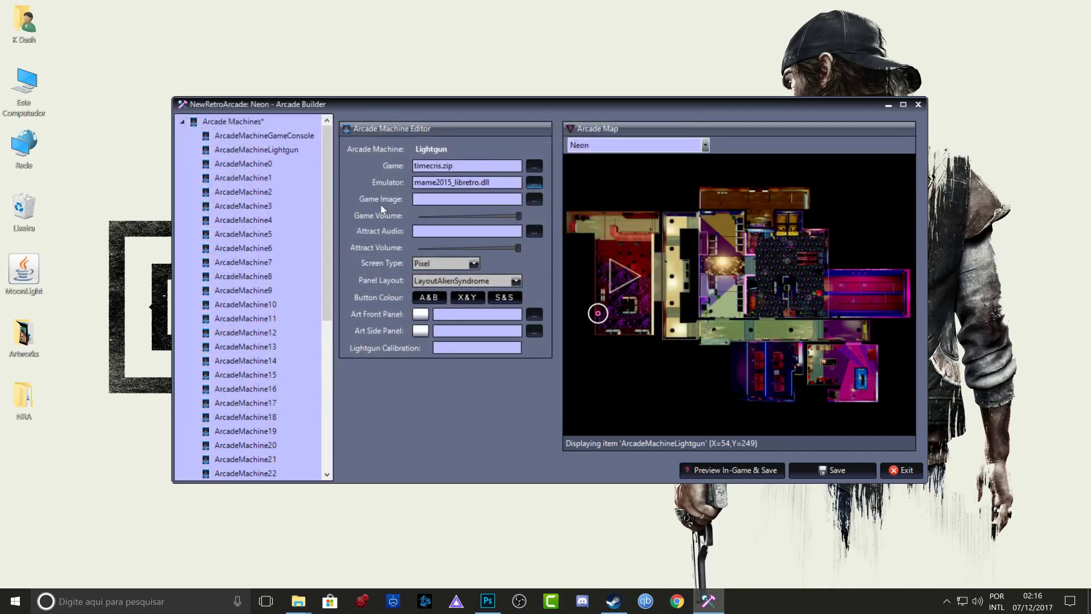
Step: Look through the game image textures in the Roms folder for the Lightgun machine and close the selection without choosing one
click(532, 199)
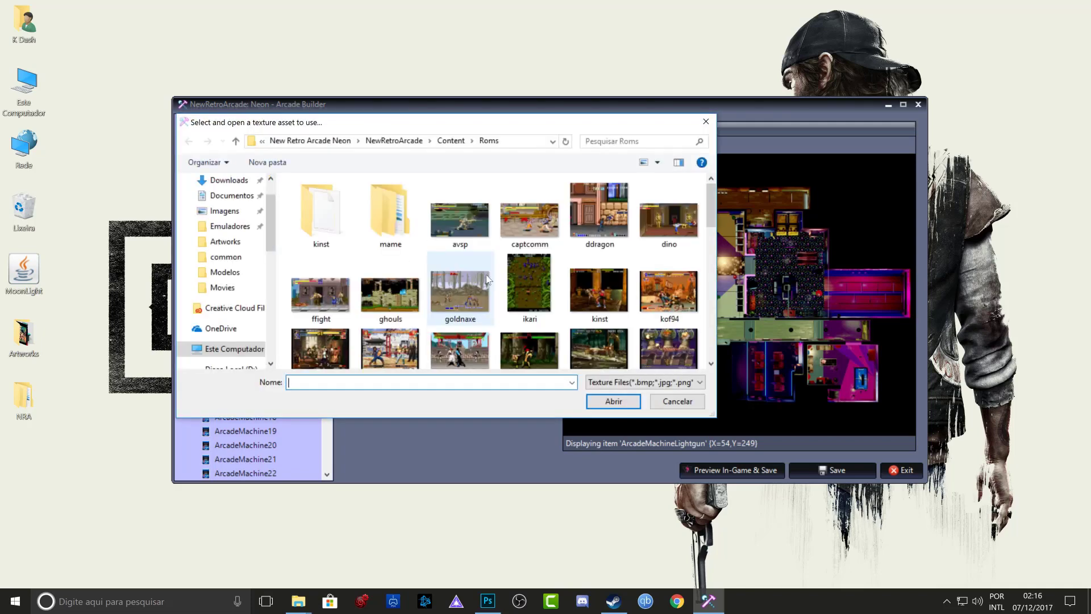
scroll(479, 298, down, 5)
scroll(488, 291, down, 2)
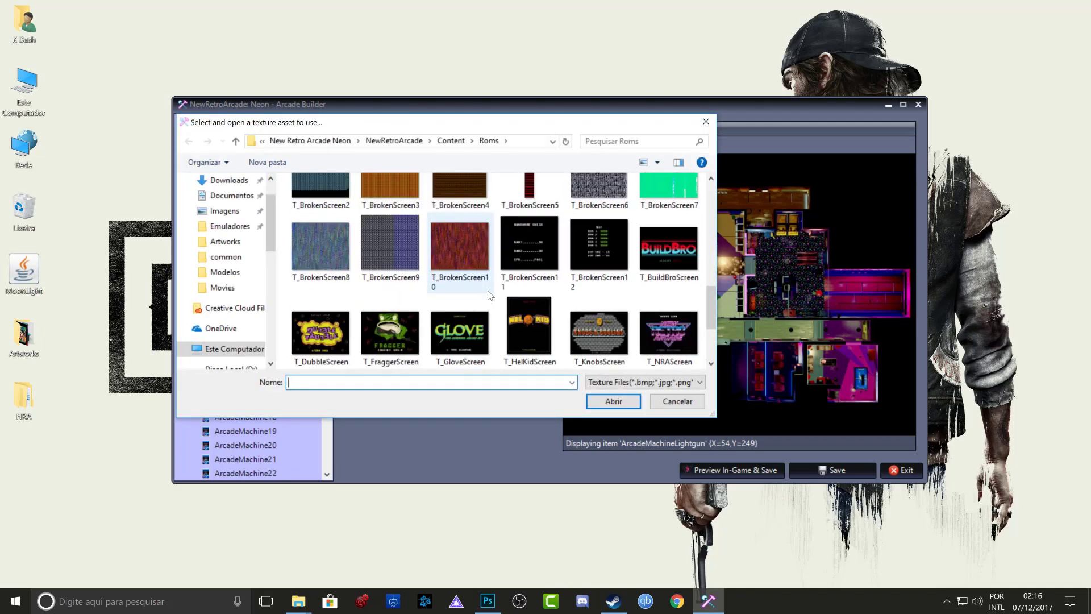
scroll(467, 277, up, 5)
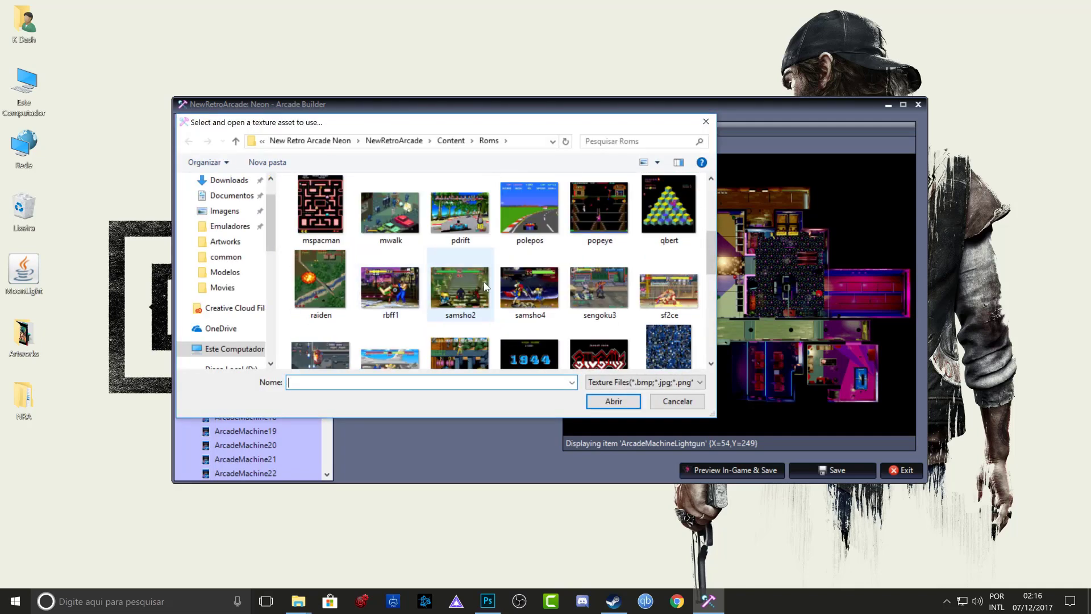
scroll(460, 288, up, 5)
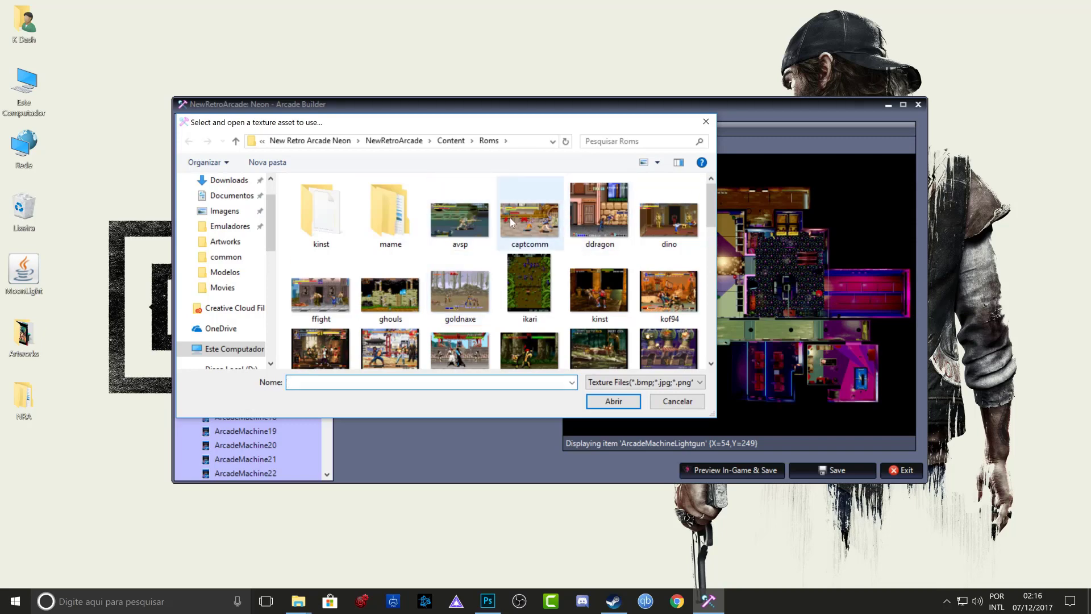
scroll(473, 220, down, 1)
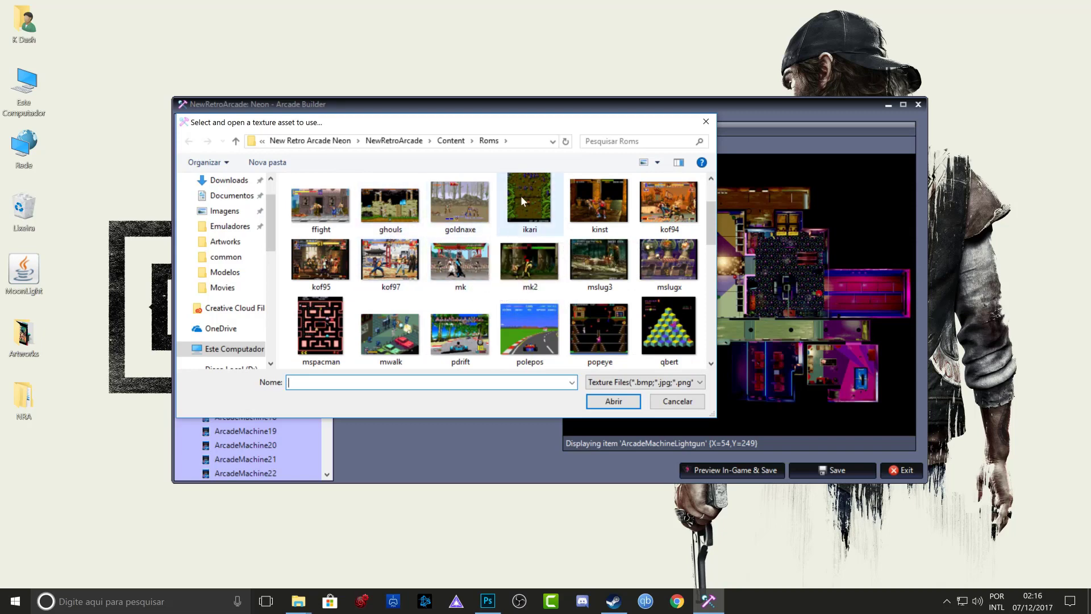
scroll(520, 192, down, 2)
scroll(515, 256, up, 3)
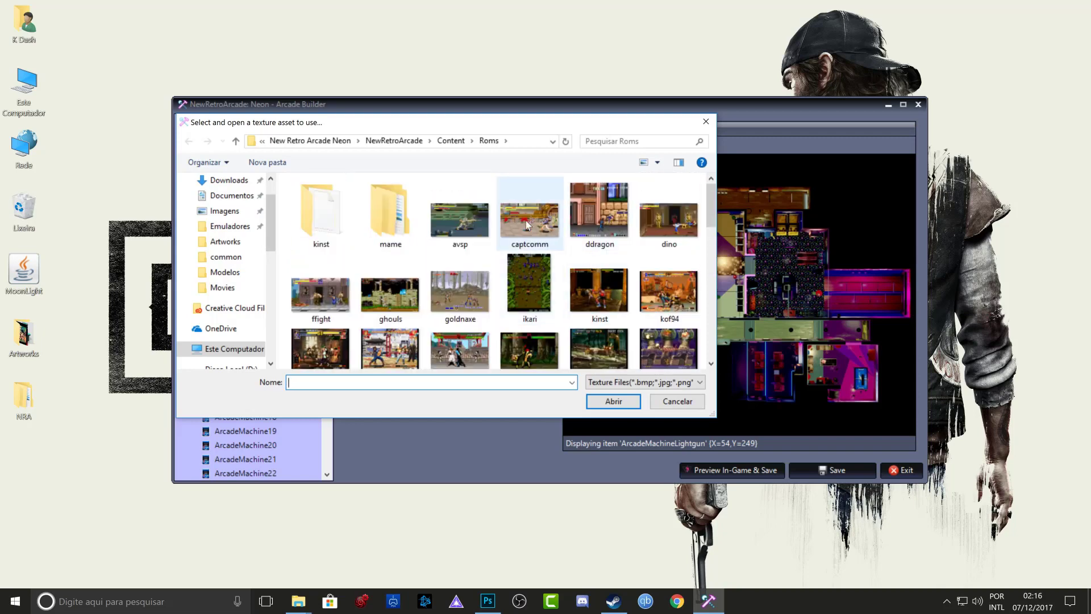
click(681, 405)
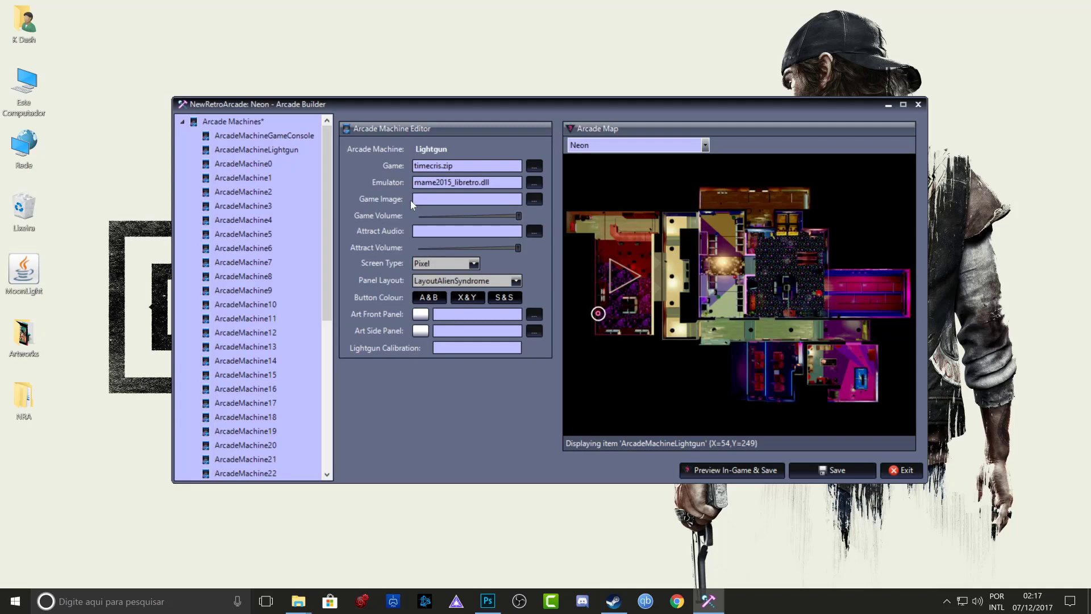
Step: Set the Lightgun machine's game image to GridFrame1 and its game volume to maximum
text(GridFrame)
text(1)
click(438, 220)
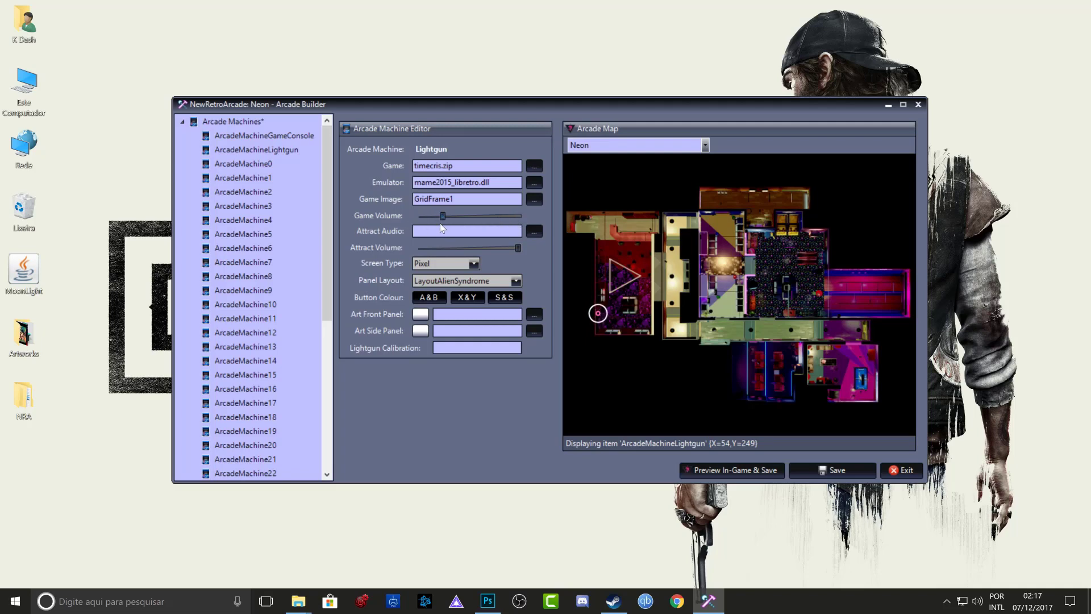
drag(443, 228, 519, 220)
scroll(483, 216, down, 6)
click(520, 215)
Step: Examine the Lightgun machine's screen type options and leave Pixel selected
click(474, 264)
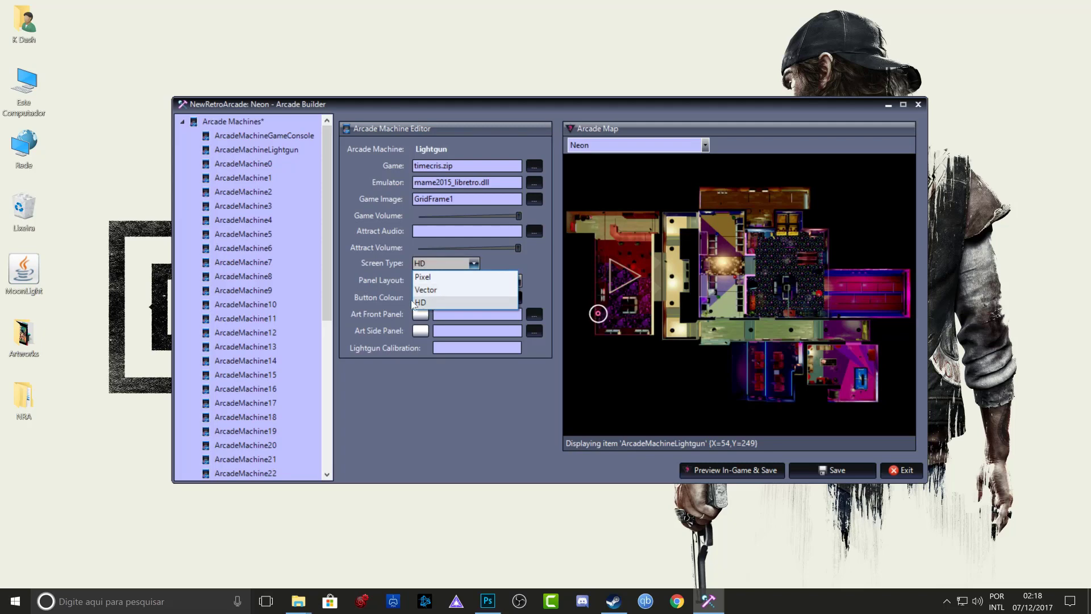
click(474, 266)
click(459, 267)
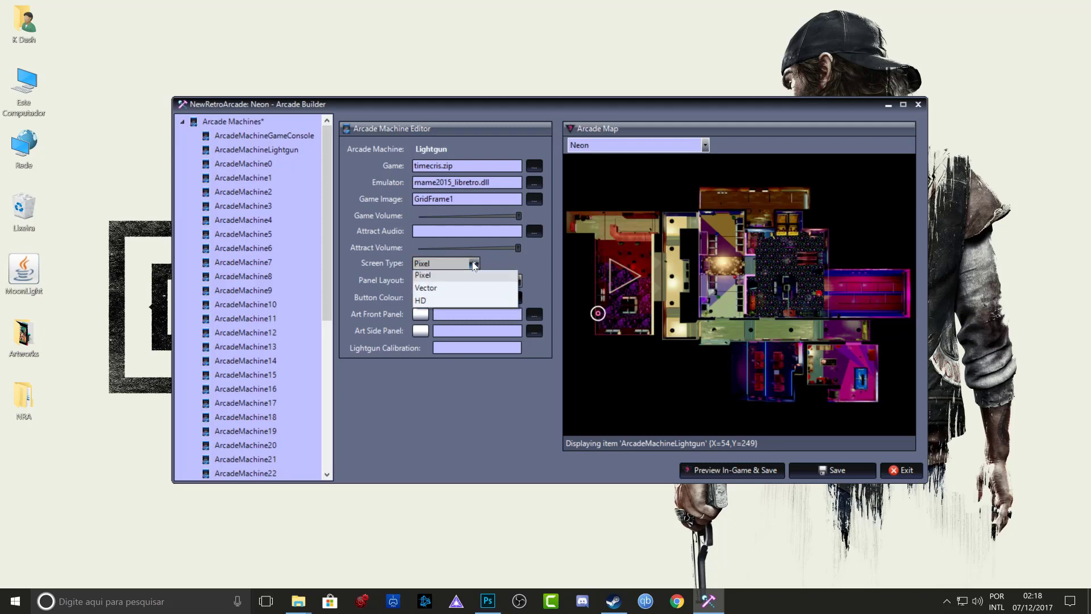
click(527, 261)
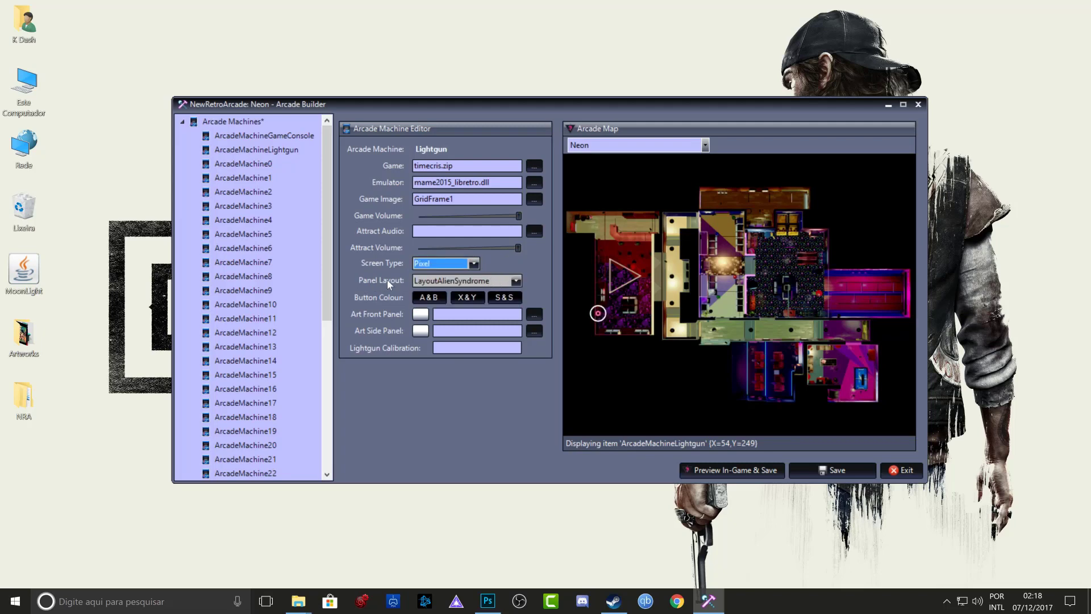
Step: Examine the available panel layouts for the Lightgun machine without choosing a different one
click(516, 281)
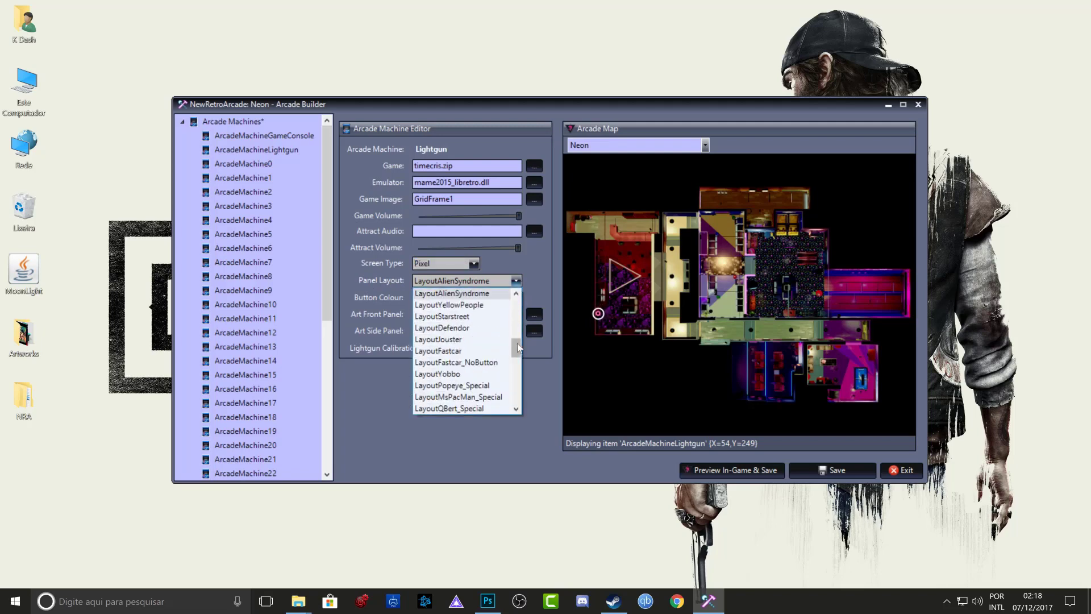
drag(517, 341, 515, 300)
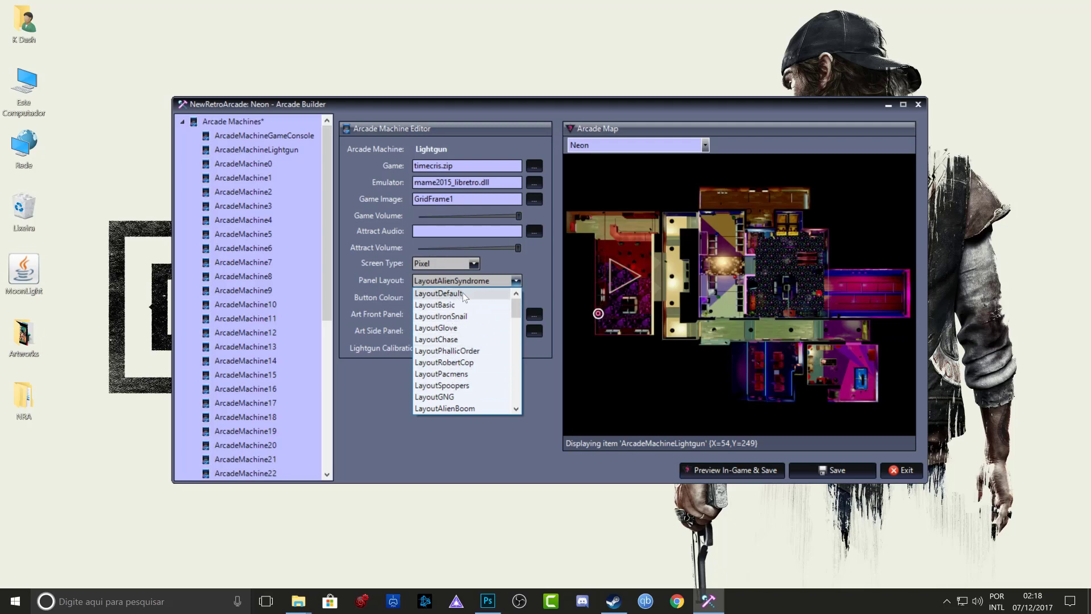
click(534, 274)
click(516, 280)
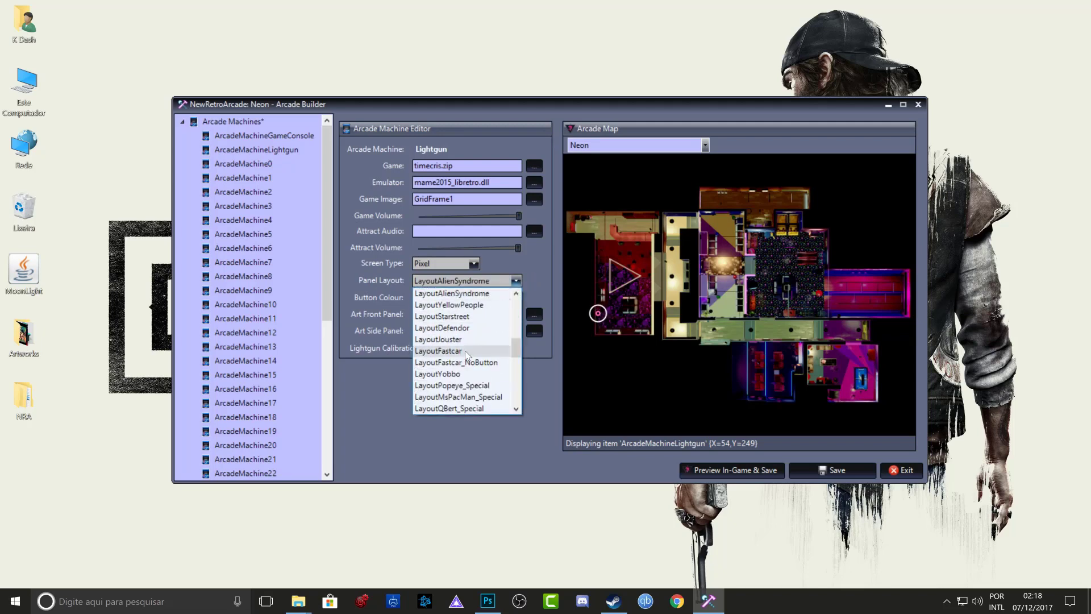
scroll(465, 350, up, 3)
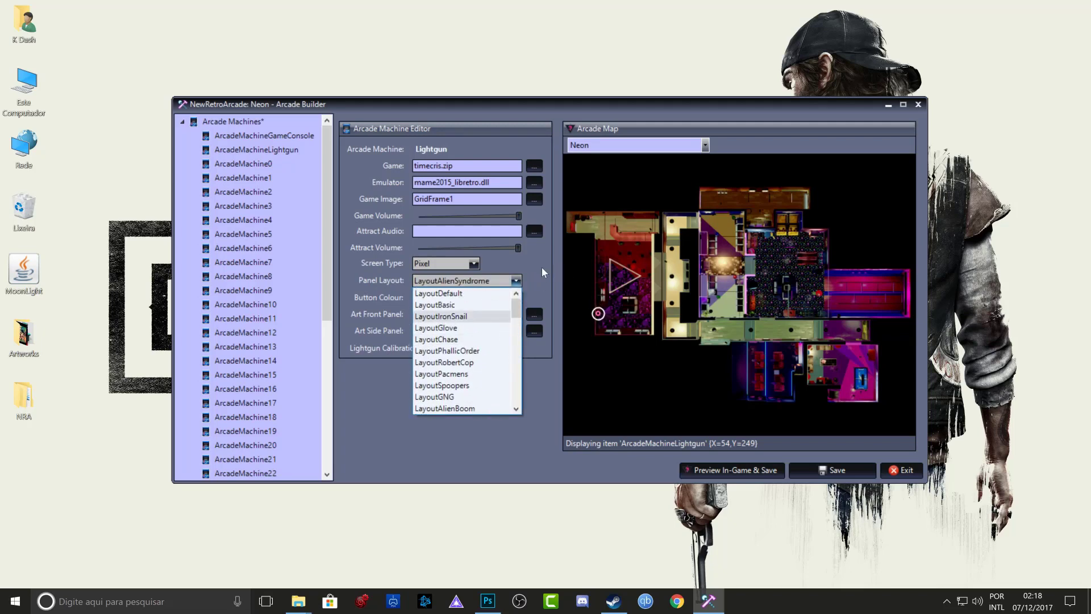
click(516, 280)
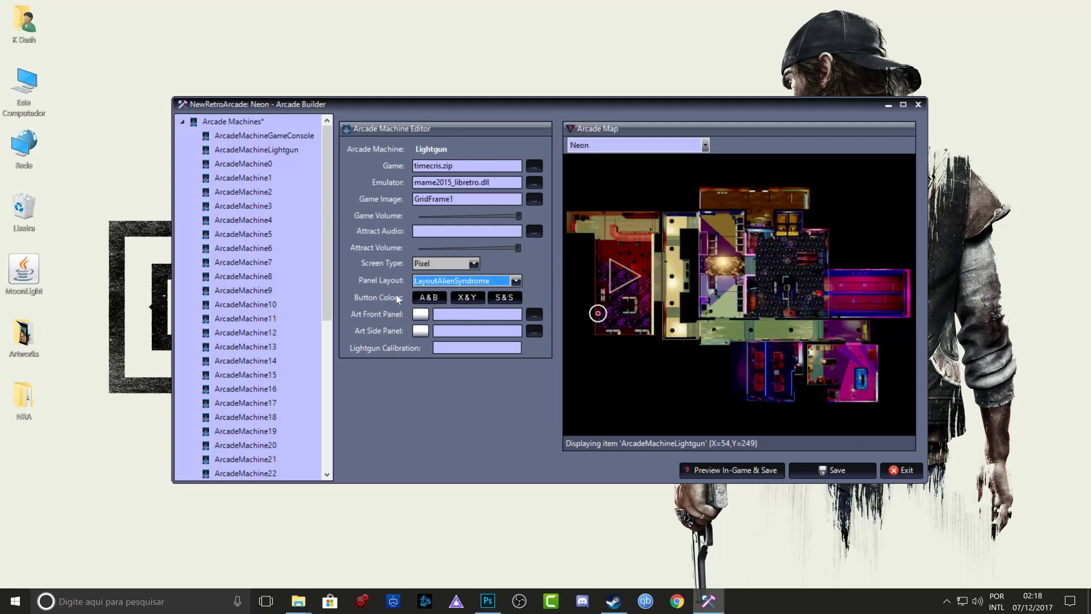
Step: Examine the colour choices for the A&B buttons, S&S buttons and front panel art without changing them, keeping LayoutAlienSyndrome as the panel layout
click(428, 298)
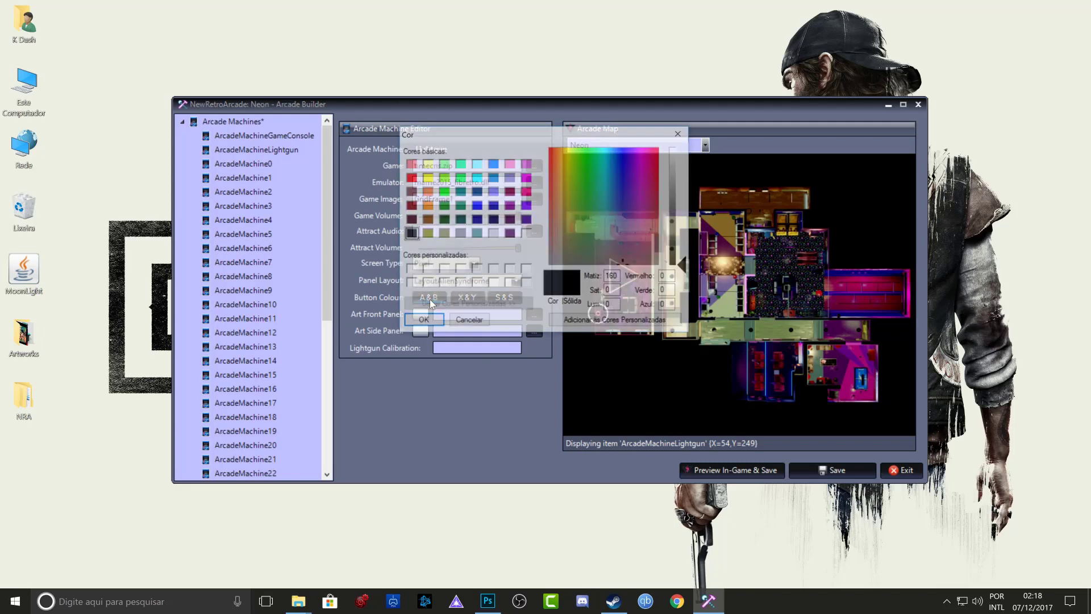
click(681, 134)
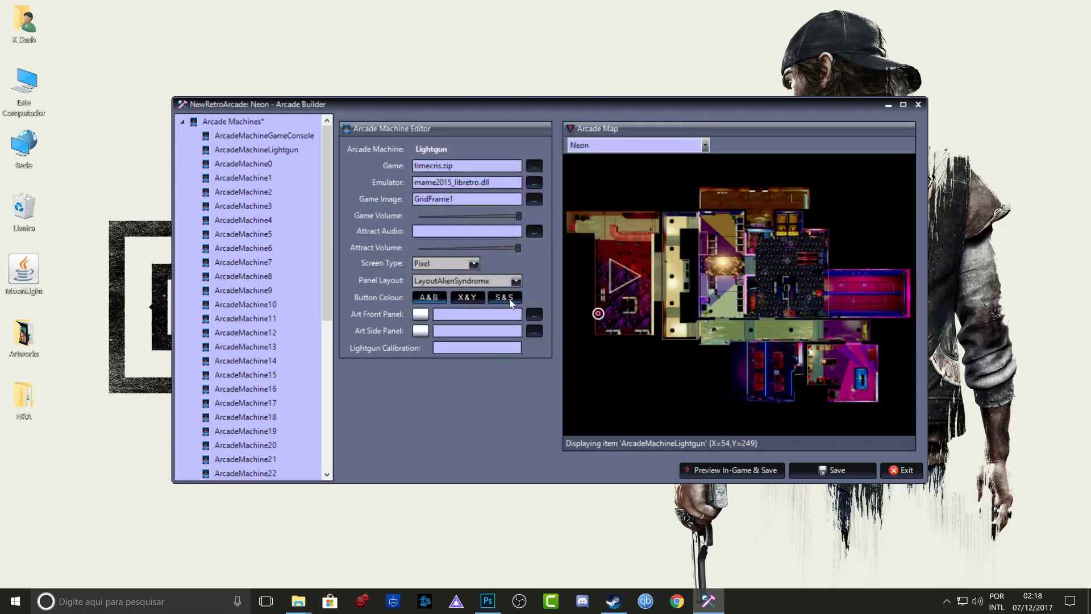
click(515, 300)
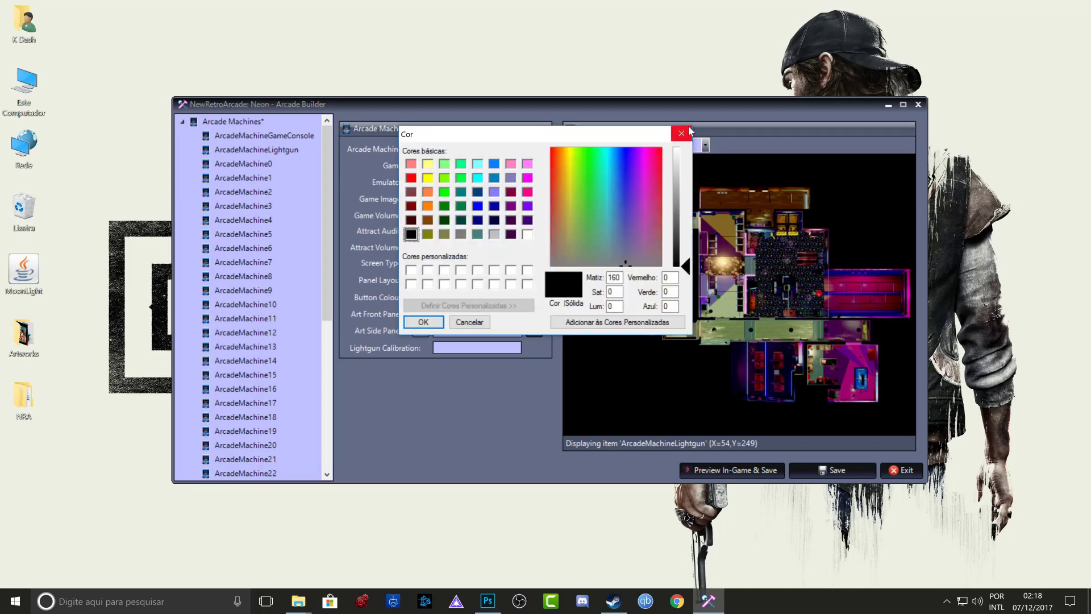
click(682, 133)
click(506, 281)
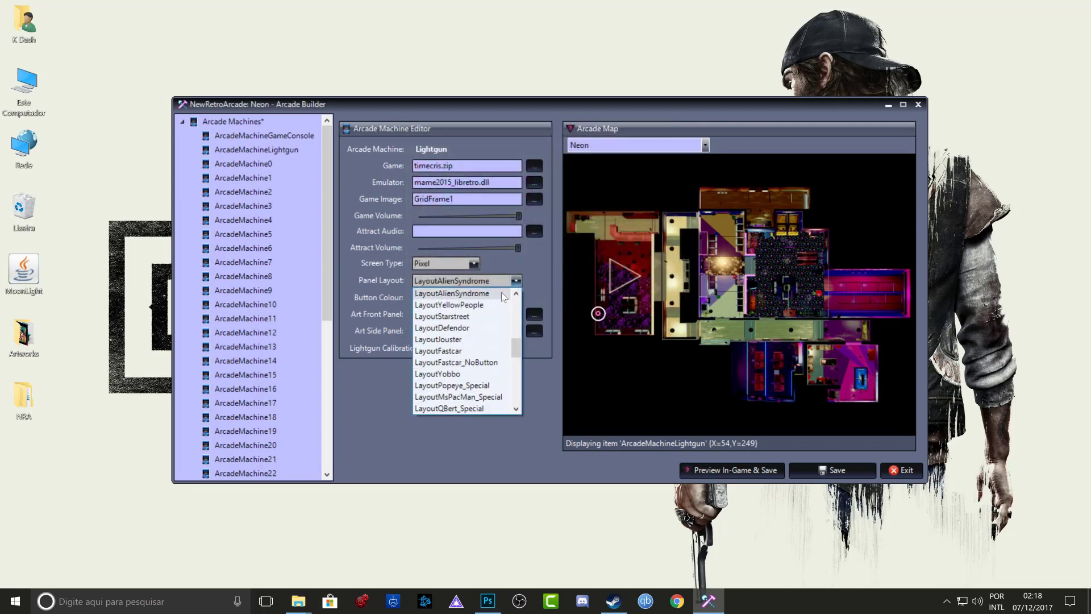
click(503, 293)
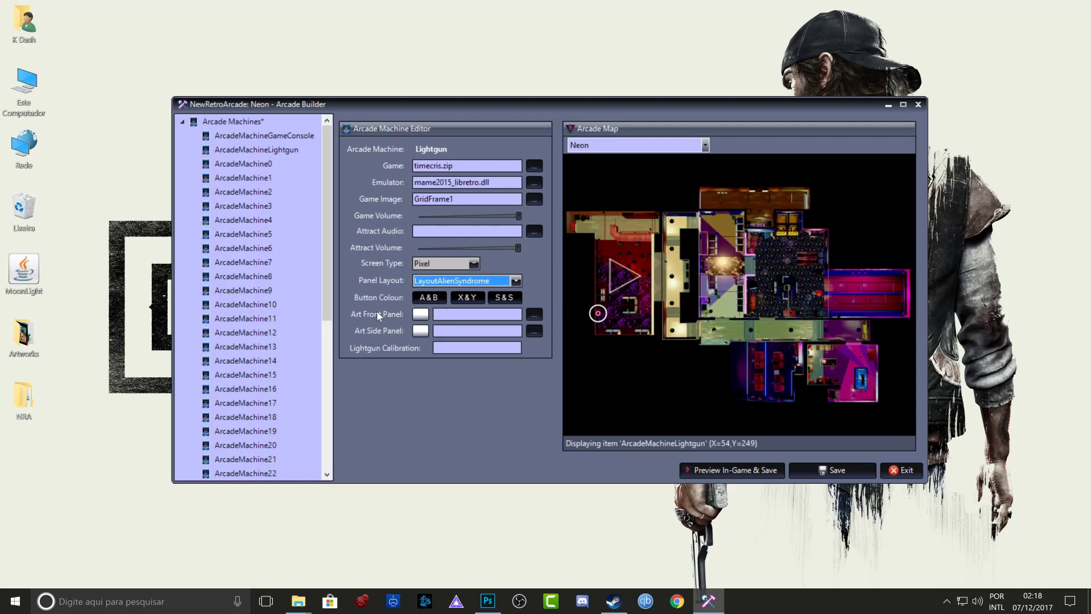
click(427, 319)
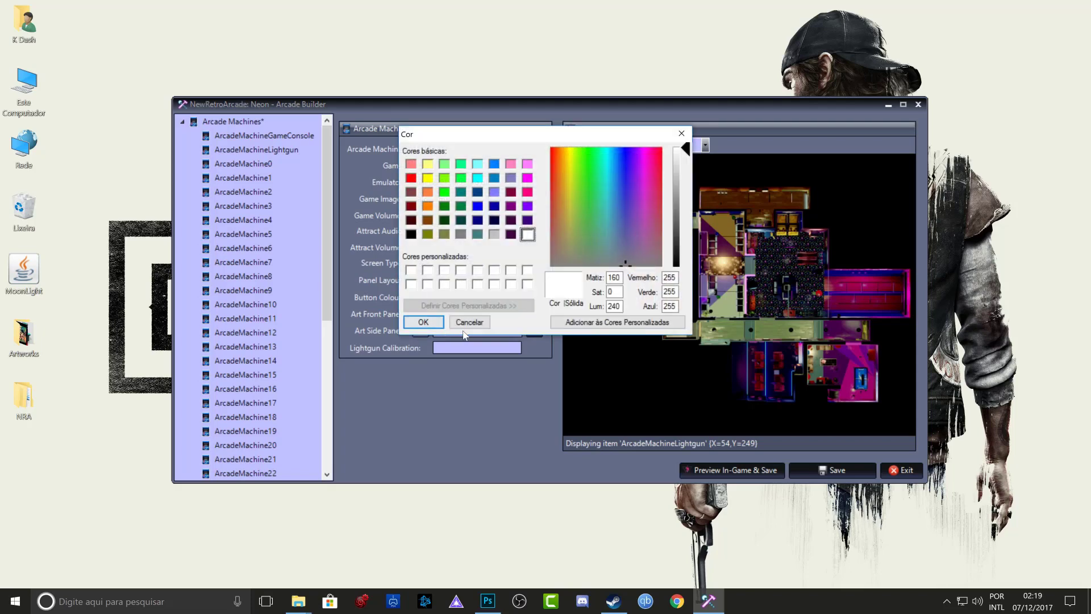
click(465, 325)
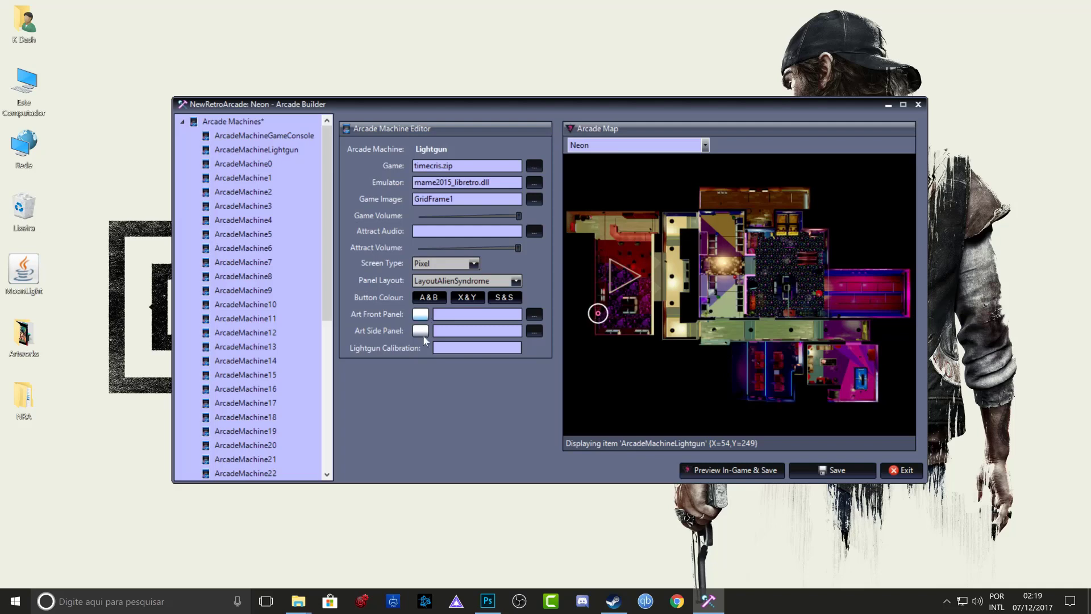
Step: Set the Lightgun machine's front panel art to the Lightgun Frente e Lateral texture from the desktop's NRA\Modelos folder
click(534, 316)
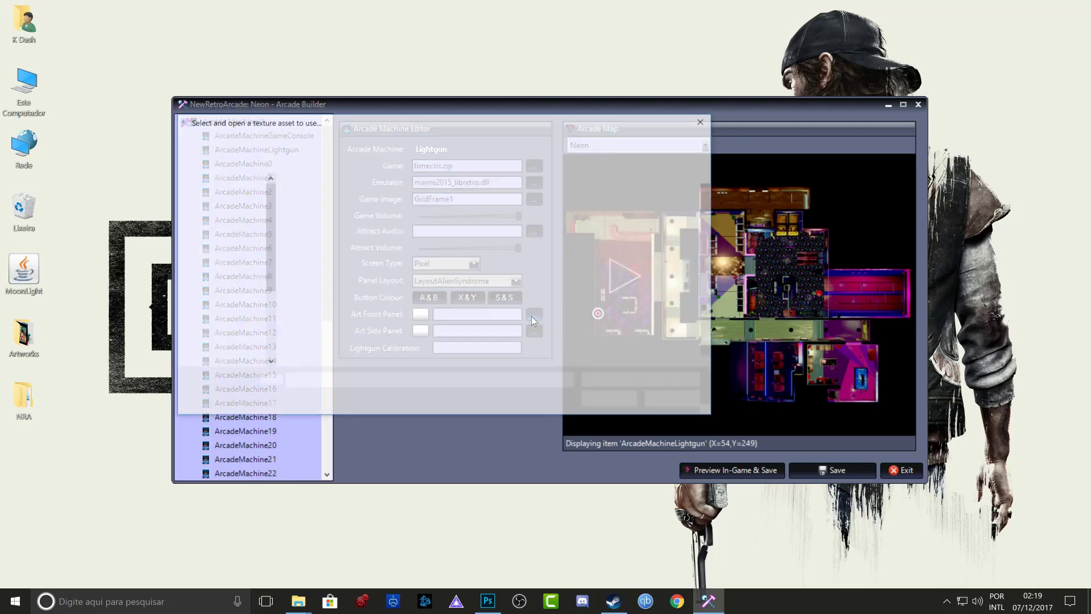
scroll(343, 241, down, 1)
scroll(369, 267, up, 1)
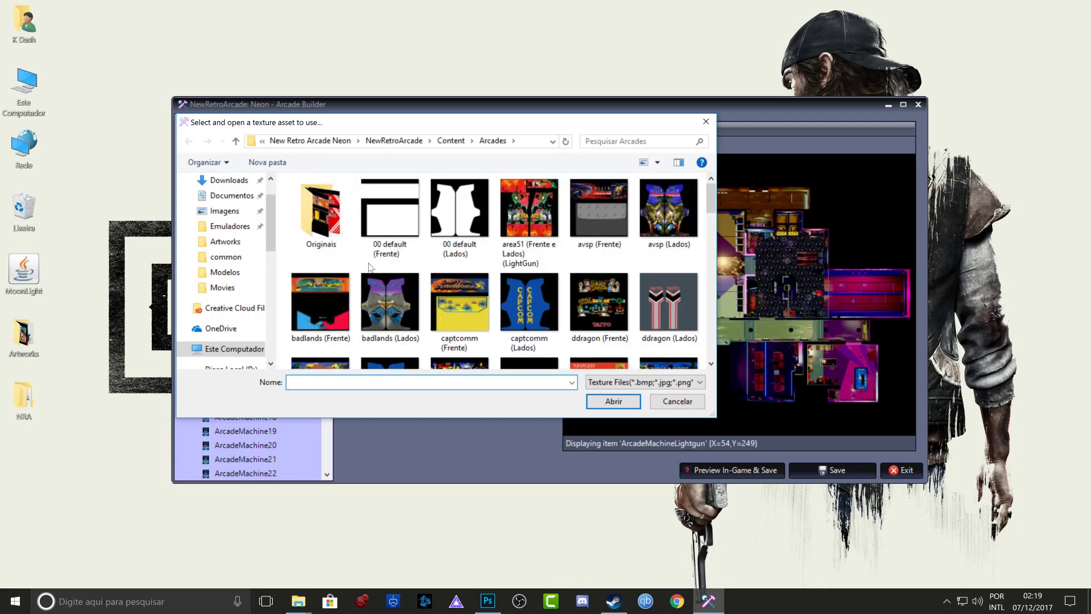
scroll(227, 230, up, 1)
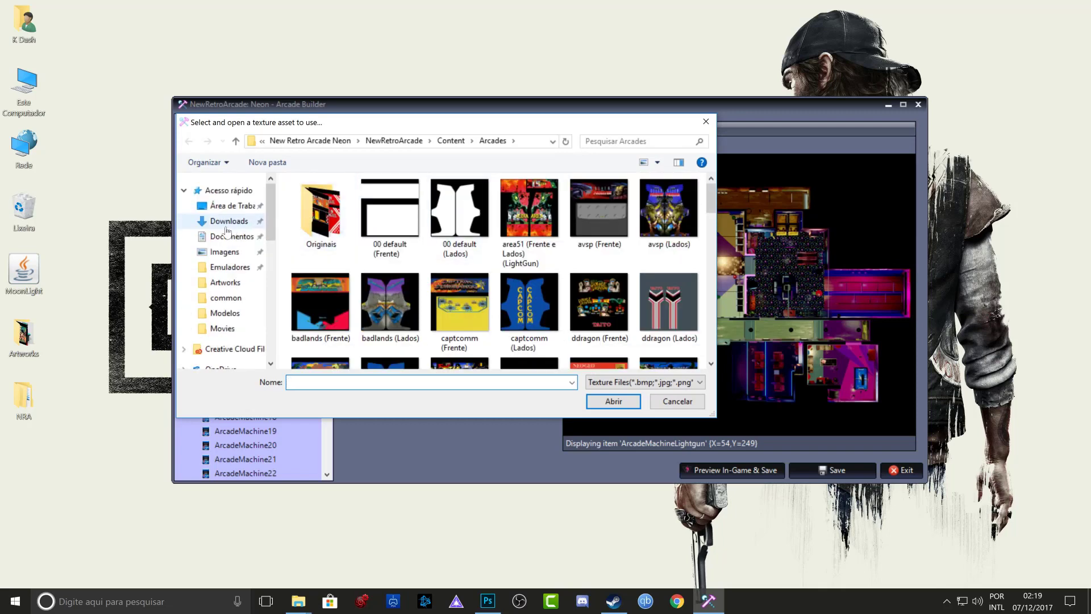
click(227, 226)
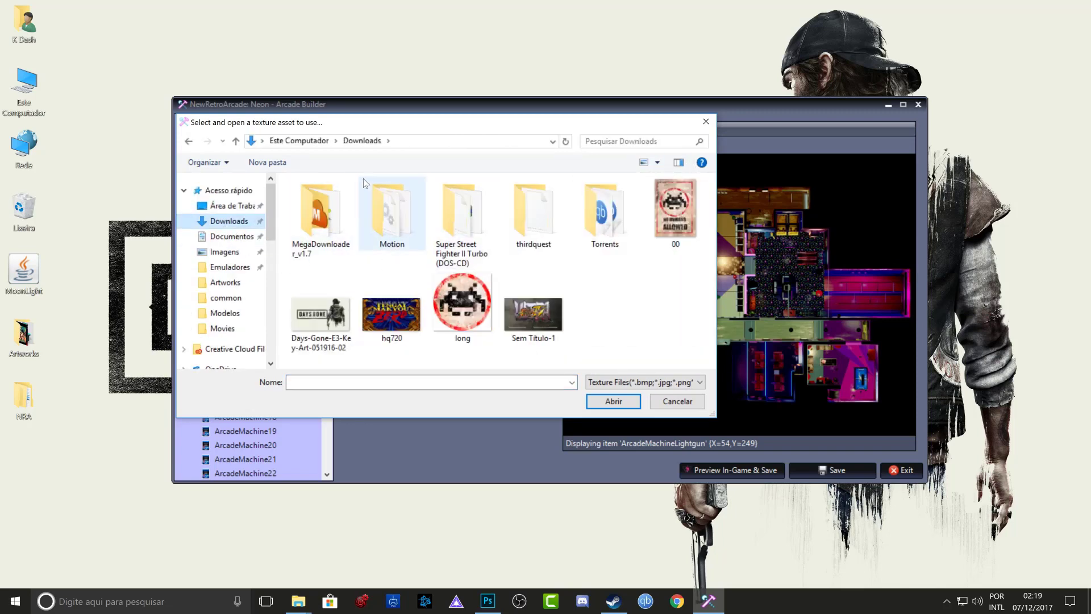
scroll(261, 273, down, 2)
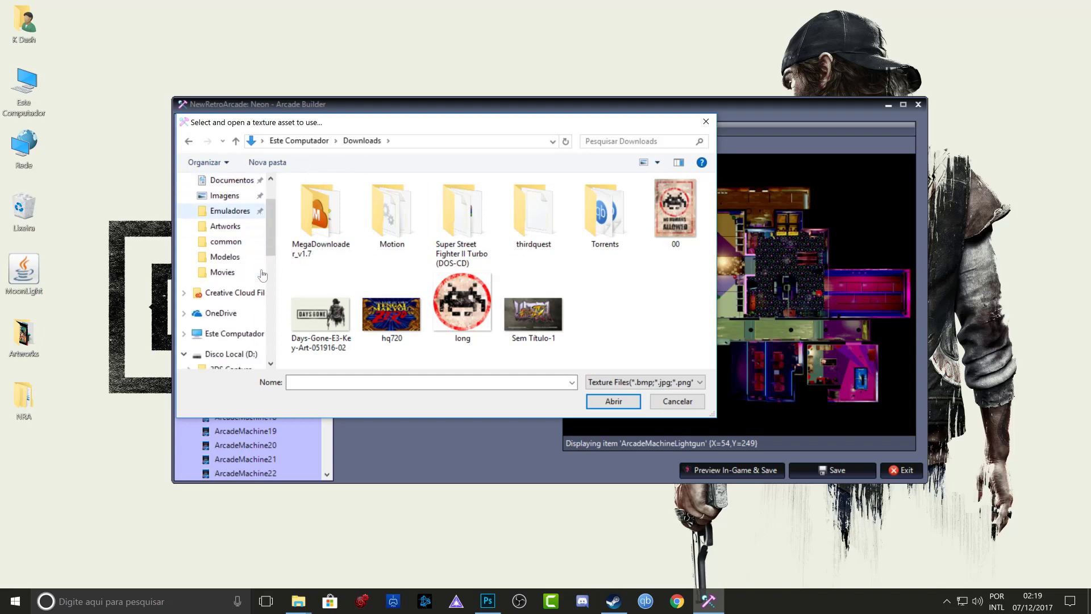
scroll(262, 275, up, 2)
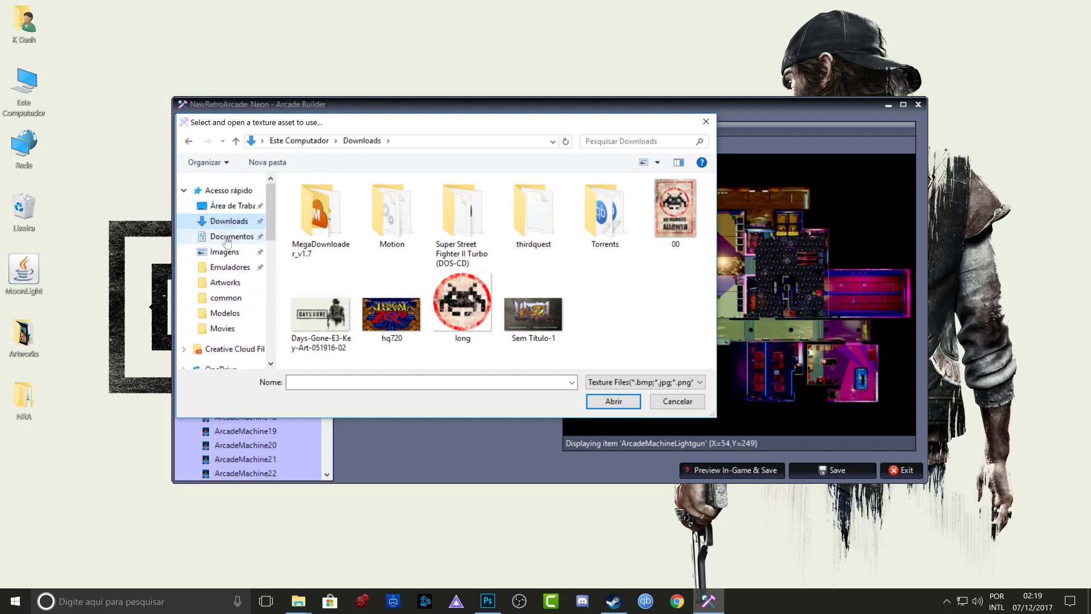
click(230, 206)
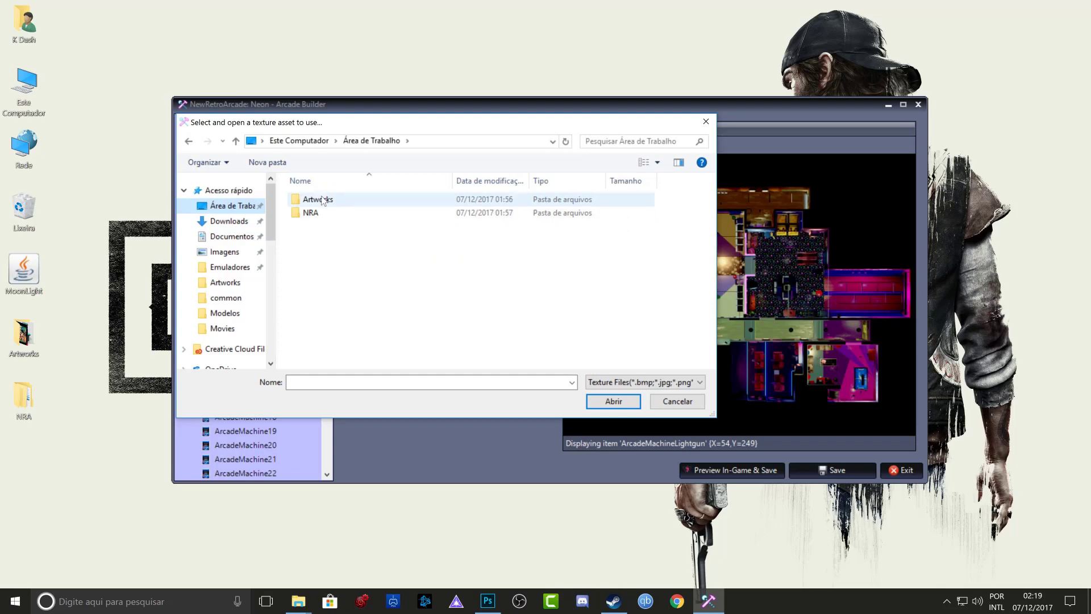
double_click(311, 212)
click(334, 258)
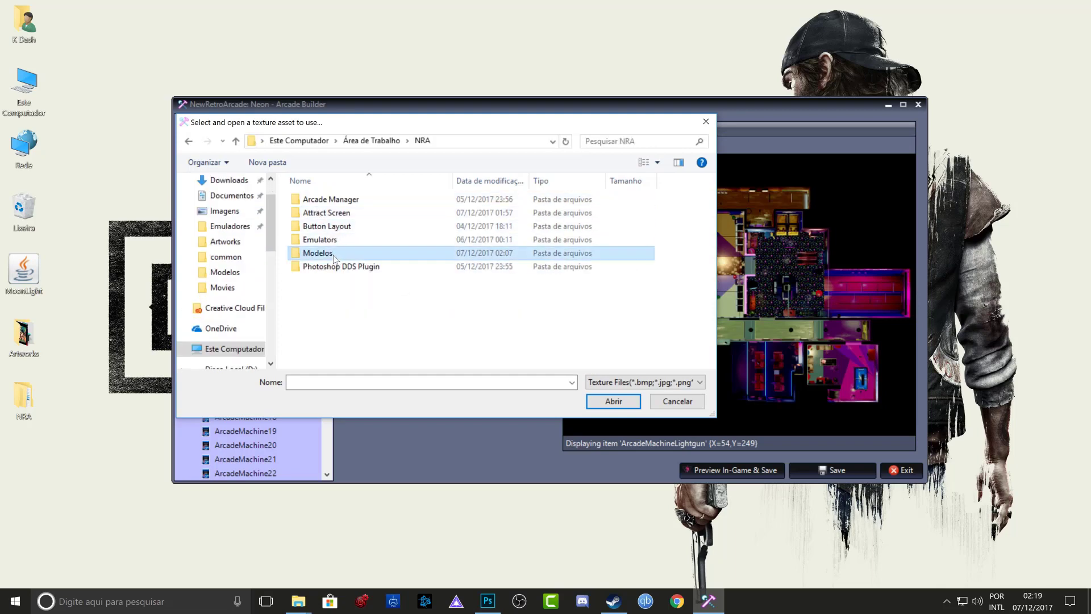
double_click(335, 259)
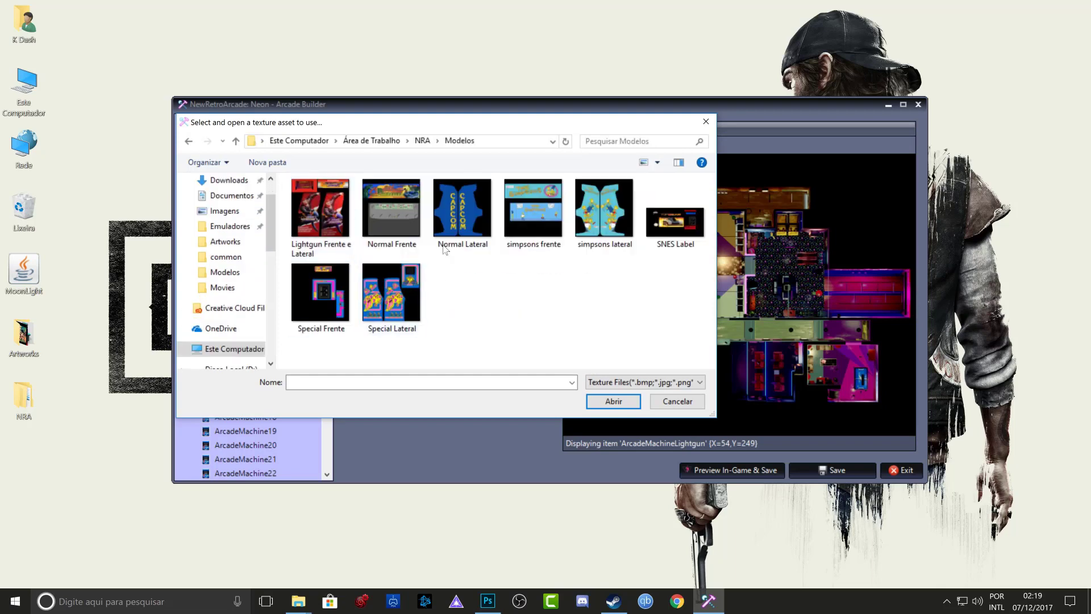
click(310, 205)
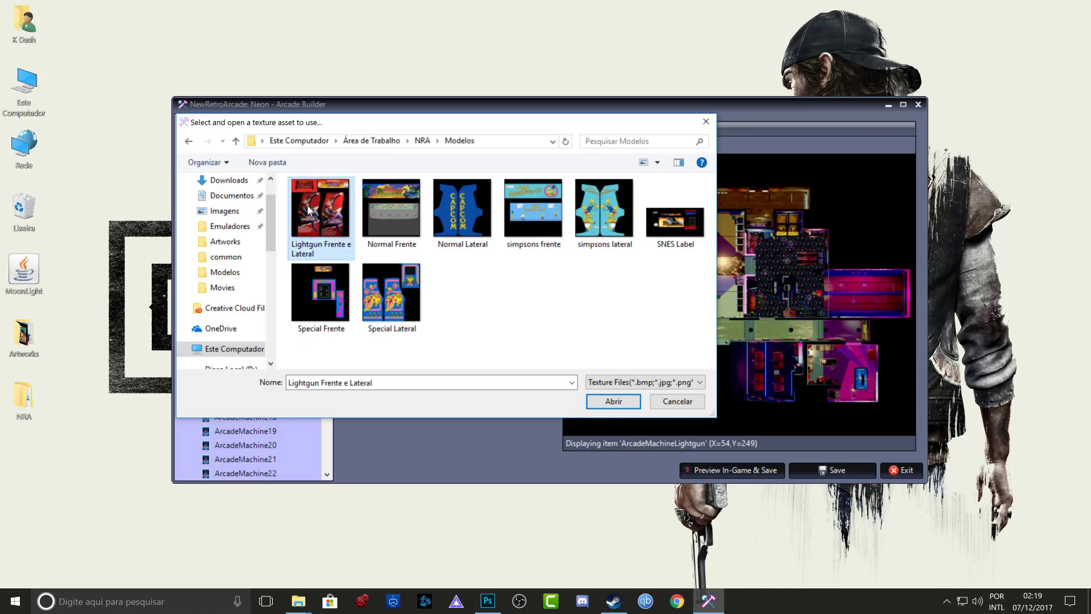
click(594, 400)
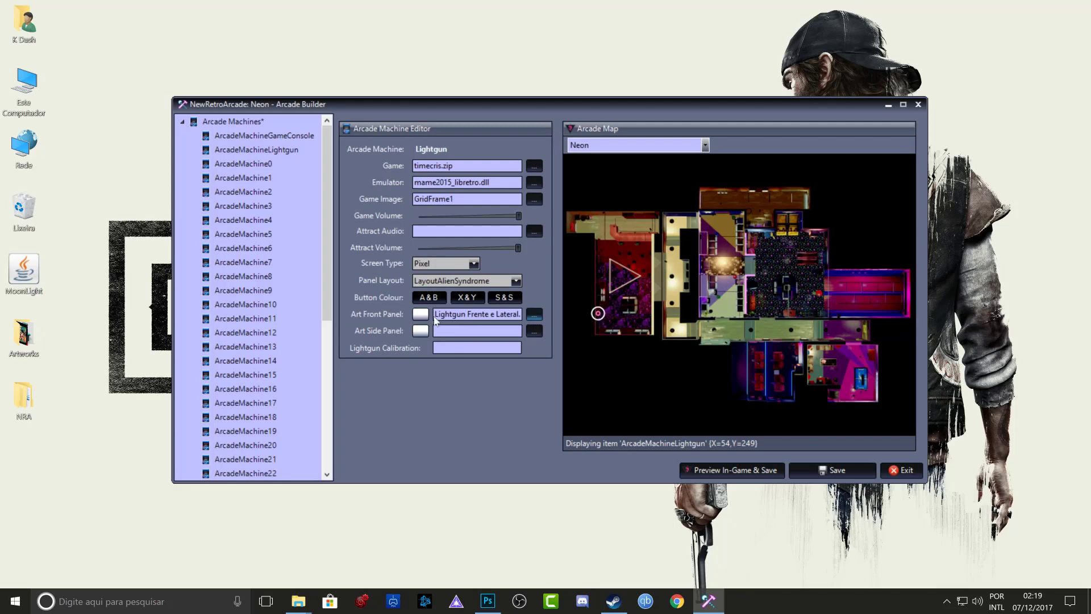
Step: Choose Lightgun Frente e Lateral from NRA\Modelos again for the Lightgun machine's front panel art and save the arcade configuration
click(534, 316)
scroll(258, 243, up, 1)
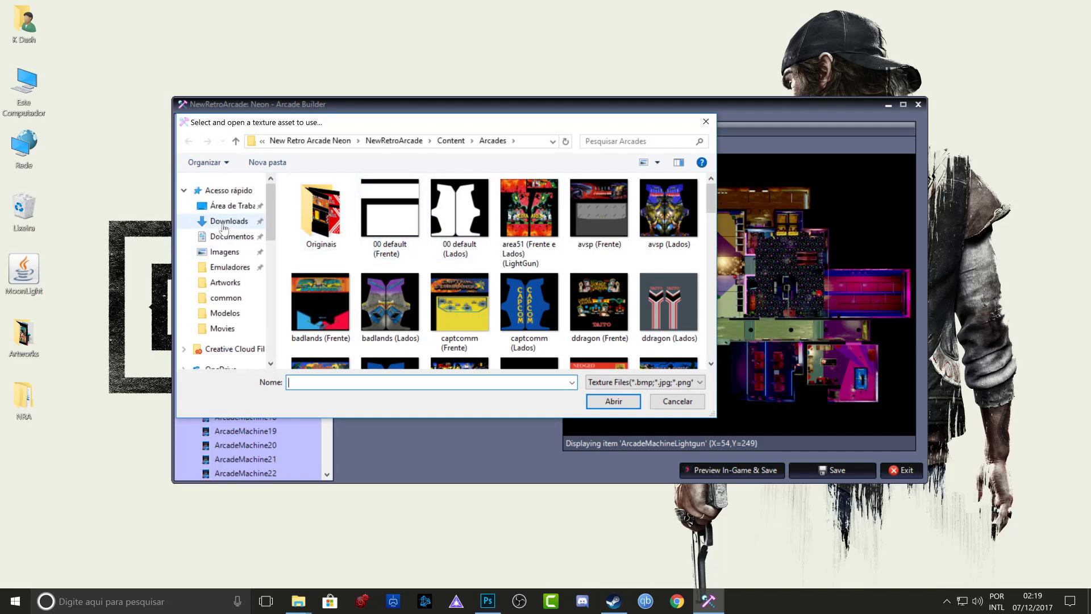
click(235, 208)
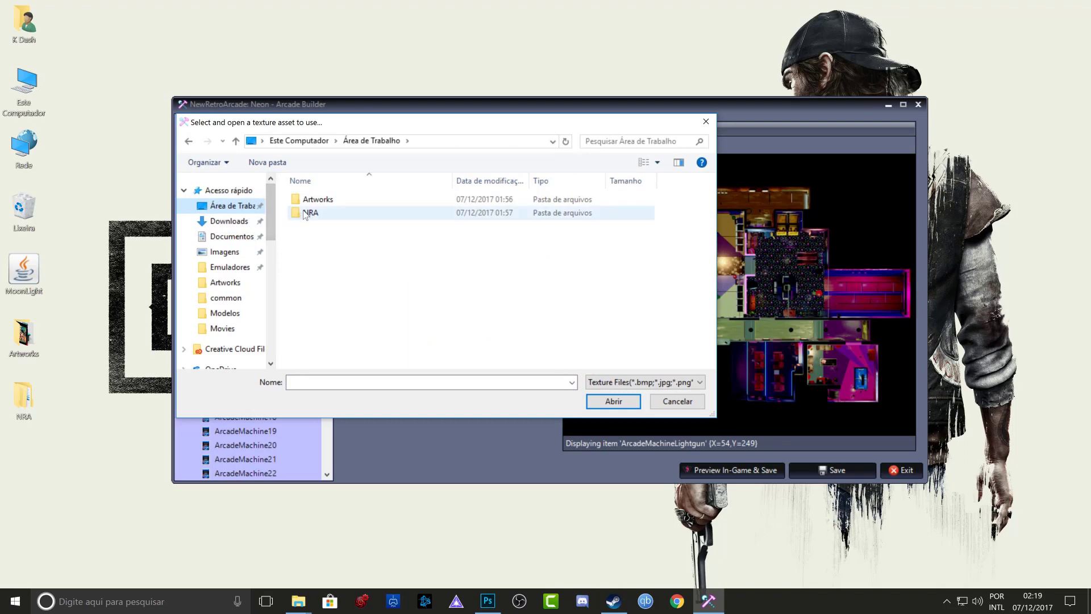
double_click(307, 213)
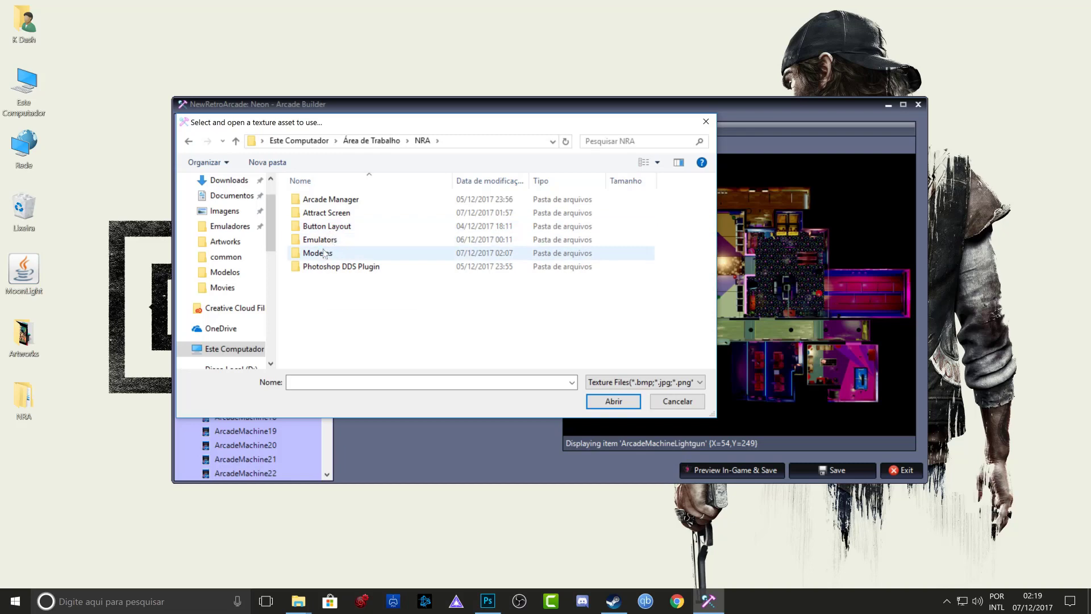
double_click(324, 253)
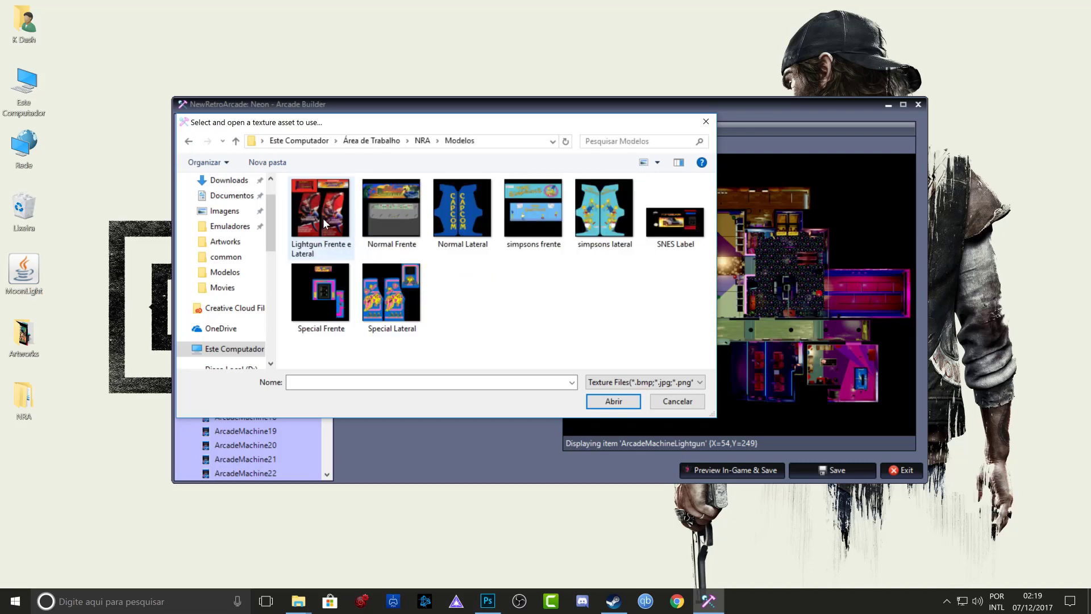
click(323, 217)
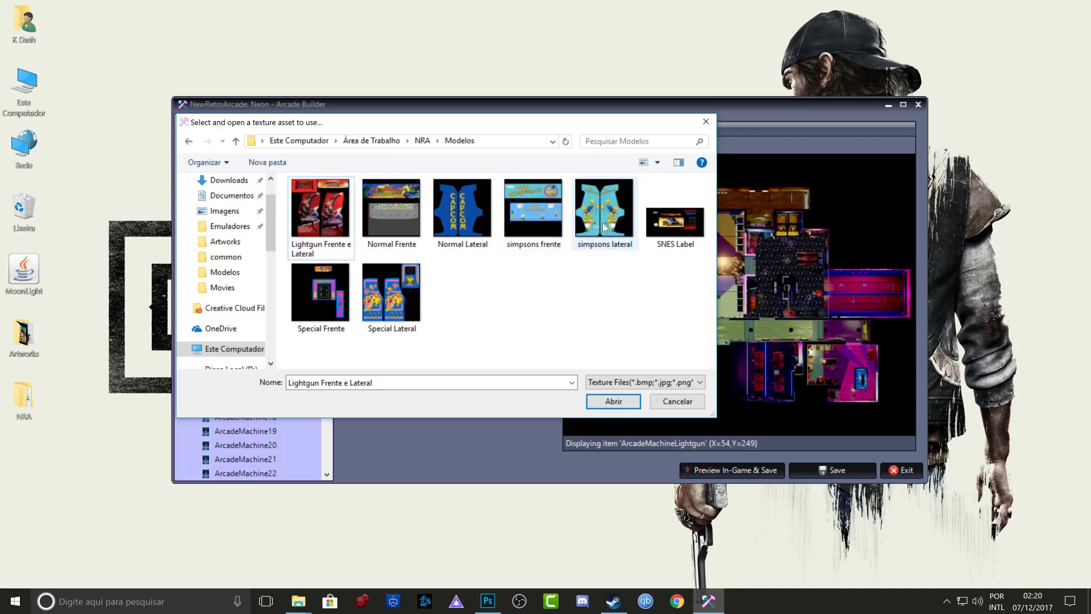
click(591, 398)
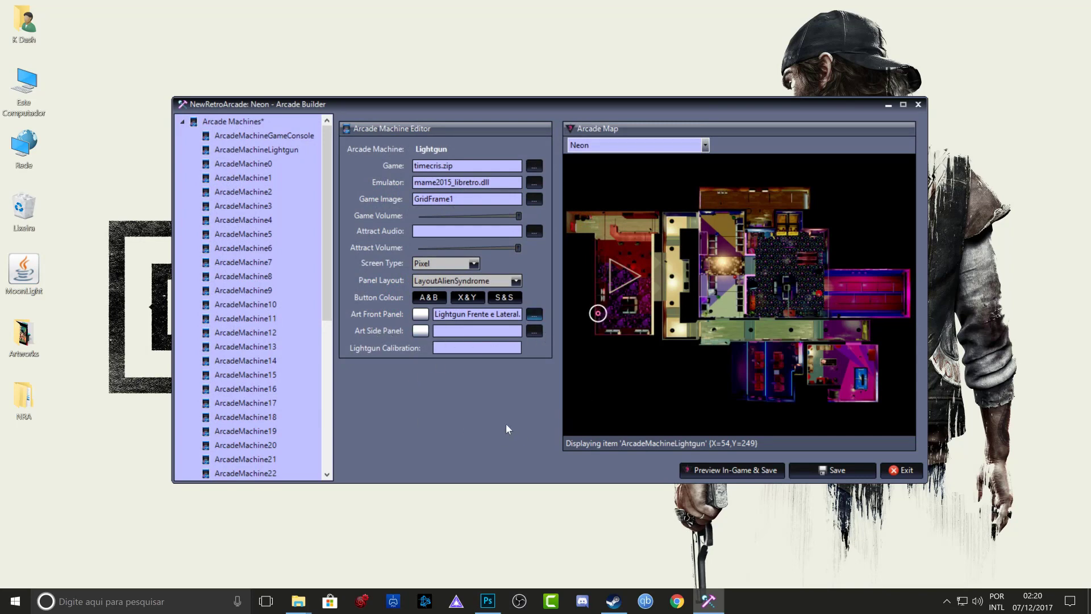
click(821, 471)
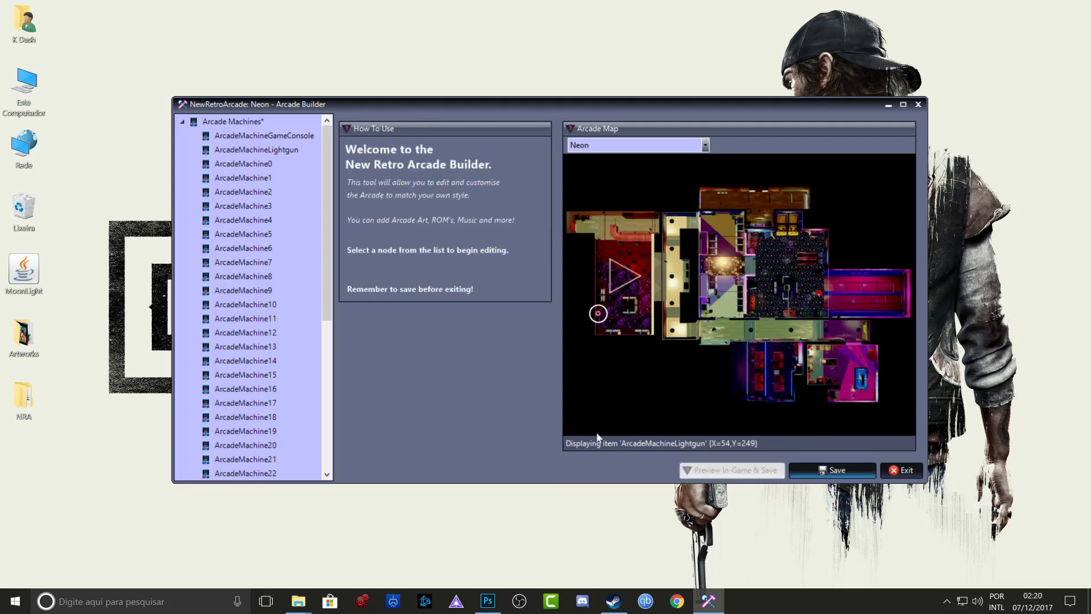
Step: Examine the available game ROMs and emulator cores for ArcadeMachine0 without choosing a different one
click(259, 165)
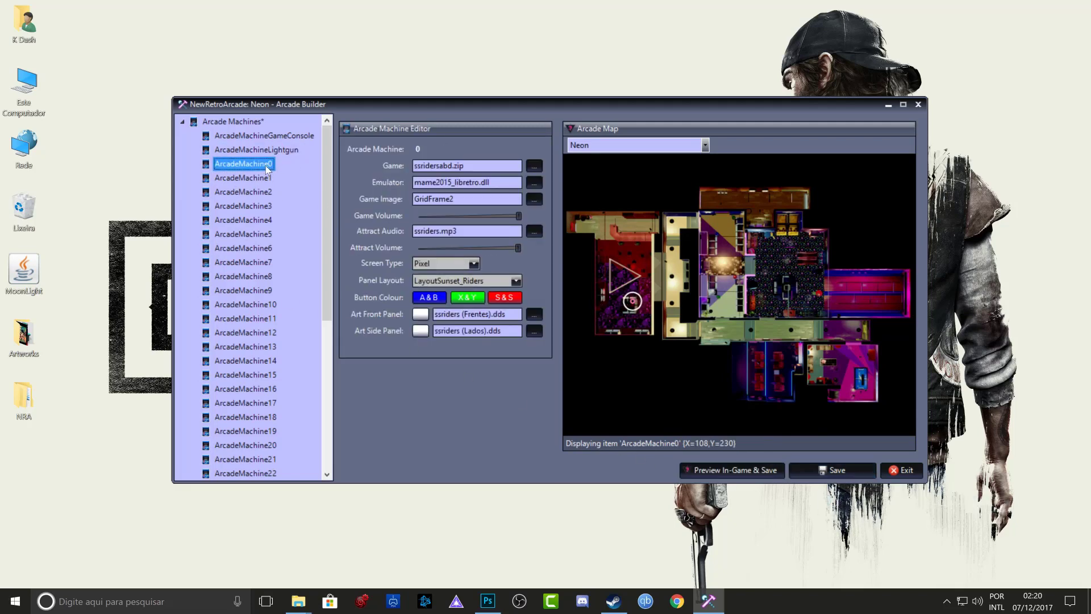
click(534, 166)
click(537, 169)
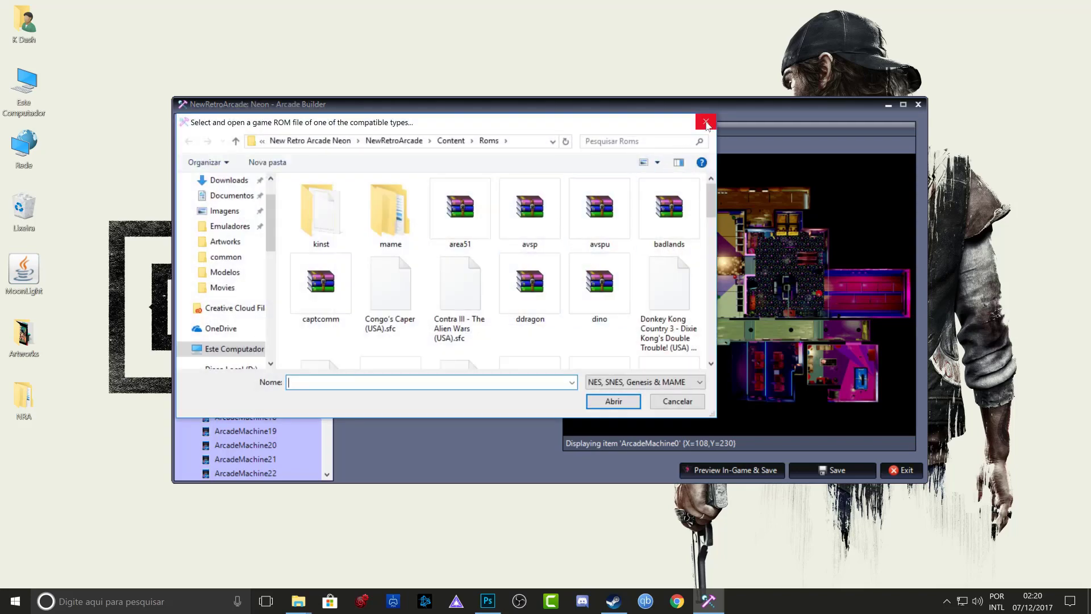
click(706, 122)
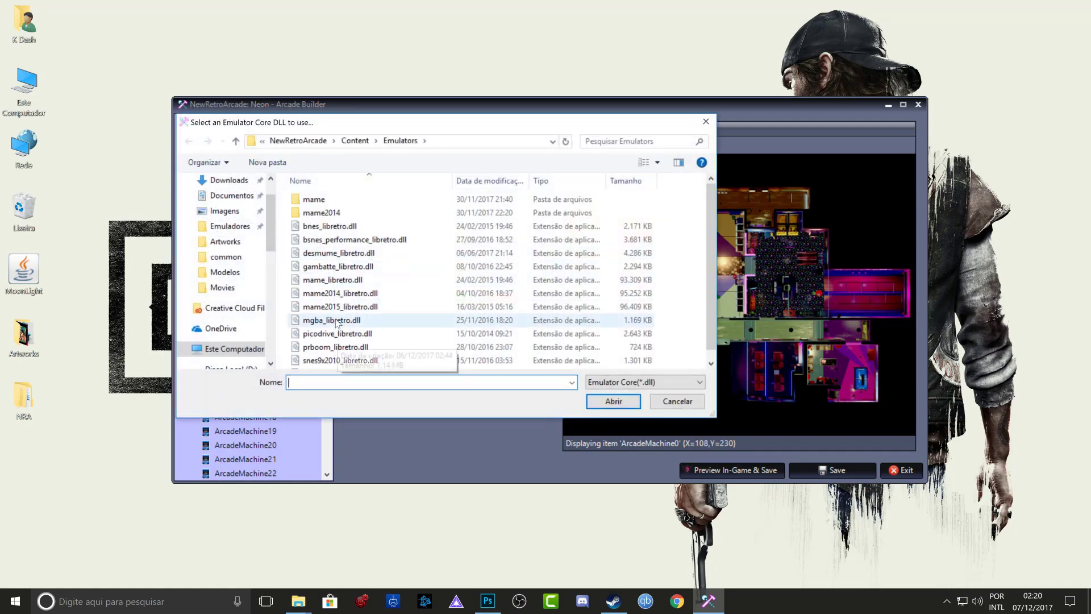
click(678, 401)
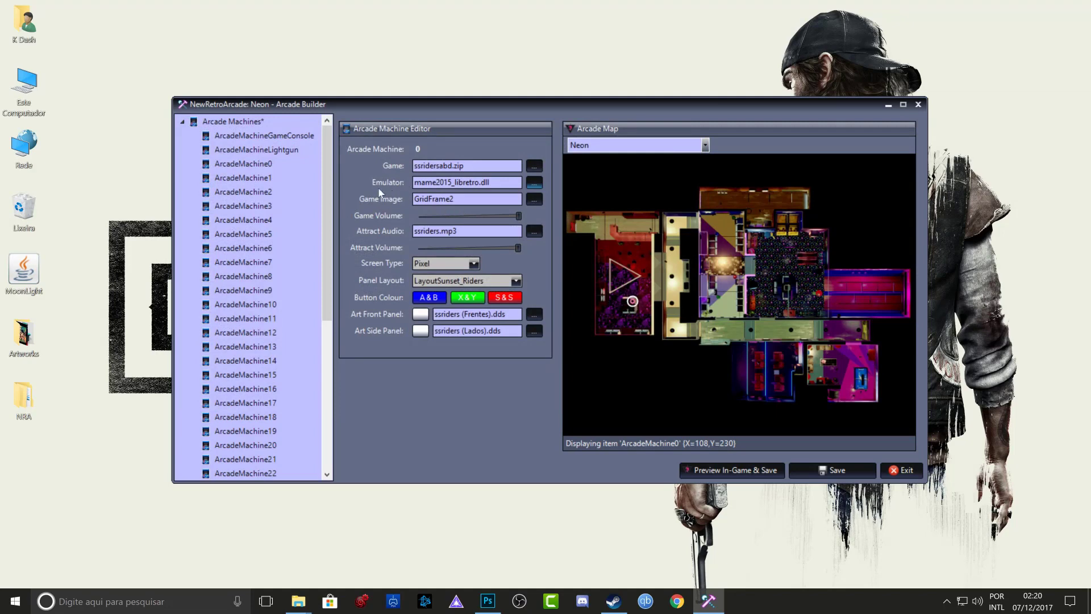
Step: Compare the game image and other settings of the Lightgun machine and arcade machines 0 through 3
click(260, 150)
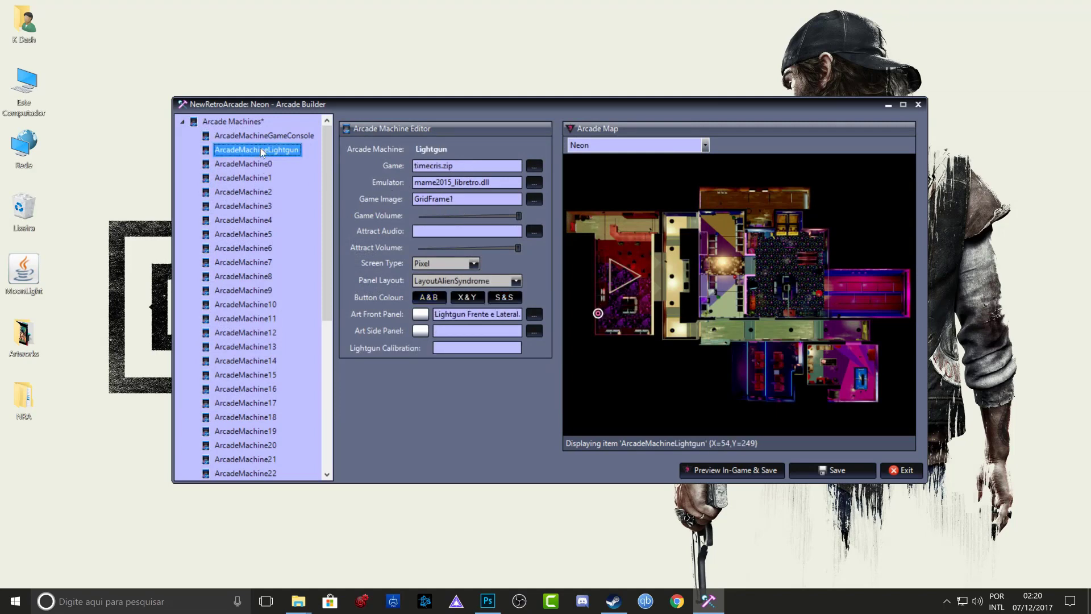
click(254, 164)
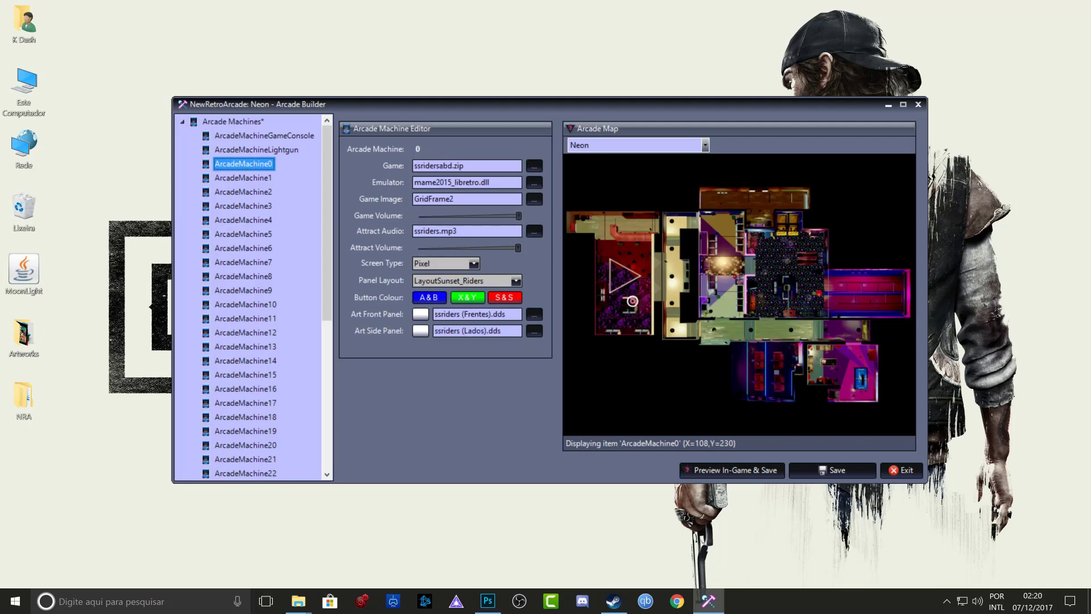
click(254, 180)
click(260, 192)
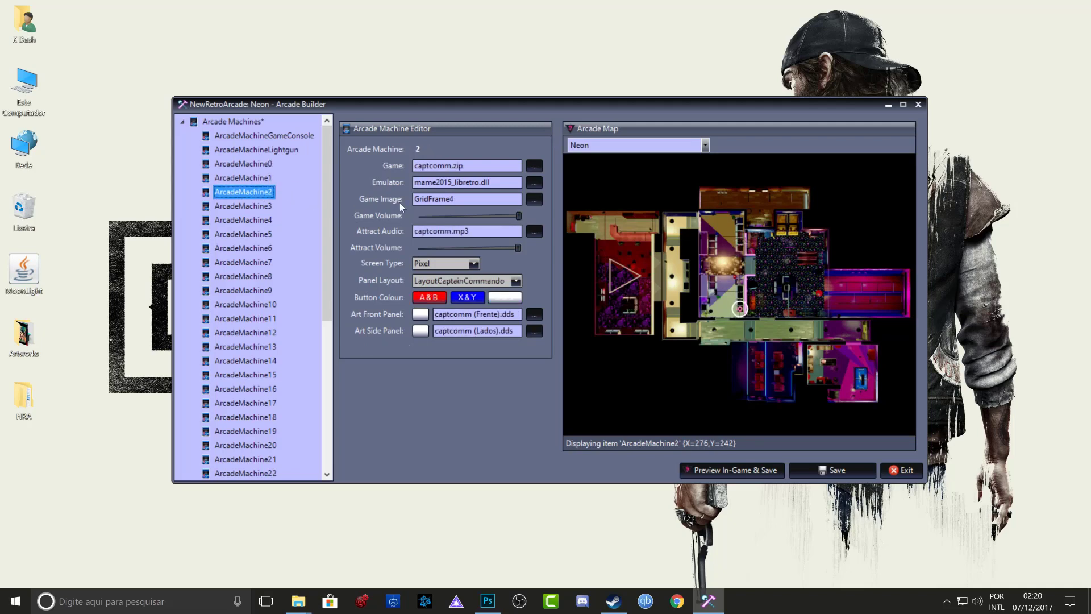
click(247, 206)
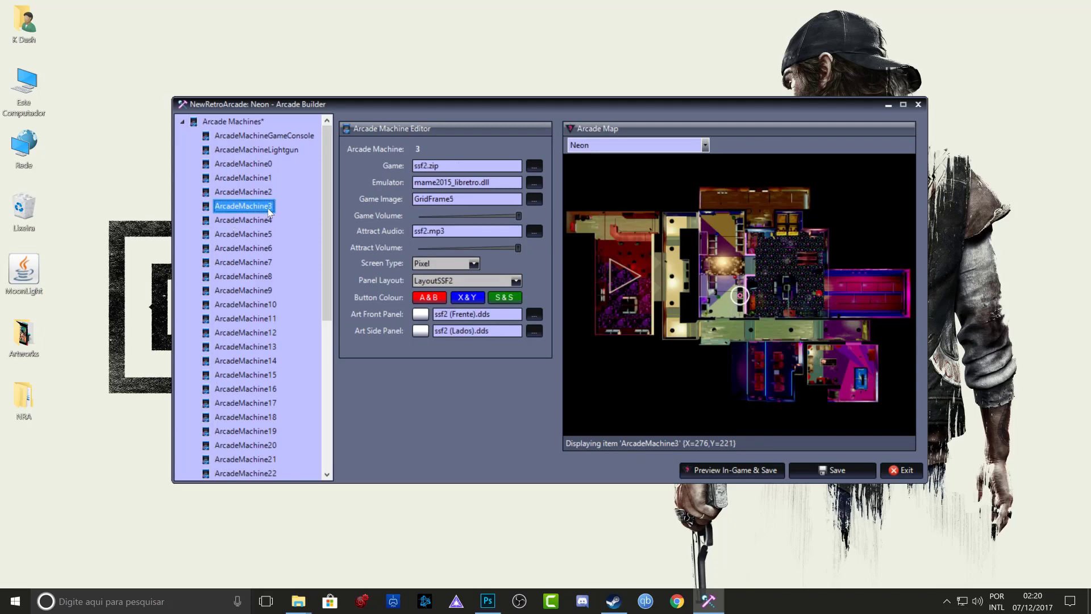
Step: Review the settings of the FPS6, Disabled, 23 and Special1 arcade machines
scroll(265, 216, down, 6)
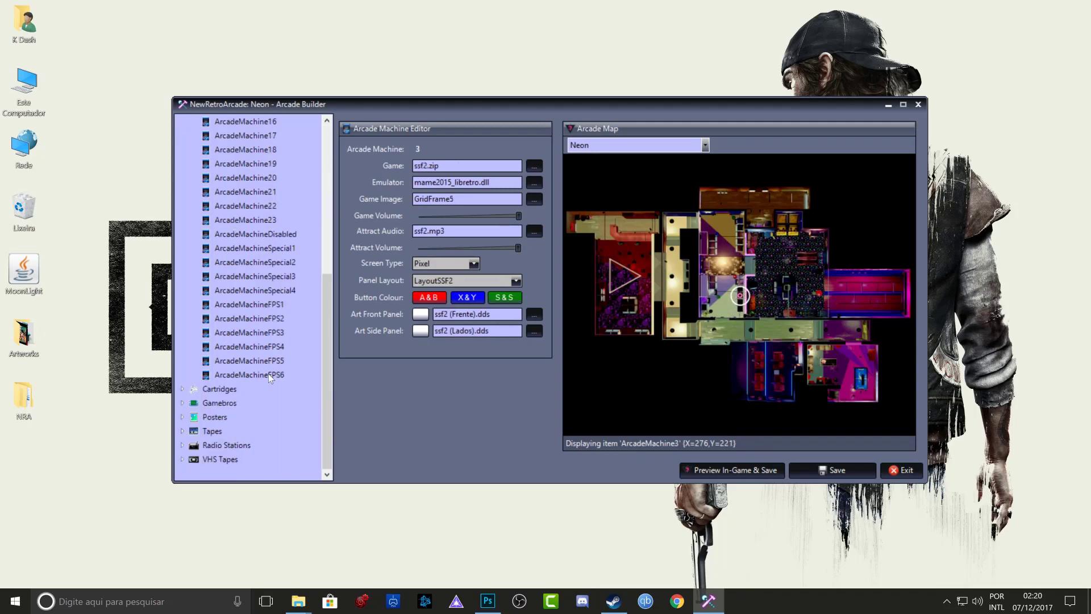
click(269, 374)
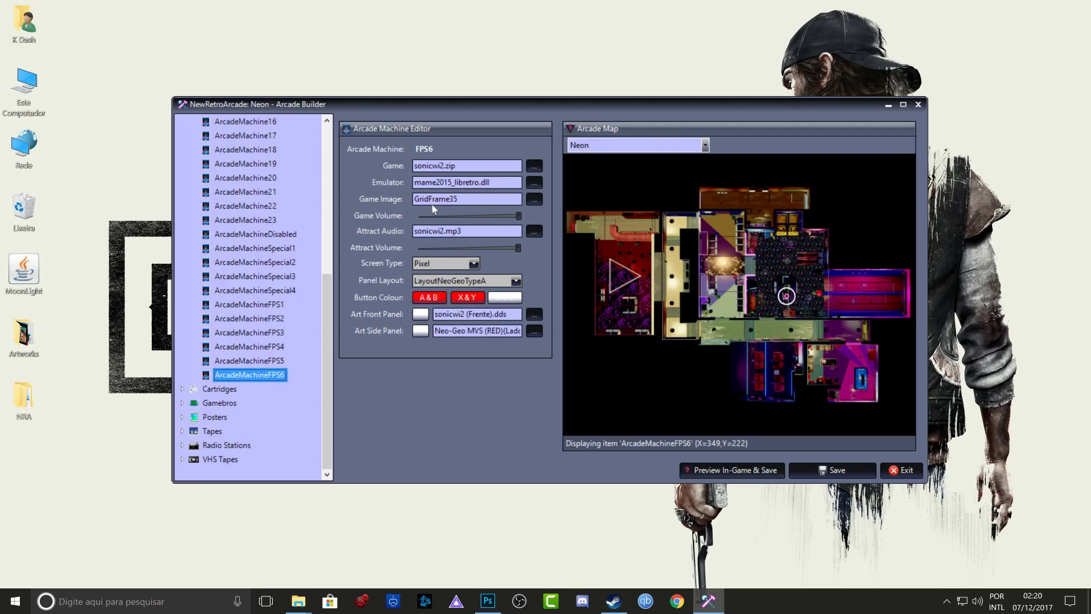
click(276, 233)
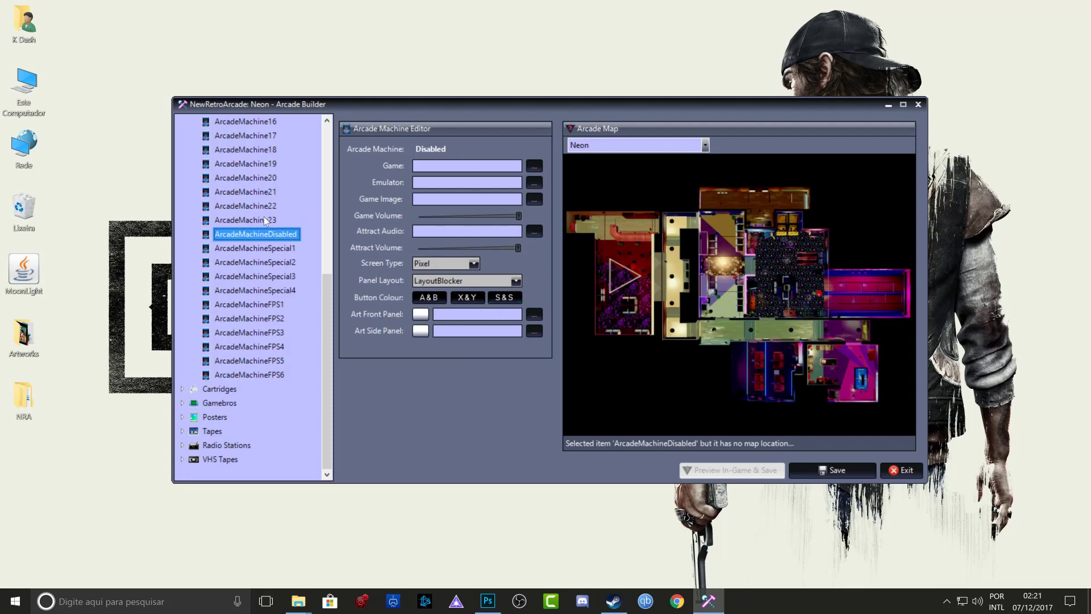
click(254, 220)
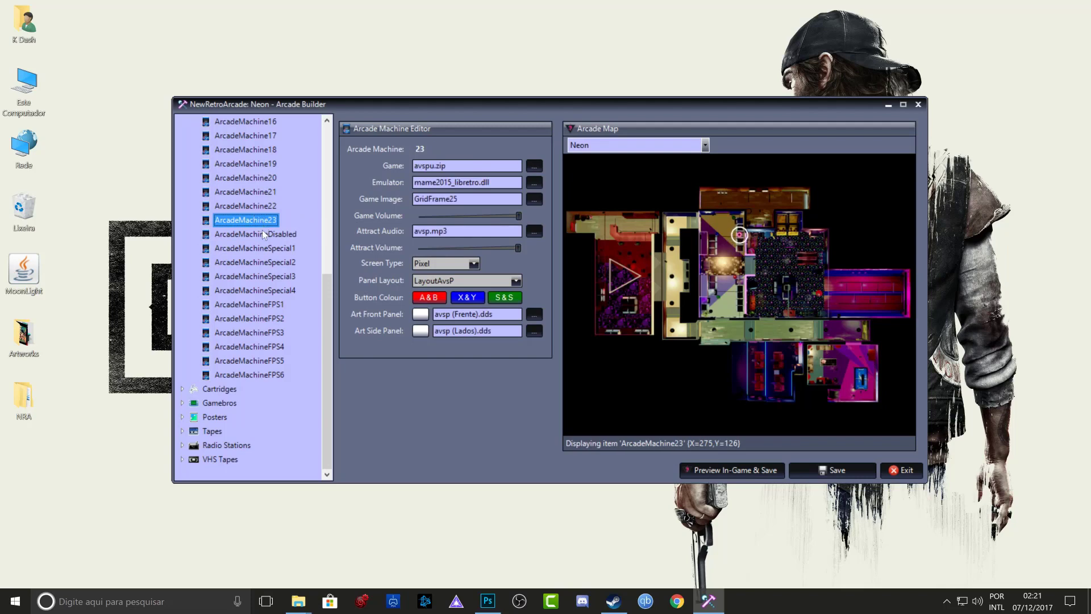
click(265, 234)
click(292, 250)
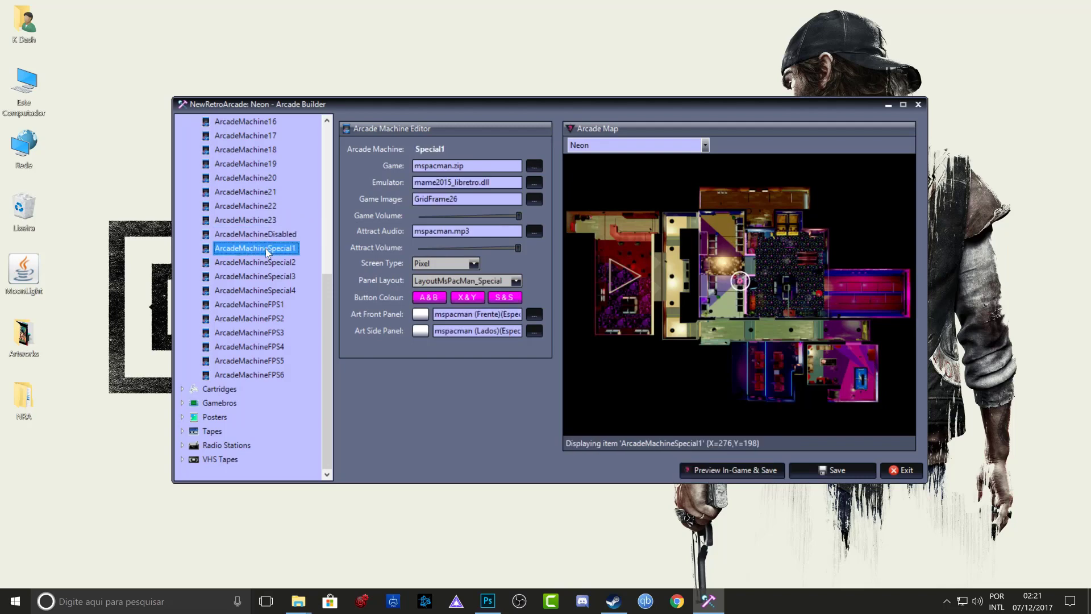
Step: Compare the game image assignments of the Lightgun machine and the FPS6 machine, the first and last in the sequence
scroll(268, 253, up, 6)
click(274, 150)
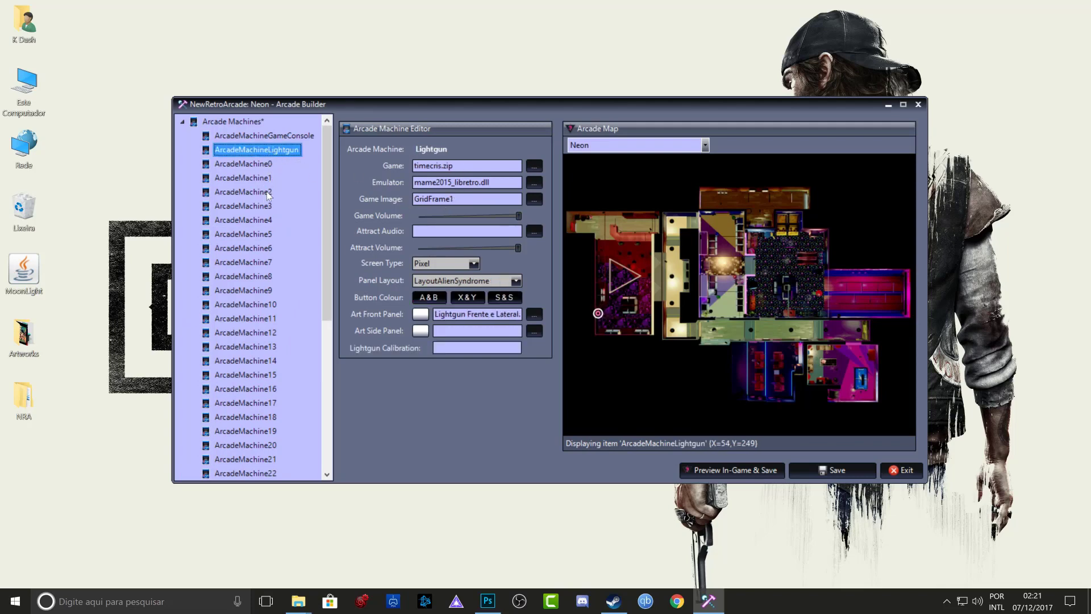
scroll(264, 238, down, 6)
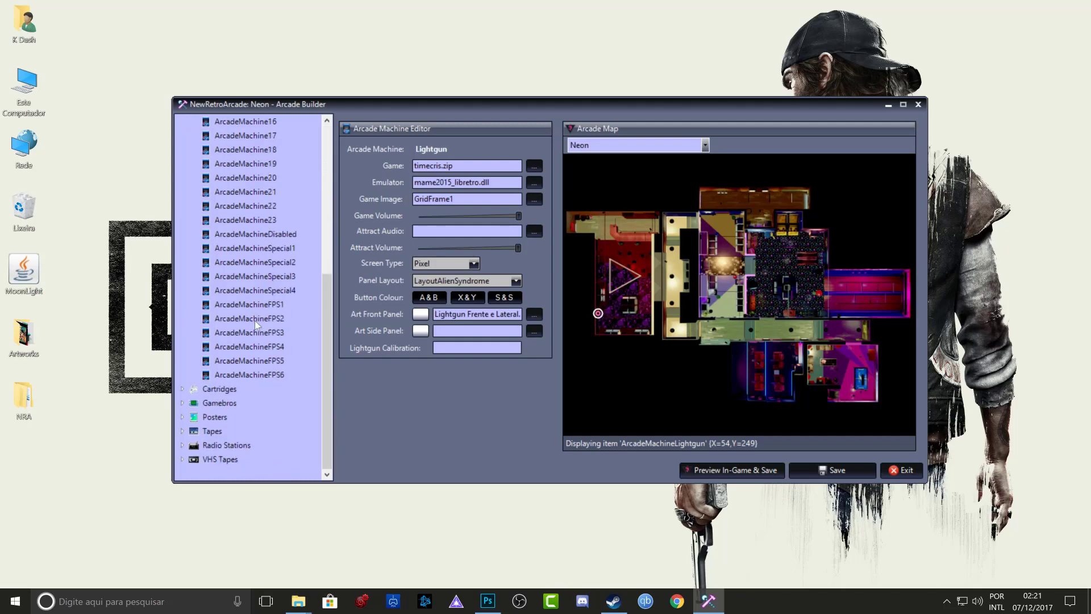
click(278, 375)
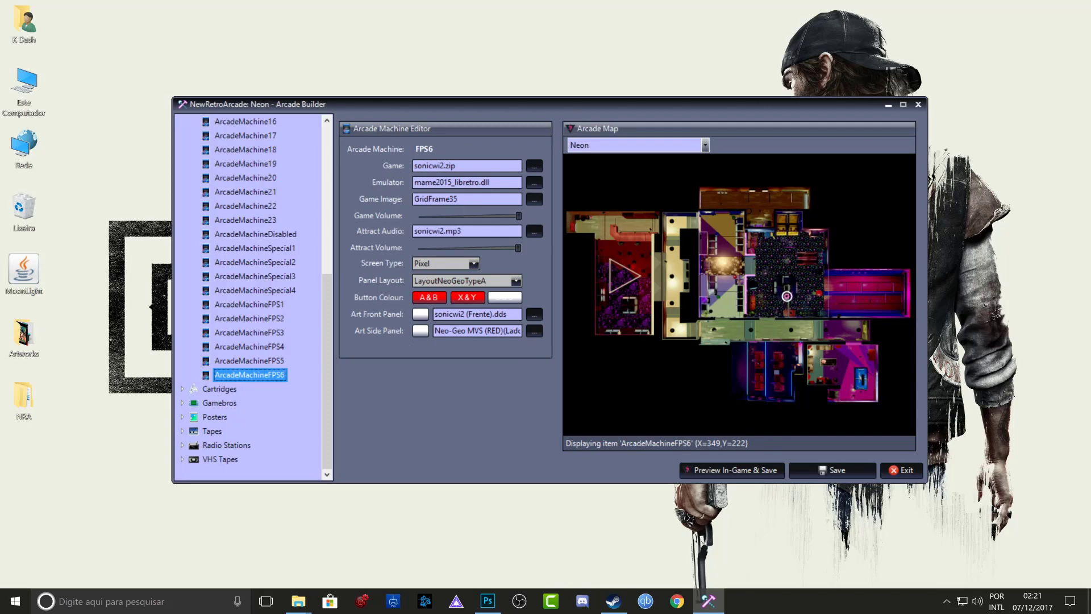
scroll(280, 258, up, 3)
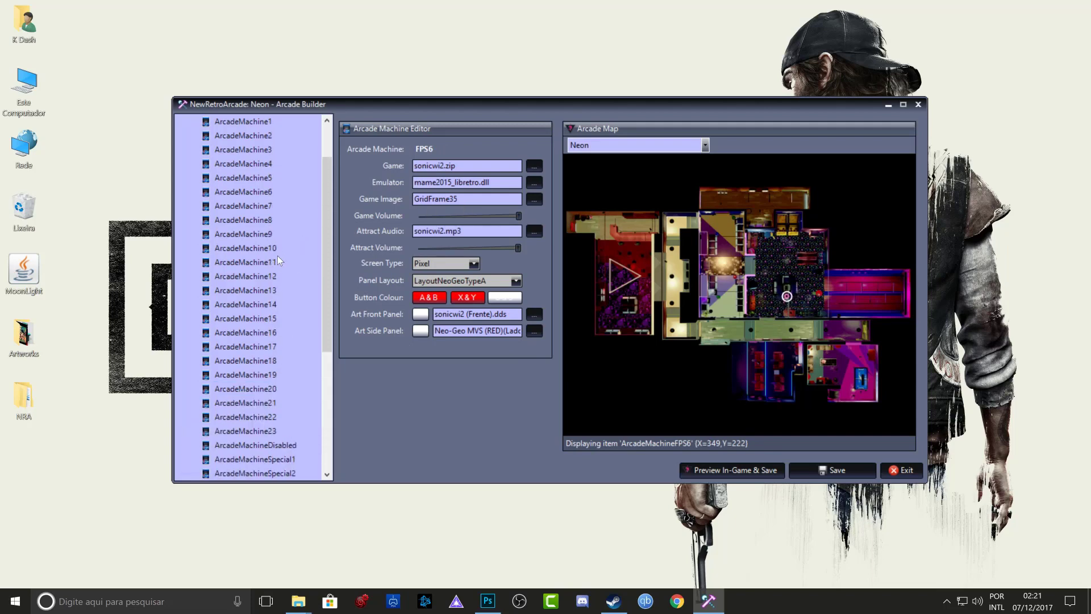
Step: Review the game, image and panel settings of ArcadeMachineDisabled and ArcadeMachine21
scroll(282, 272, down, 1)
click(280, 319)
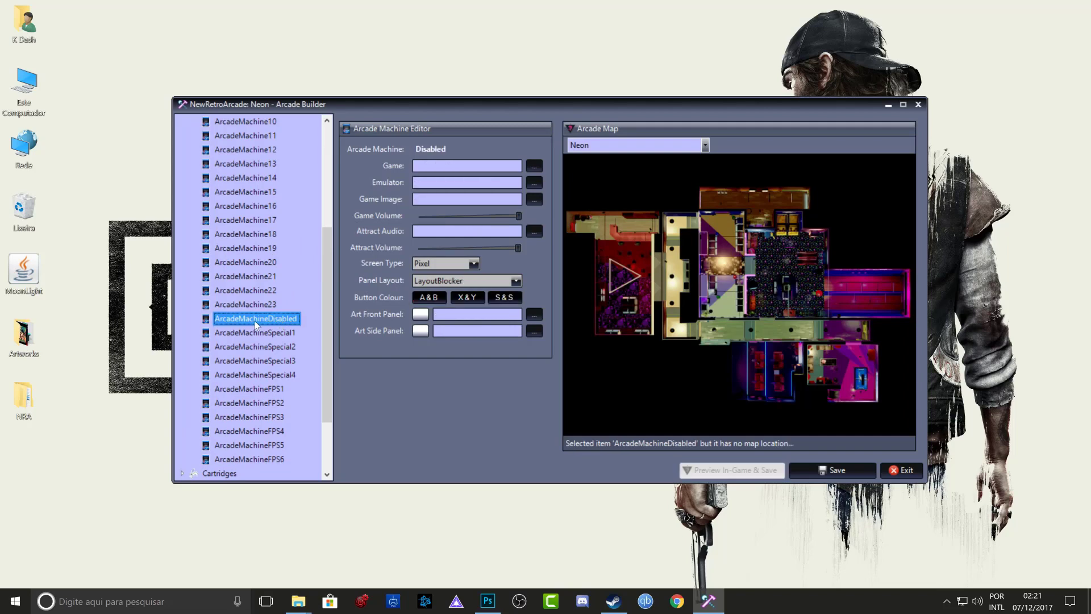
click(250, 276)
scroll(282, 272, up, 5)
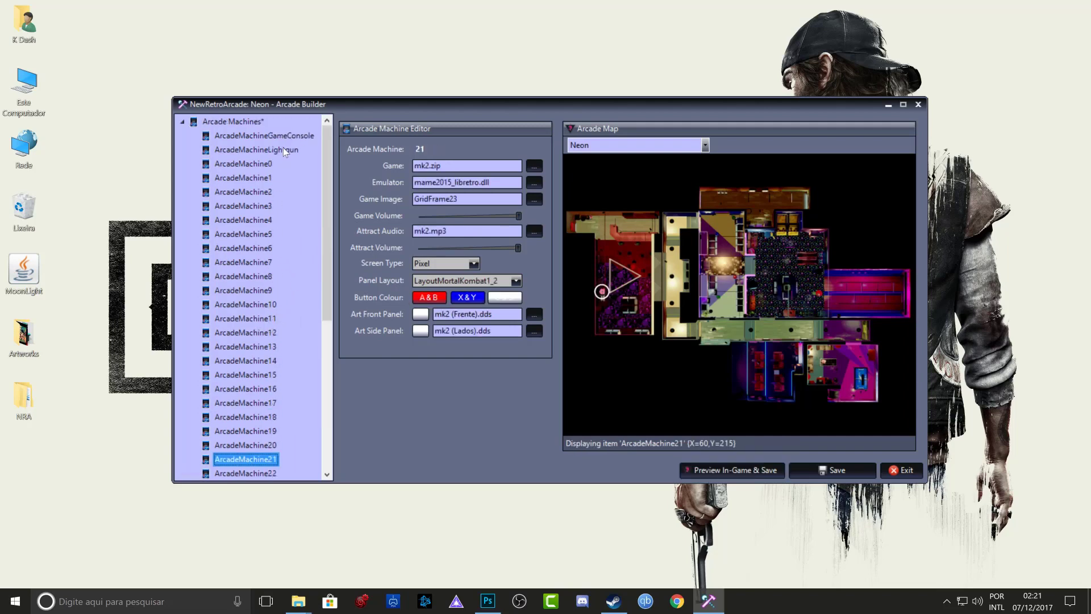
Step: Compare the game image and other settings of the GameConsole and Lightgun machines and arcade machines 0 through 9
click(291, 137)
click(279, 151)
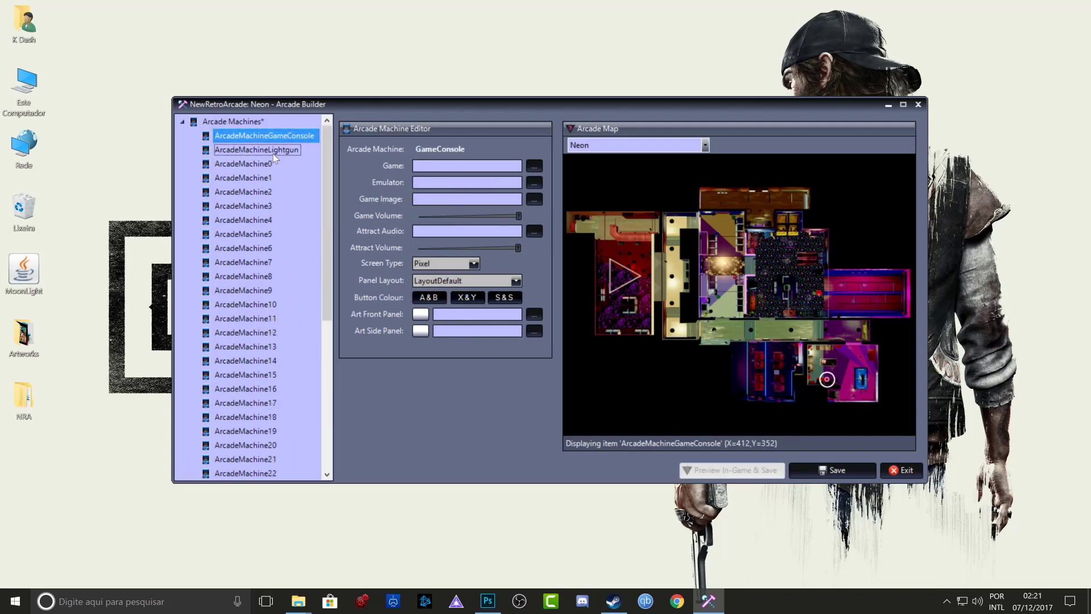
click(263, 165)
click(264, 179)
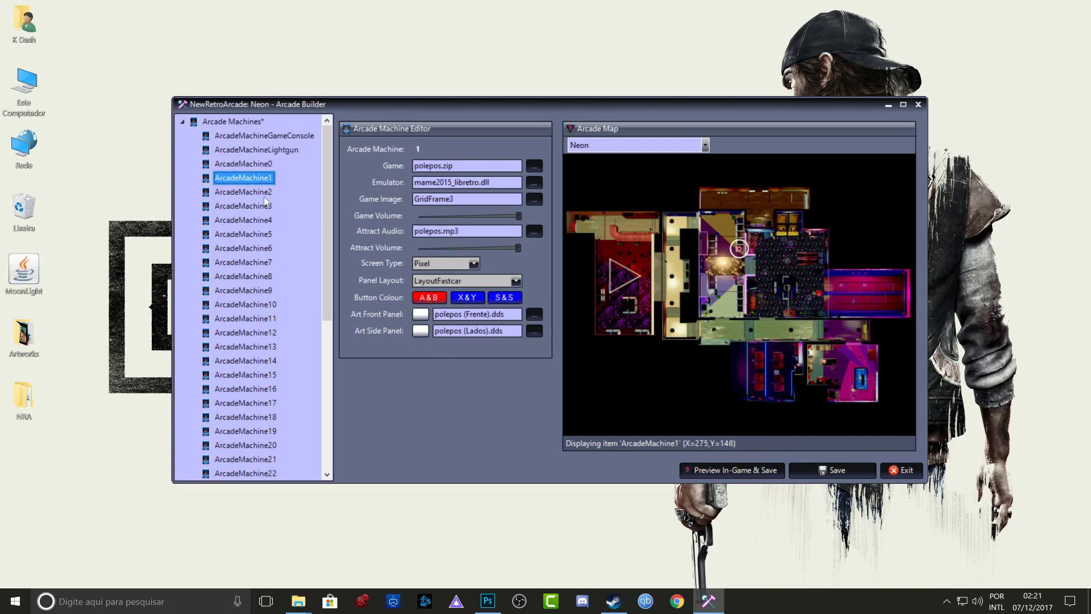
click(263, 192)
click(264, 206)
click(263, 220)
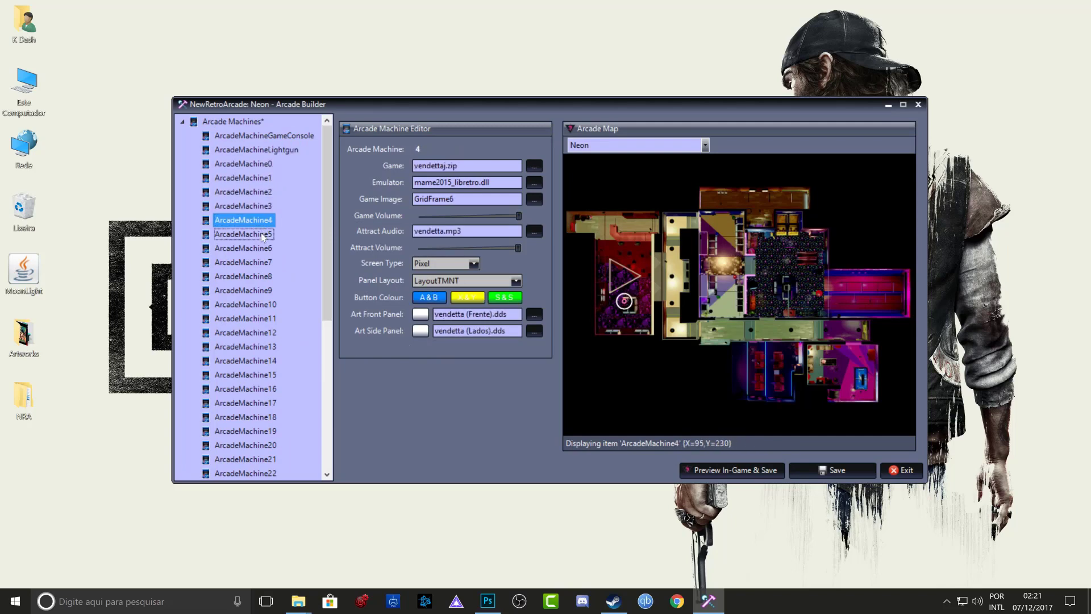
click(262, 235)
click(261, 248)
click(262, 263)
click(264, 277)
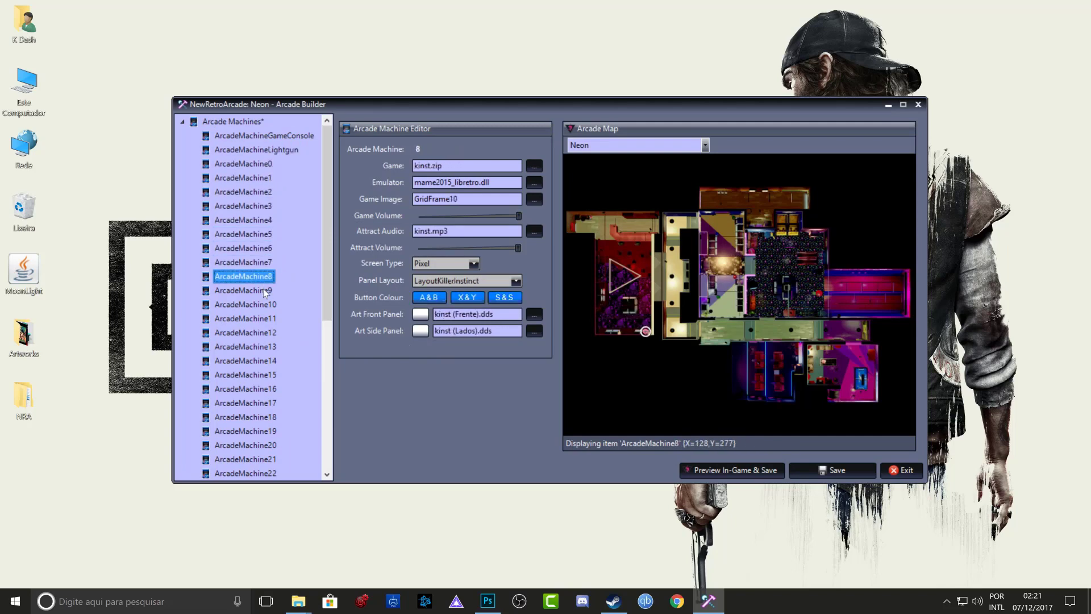
click(264, 291)
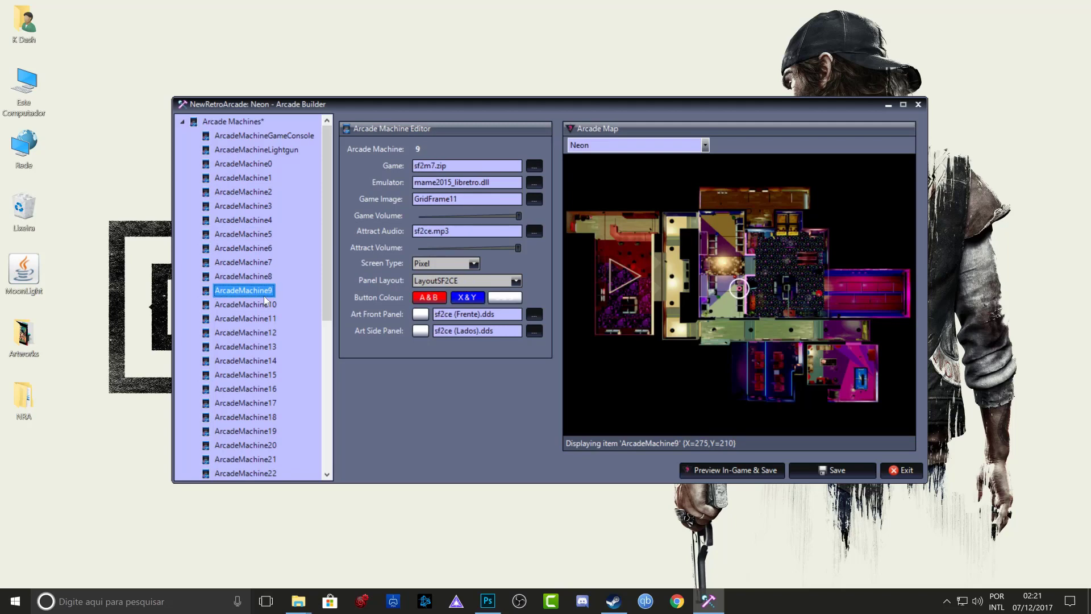
Step: Examine the available screen types for ArcadeMachine0 and keep Pixel selected
click(274, 151)
click(262, 165)
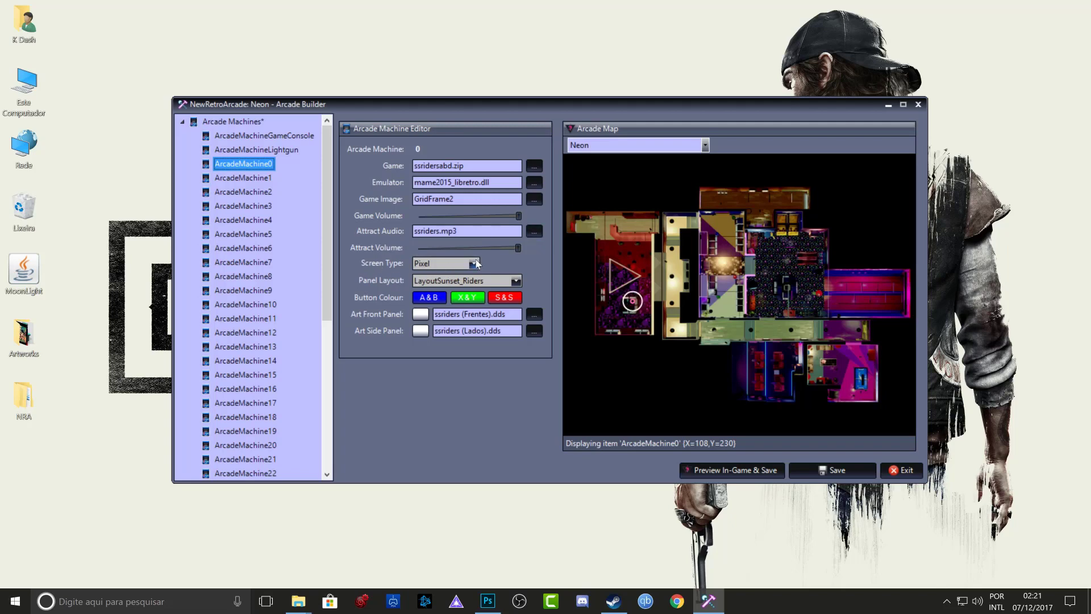
click(422, 265)
key(Down)
key(Up)
key(Up)
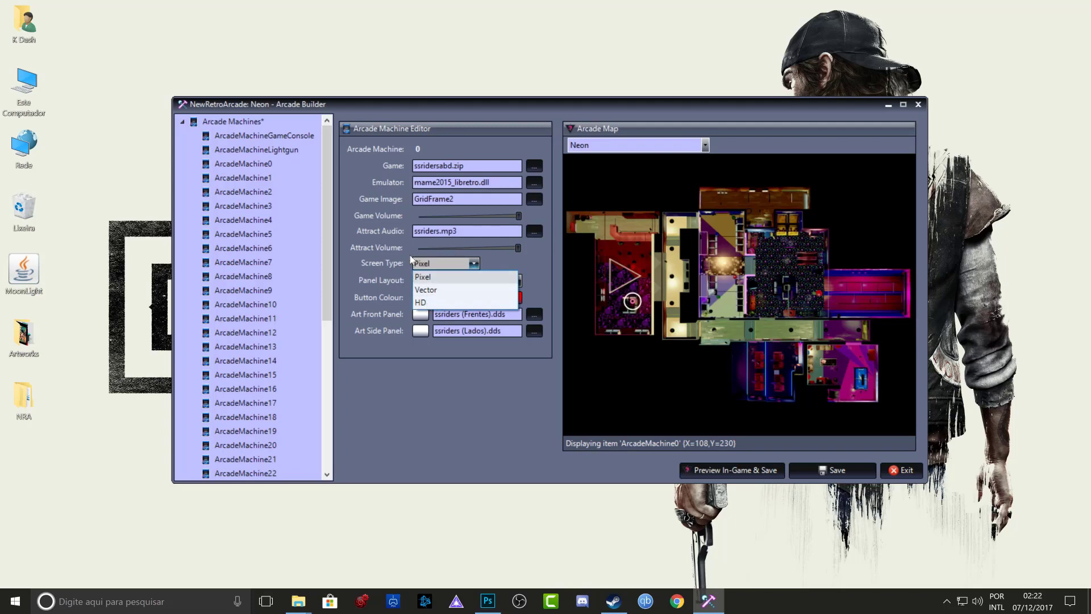
key(Down)
key(Down)
key(Up)
key(Up)
key(Return)
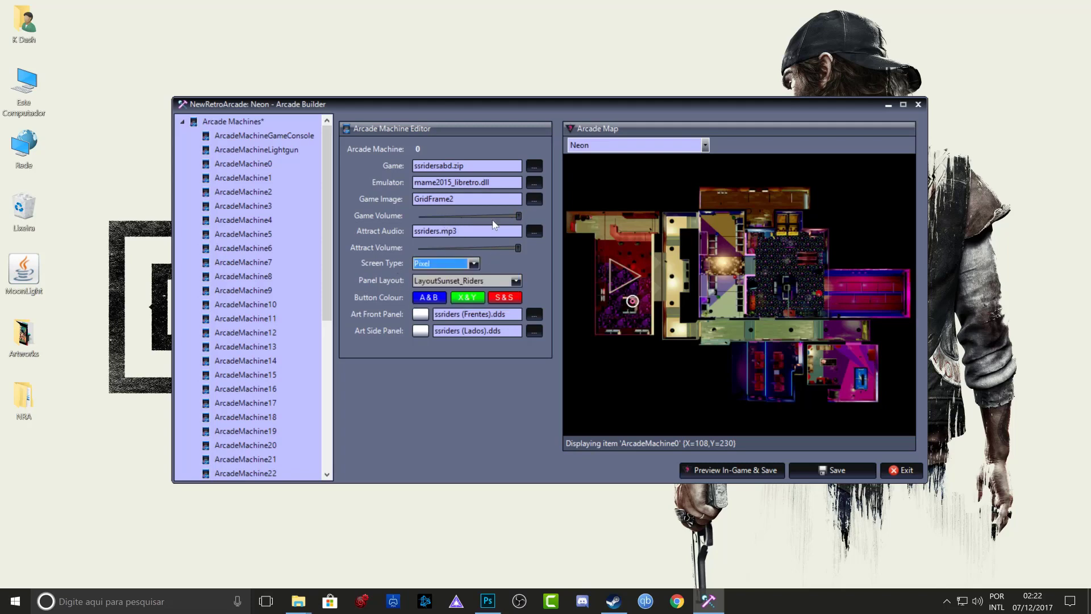
Step: Try a lower game volume on ArcadeMachine0, restore it to maximum, and view the available panel layouts without choosing a different one
drag(520, 218, 483, 217)
click(523, 217)
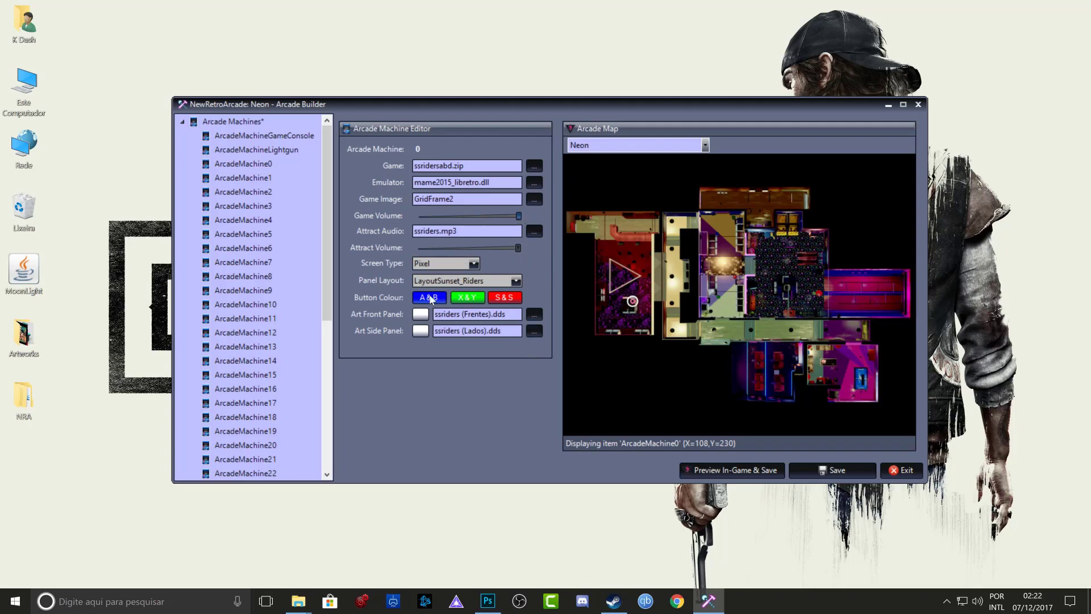
click(516, 281)
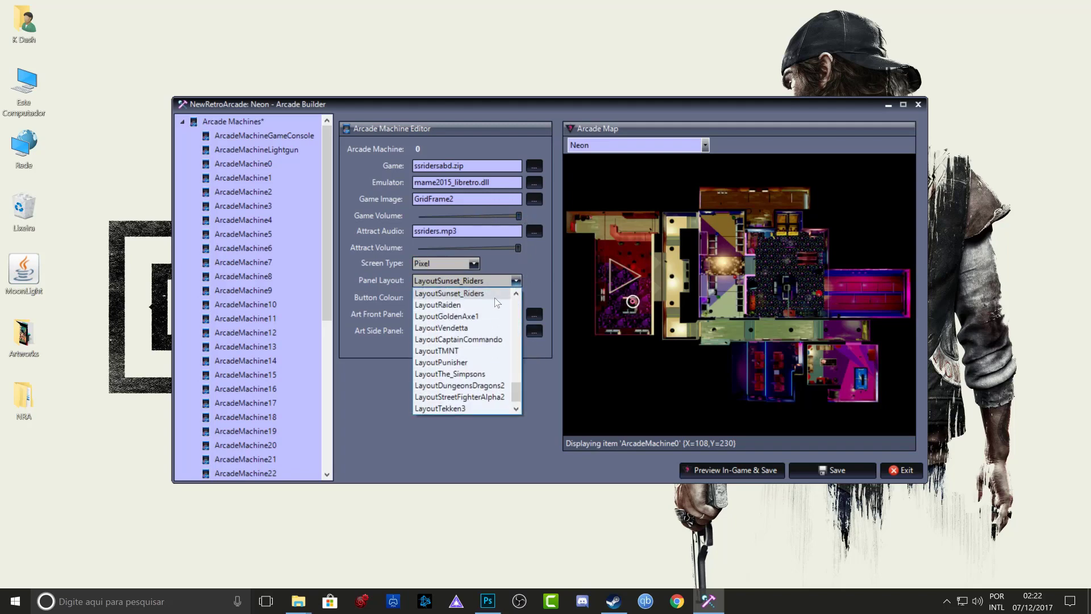
click(534, 275)
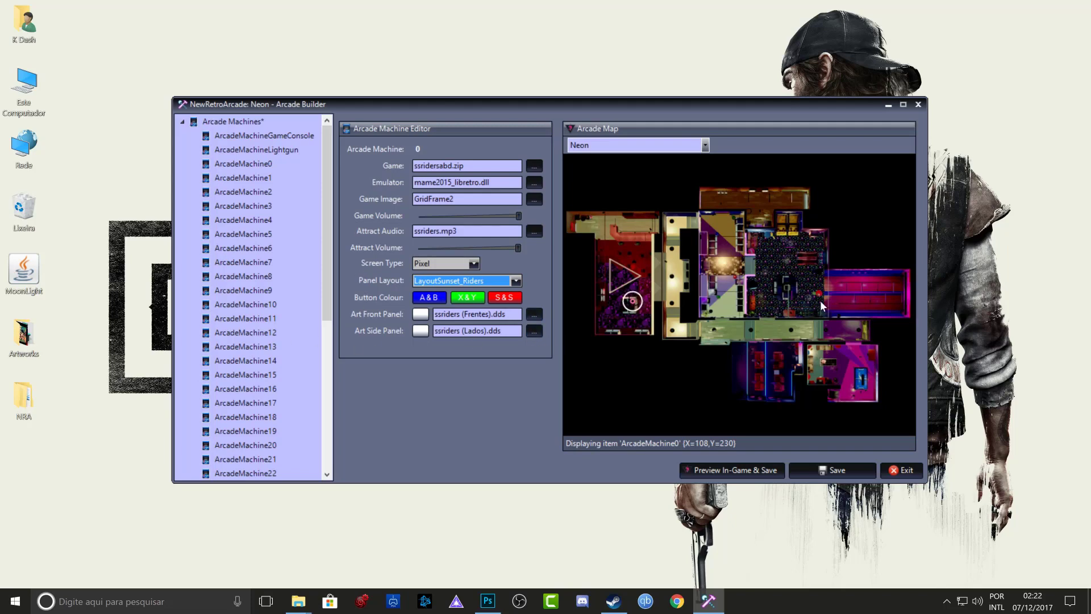
scroll(311, 195, down, 10)
scroll(311, 195, up, 10)
scroll(328, 251, down, 6)
scroll(328, 251, up, 4)
scroll(328, 250, up, 3)
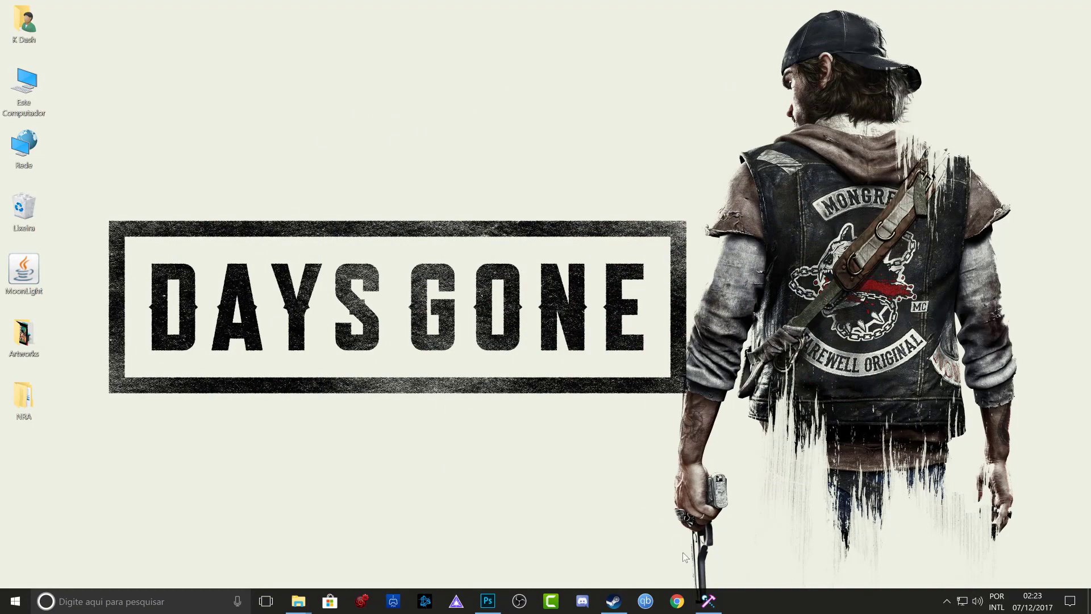
Step: Return to Arcade Builder and review the panel layouts of the FPS6 machine and arcade machines 2 through 7
click(708, 601)
scroll(253, 321, down, 8)
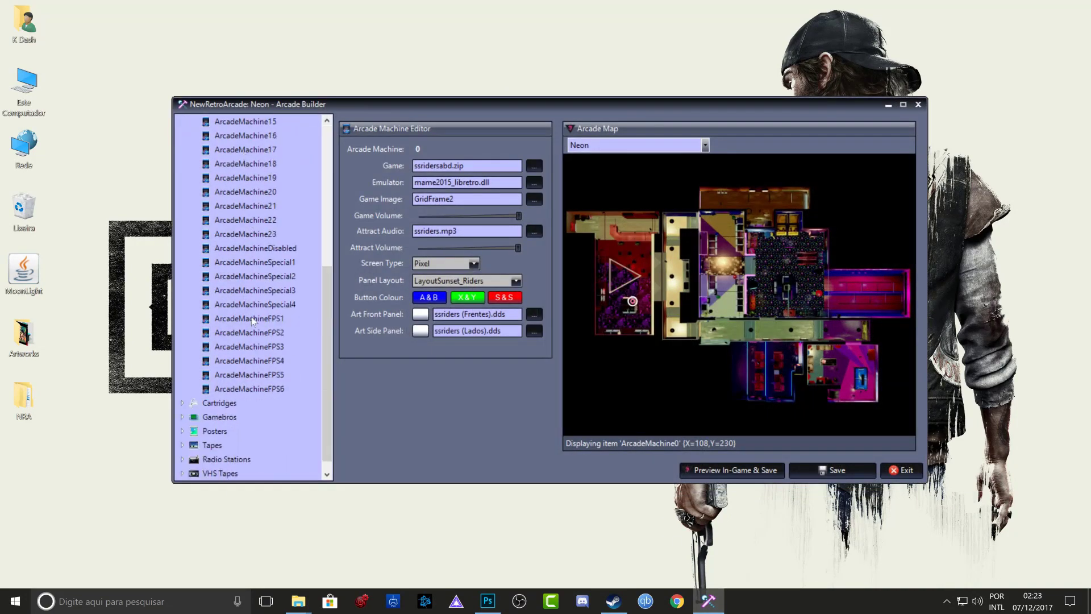
click(250, 389)
scroll(256, 256, up, 6)
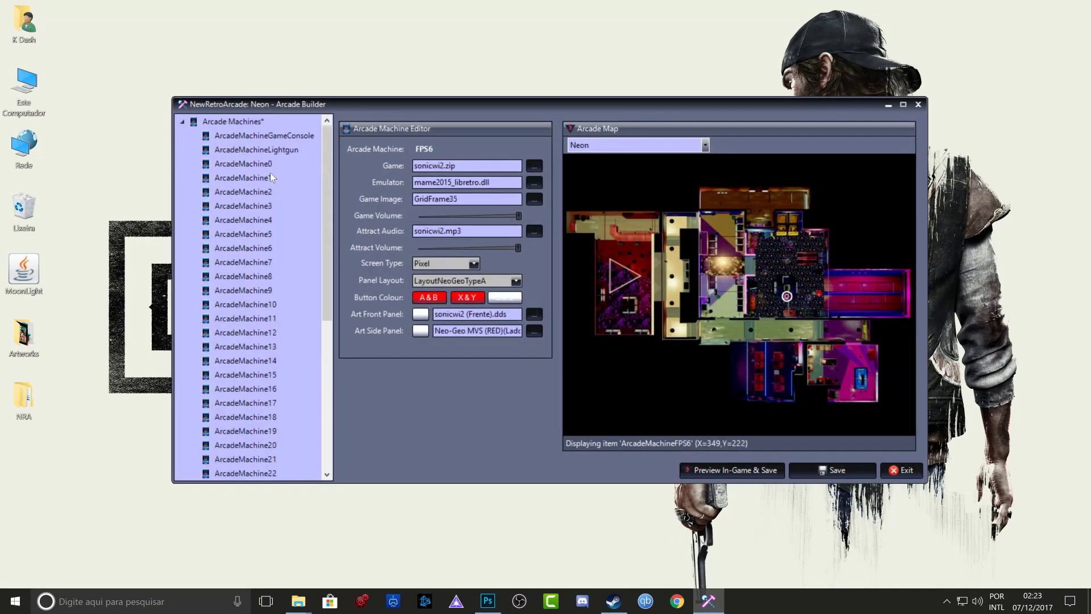
click(242, 194)
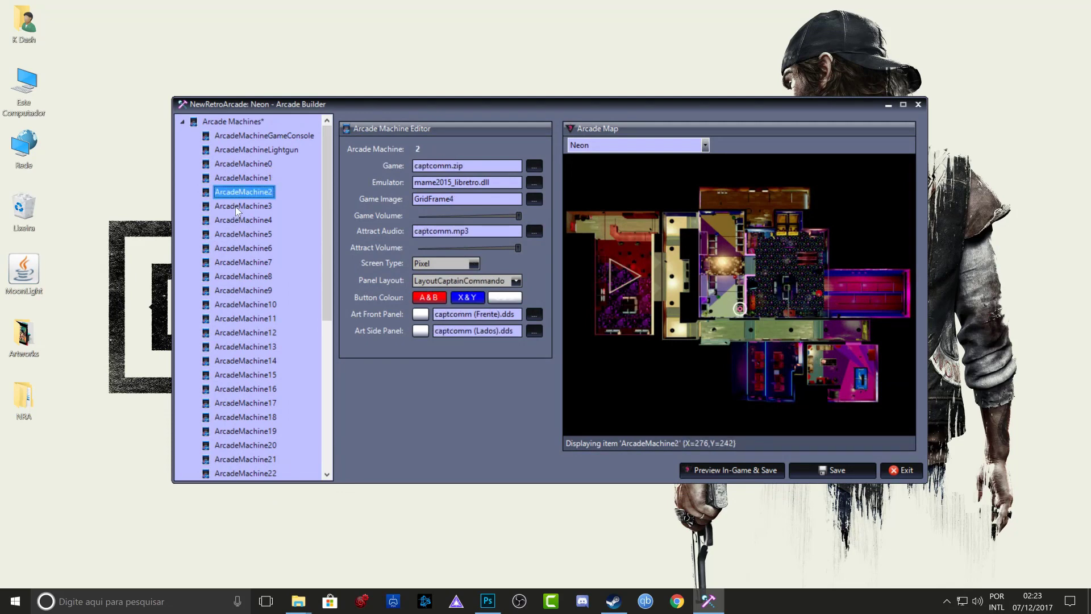
key(Down)
key(Down)
key(Down)
key(Down)
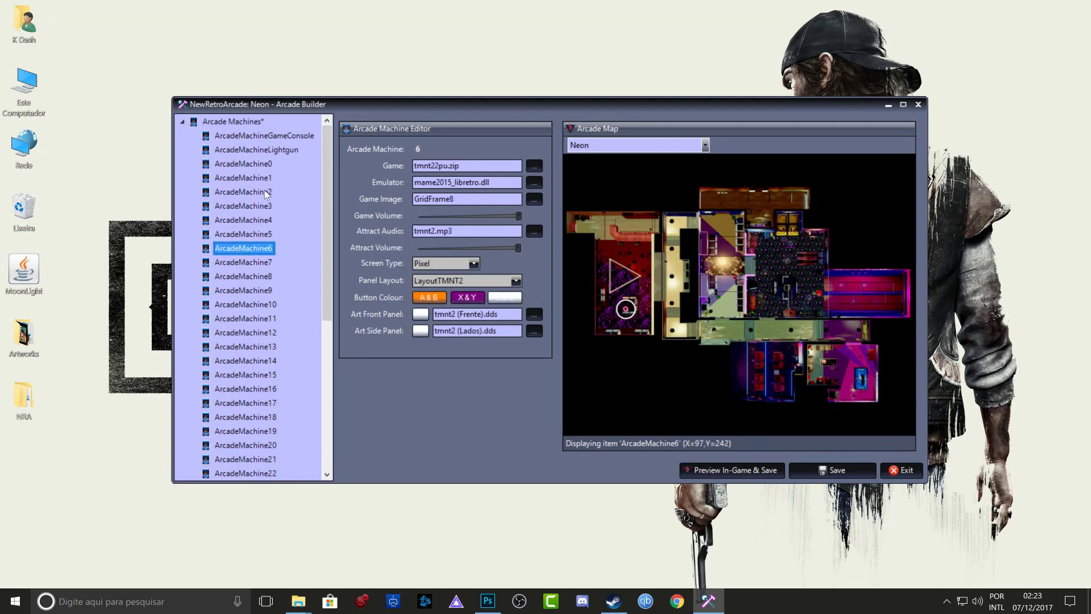
click(268, 193)
click(255, 265)
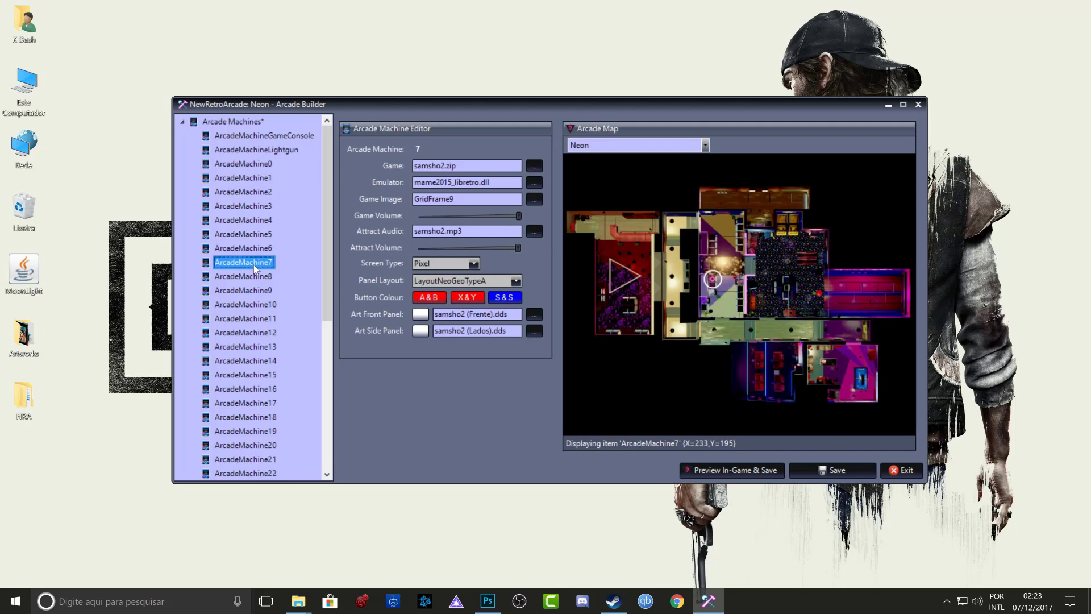
click(889, 106)
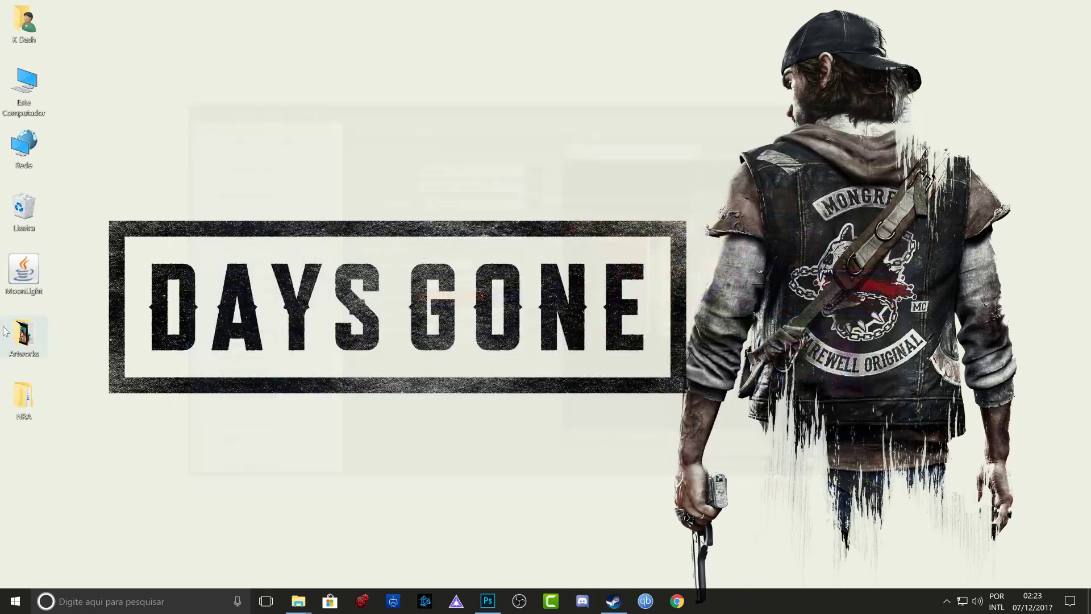
Step: Launch NRANbuttonLayoutGen from the Button Layout folder inside NRA and load the "simpsons frente" cabinet art
double_click(26, 395)
click(550, 57)
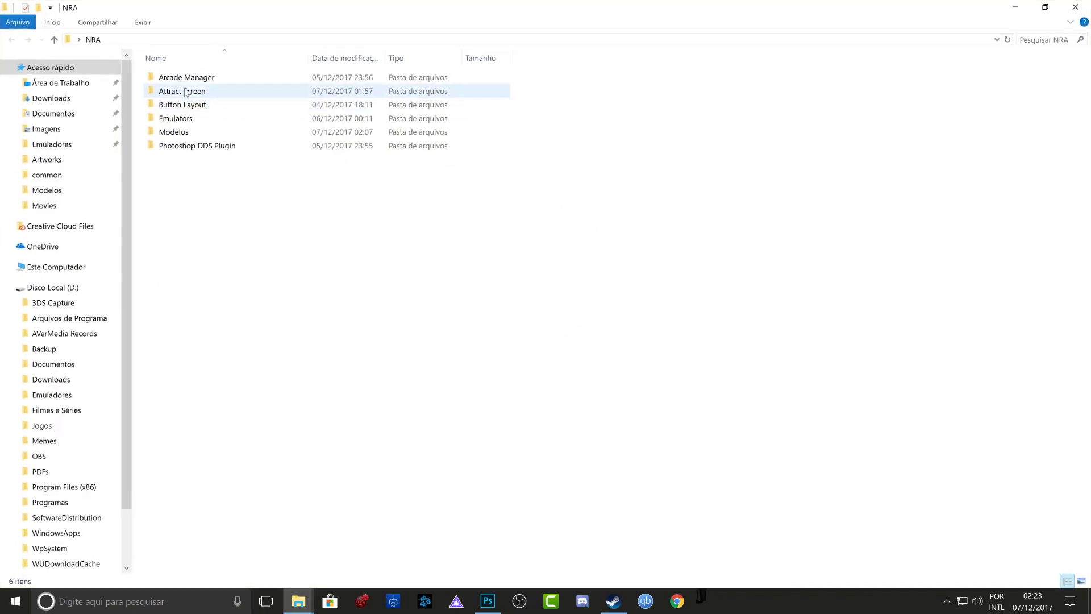
double_click(171, 105)
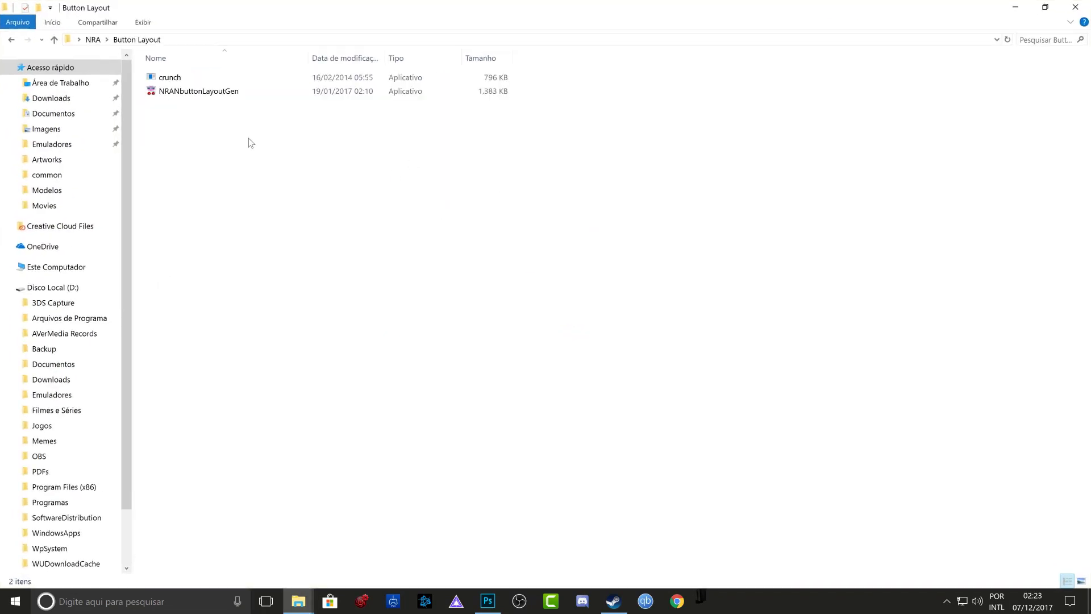
double_click(182, 91)
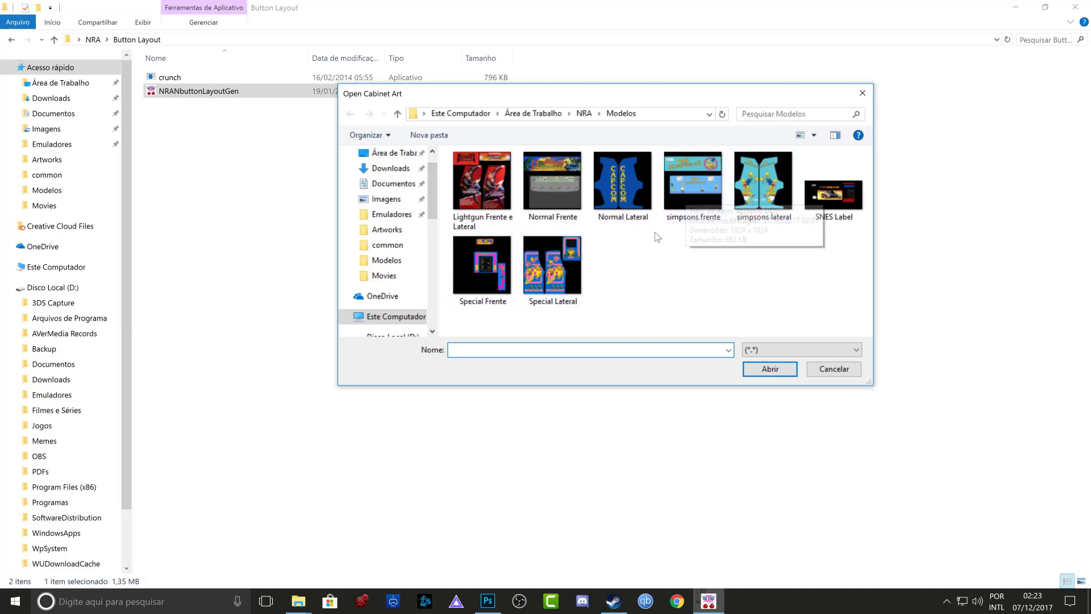
click(693, 174)
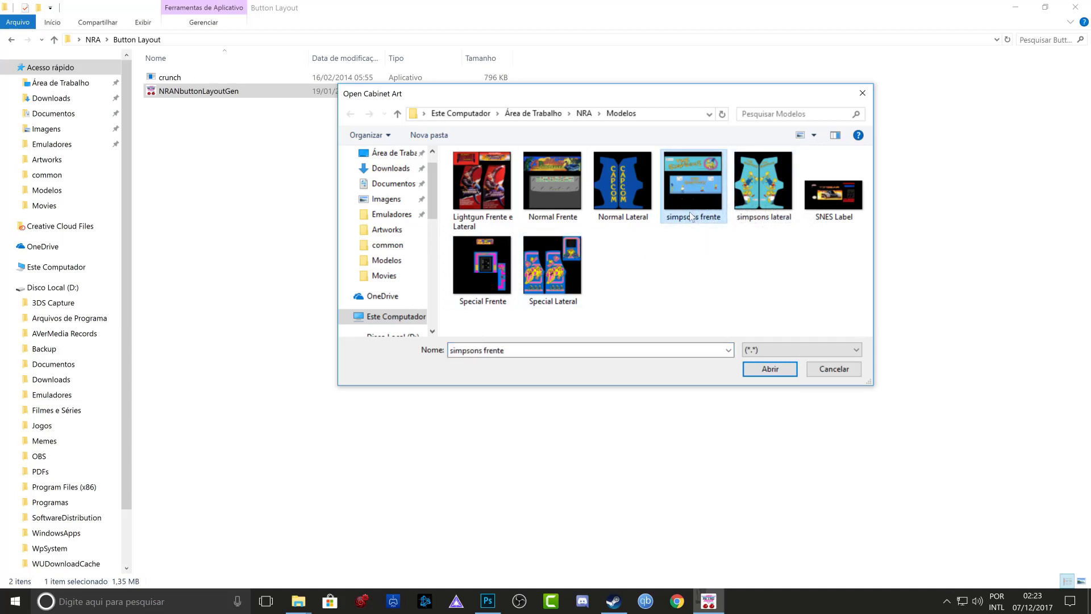
click(770, 369)
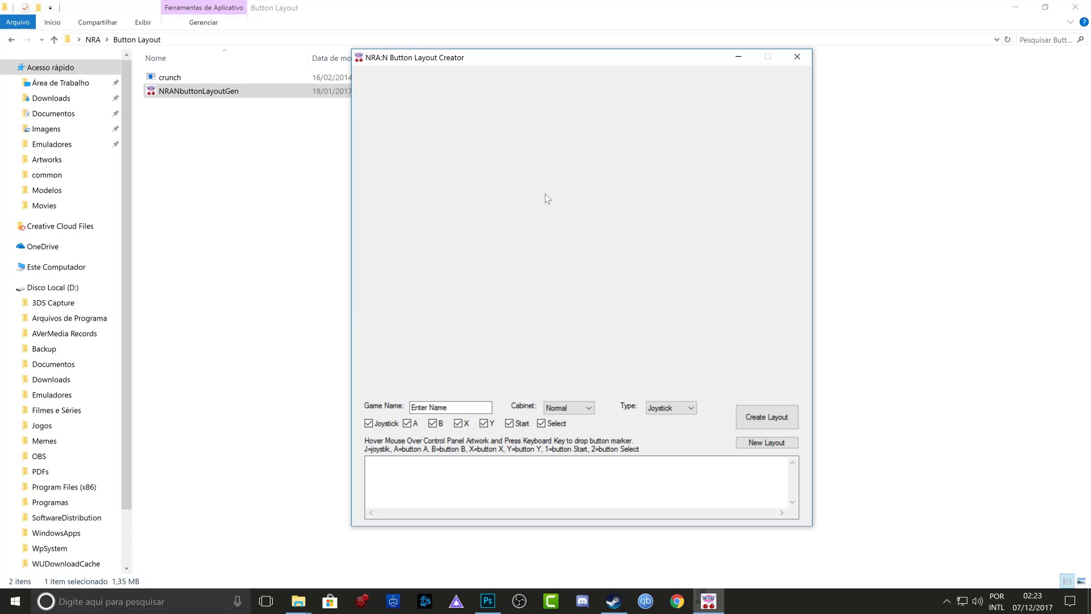
Step: Place the joystick marker at about X 227, Y 203, button A at about 281, 188 and button B at about 295, 245 on the artwork
key(j)
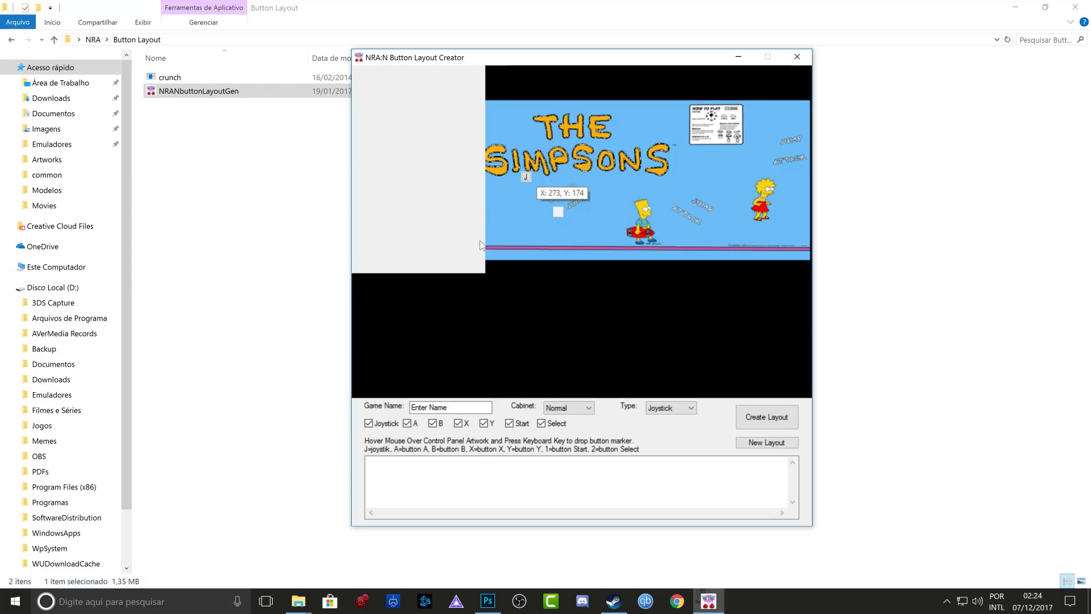
key(j)
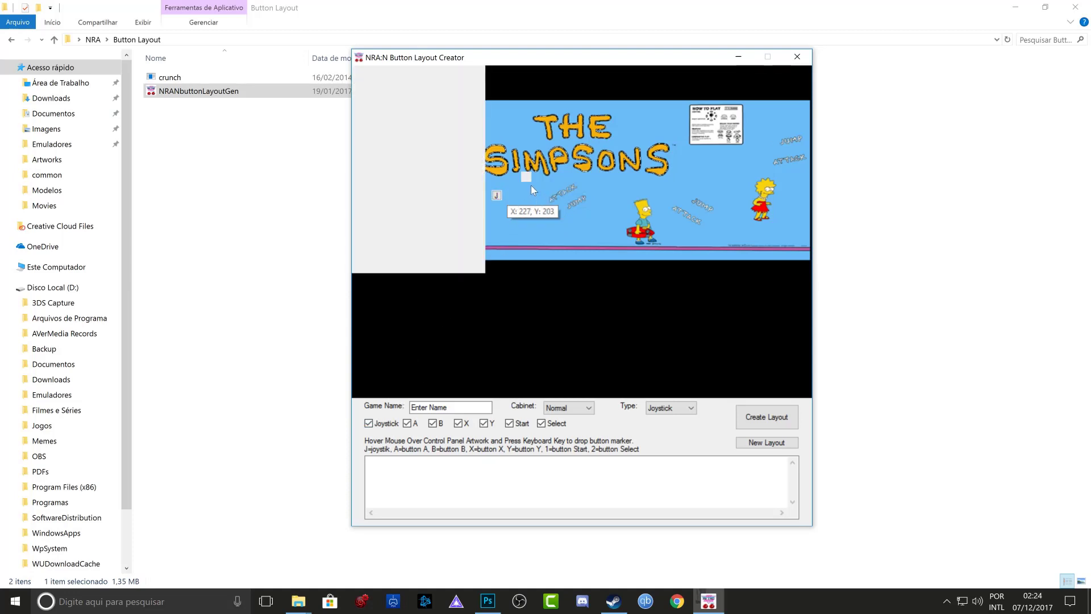
key(a)
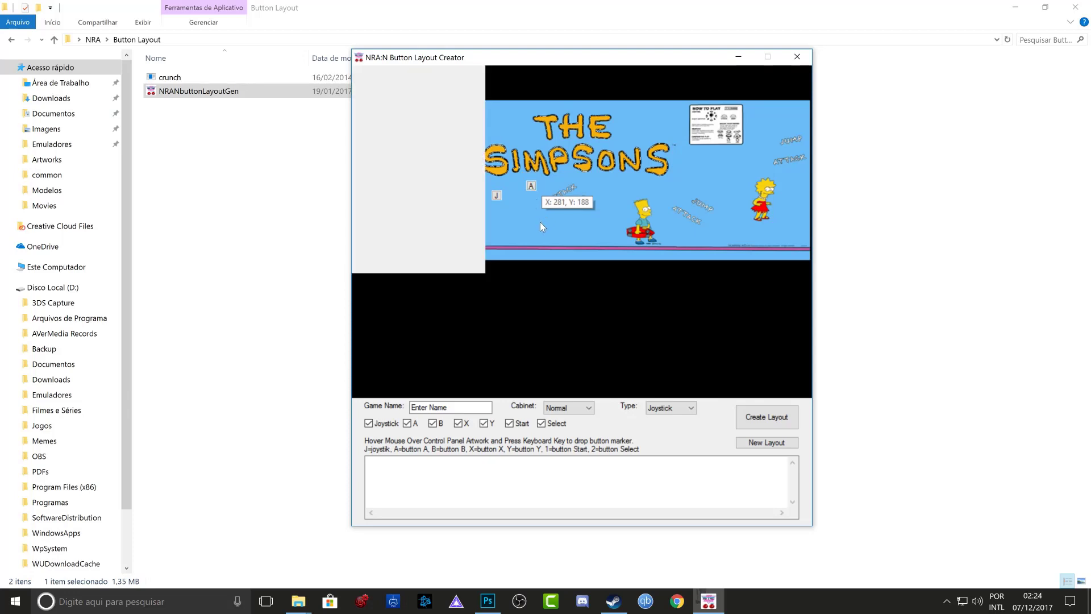
key(b)
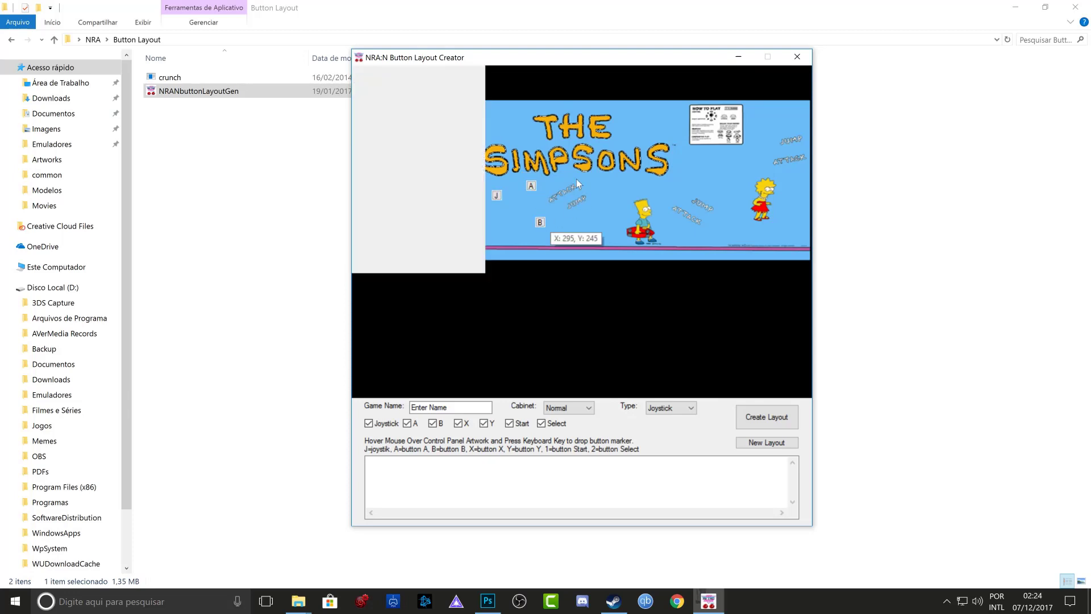
Step: Place the button markers X at about 351, 178, Y at about 372, 230, Start at about 440, 157 and Select at about 464, 219
key(x)
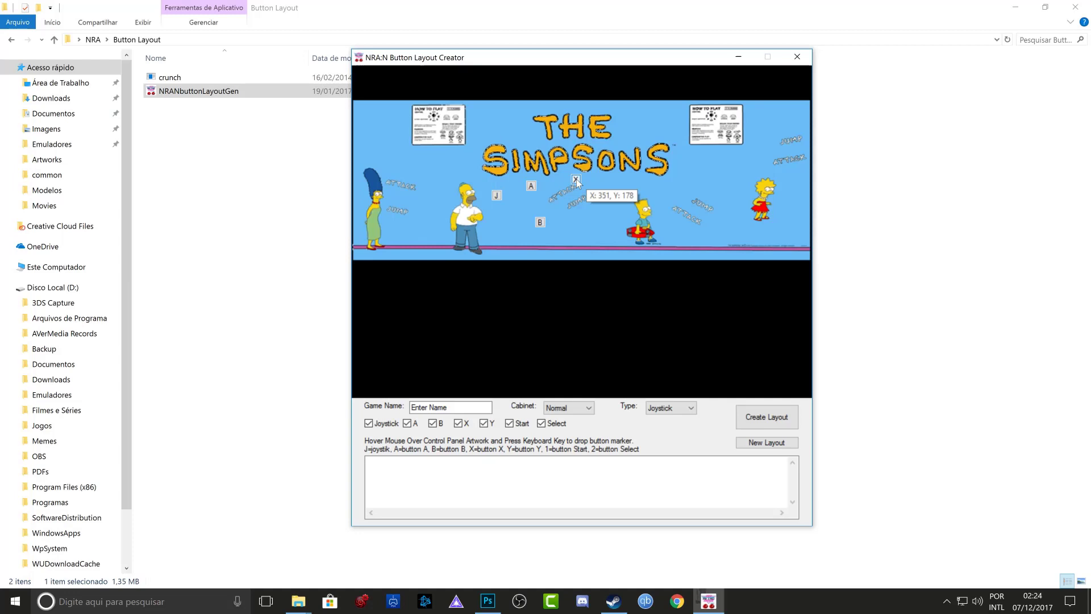
key(y)
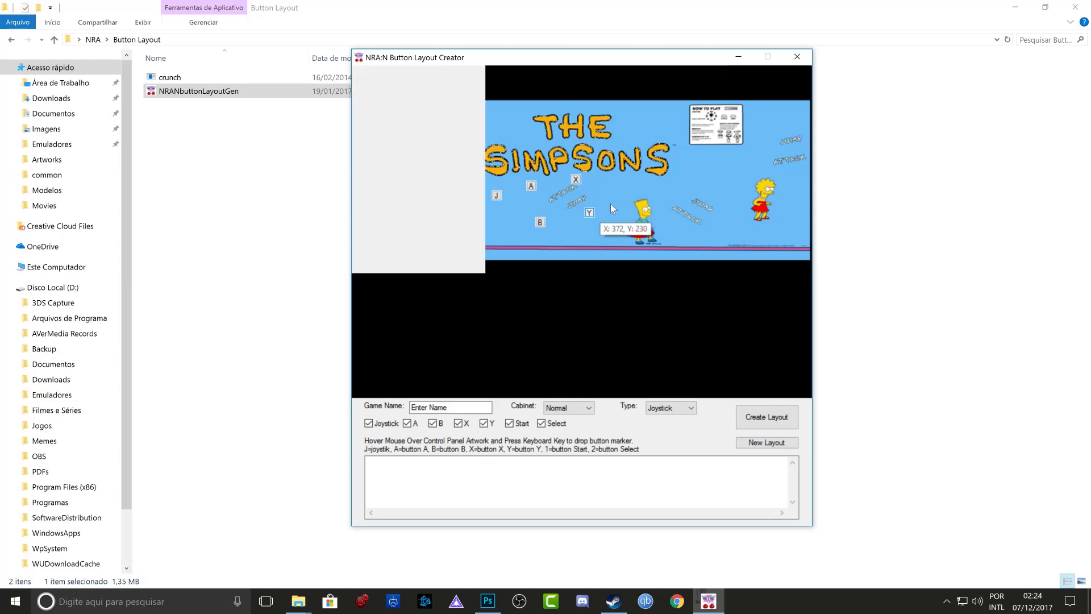
key(1)
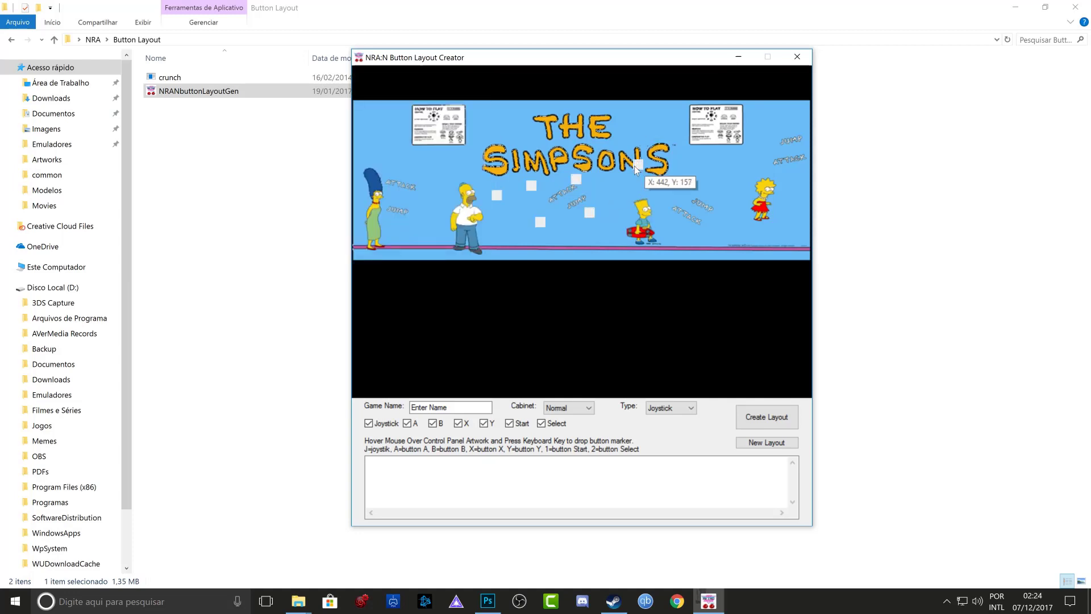
key(2)
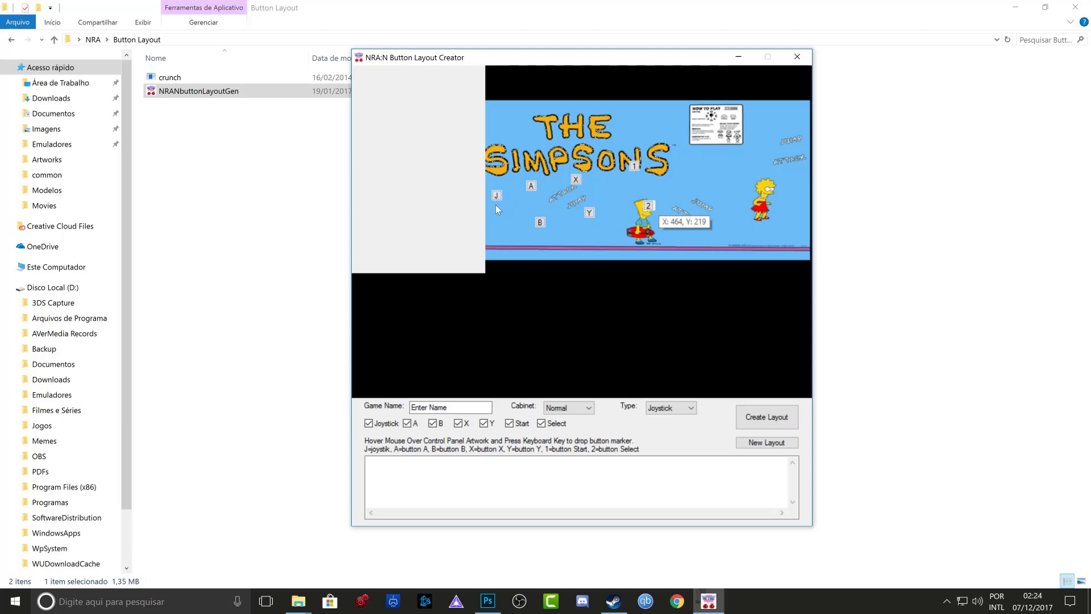
Step: Reposition the joystick marker to about X 227, Y 194, button A to about 286, 212 and button B to about 295, 251 on the artwork
key(j)
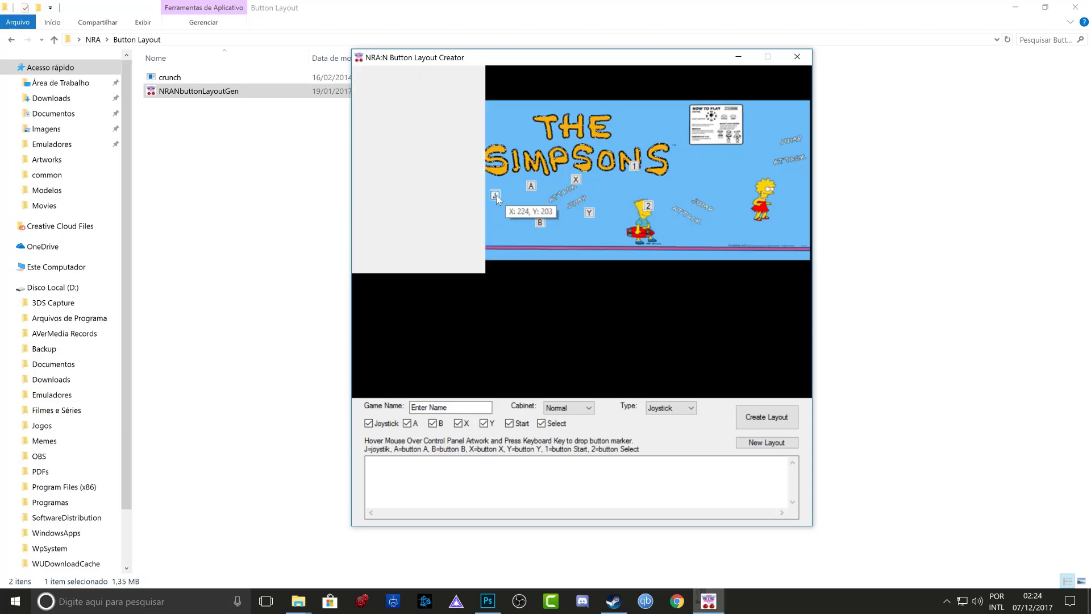
key(j)
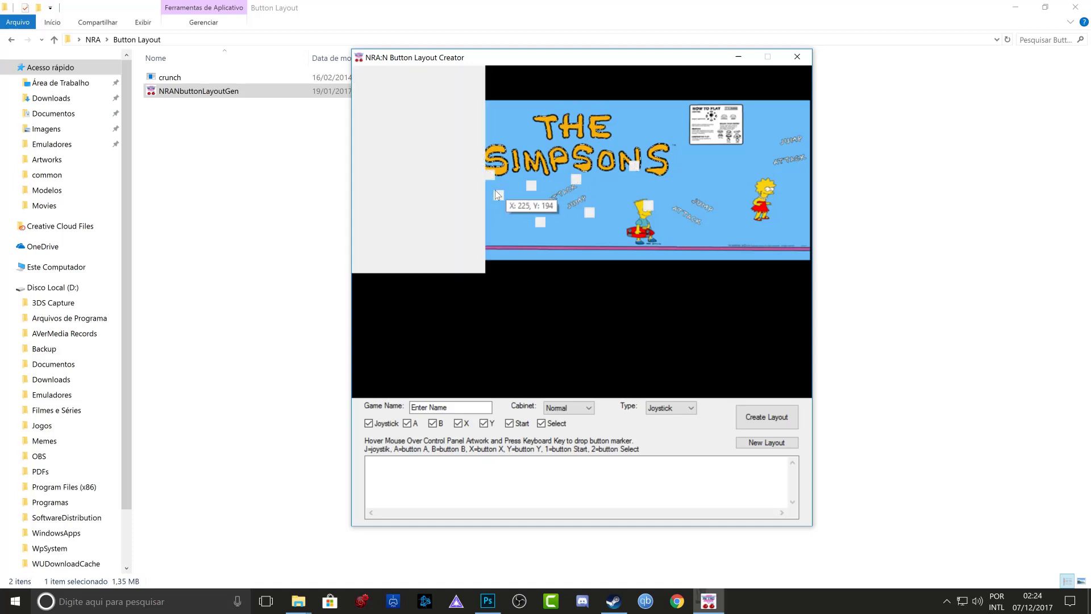
key(j)
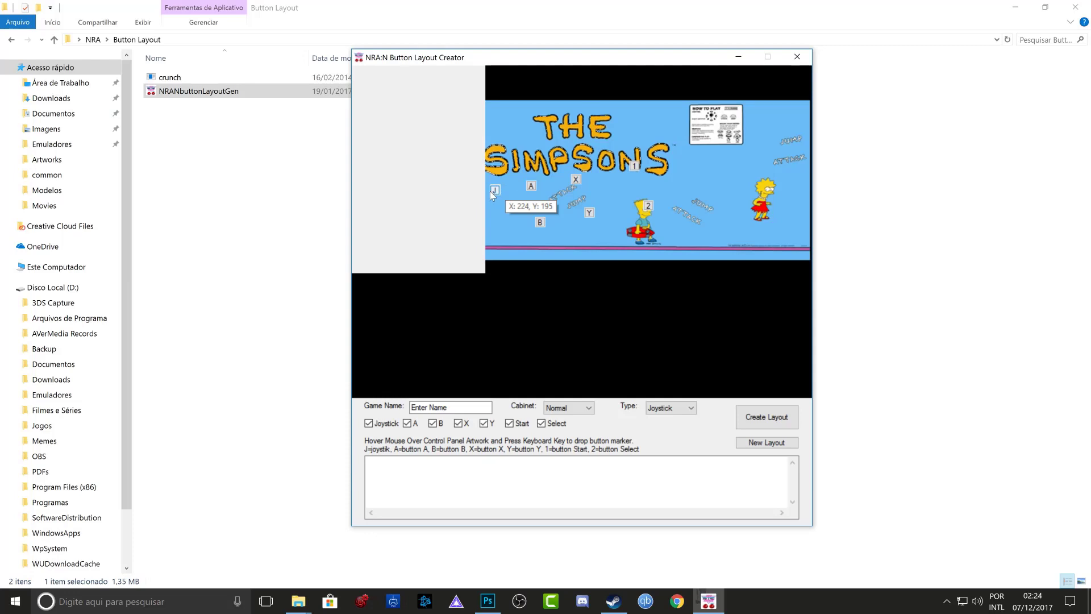
key(j)
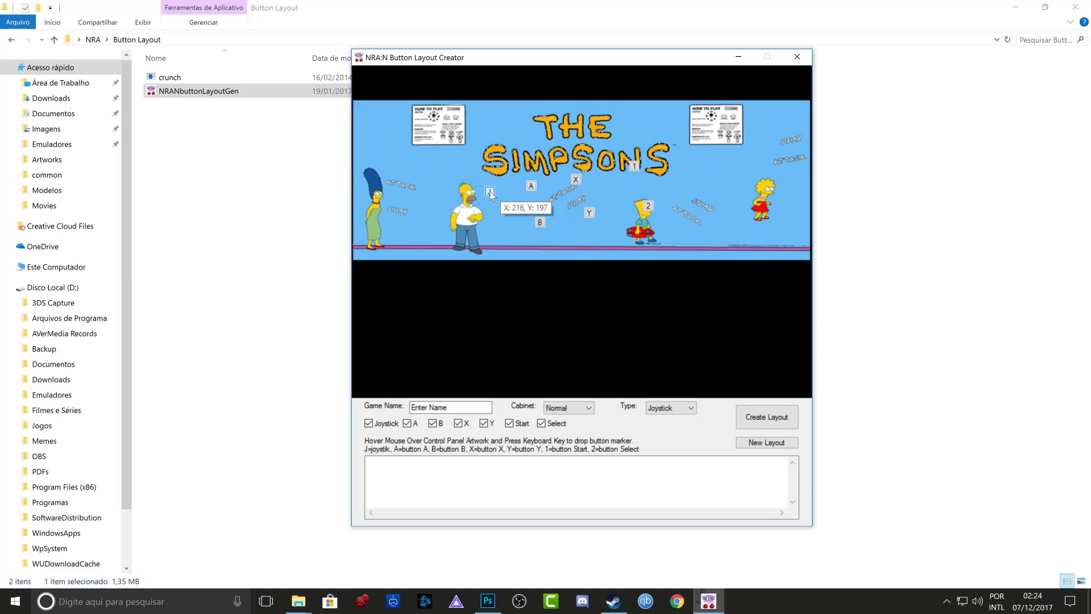
key(j)
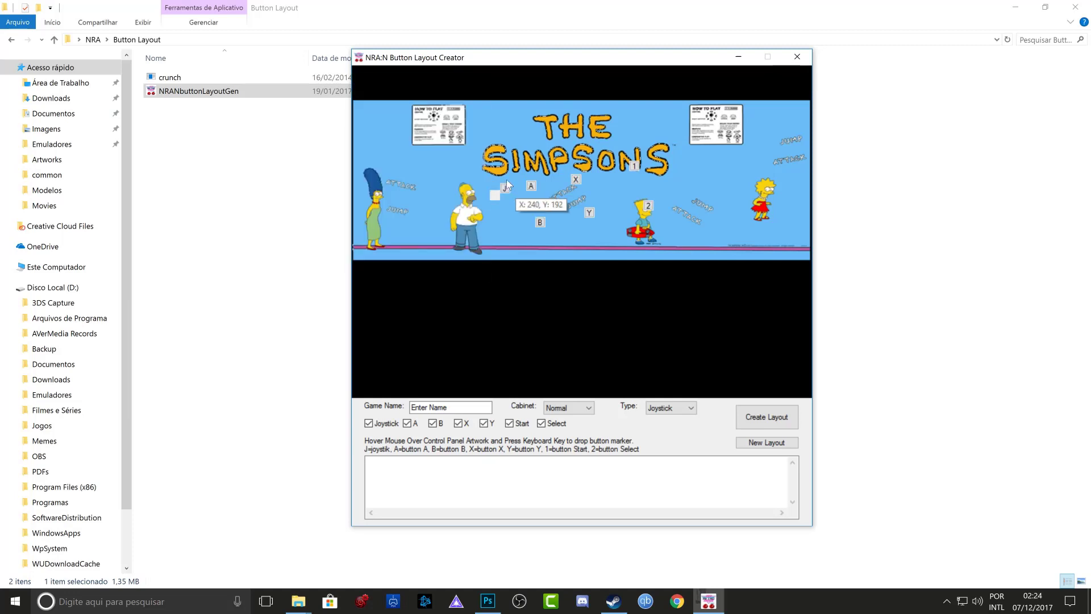
key(j)
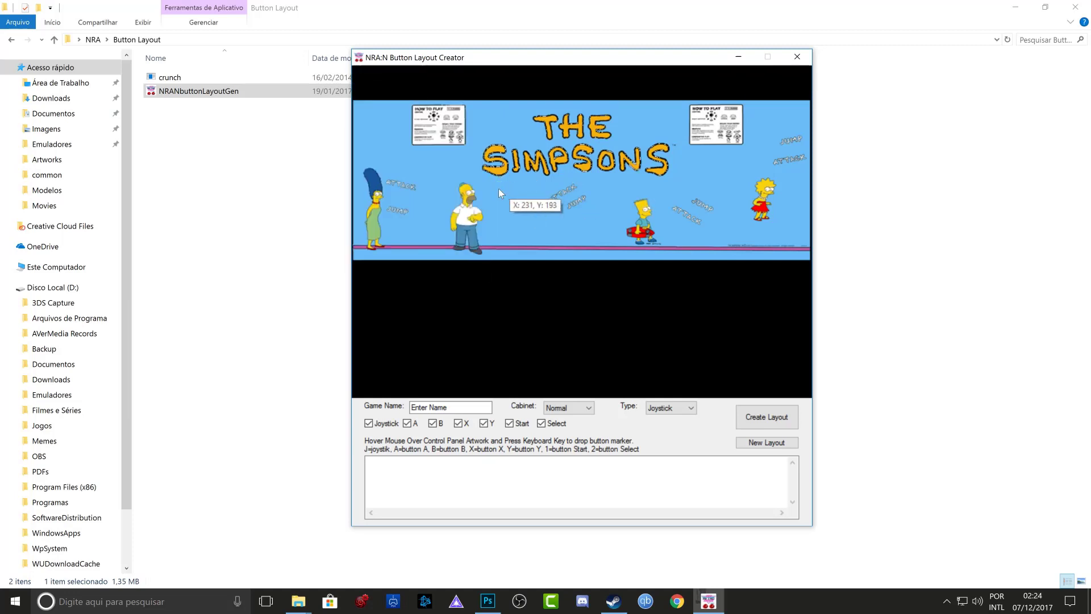
key(j)
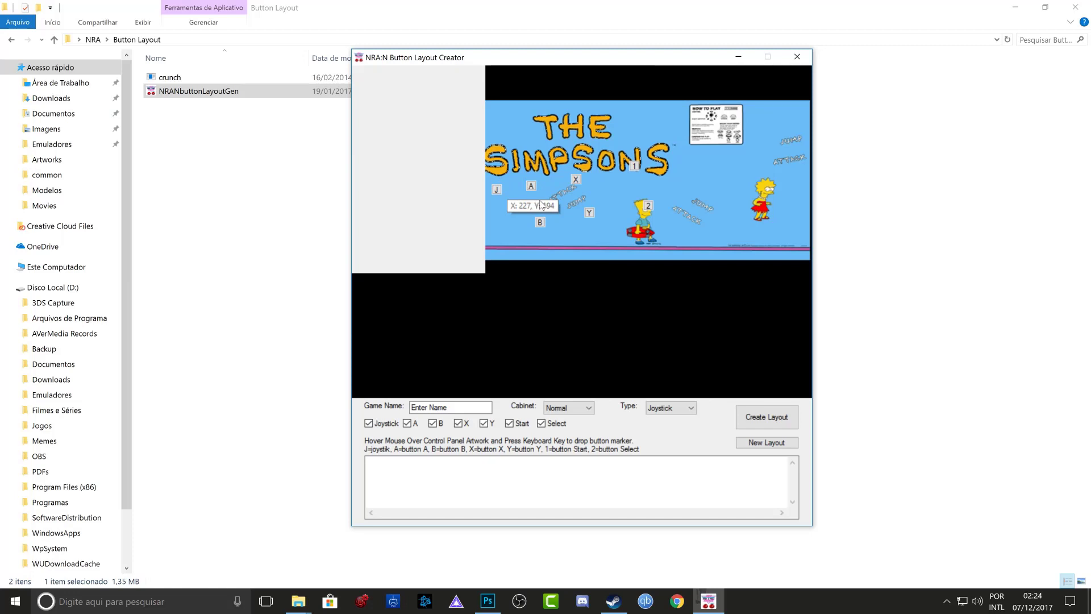
key(a)
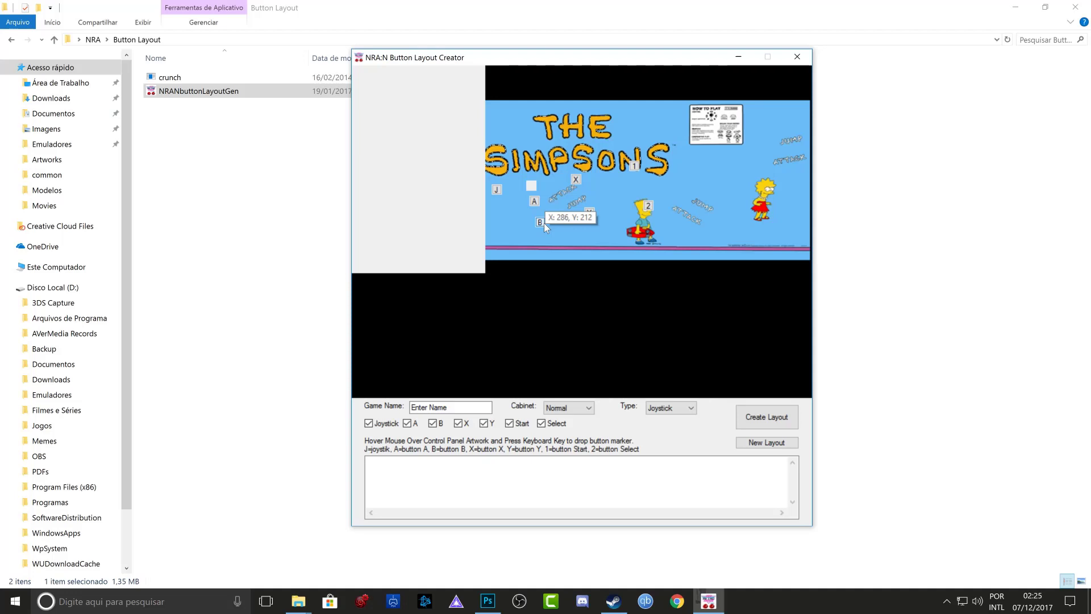
key(b)
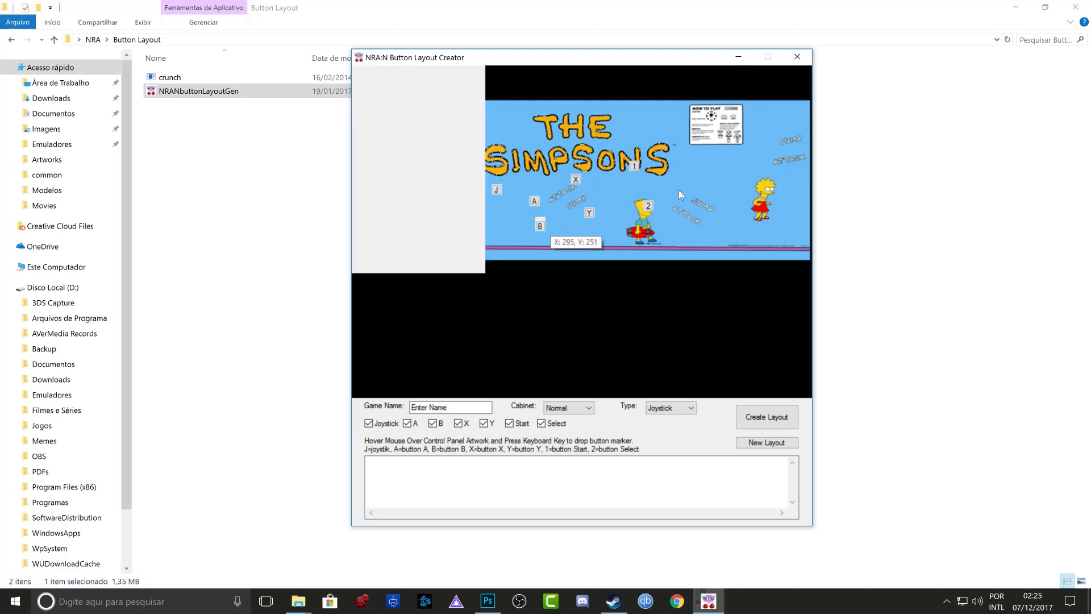
Step: Move the button markers X to about 505, 190, Y to about 472, 216, Start to about 633, 115 and Select to about 623, 161
key(x)
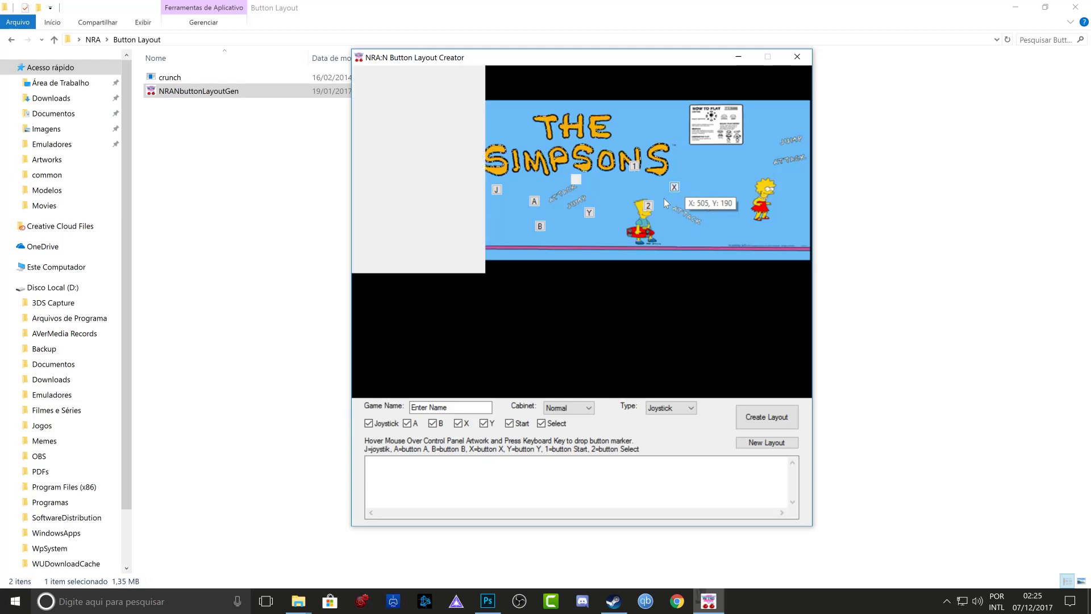
key(y)
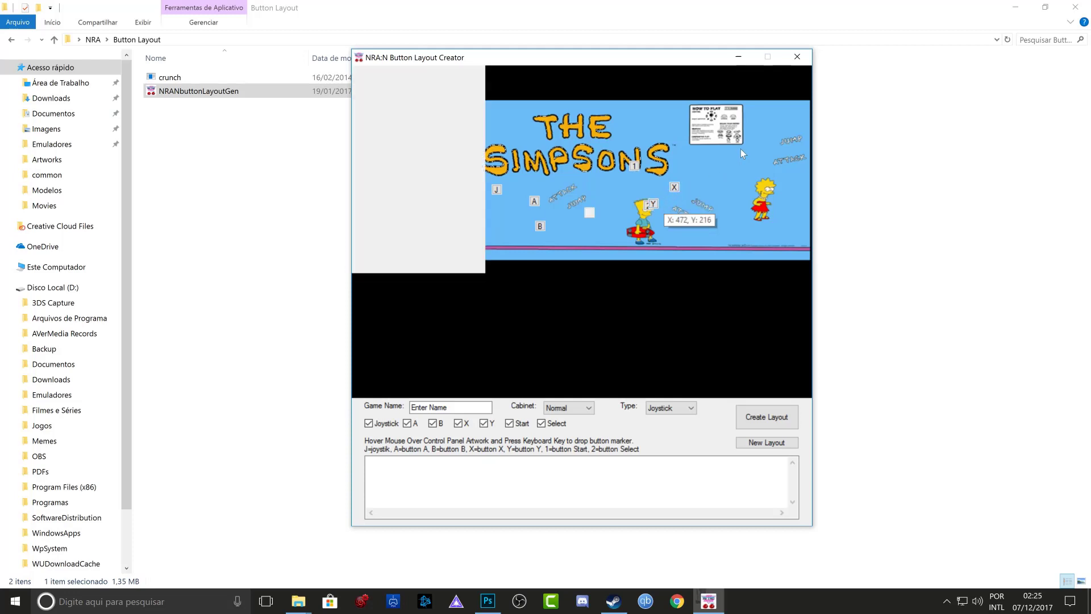
key(1)
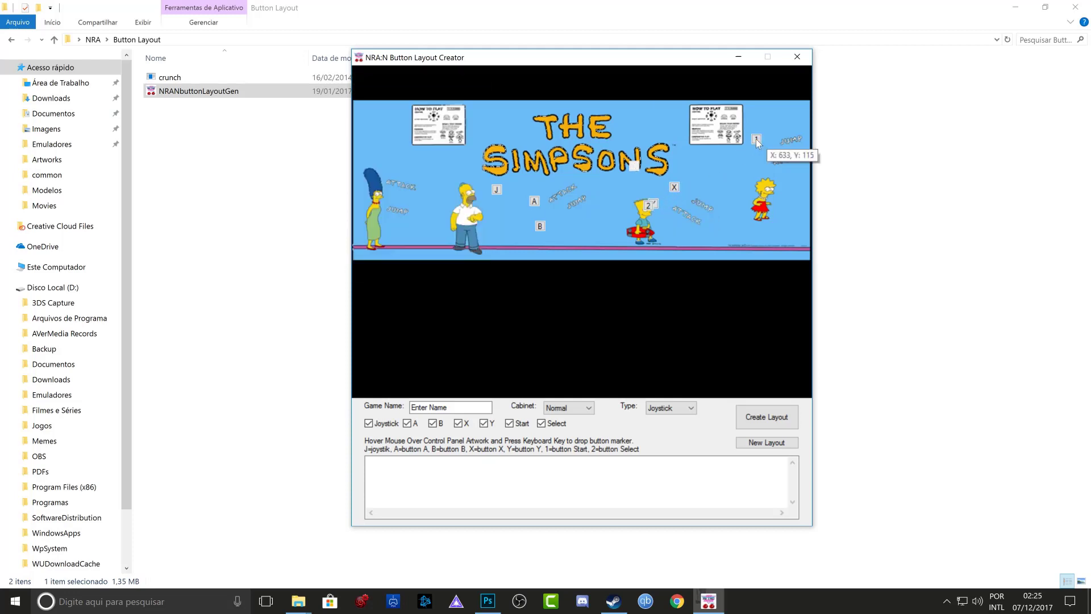
key(2)
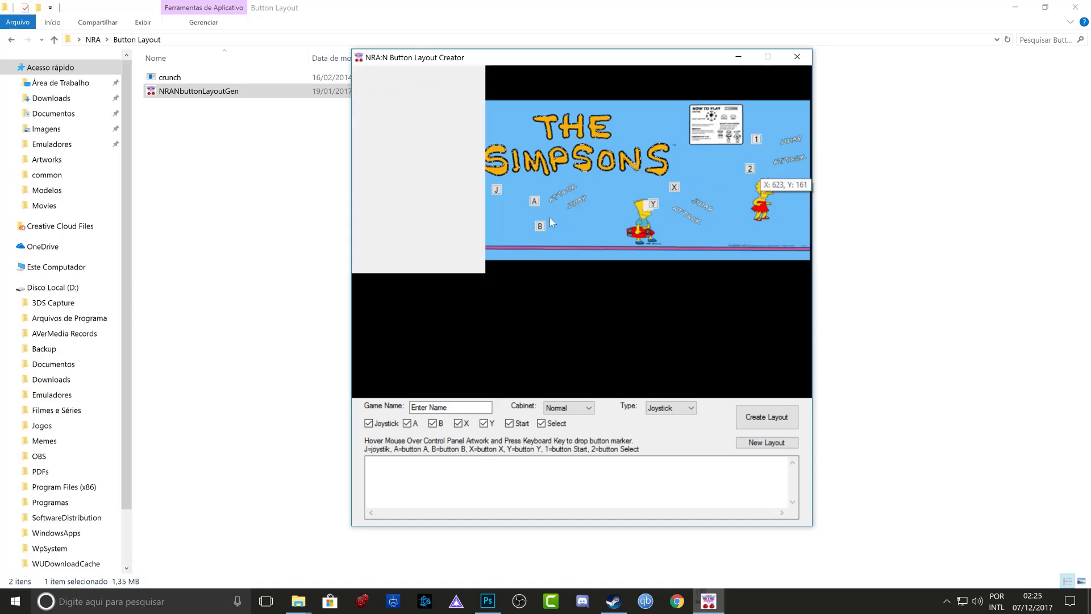
Step: Nudge button marker B up and to the right, then place A at about X 284, Y 216 and the joystick at about 222, 192
key(b)
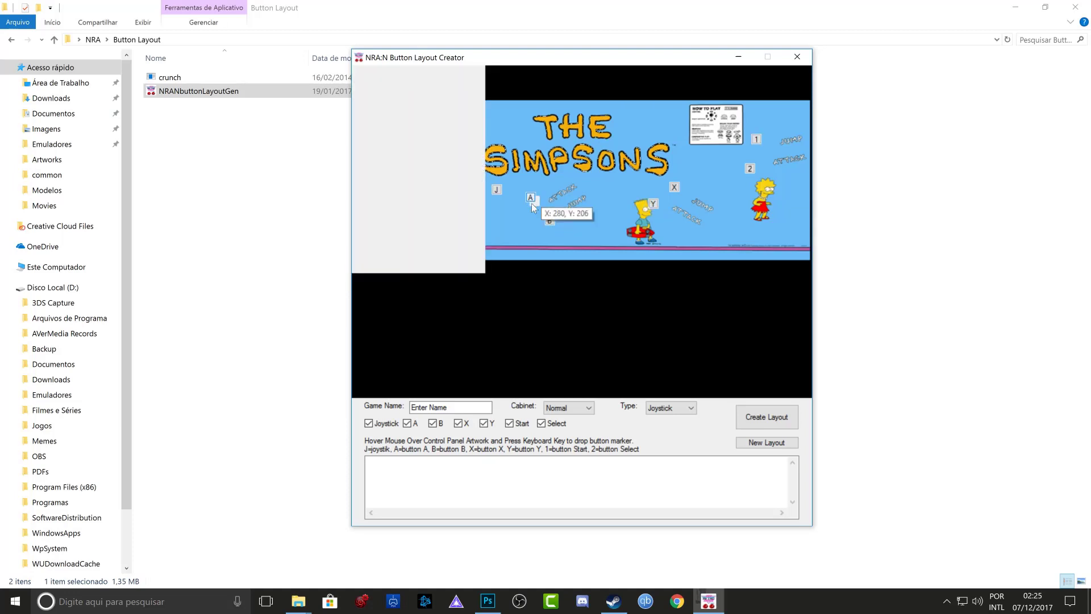
key(a)
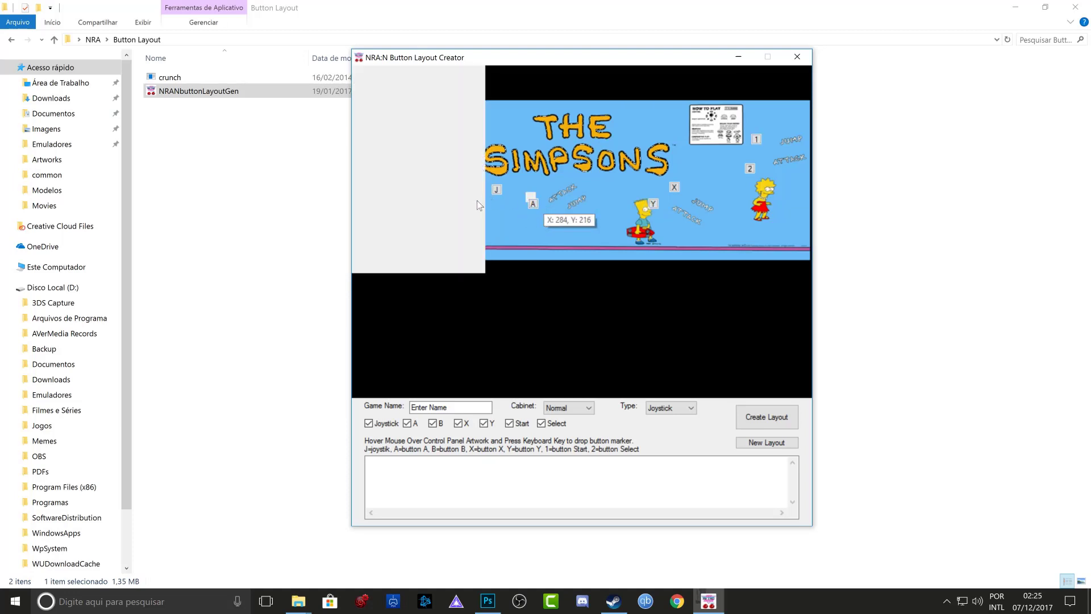
key(j)
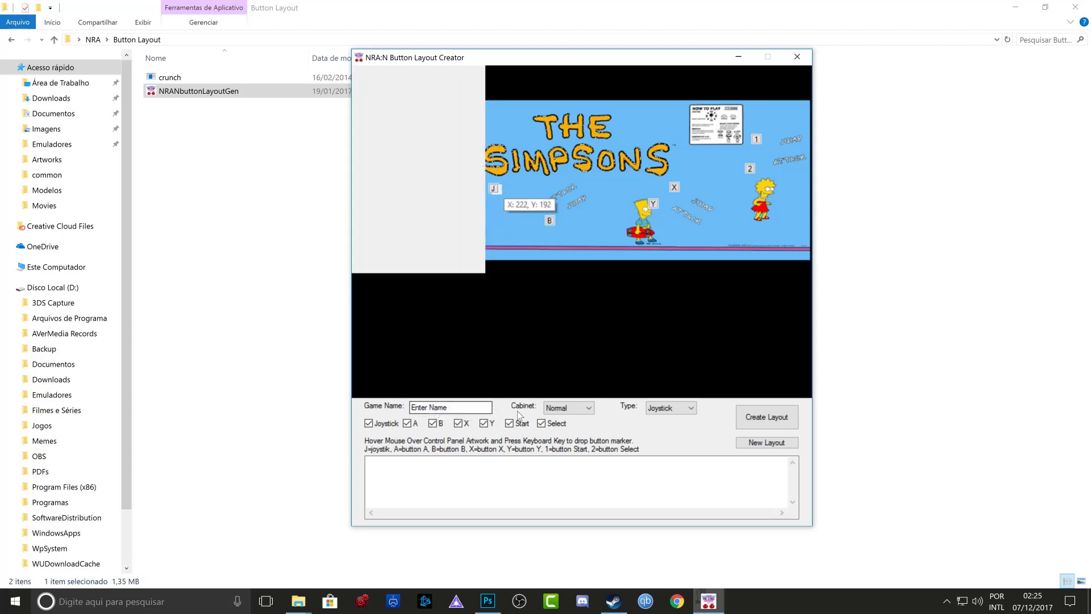
Step: Replace the placeholder game name with "The_Simpons"
click(464, 407)
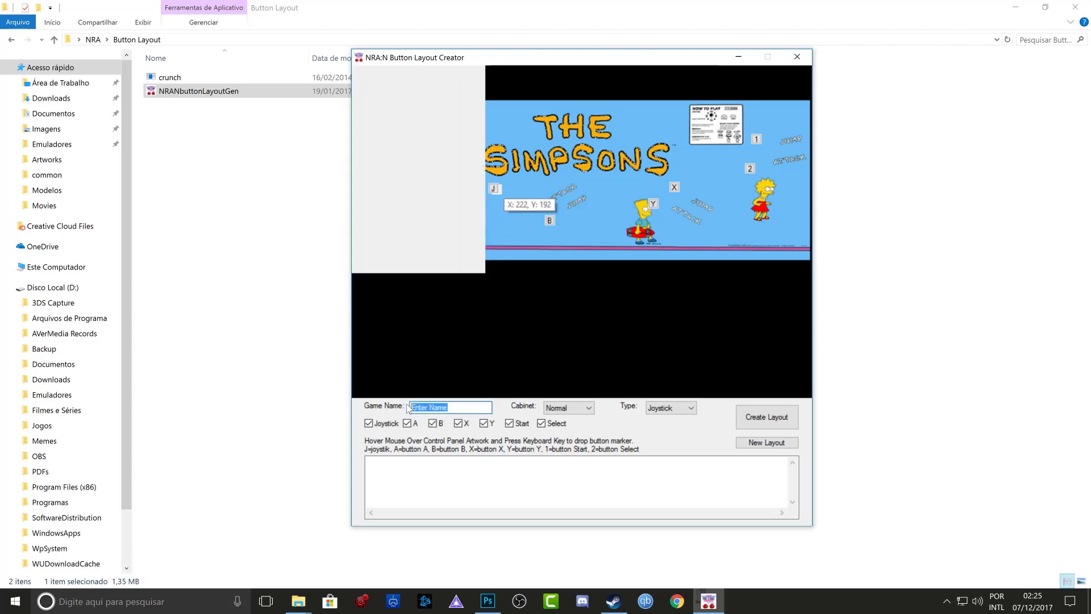
text(Simps)
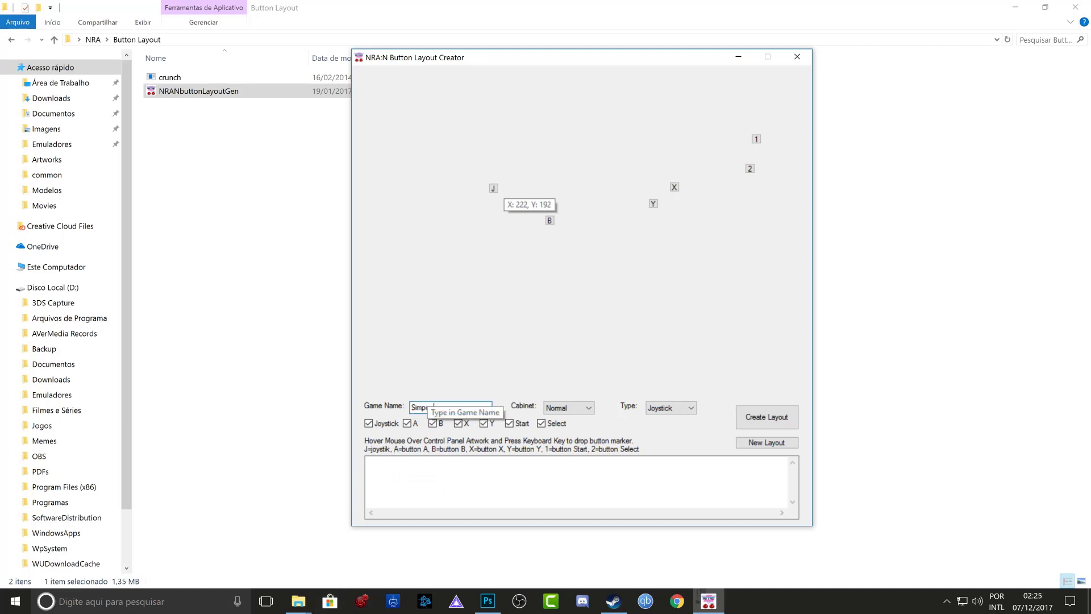
key(Home)
text(The)
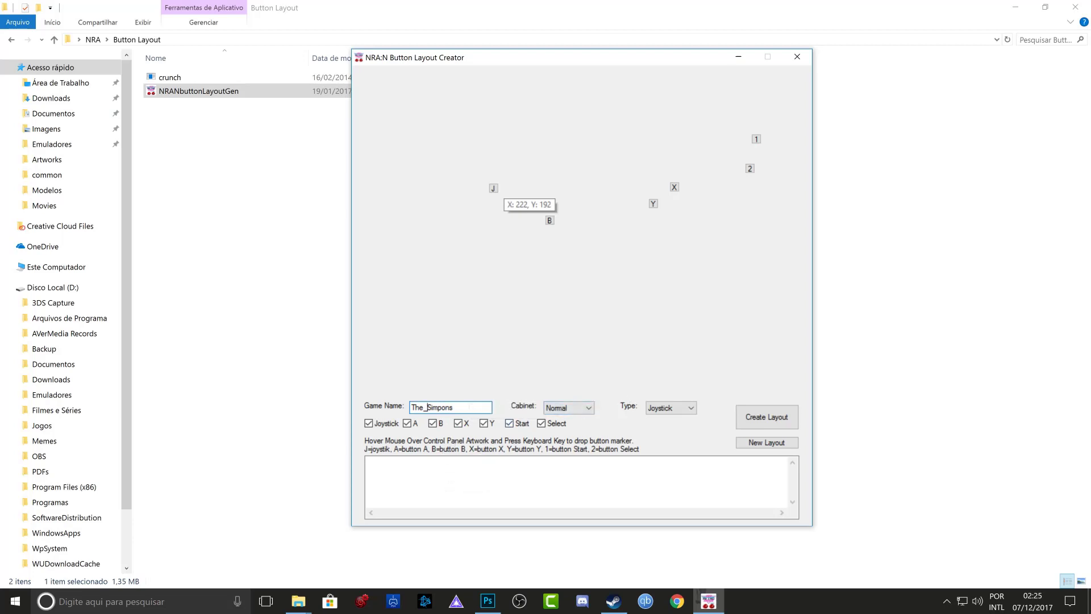
Step: Keep the cabinet as Normal and generate the layout code for the placed markers
click(570, 409)
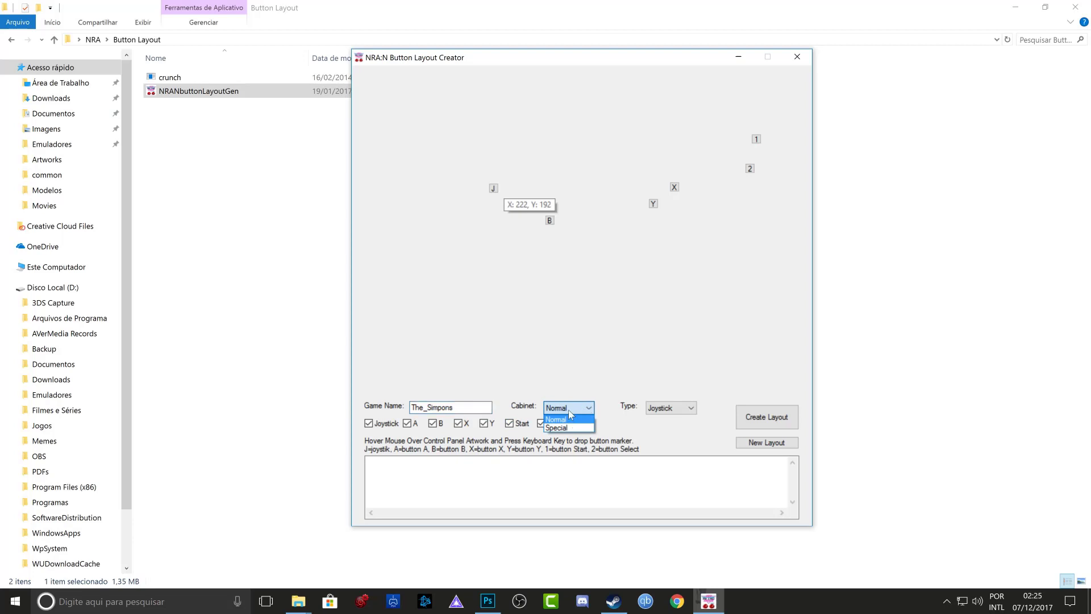
click(576, 419)
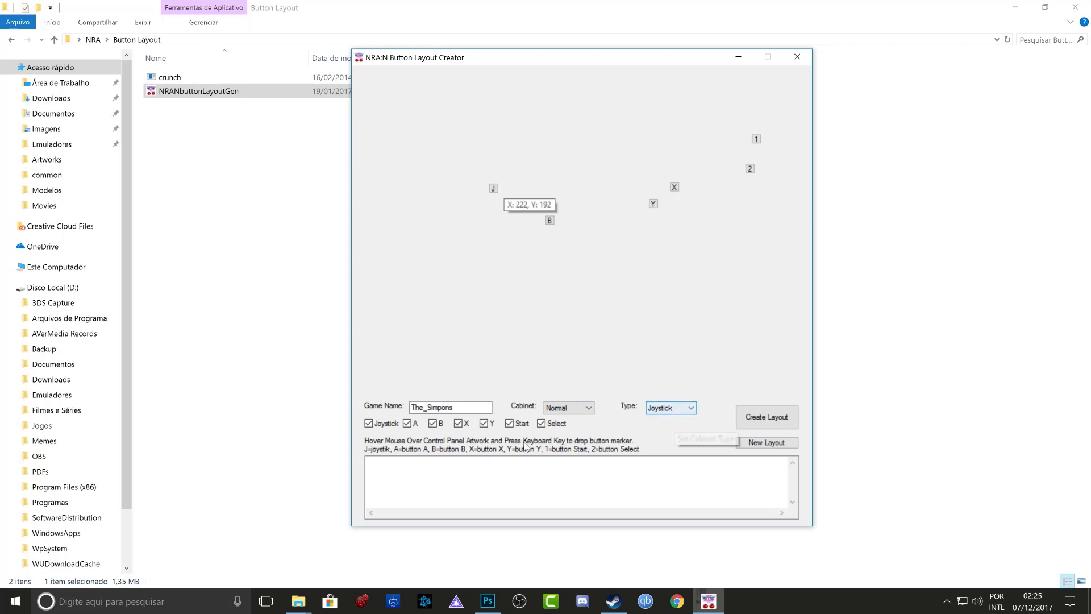
click(779, 423)
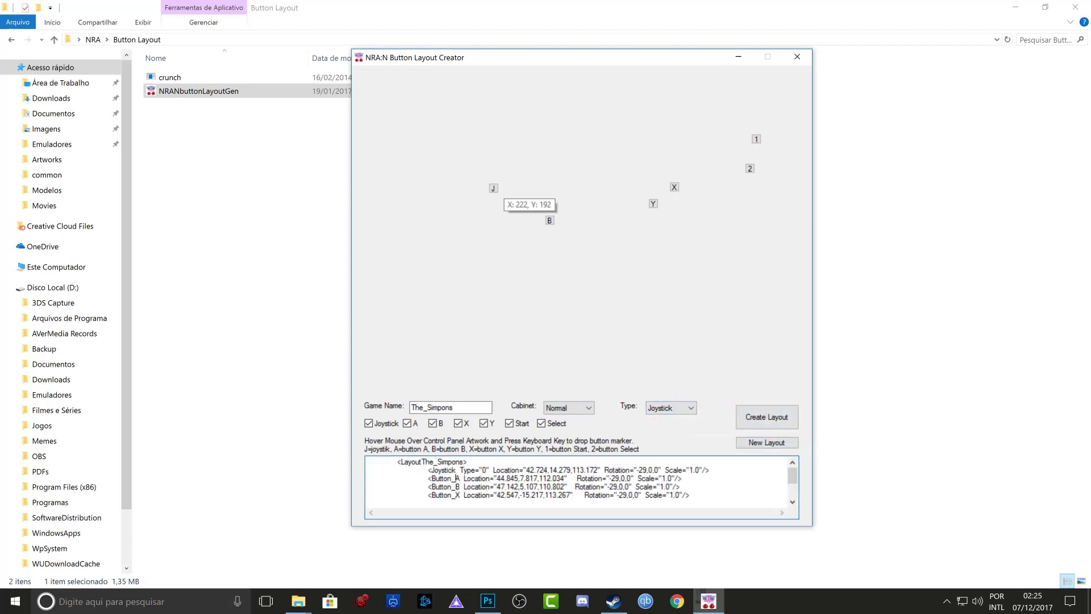
Step: Copy the entire generated LayoutThe_Simpons code and minimize the Button Layout Creator window
click(458, 470)
key(ctrl+shift+Left)
key(ctrl+End)
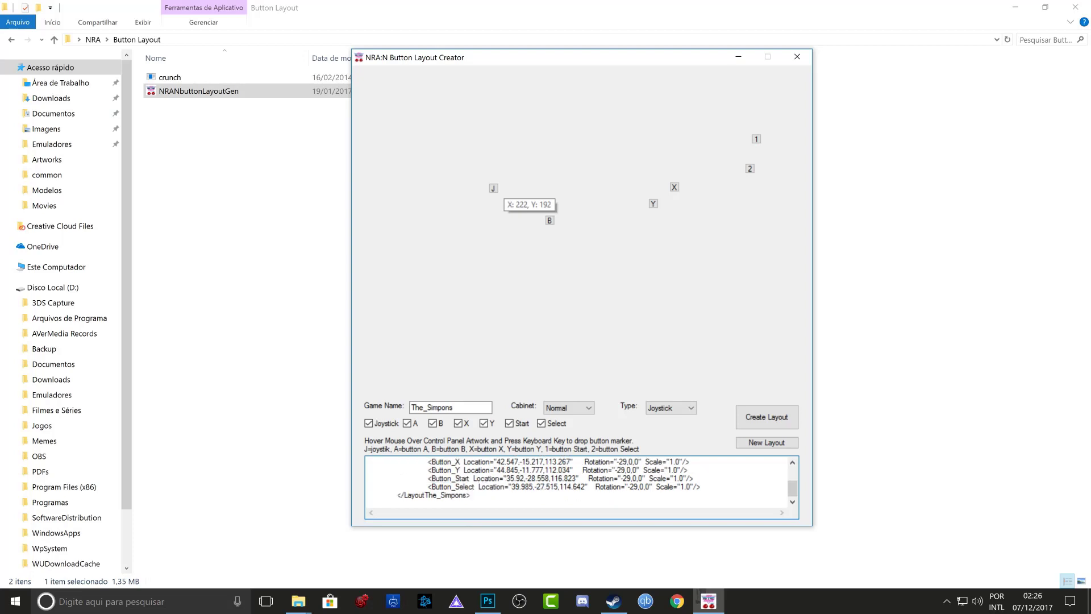
key(ctrl+shift+Home)
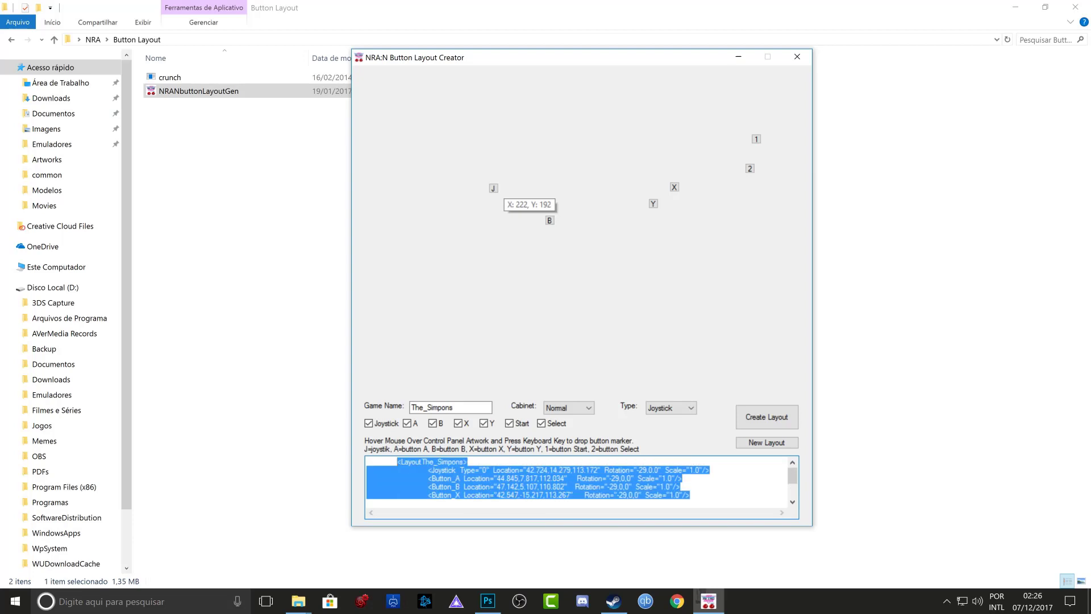
right_click(443, 471)
click(486, 338)
click(741, 54)
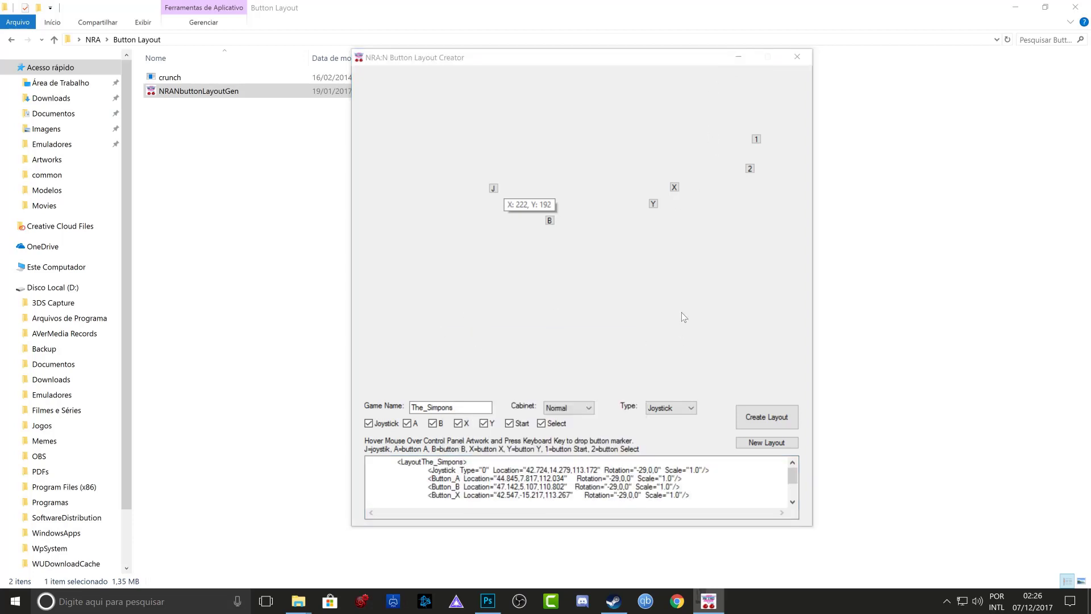
click(739, 56)
Step: Switch to Steam and open the local files folder of NewRetroArcade: Neon from its properties, in a maximized window
click(613, 599)
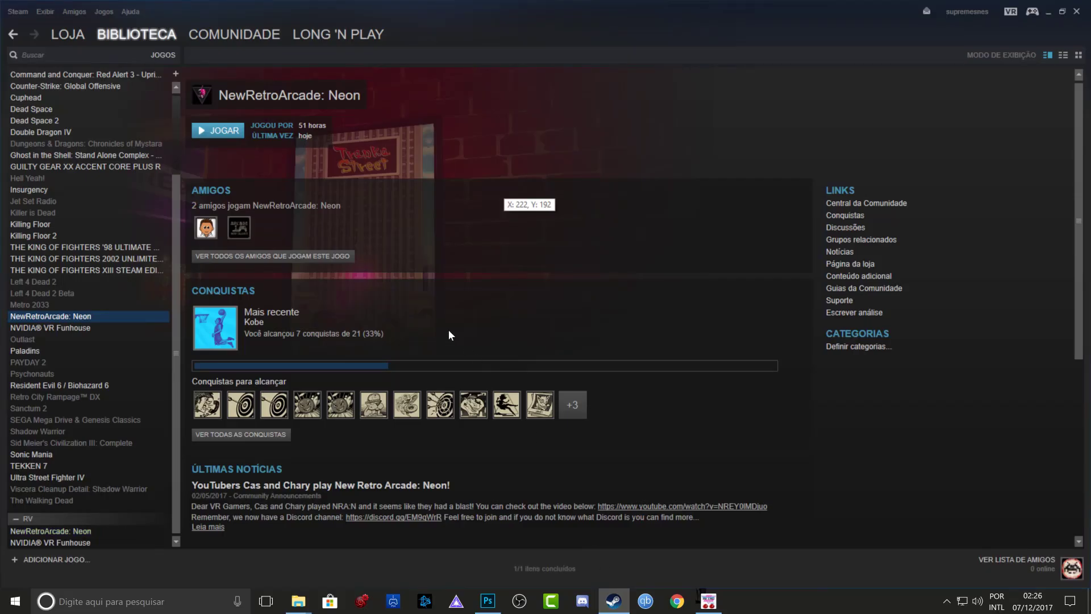
right_click(88, 314)
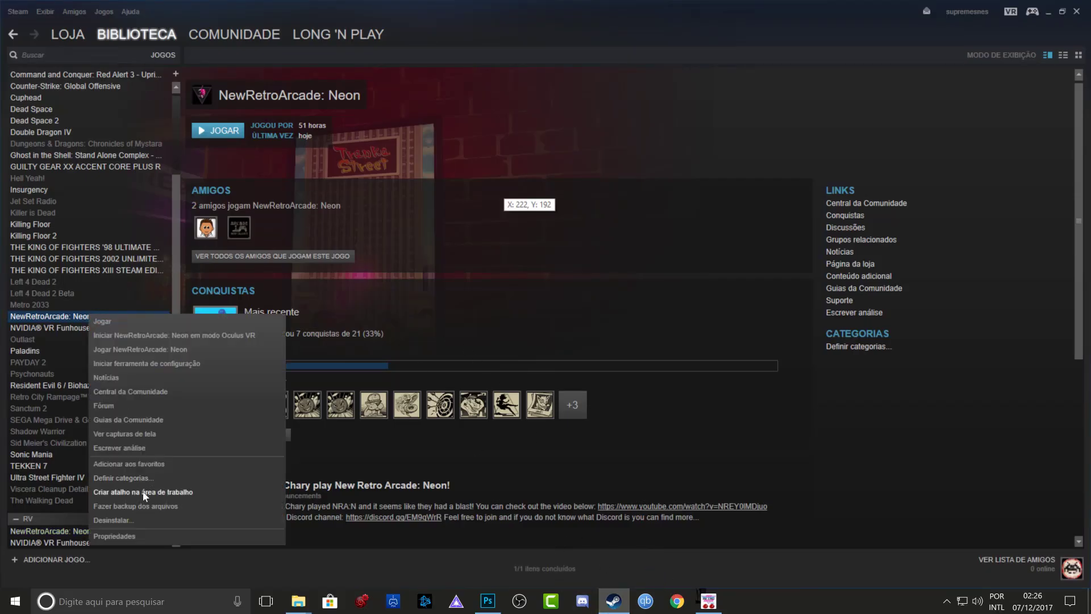
click(128, 537)
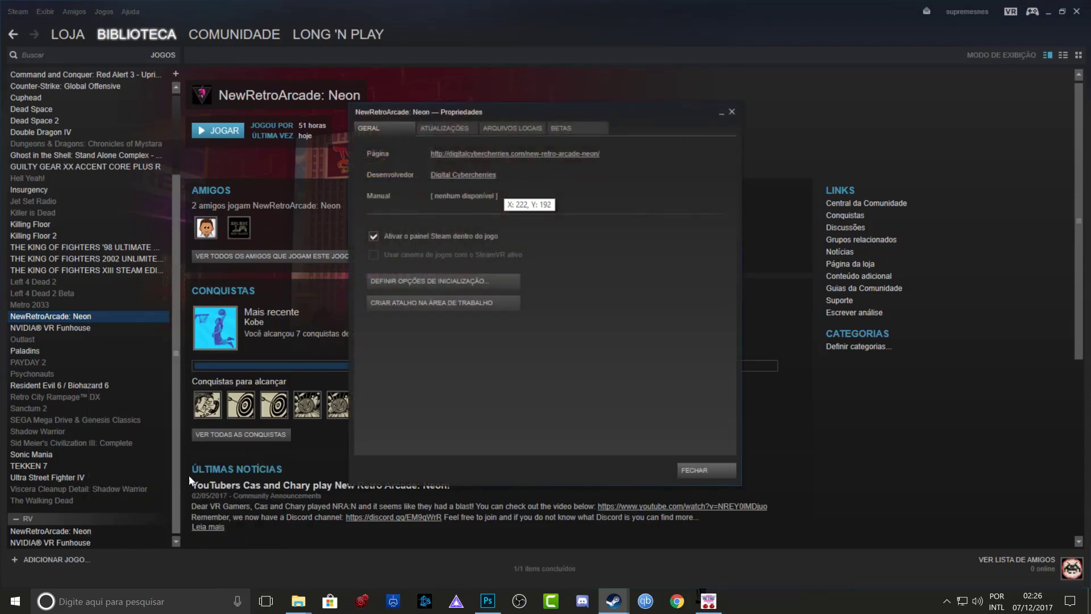
click(500, 125)
click(444, 175)
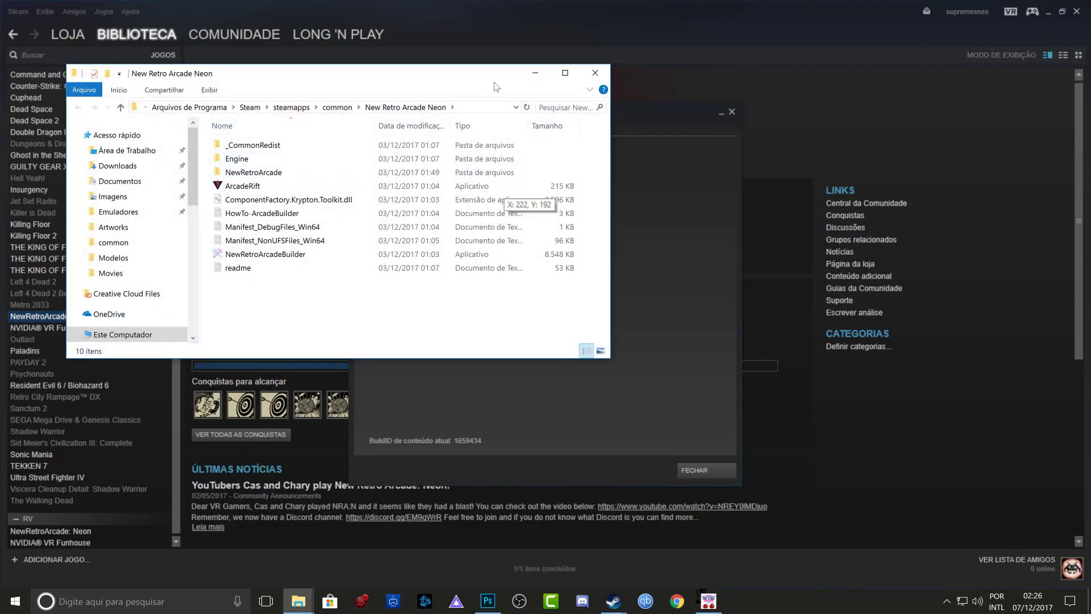
click(565, 73)
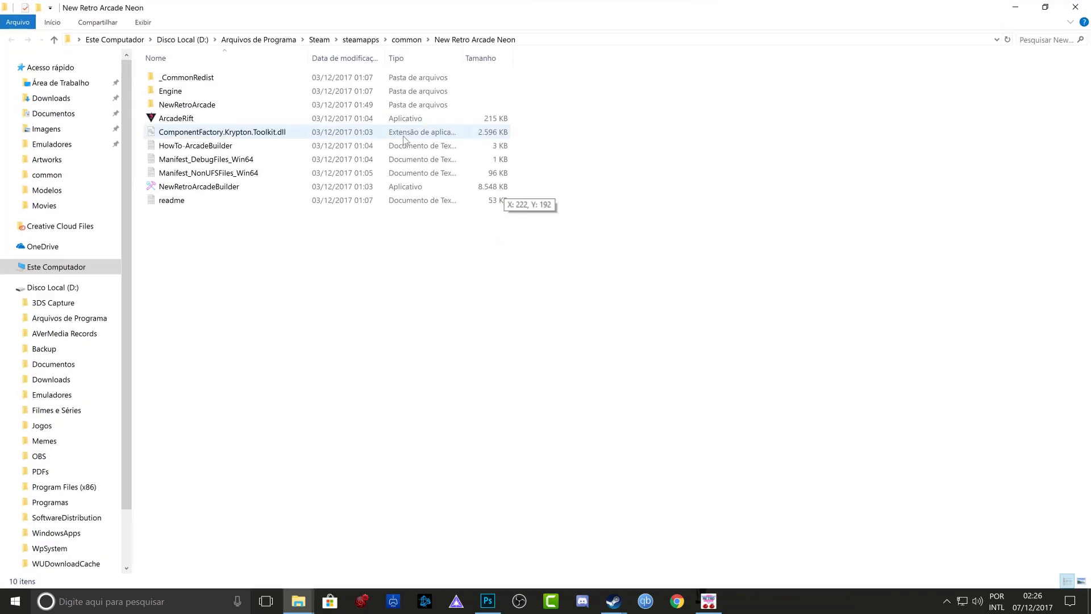
Step: Open the ArcadeButtonLayouts XML file from the Content folder inside NewRetroArcade in Notepad and look through its layout entries
double_click(161, 105)
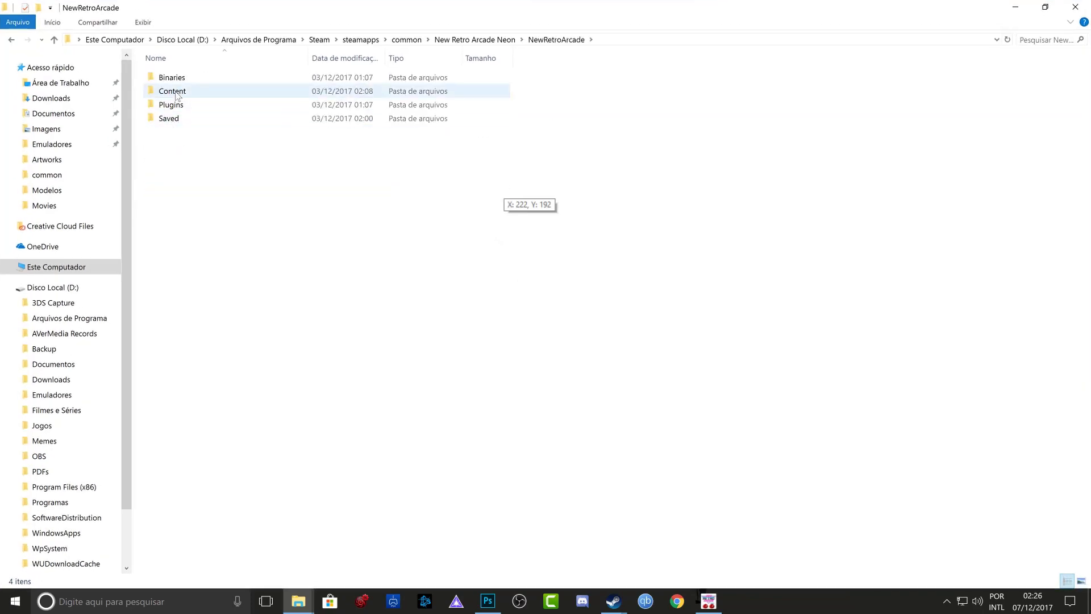
double_click(172, 93)
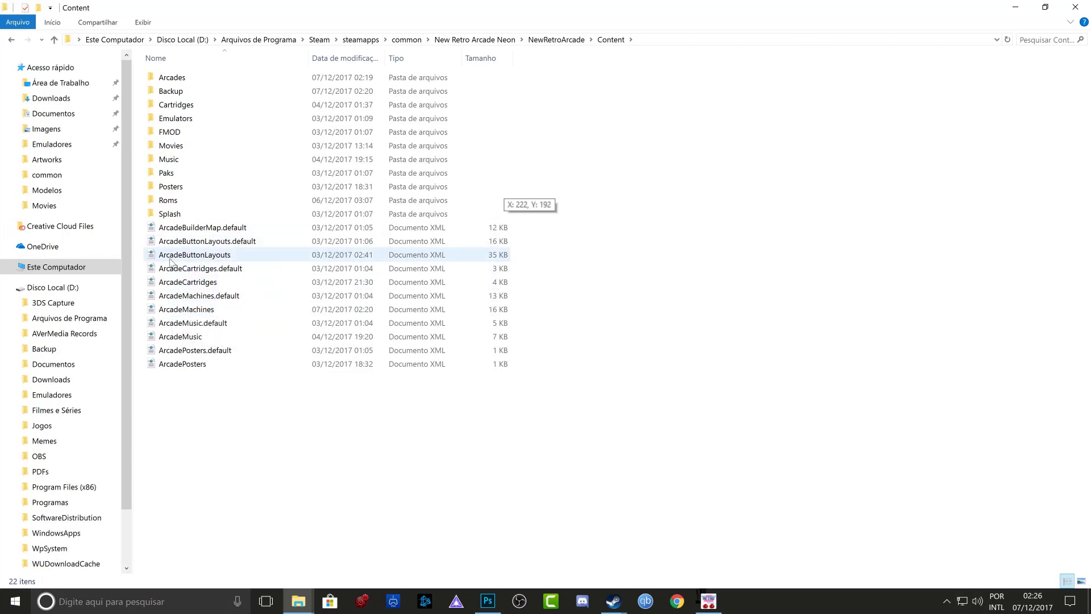
right_click(196, 261)
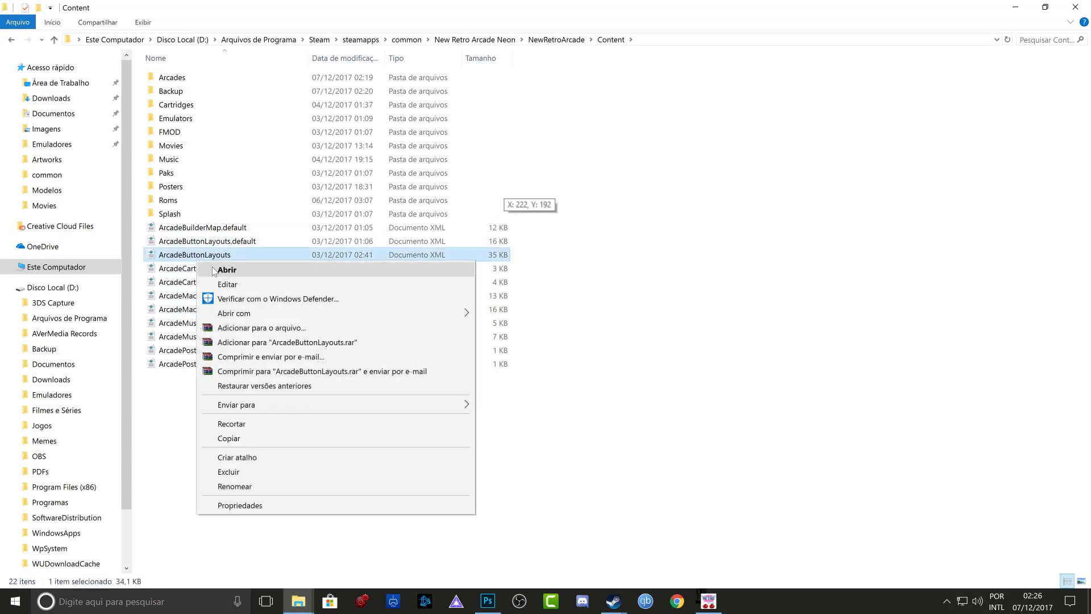
mouse_move(438, 316)
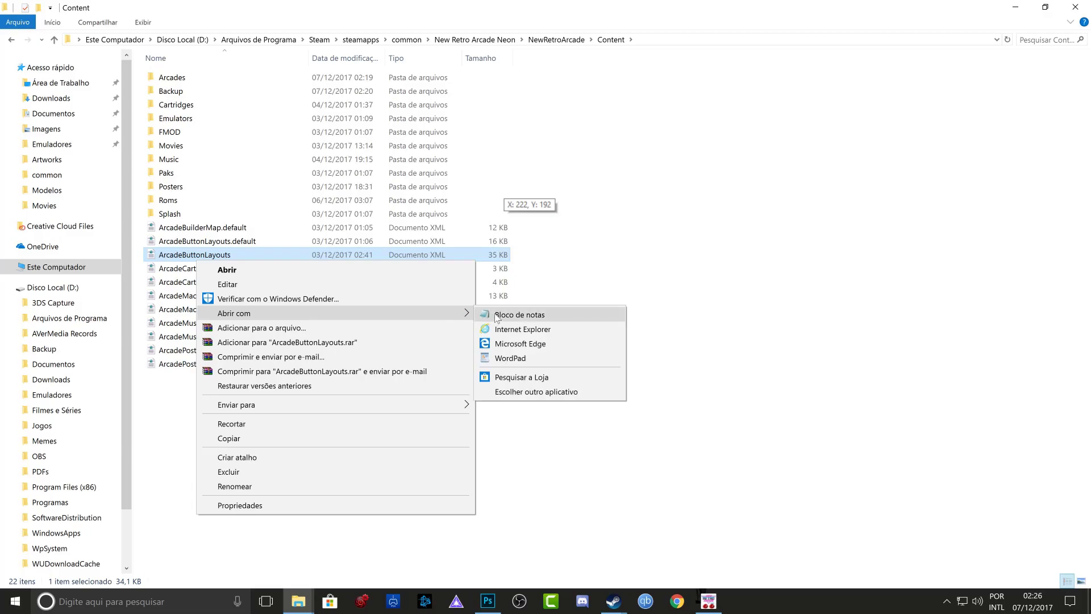
click(534, 316)
scroll(535, 316, down, 5)
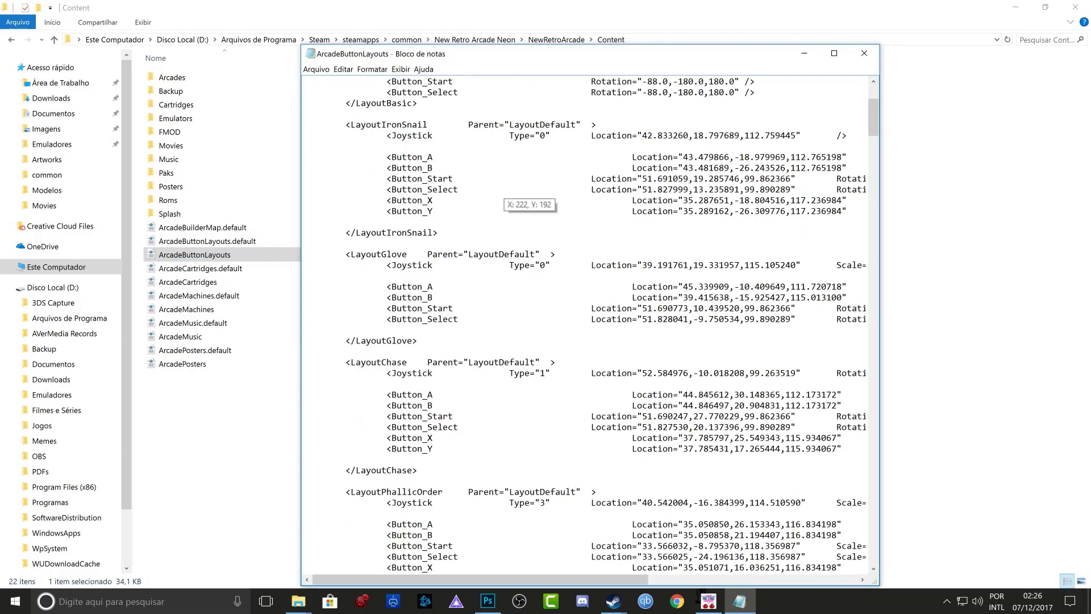
Step: Add blank lines at the end of the file, between the LayoutMetalSlug1 entry and the closing ArcadeButtonLayouts tag
drag(874, 117, 905, 562)
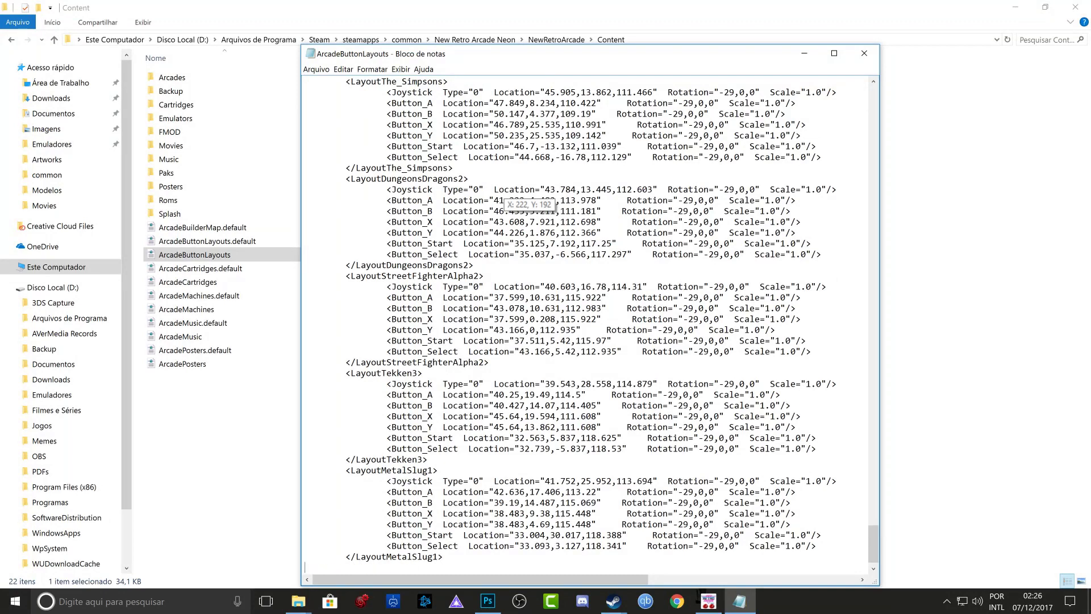
key(Return)
key(Return)
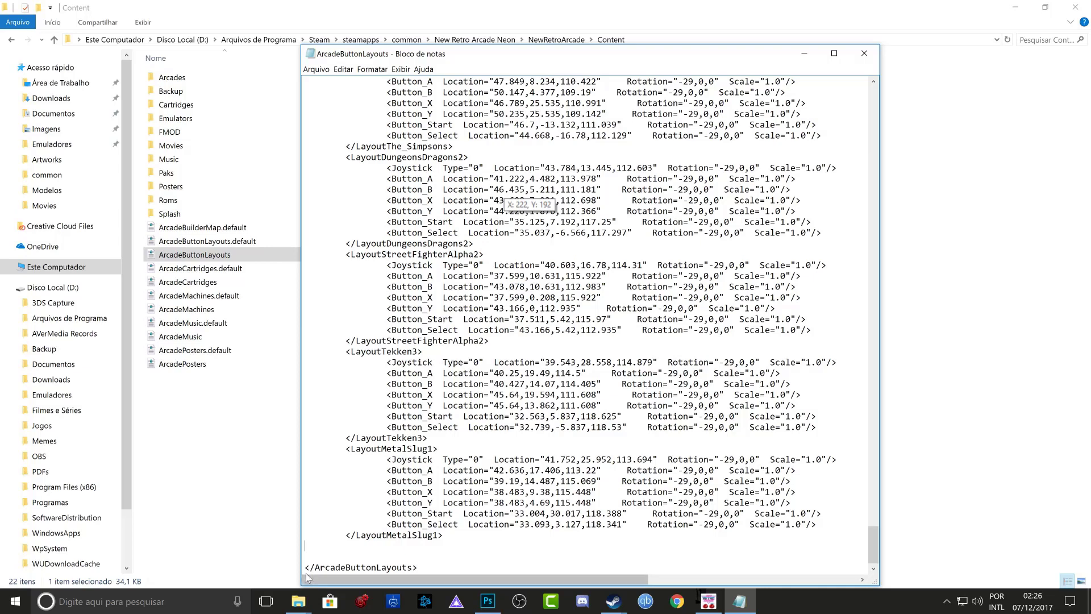
drag(418, 567, 310, 567)
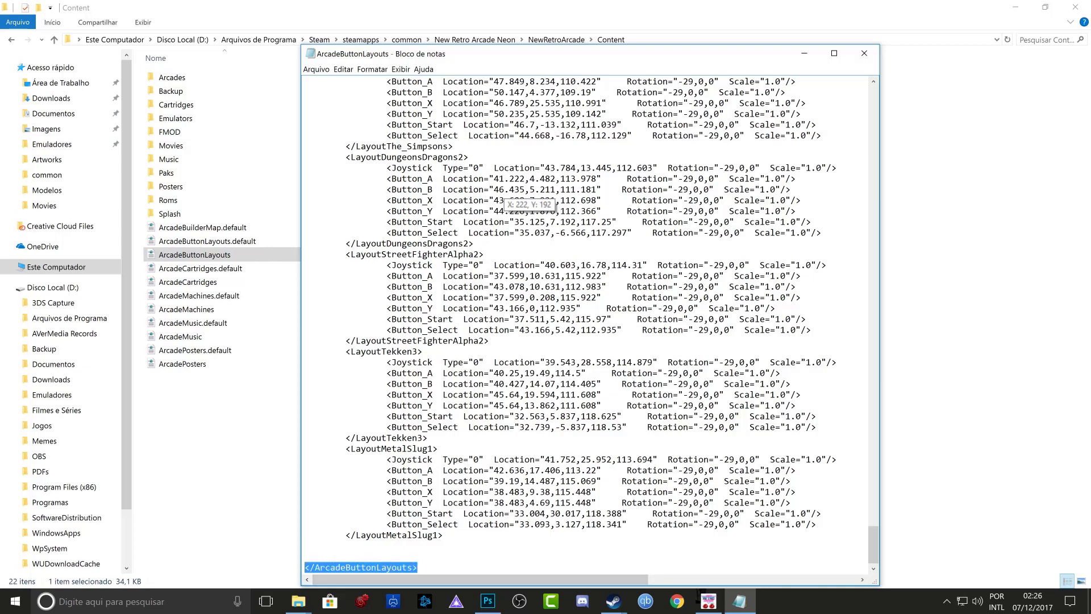
click(305, 556)
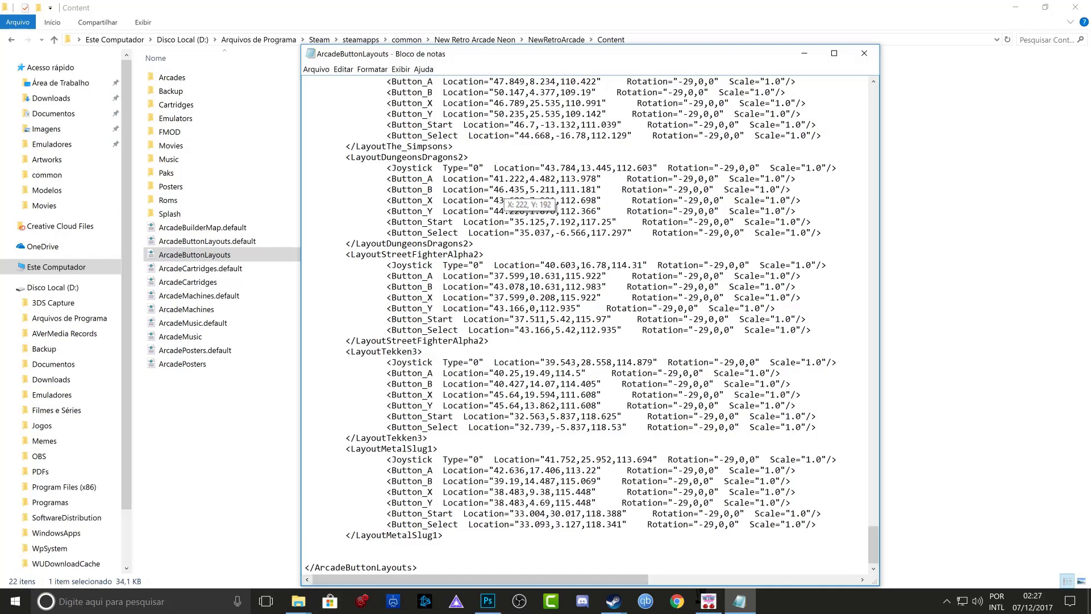
click(418, 568)
drag(418, 567, 305, 567)
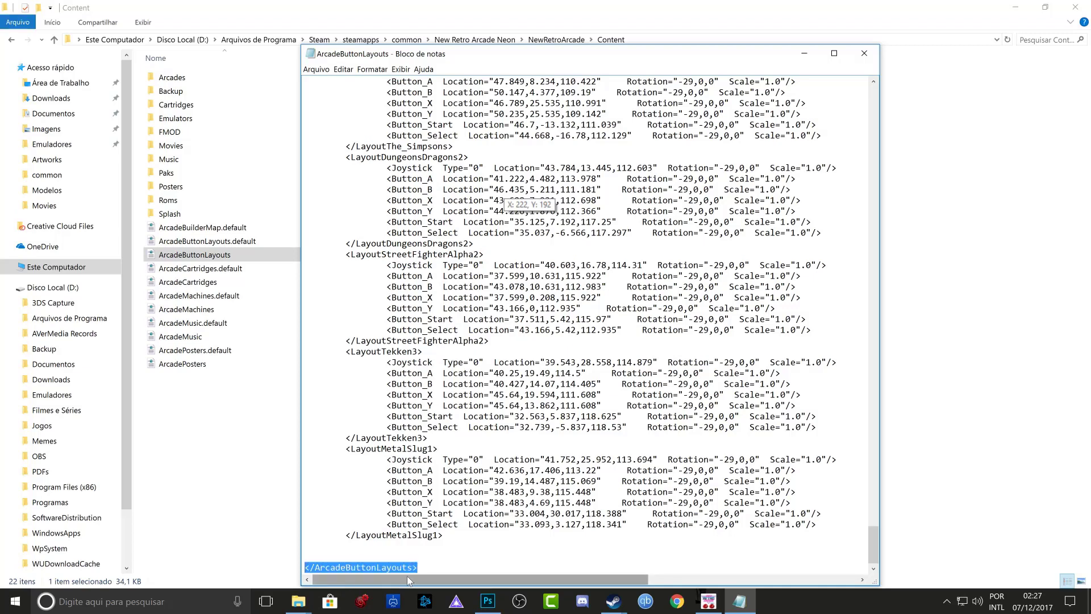
click(305, 556)
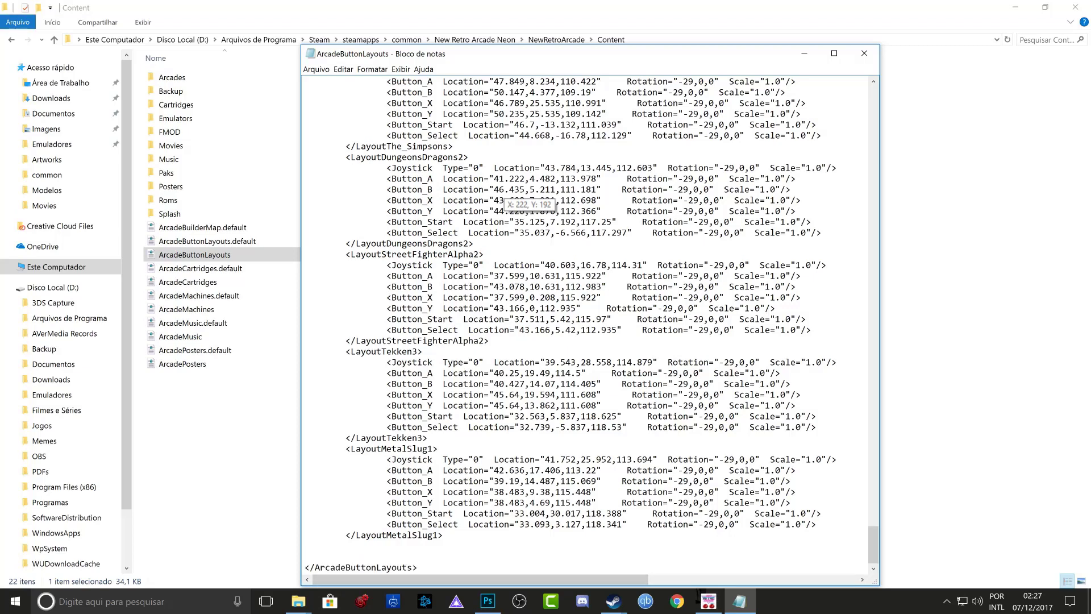
Step: Paste the copied LayoutThe_Simpons block above the closing ArcadeButtonLayouts tag and indent its opening tag like the other entries
key(ctrl+v)
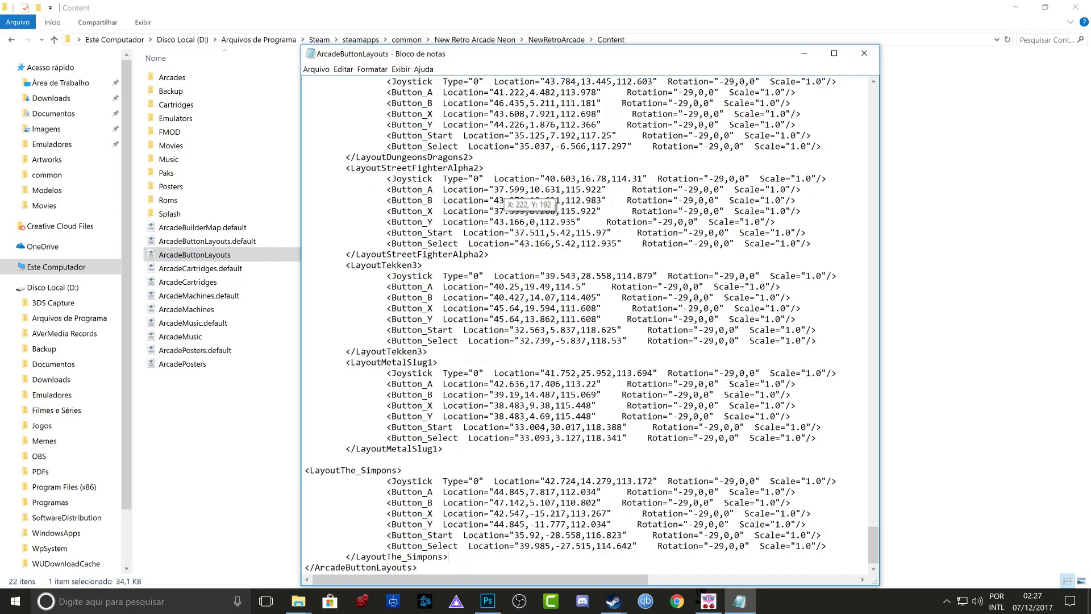
key(Return)
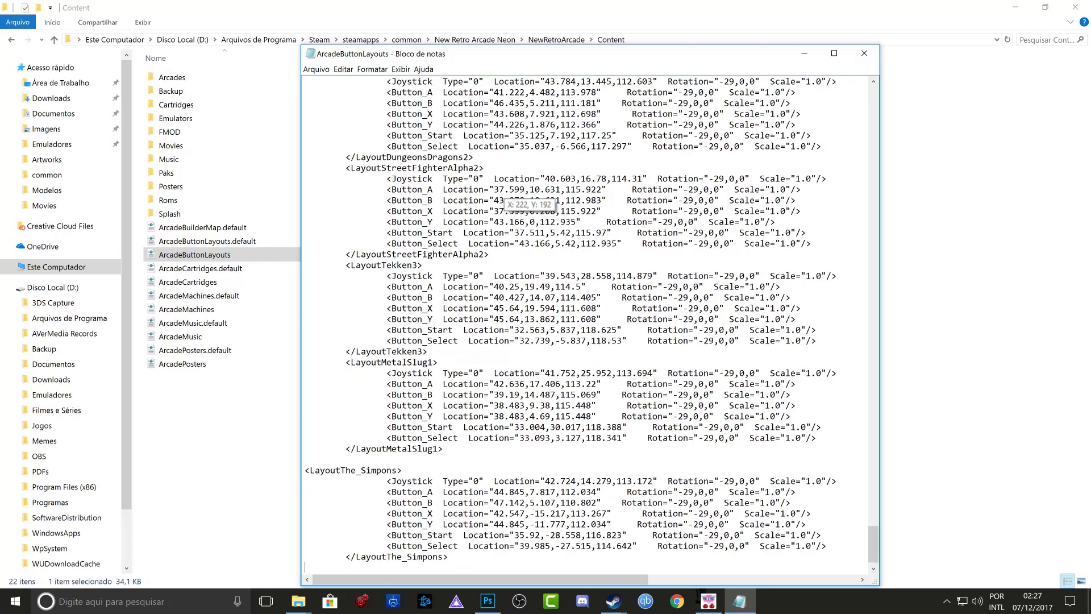
key(Tab)
scroll(571, 324, down, 1)
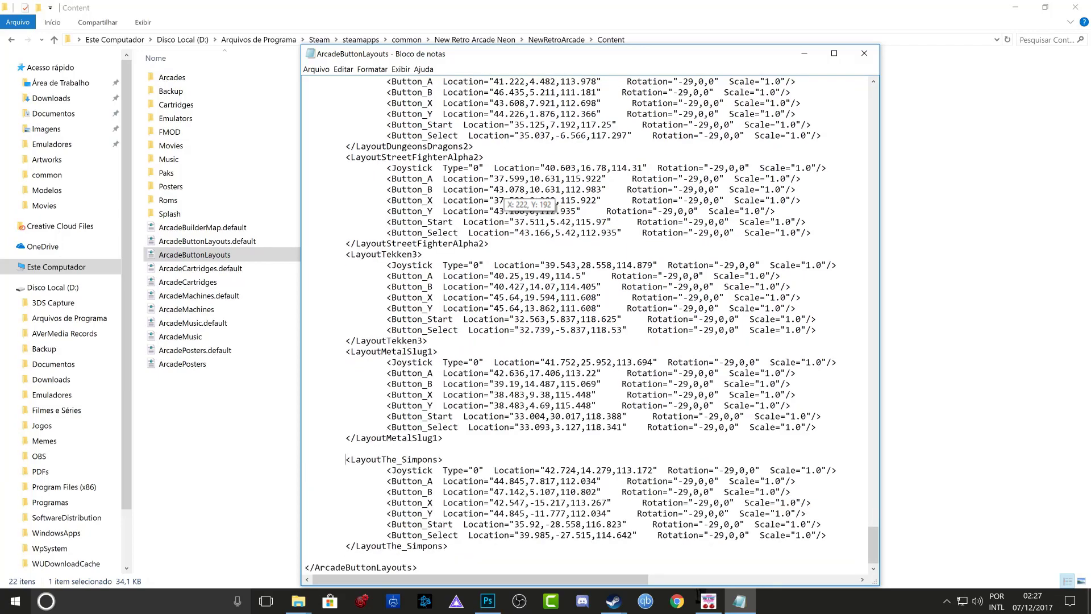
drag(346, 460, 442, 547)
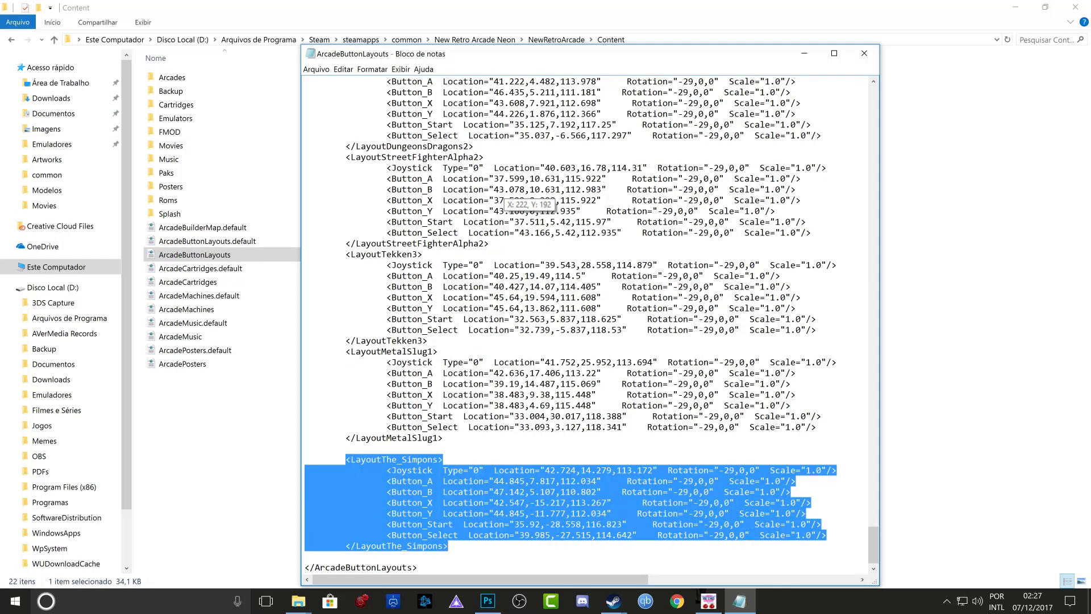
Step: Save the edited ArcadeButtonLayouts file and close Notepad
click(420, 567)
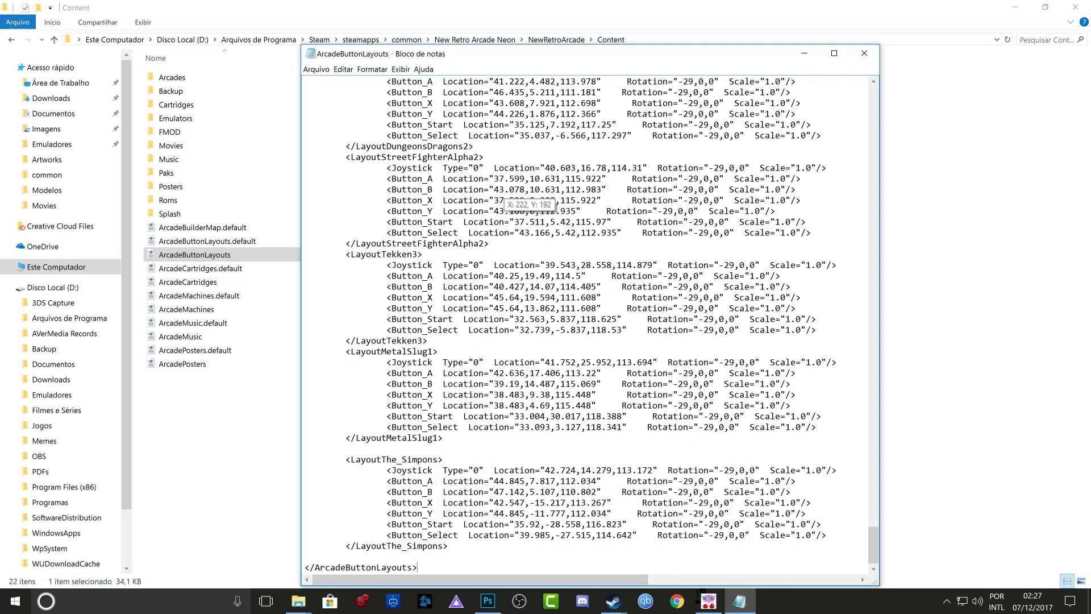
click(316, 69)
click(334, 104)
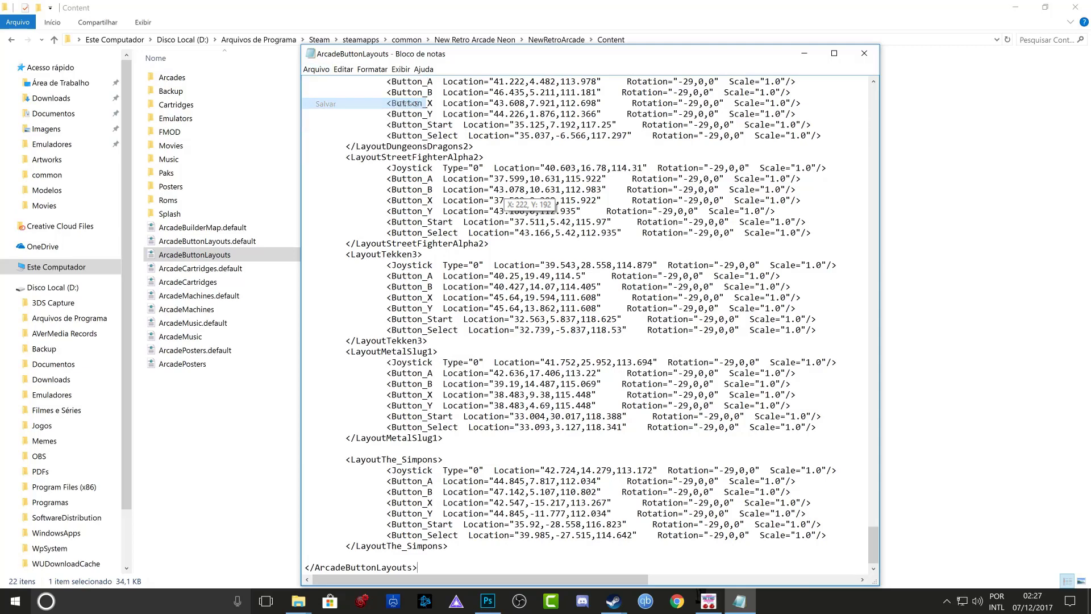
click(871, 54)
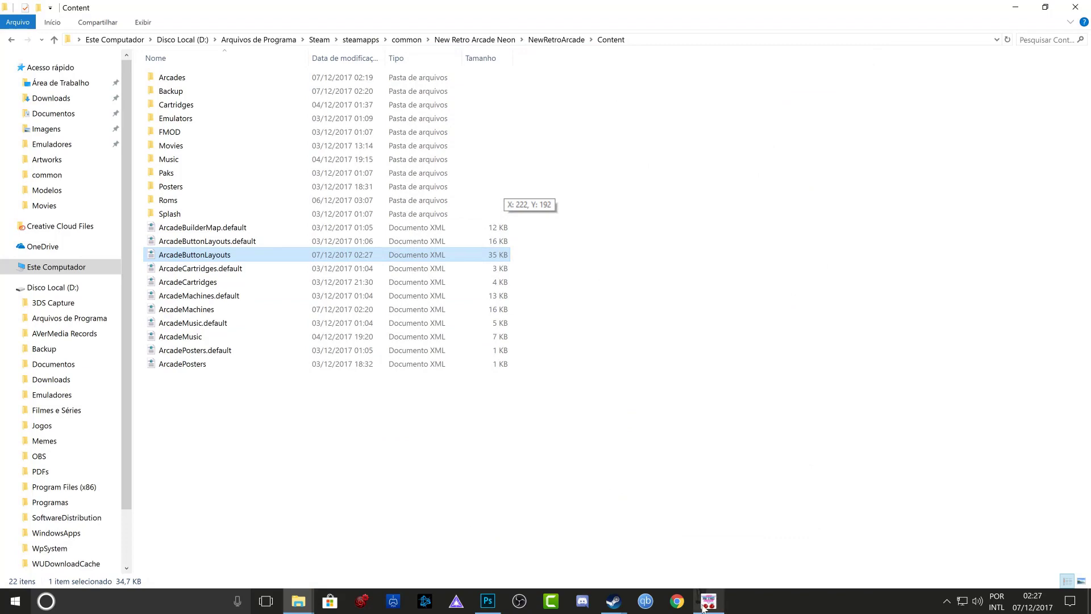
Step: Close the Button Layout Creator and the NewRetroArcade: Neon properties window in Steam
click(705, 606)
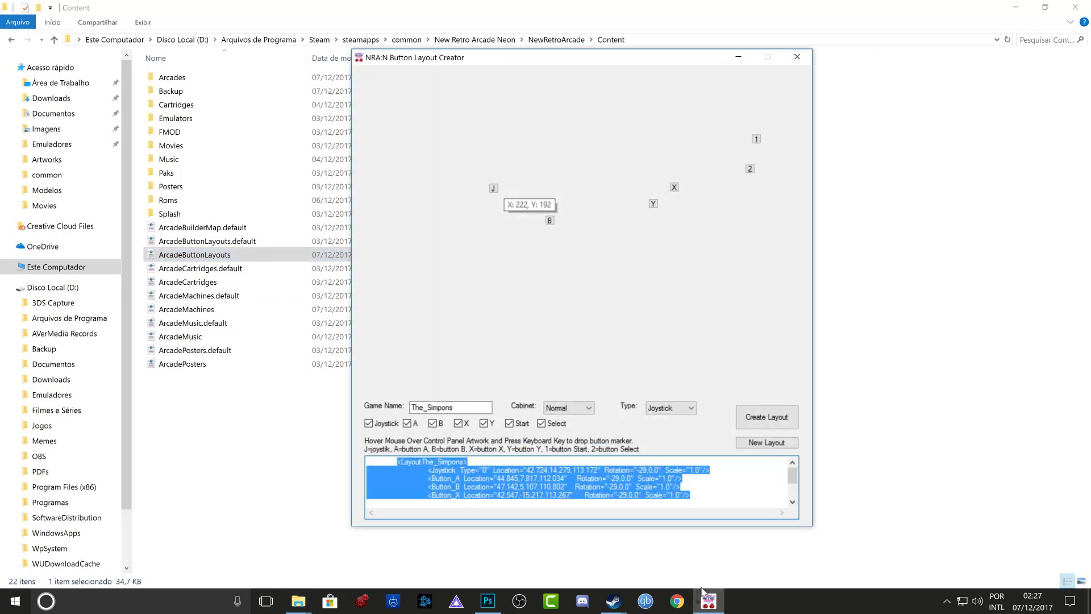
click(799, 56)
mouse_move(614, 600)
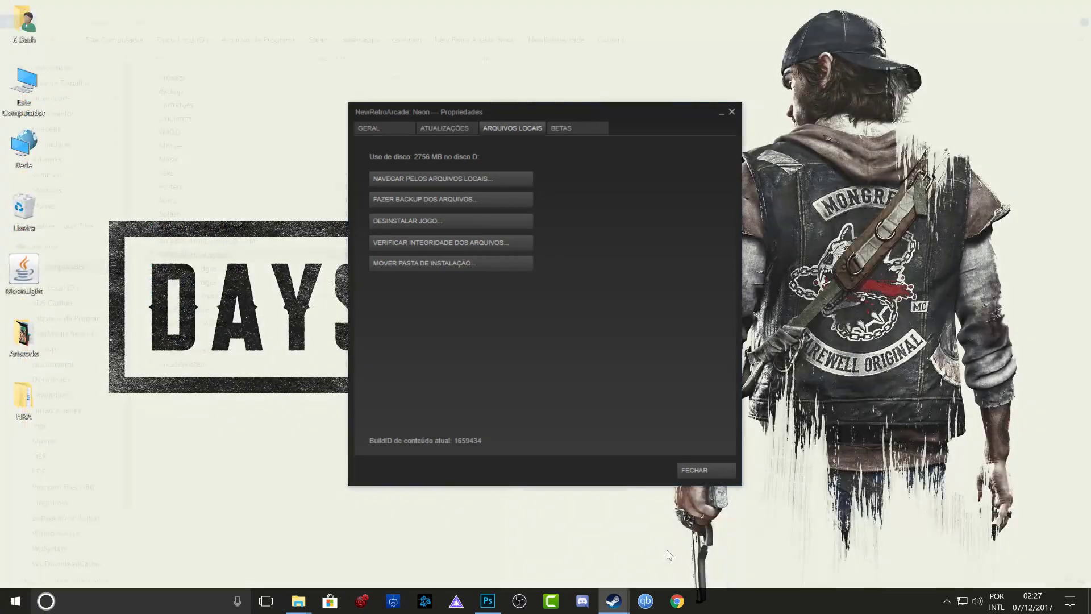
click(666, 550)
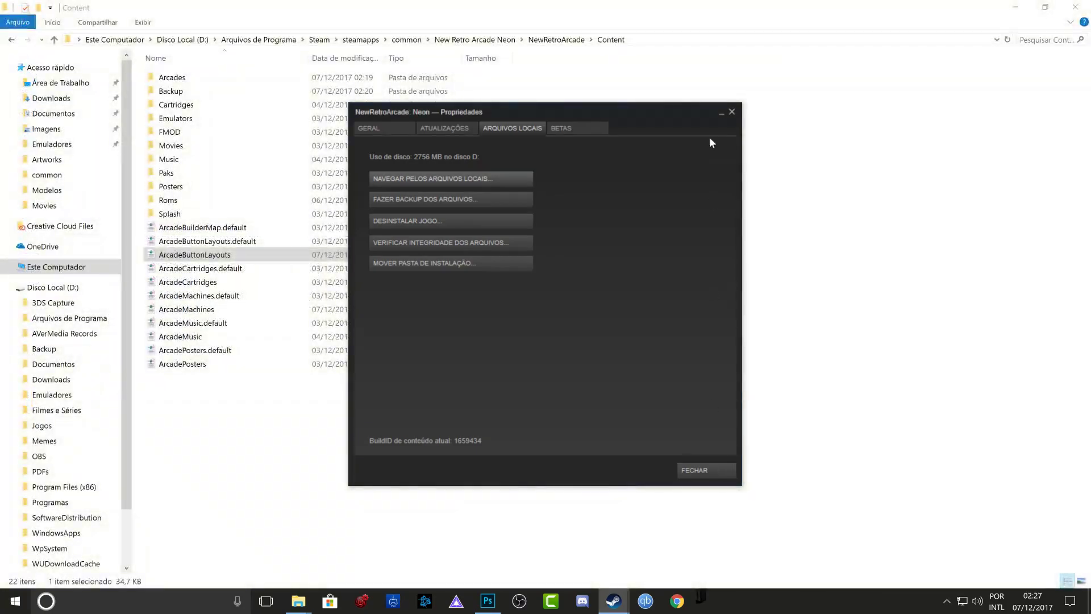
click(732, 112)
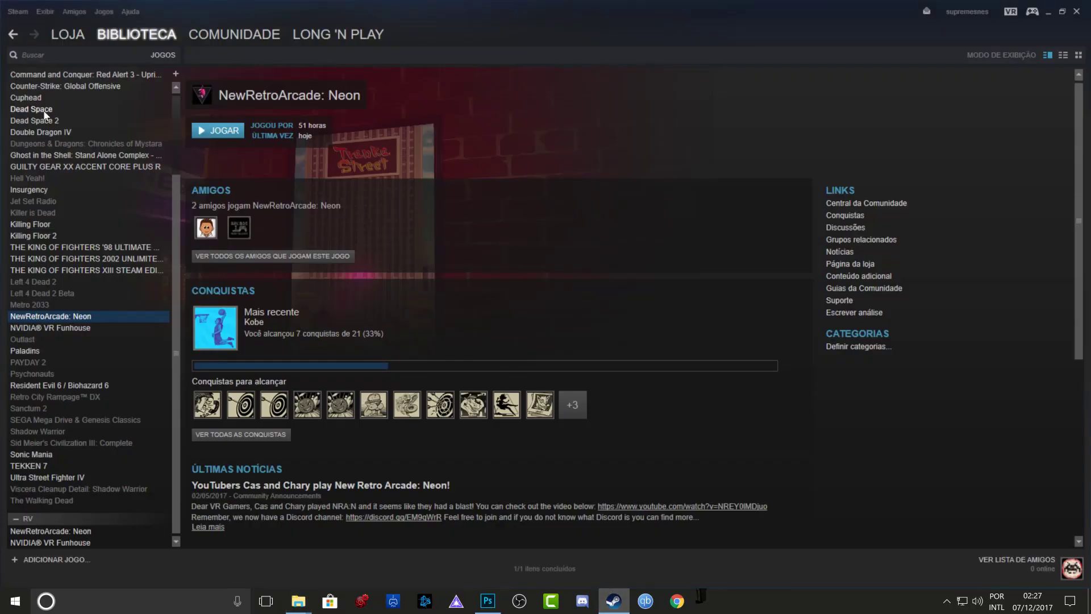
Step: Launch NewRetroArcade: Neon from the Steam library with the configuration tool option to start Arcade Builder
click(211, 132)
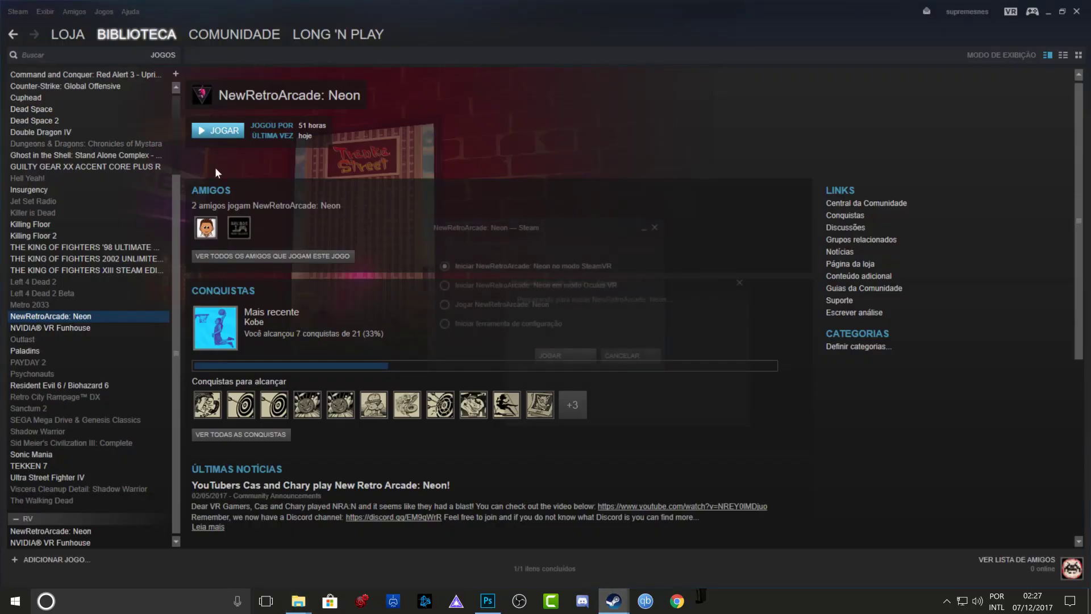
click(495, 326)
click(555, 355)
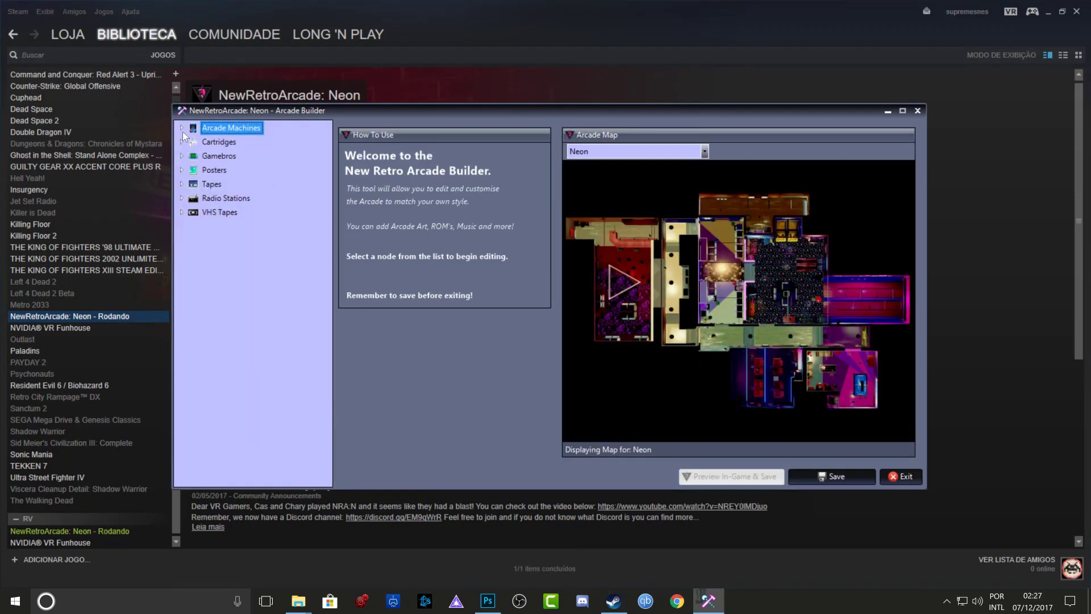
Step: Set the panel layout of ArcadeMachine0 to LayoutThe_Simpons
click(181, 129)
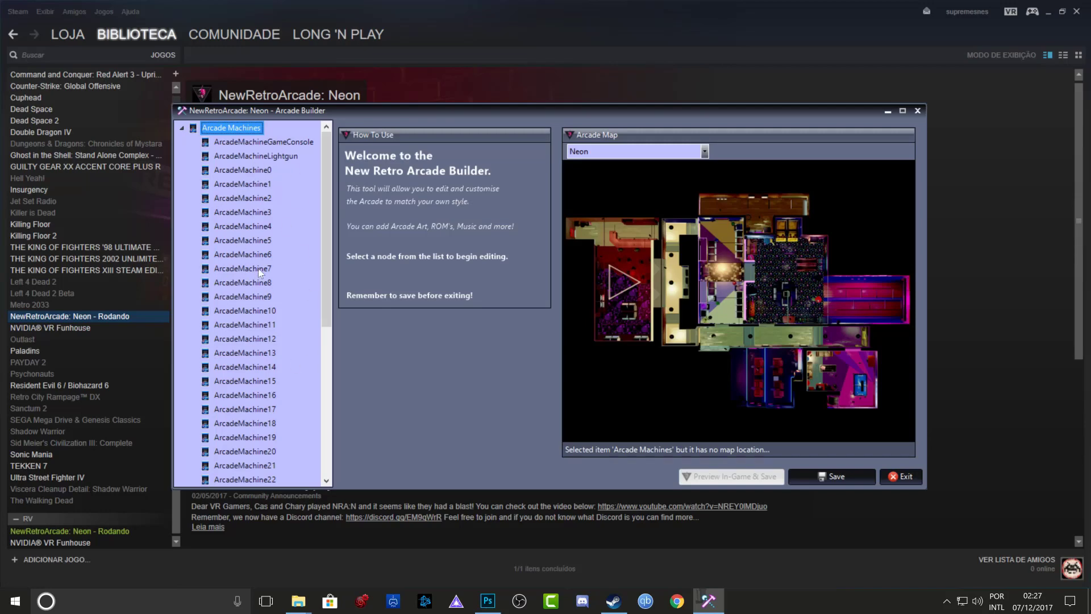
click(251, 173)
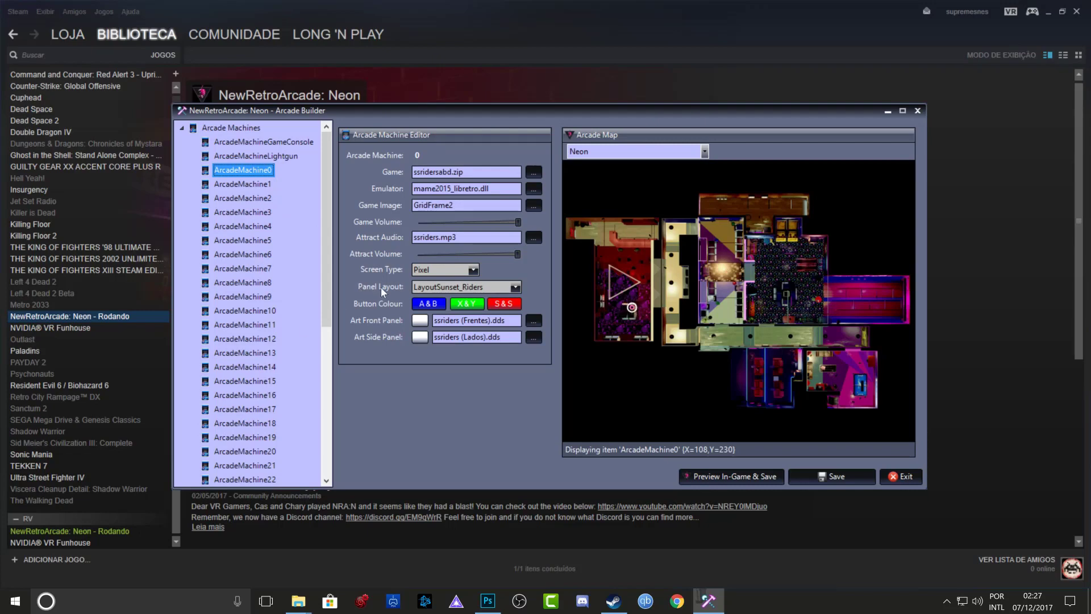
click(519, 287)
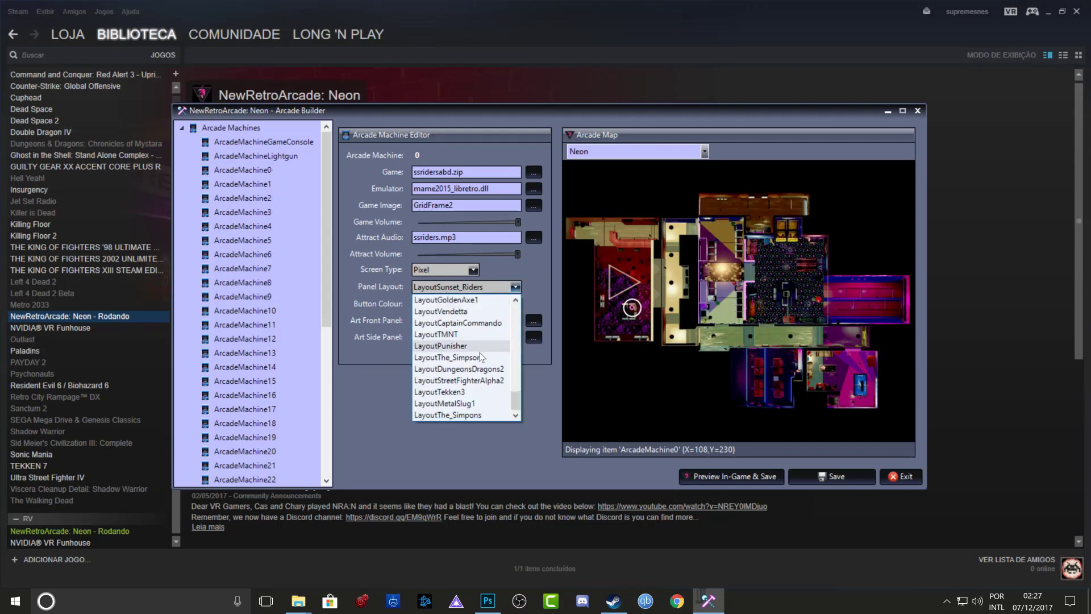
click(441, 416)
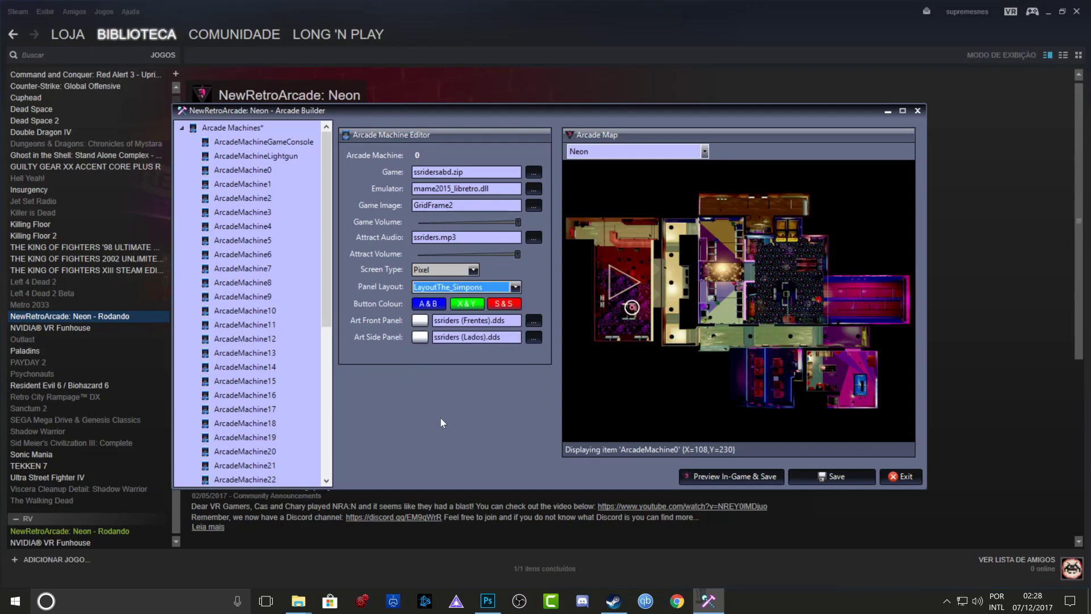
Step: Change the A & B and X & Y button colours of ArcadeMachine0 to red
click(429, 305)
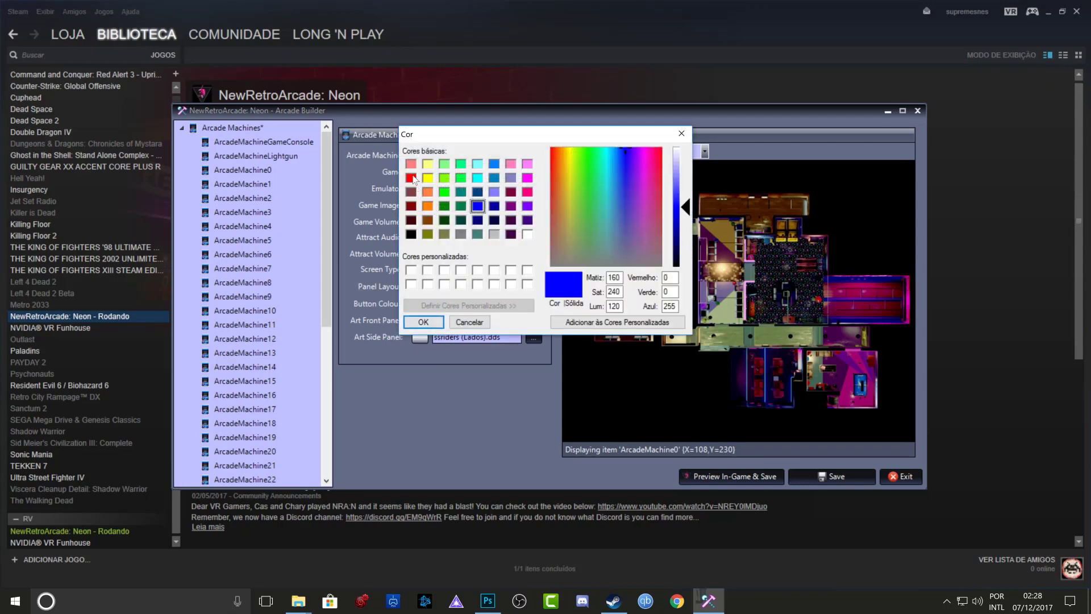
click(411, 177)
click(423, 323)
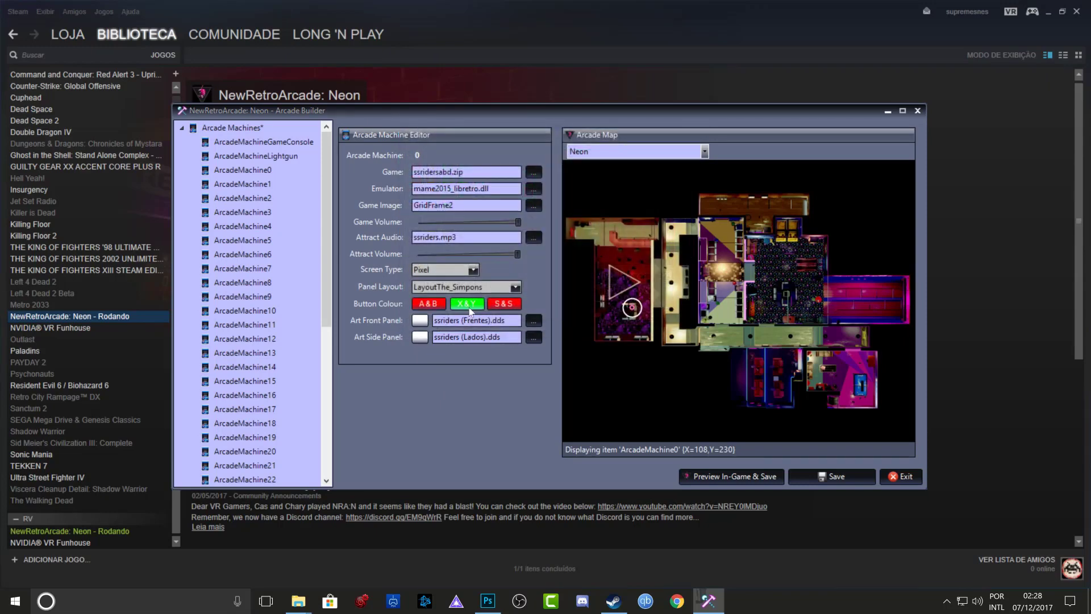
click(463, 305)
click(410, 179)
click(424, 322)
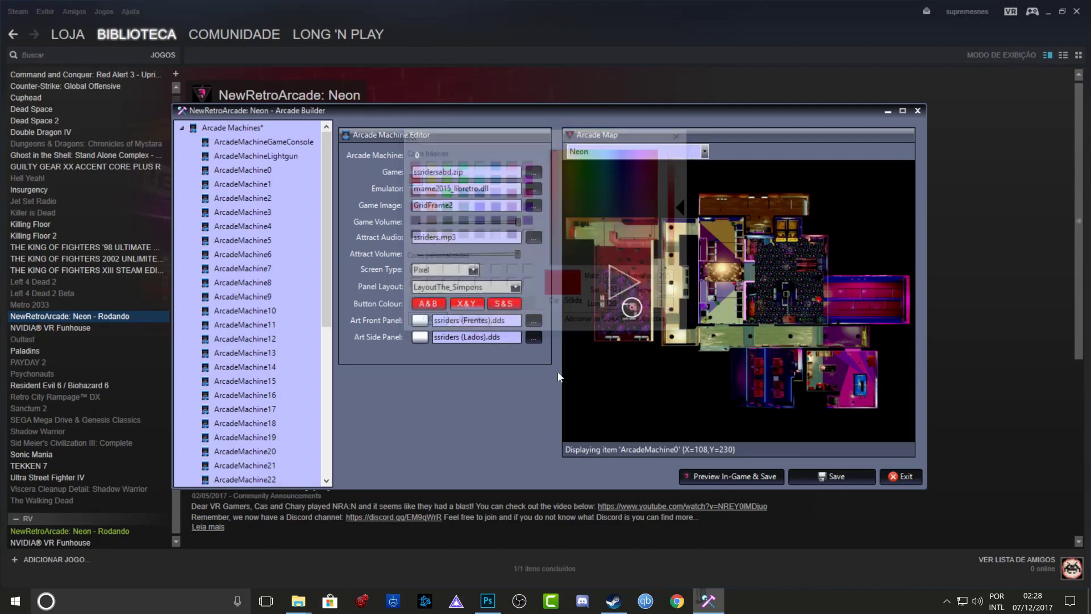
Step: Save the arcade machine changes, reselect ArcadeMachine0 and preview it in-game
click(811, 480)
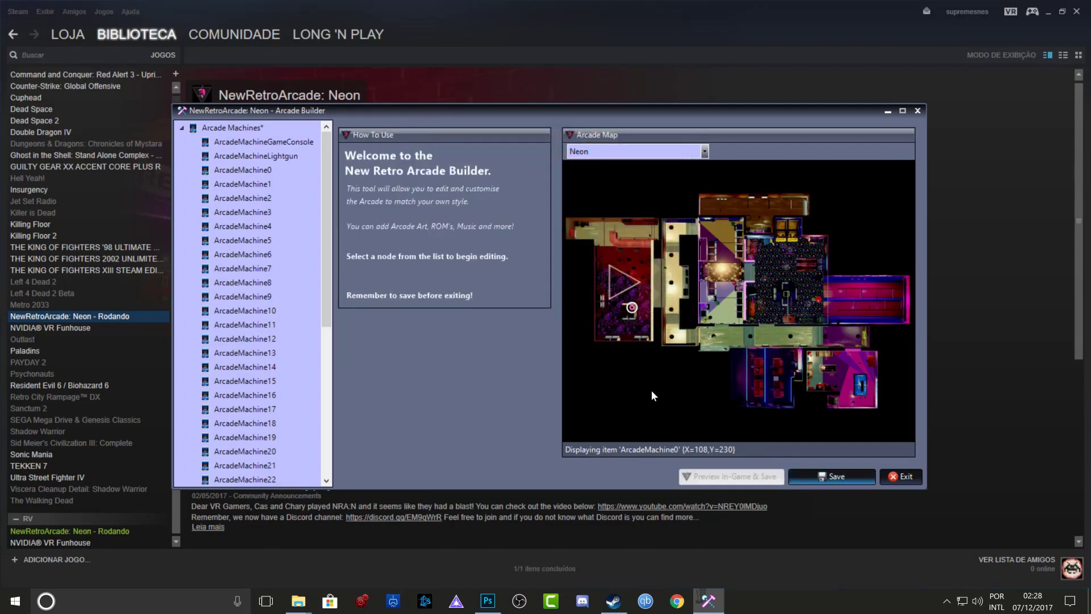
click(258, 170)
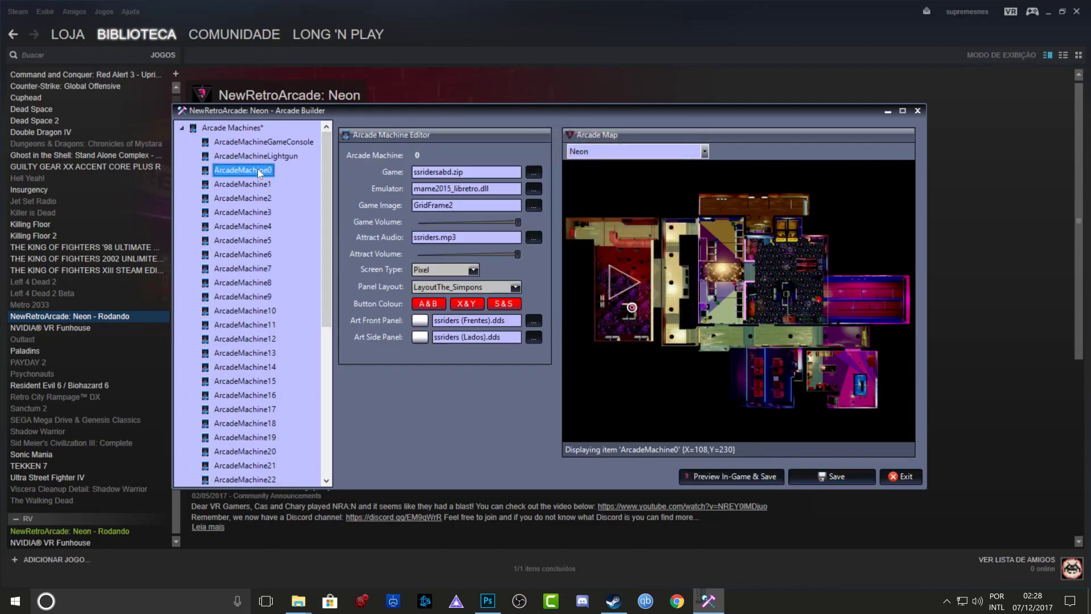
click(719, 472)
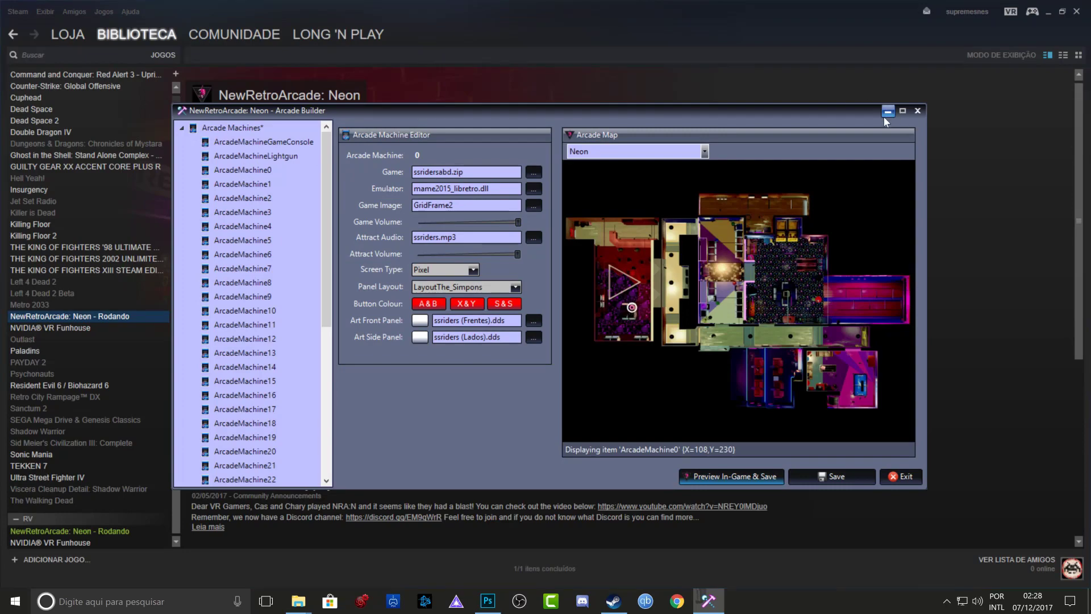
Step: Close Arcade Builder and minimize the Steam and Content folder windows to reach the desktop
click(917, 111)
click(1047, 13)
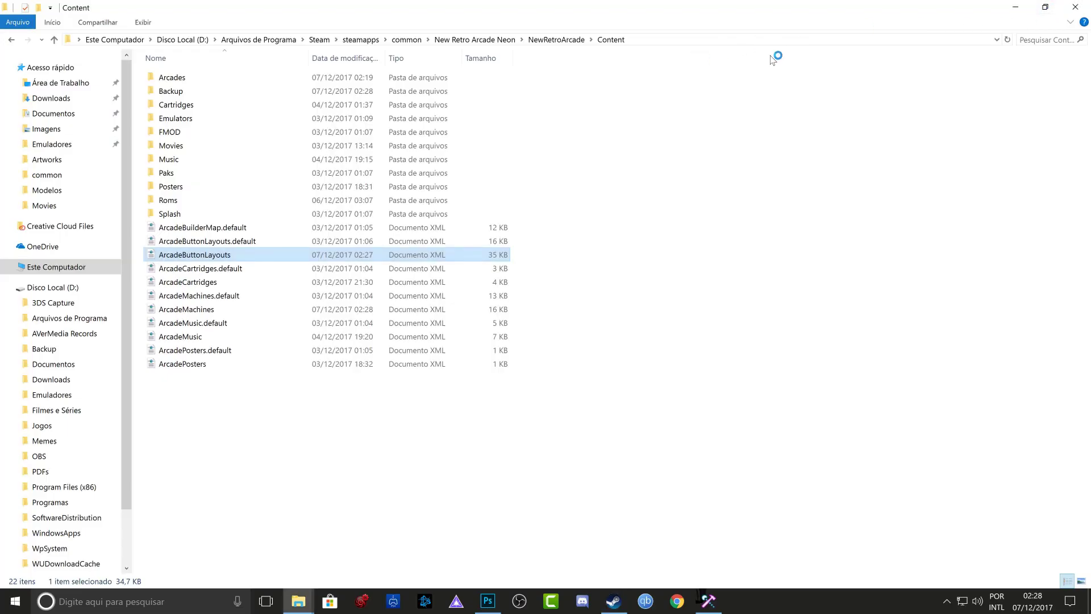
click(1027, 10)
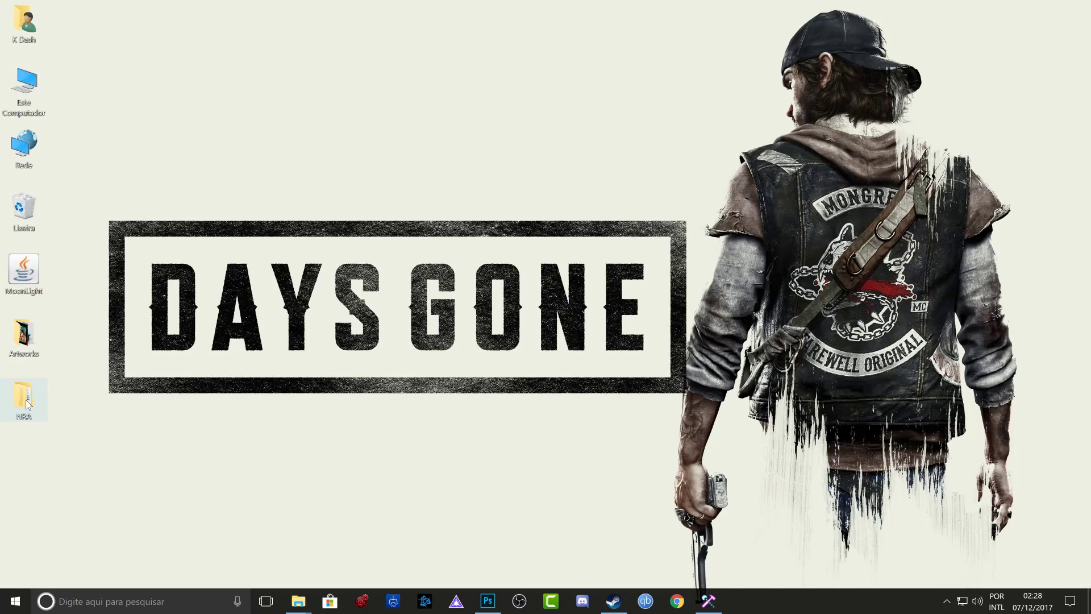
Step: Launch NRANbuttonLayoutGen from the Button Layout folder inside NRA and load the Special Frente cabinet art
double_click(24, 397)
click(582, 89)
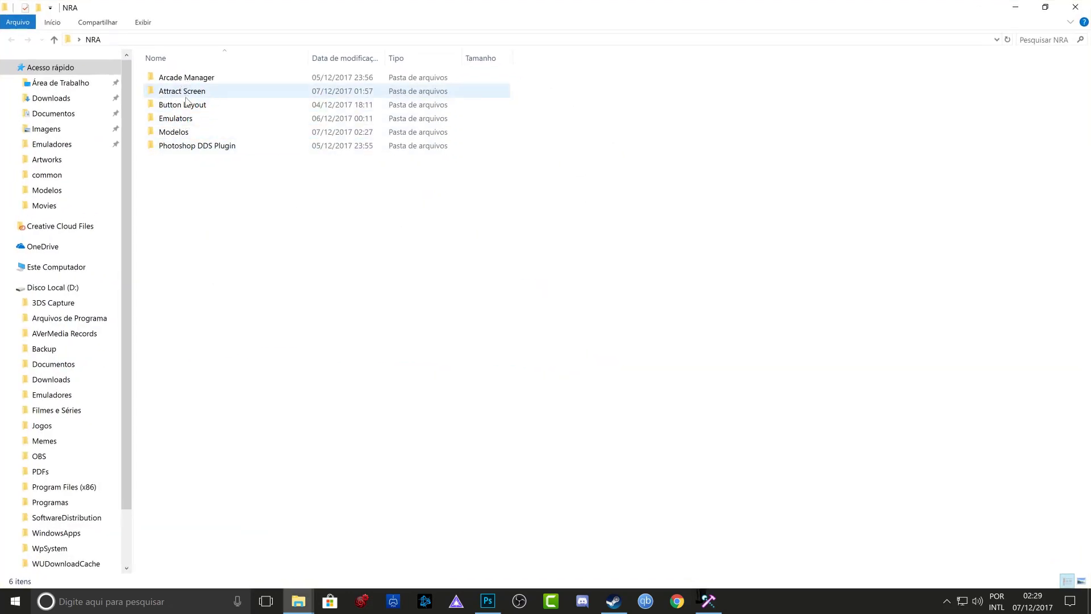
click(202, 107)
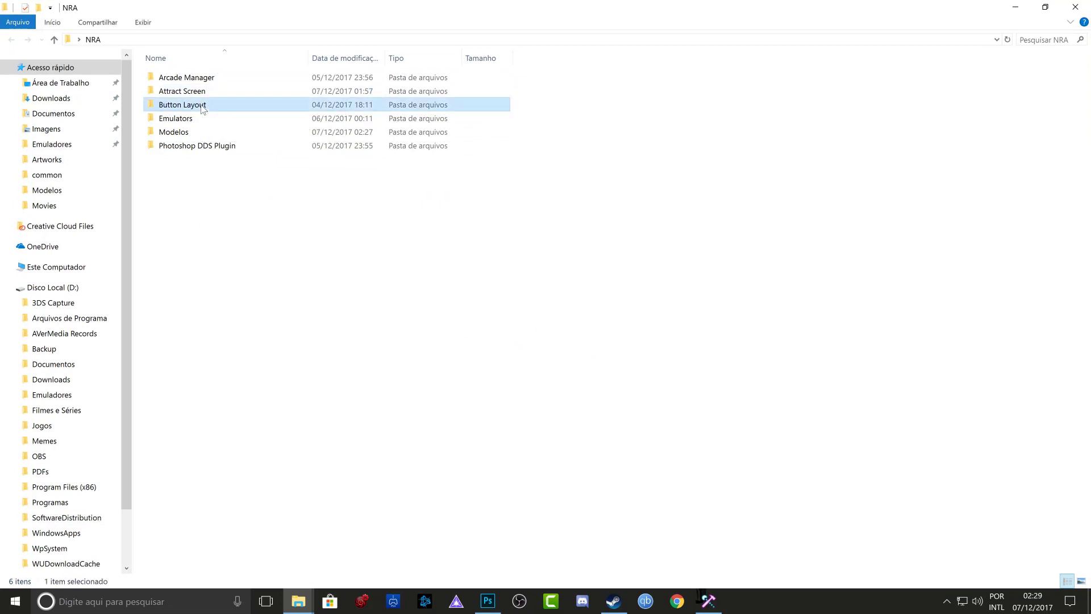
double_click(202, 107)
double_click(185, 94)
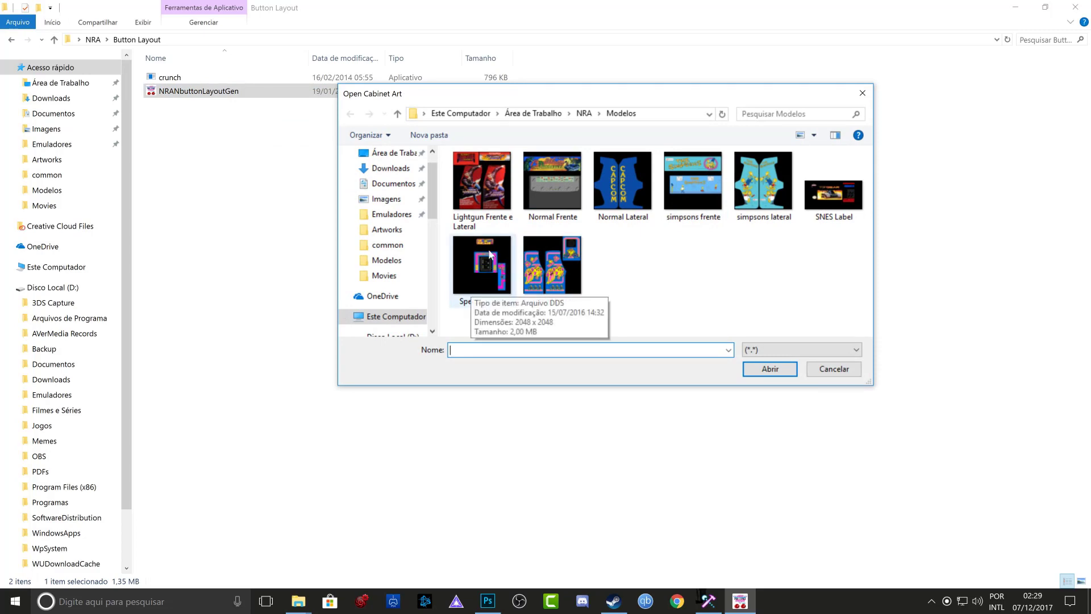
click(489, 269)
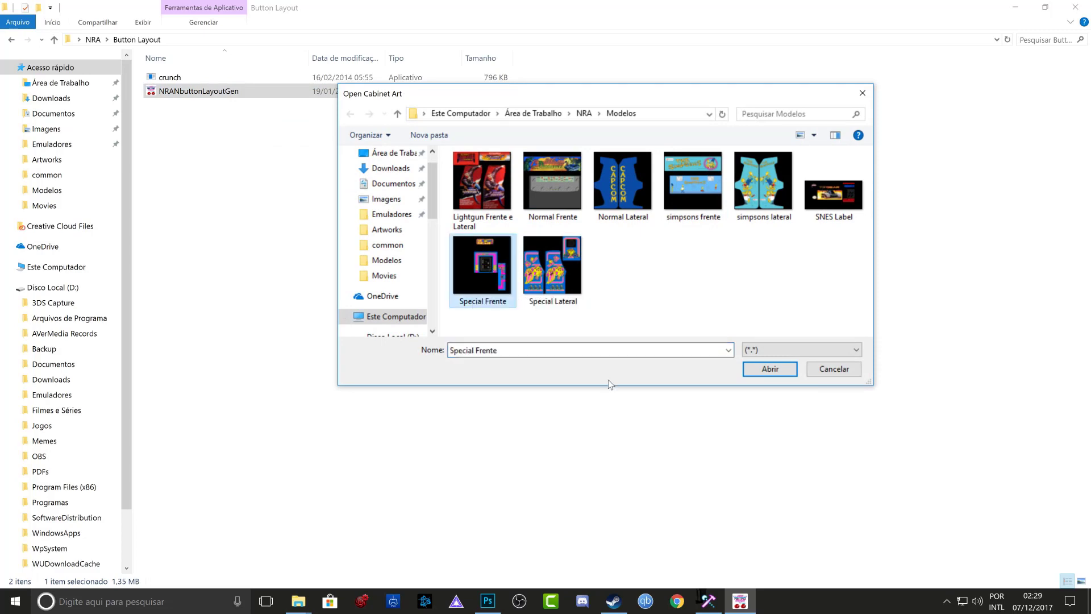
click(767, 367)
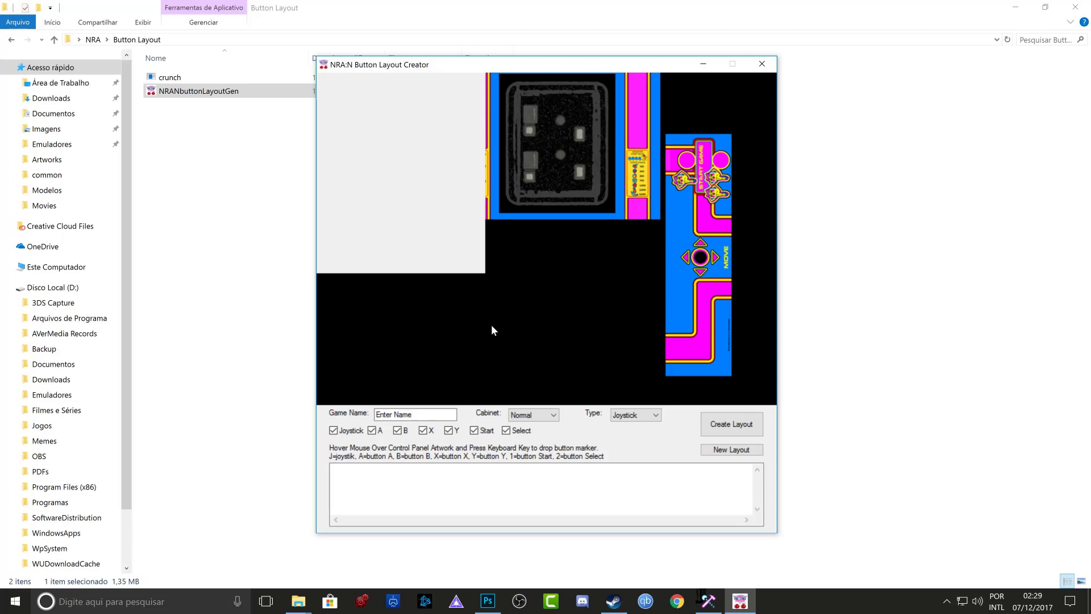
key(j)
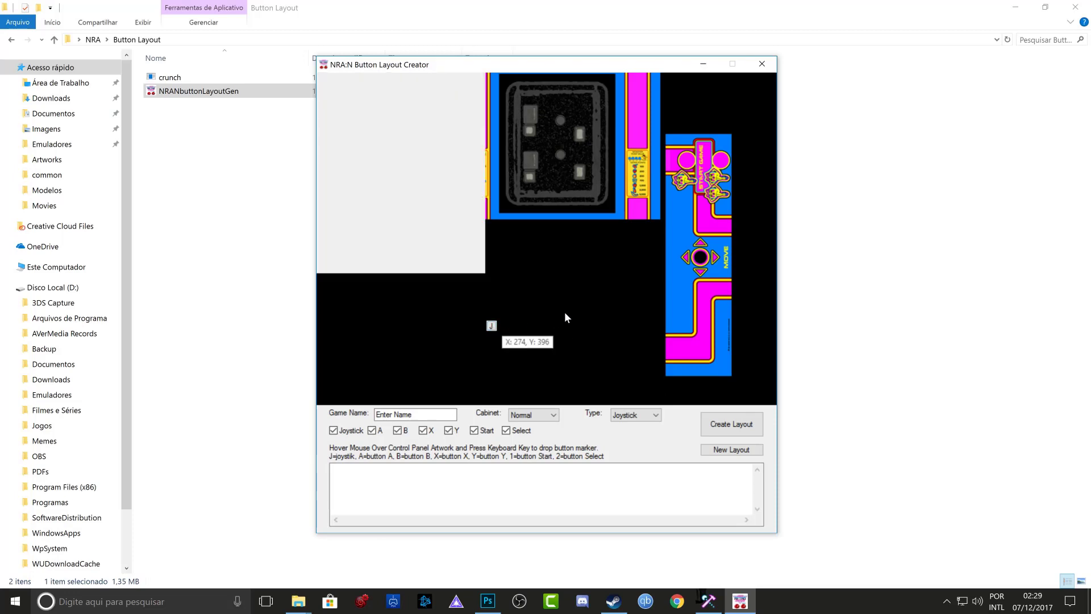
key(x)
key(y)
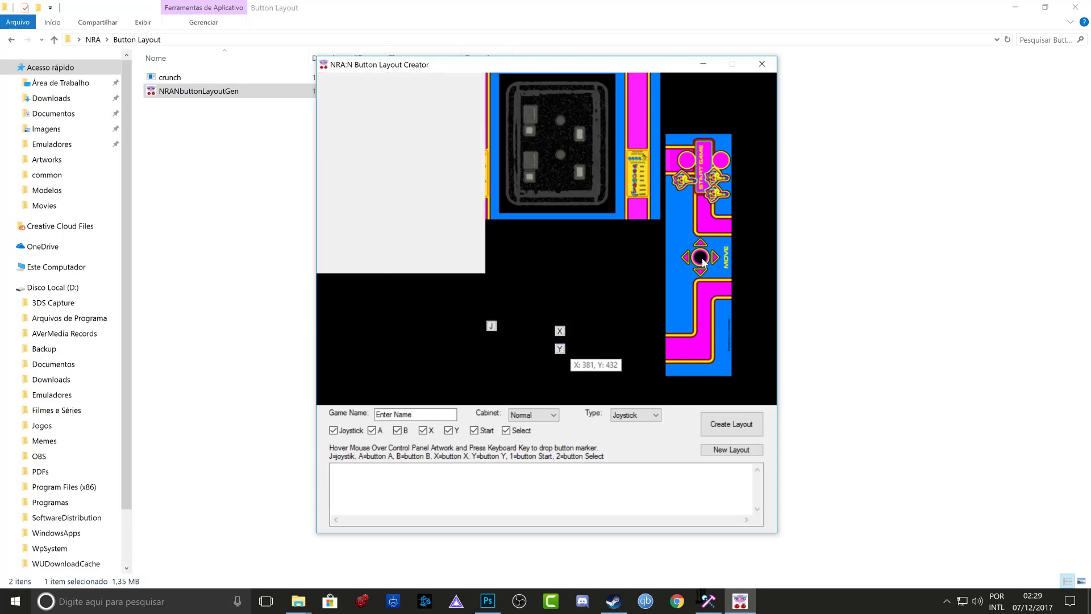
Step: Place the joystick marker on the artwork's joystick hole and the X and Y markers on the two pink circles at the panel's end
key(j)
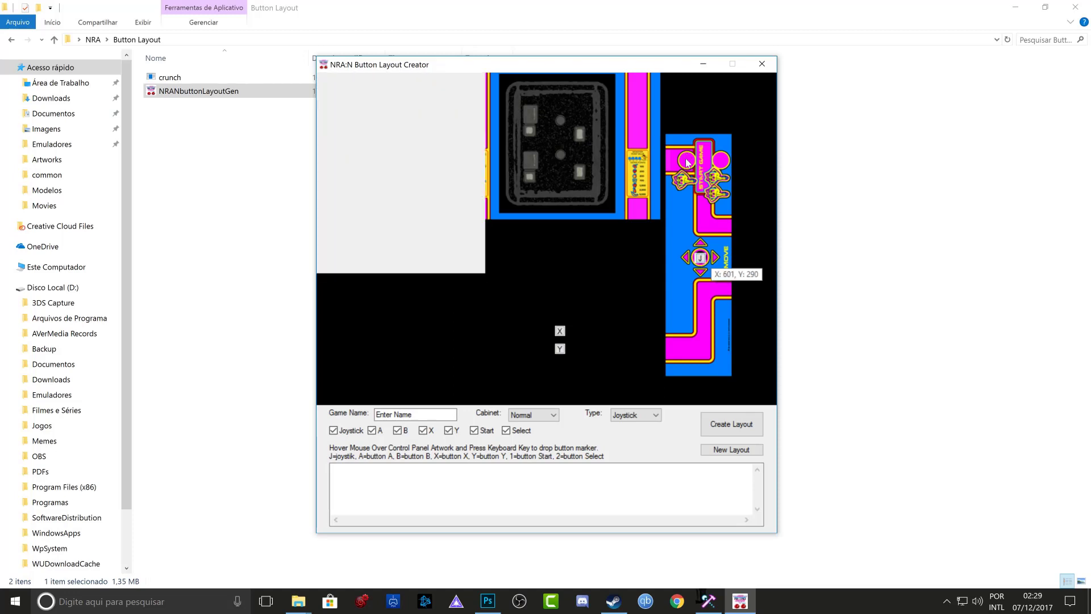
key(x)
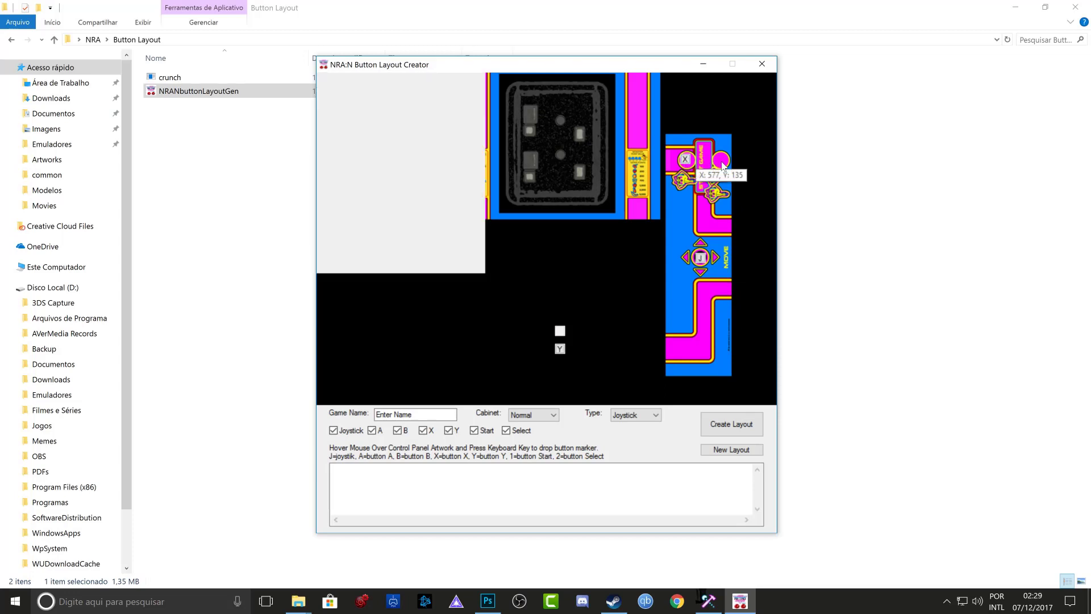
key(y)
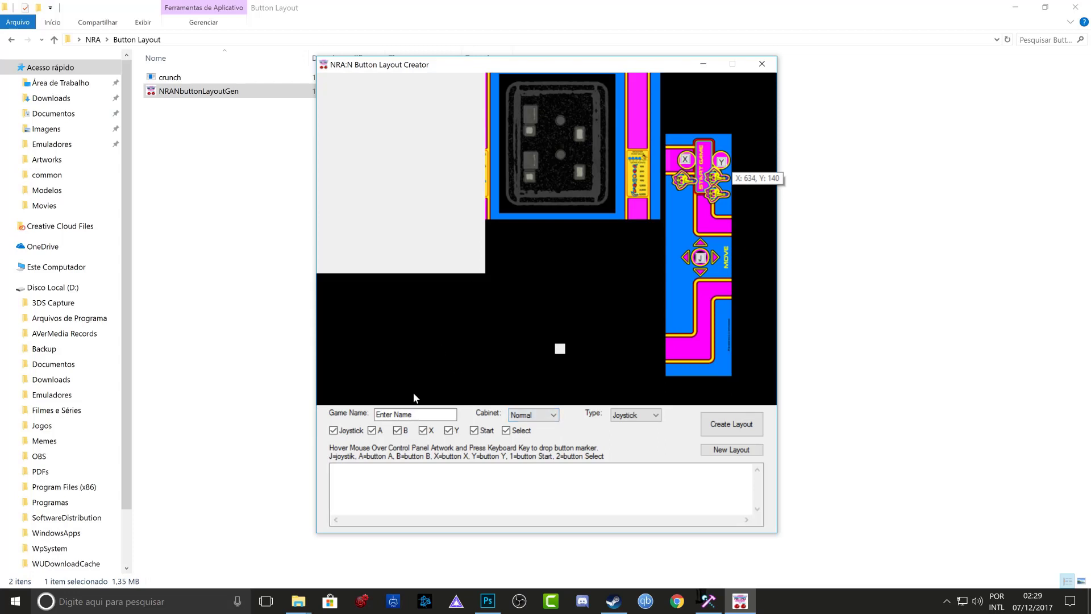
Step: Enter MsPacMan as the game name and set the cabinet to Special
click(415, 414)
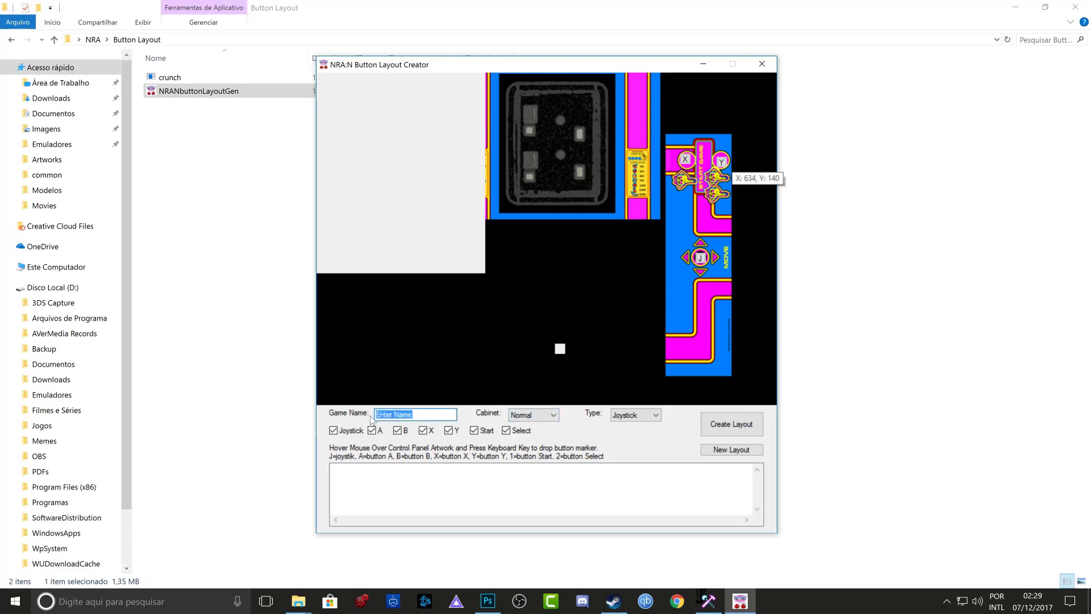
text(Ms)
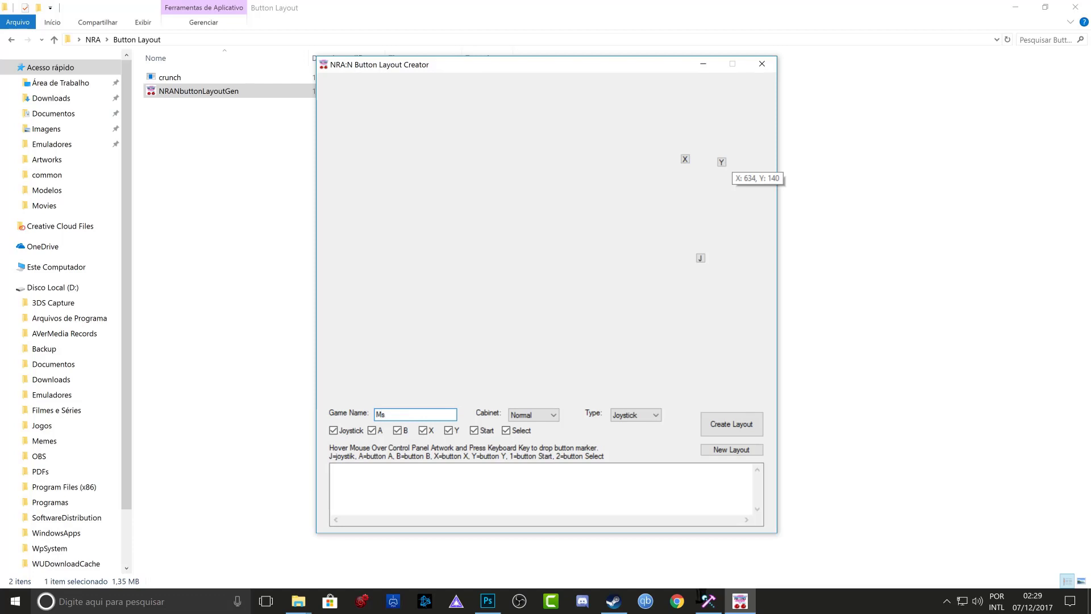
text(PacMan)
click(554, 420)
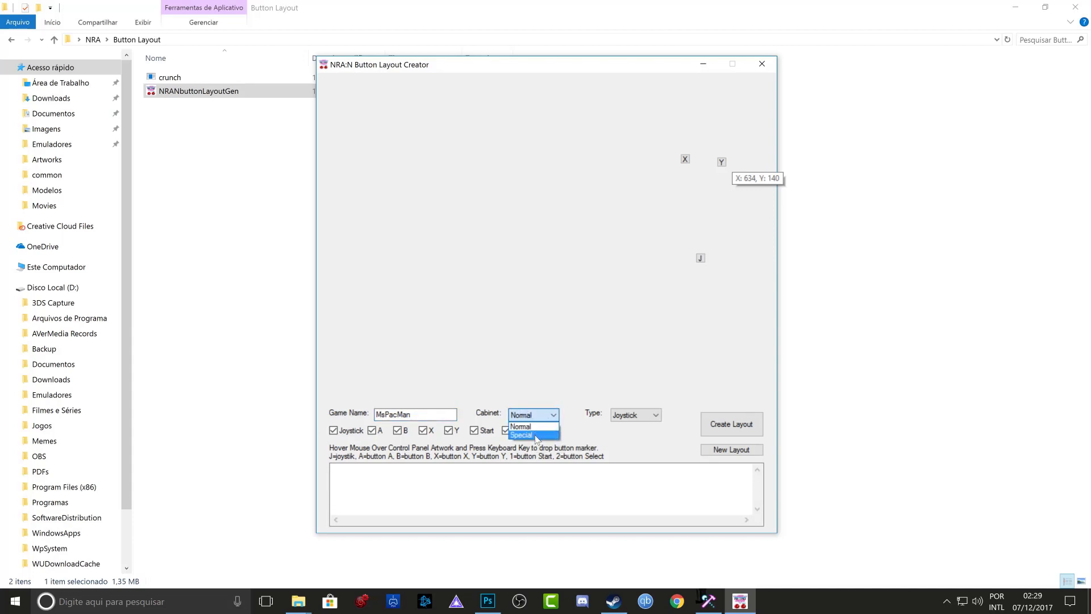
click(535, 435)
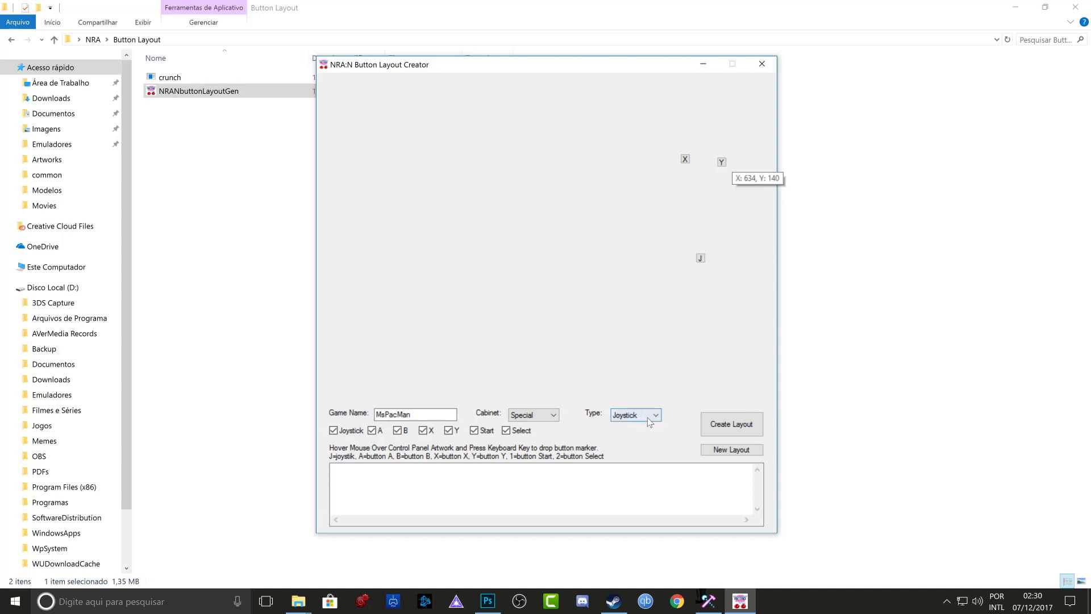
Step: Change the game name to MsPacMan_2 and generate the button layout code
click(720, 448)
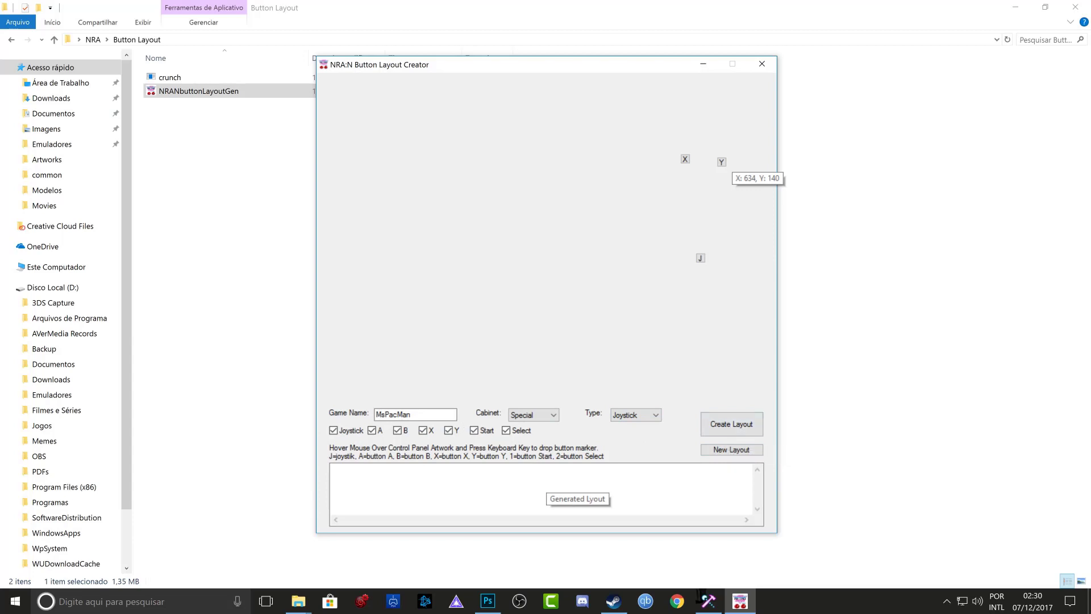
click(411, 415)
text(_2)
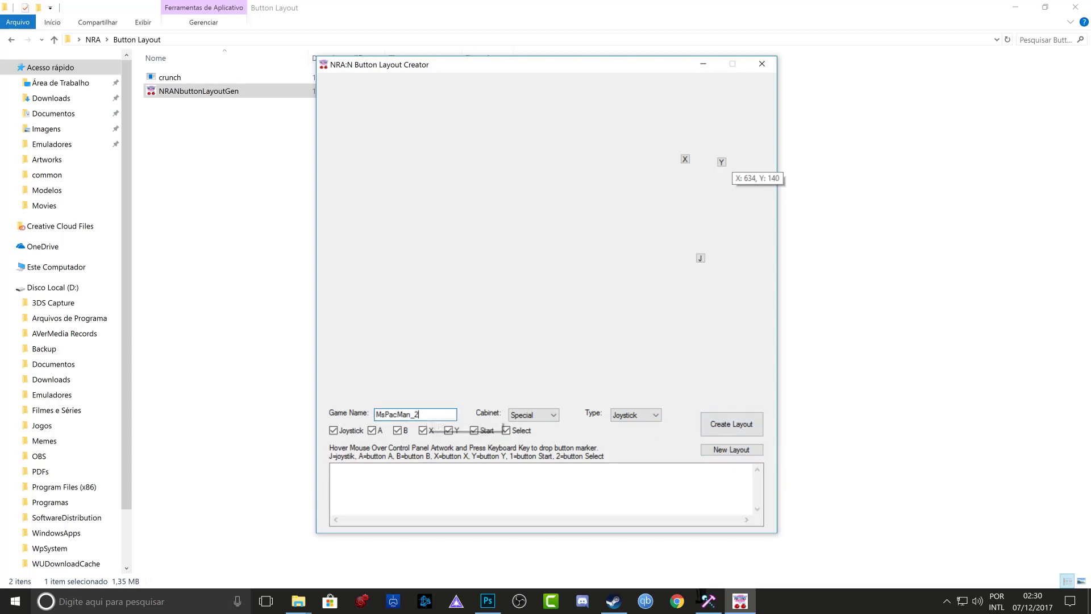
click(722, 428)
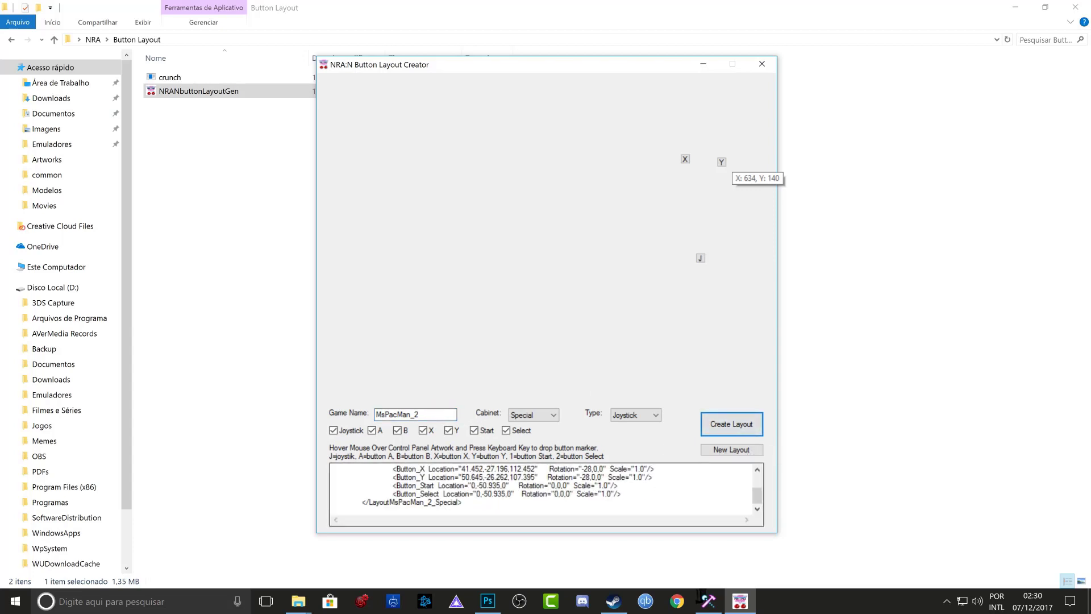
Step: Copy the whole generated MsPacMan_2 layout block and close the Button Layout Creator
drag(463, 503, 364, 465)
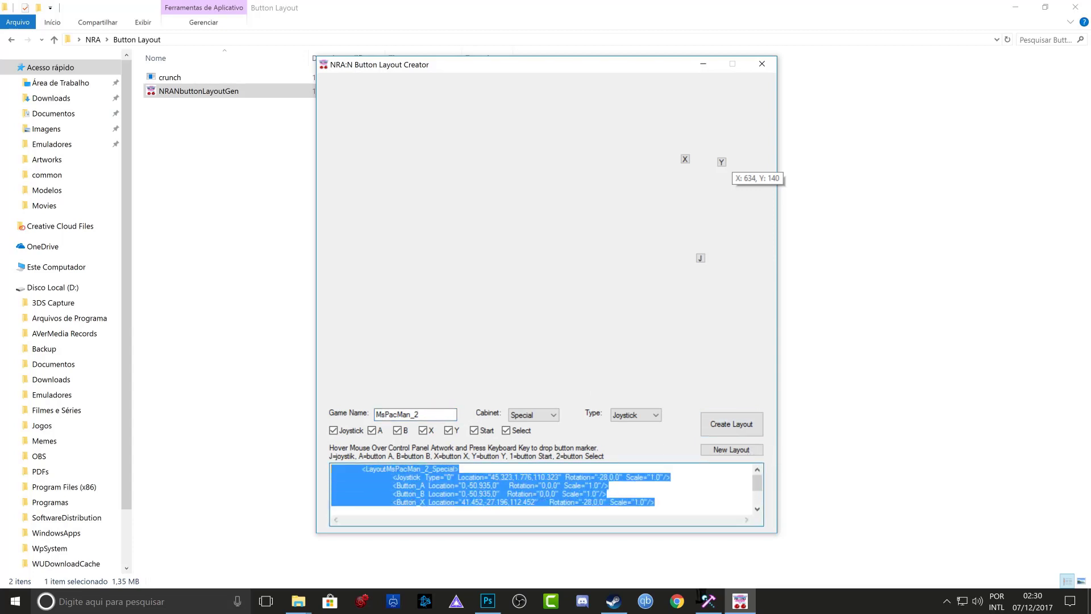
right_click(429, 481)
click(473, 344)
click(762, 64)
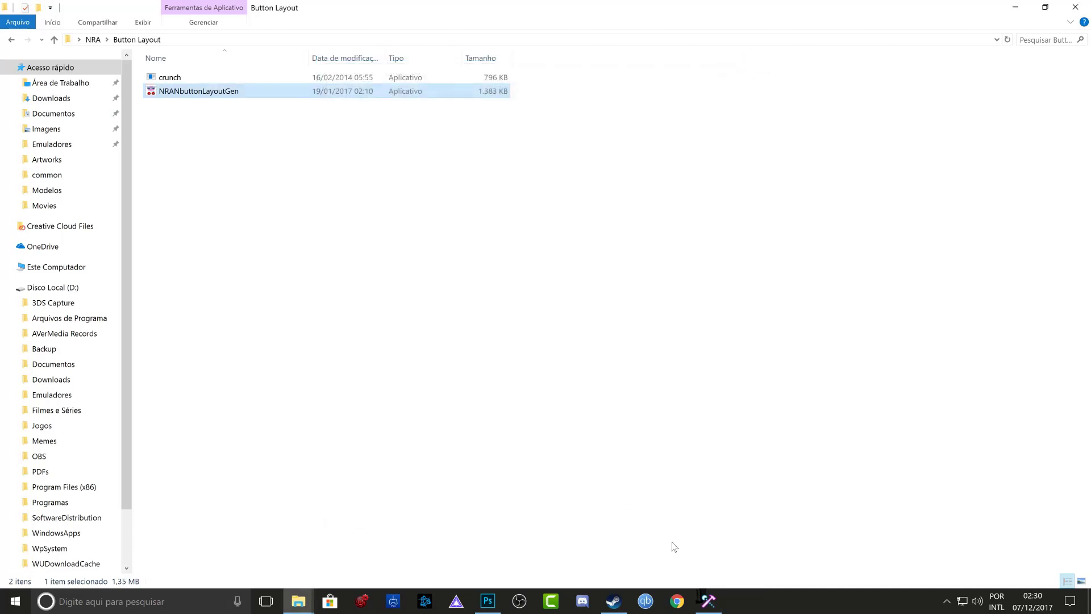
Step: Open ArcadeButtonLayouts from the Content folder for editing and place the cursor on the blank line after the LayoutThe_Simpons block
click(296, 606)
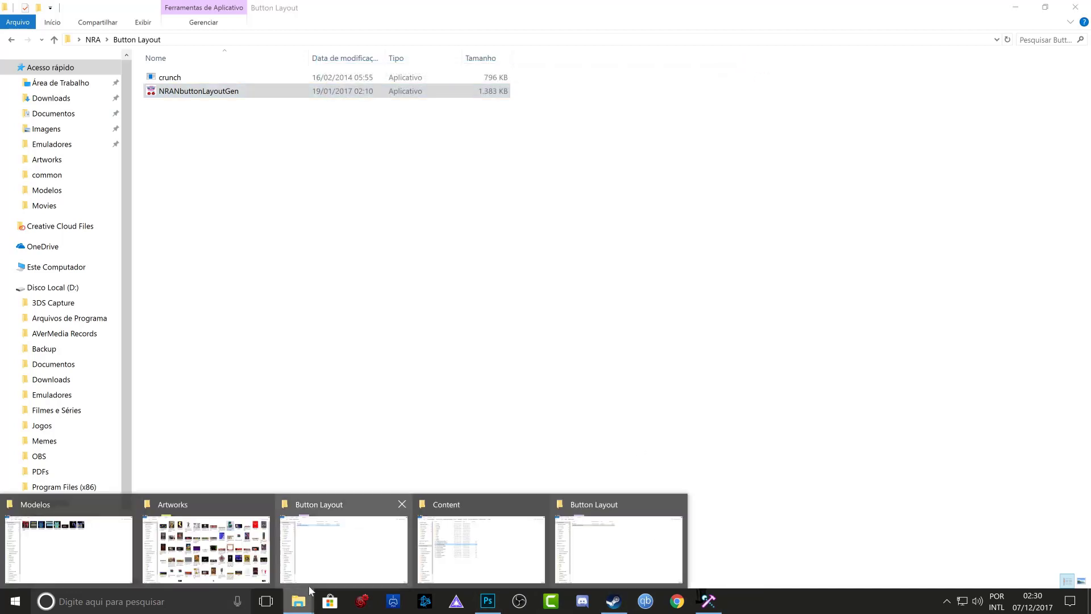
click(454, 543)
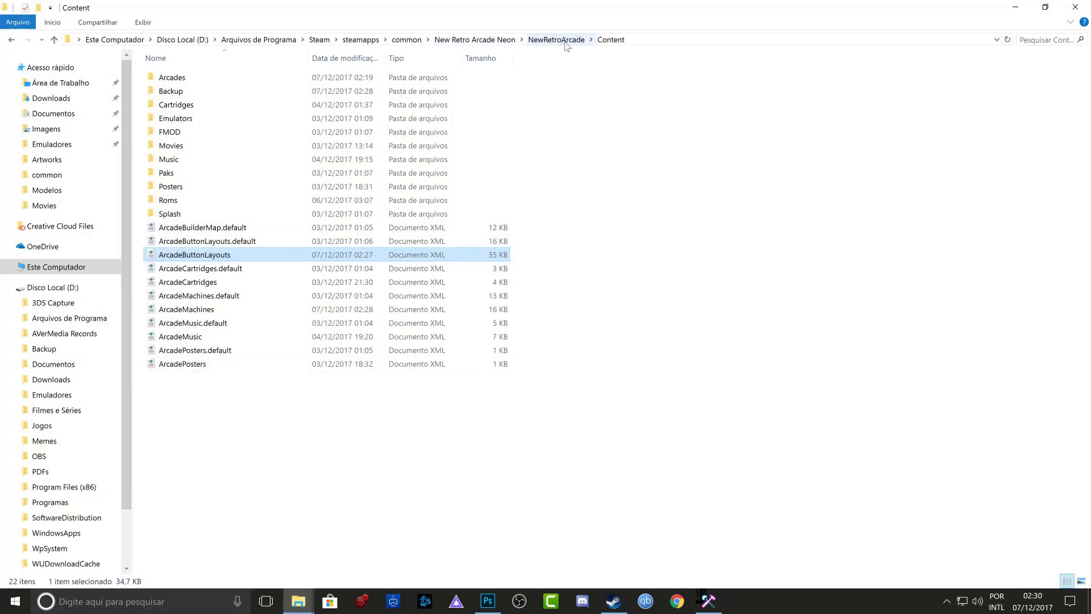
right_click(199, 258)
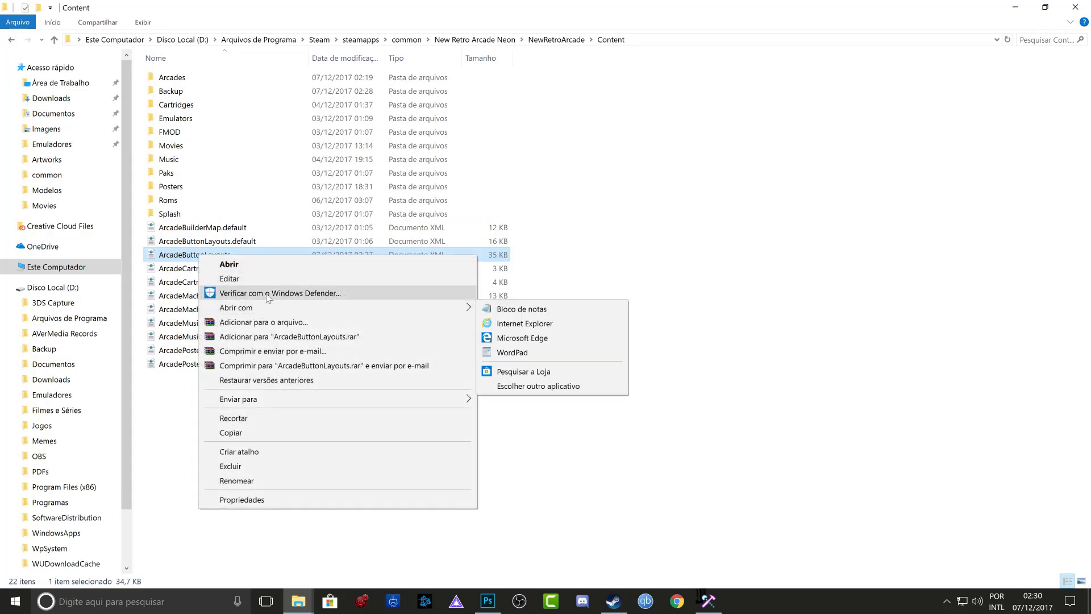
click(248, 277)
scroll(585, 324, down, 12)
scroll(585, 324, down, 20)
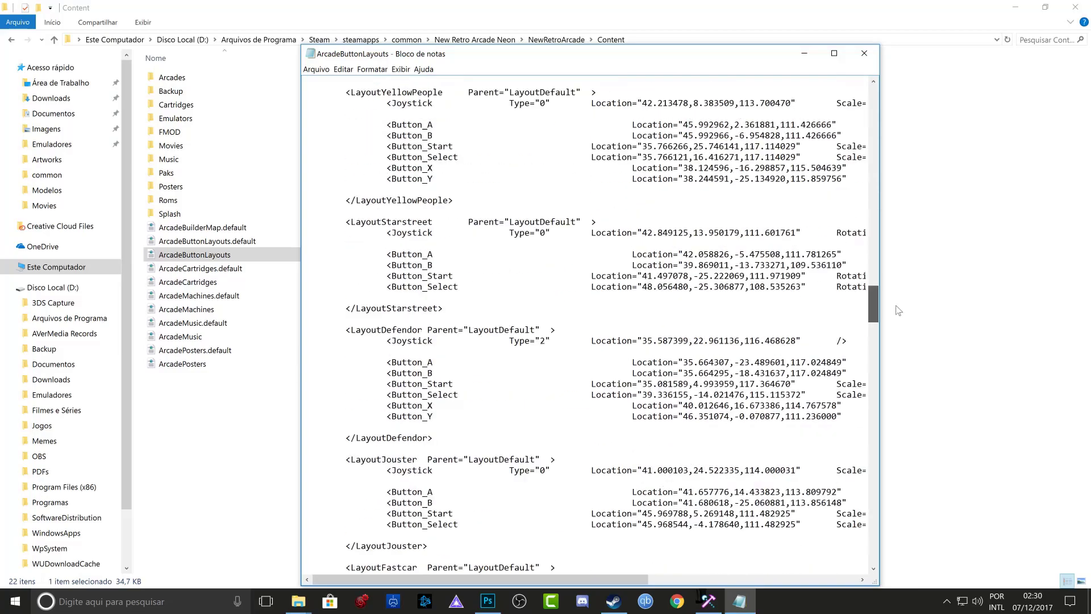
click(307, 557)
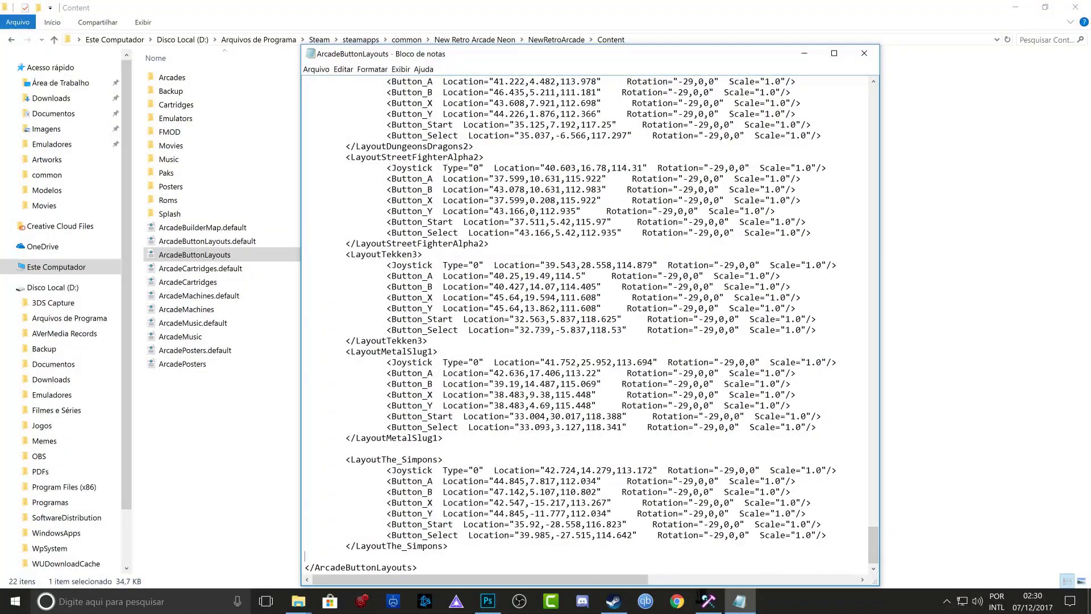